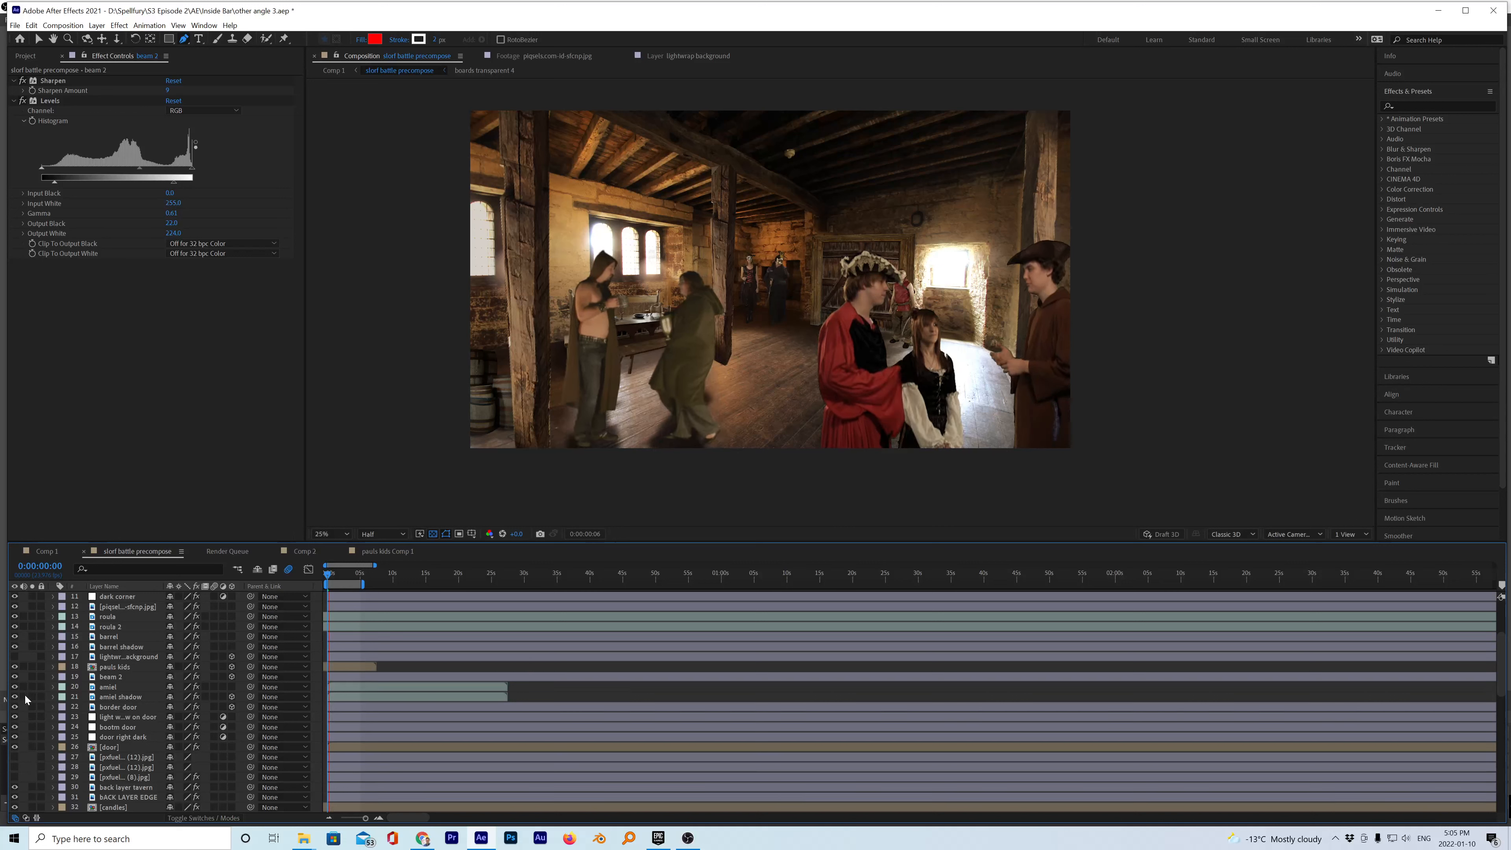
- Inspect the pauls kids layer on its own at the first frame and restore the full composite
{"action": "left_click", "coordinate": [338, 578]}
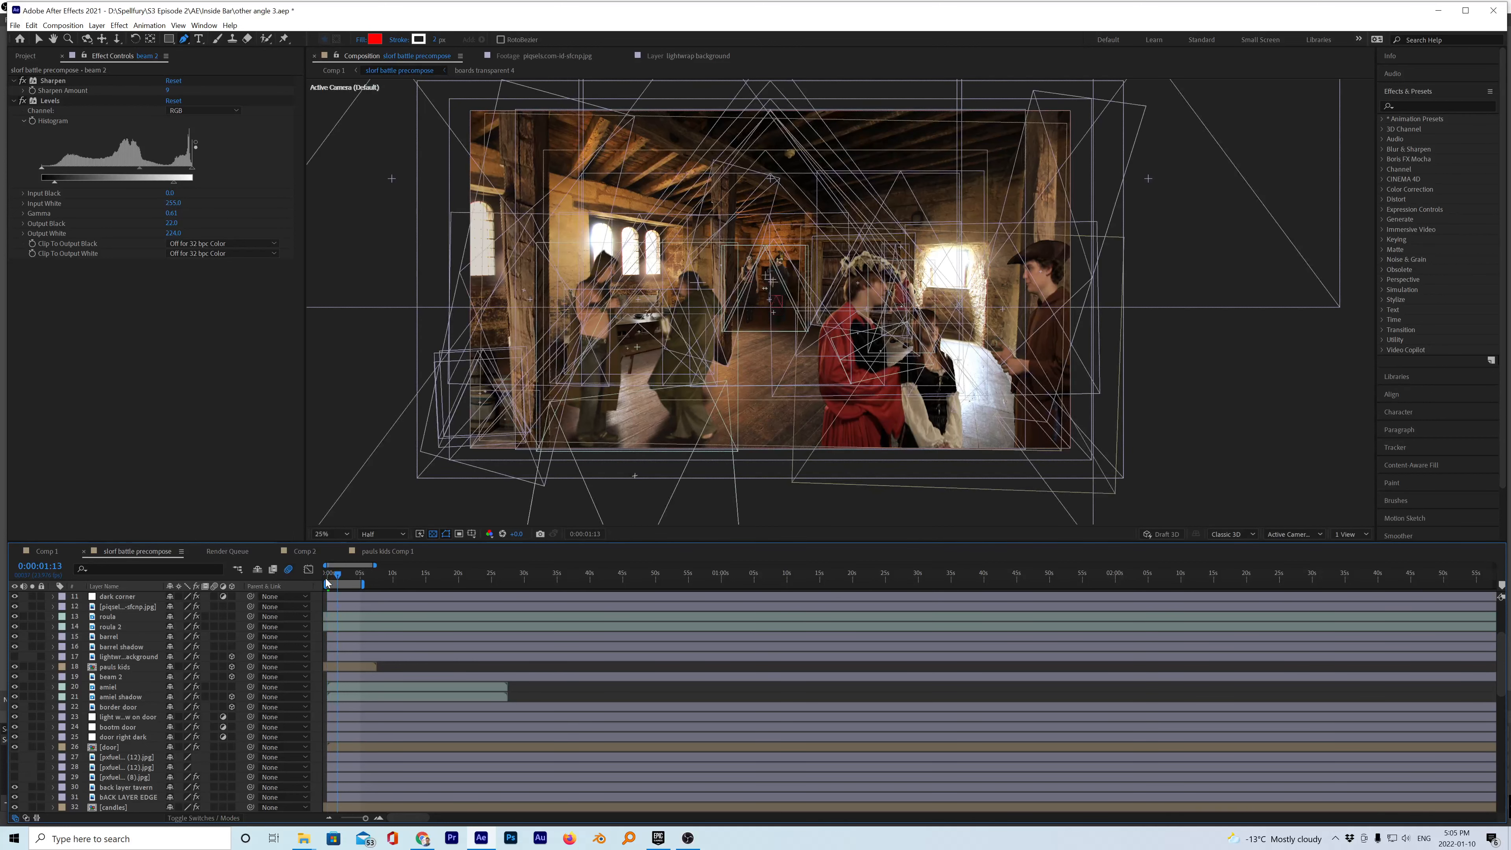
{"action": "left_click", "coordinate": [327, 579]}
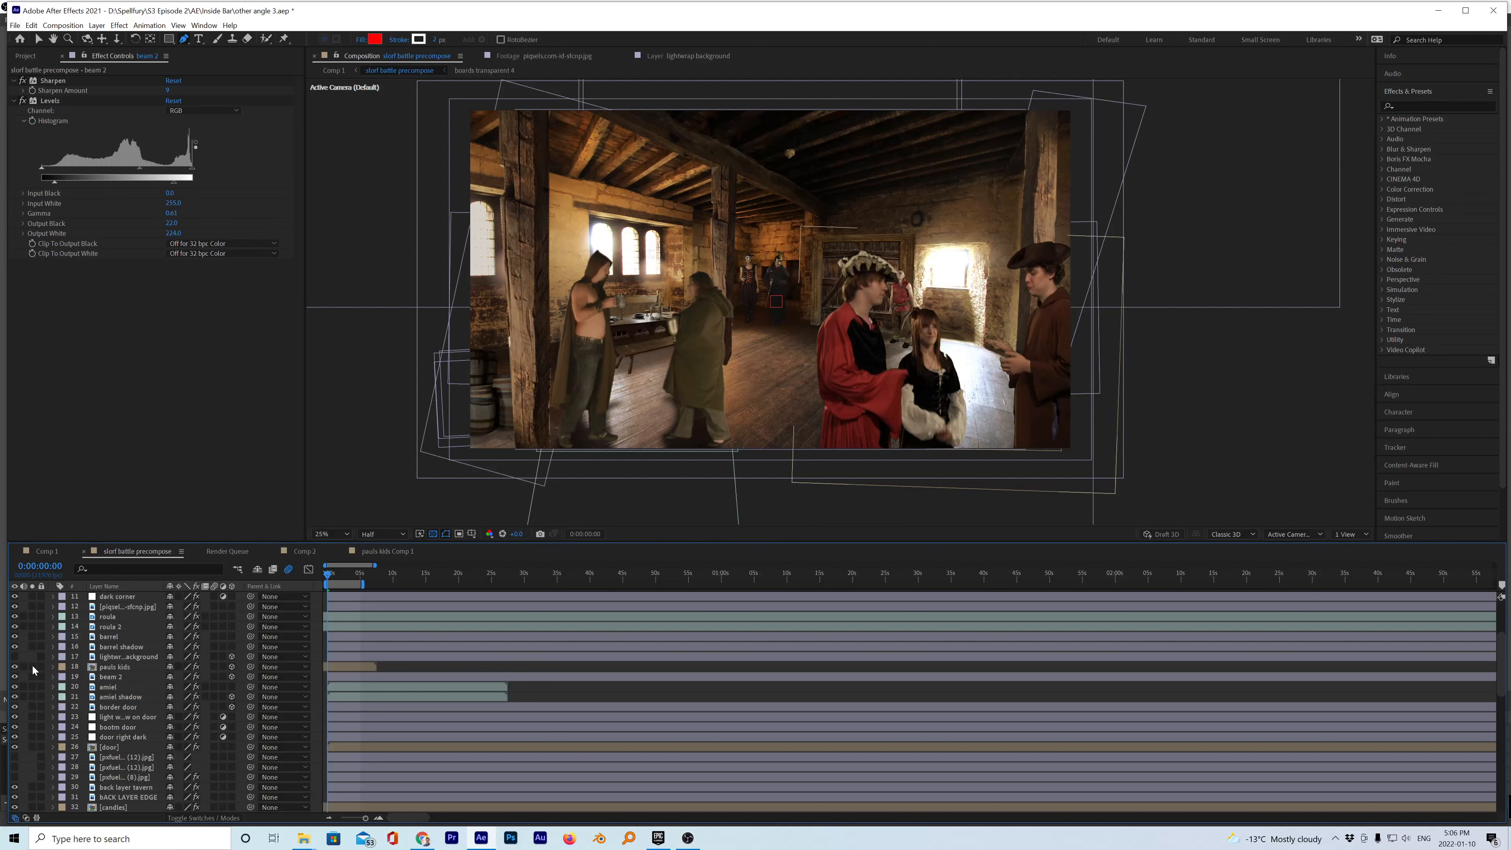
{"action": "left_click", "coordinate": [32, 666]}
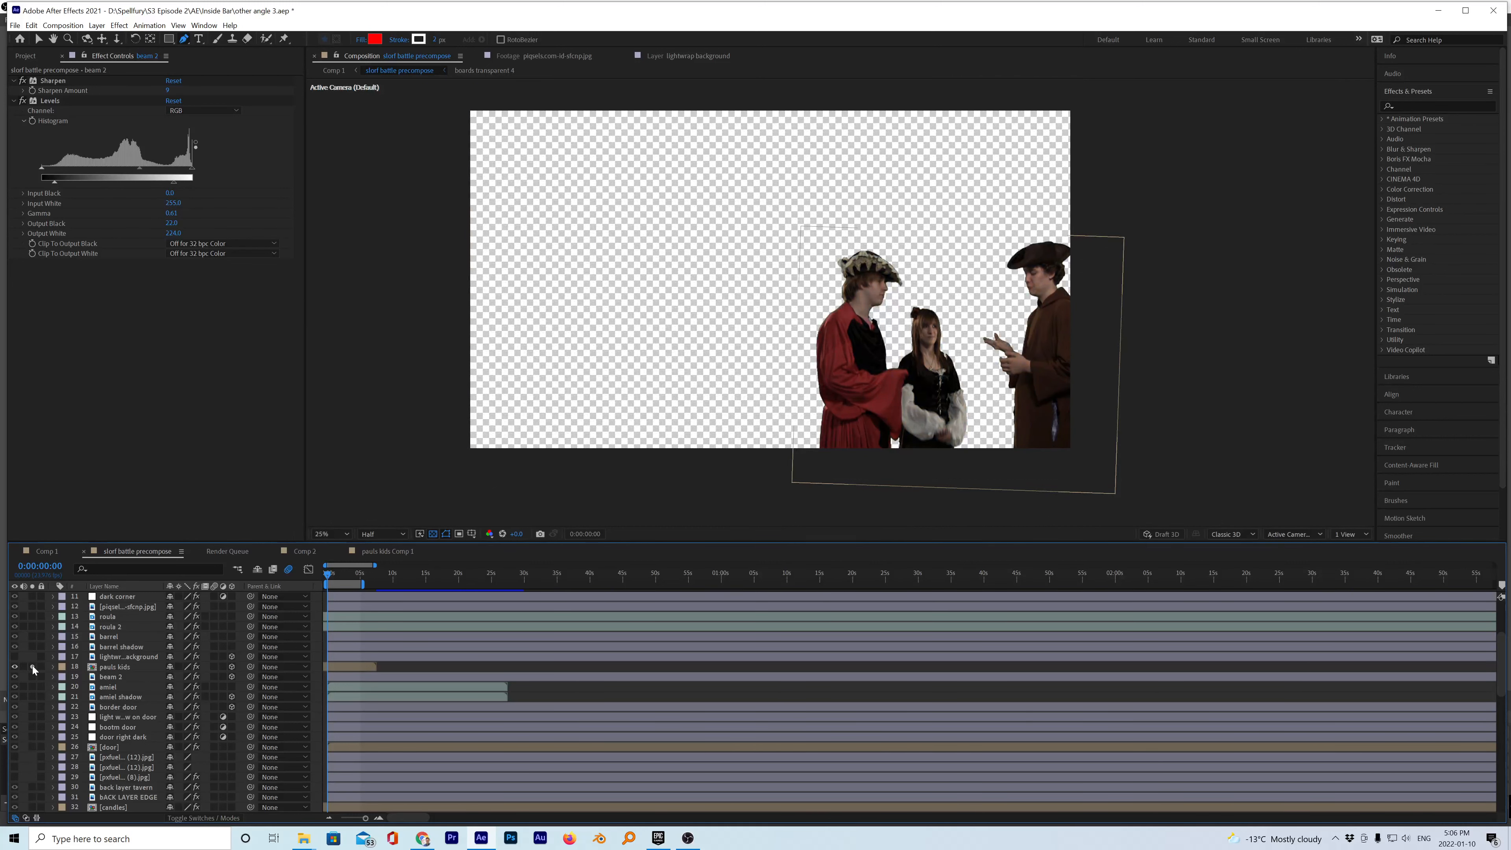
{"action": "left_click", "coordinate": [33, 666]}
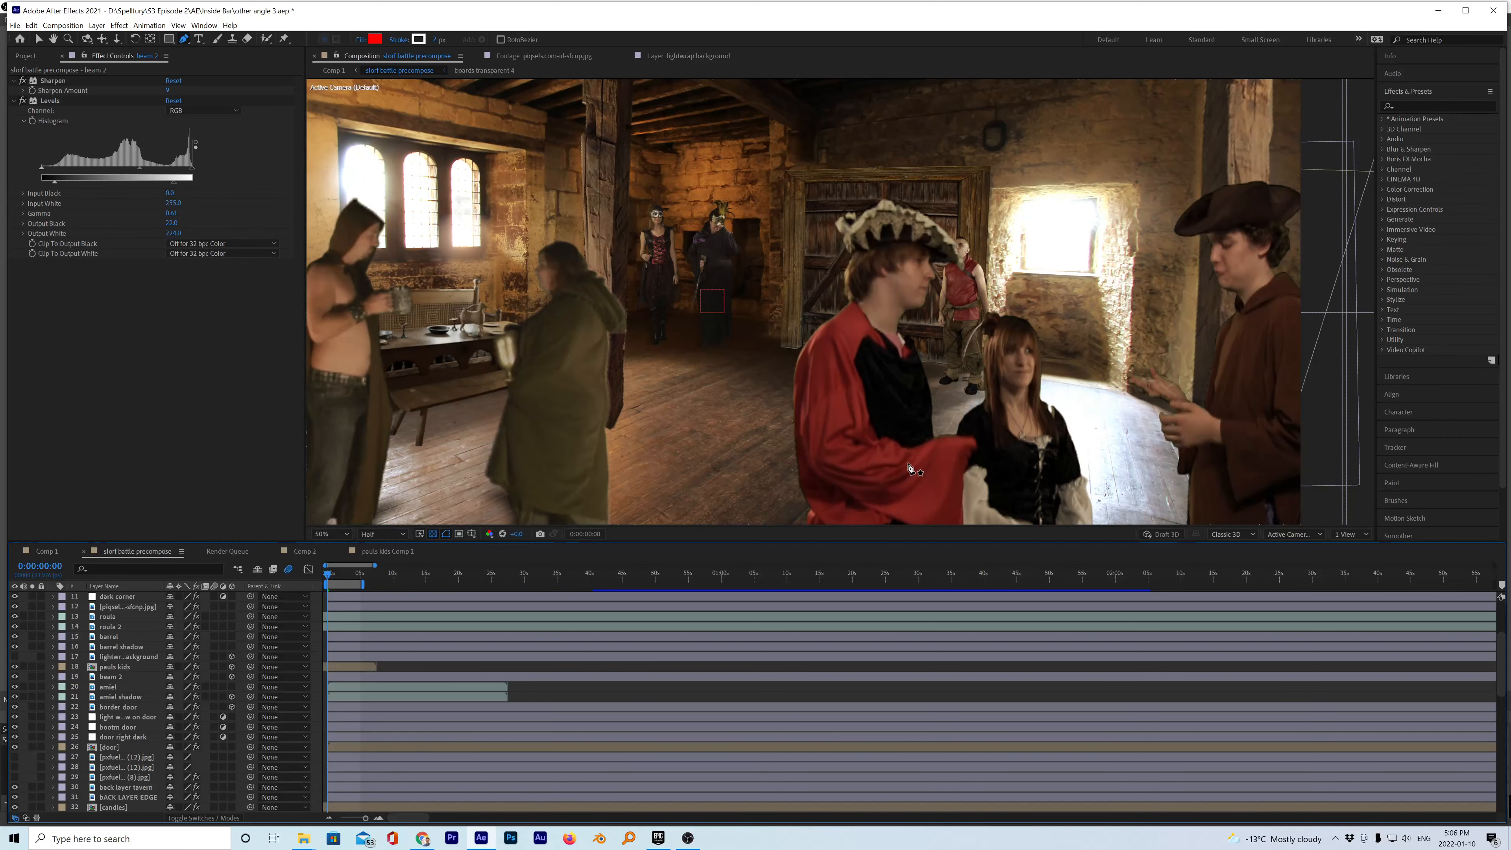
- Make the lightwrap background layer visible, comparing the foreground actors with and without it
{"action": "key", "text": "h"}
{"action": "mouse_move", "coordinate": [972, 406]}
{"action": "left_mouse_down"}
{"action": "mouse_move", "coordinate": [892, 374]}
{"action": "mouse_move", "coordinate": [769, 357]}
{"action": "left_mouse_up"}
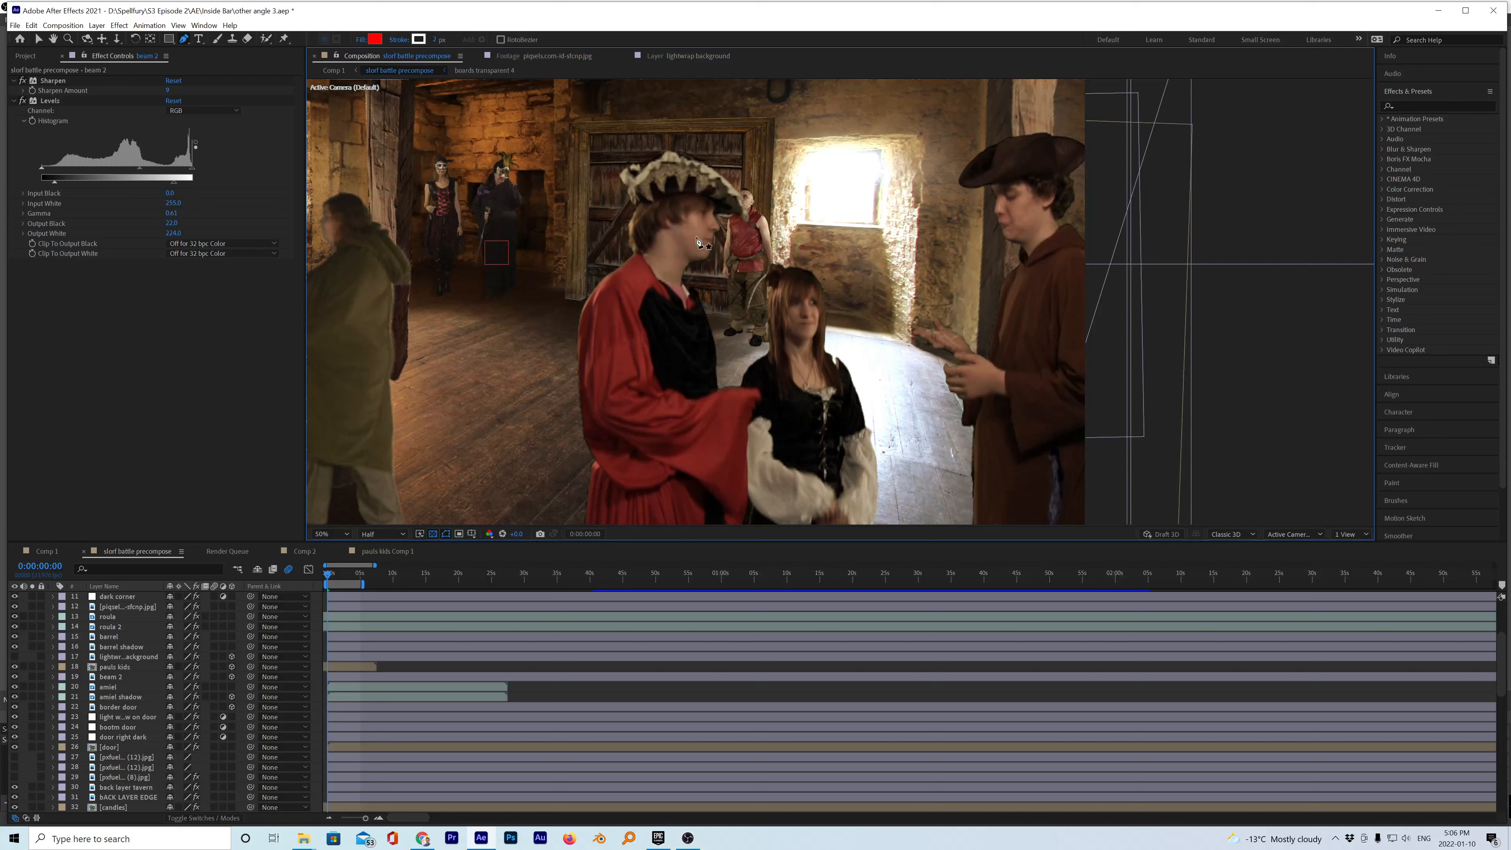
{"action": "left_click", "coordinate": [15, 662]}
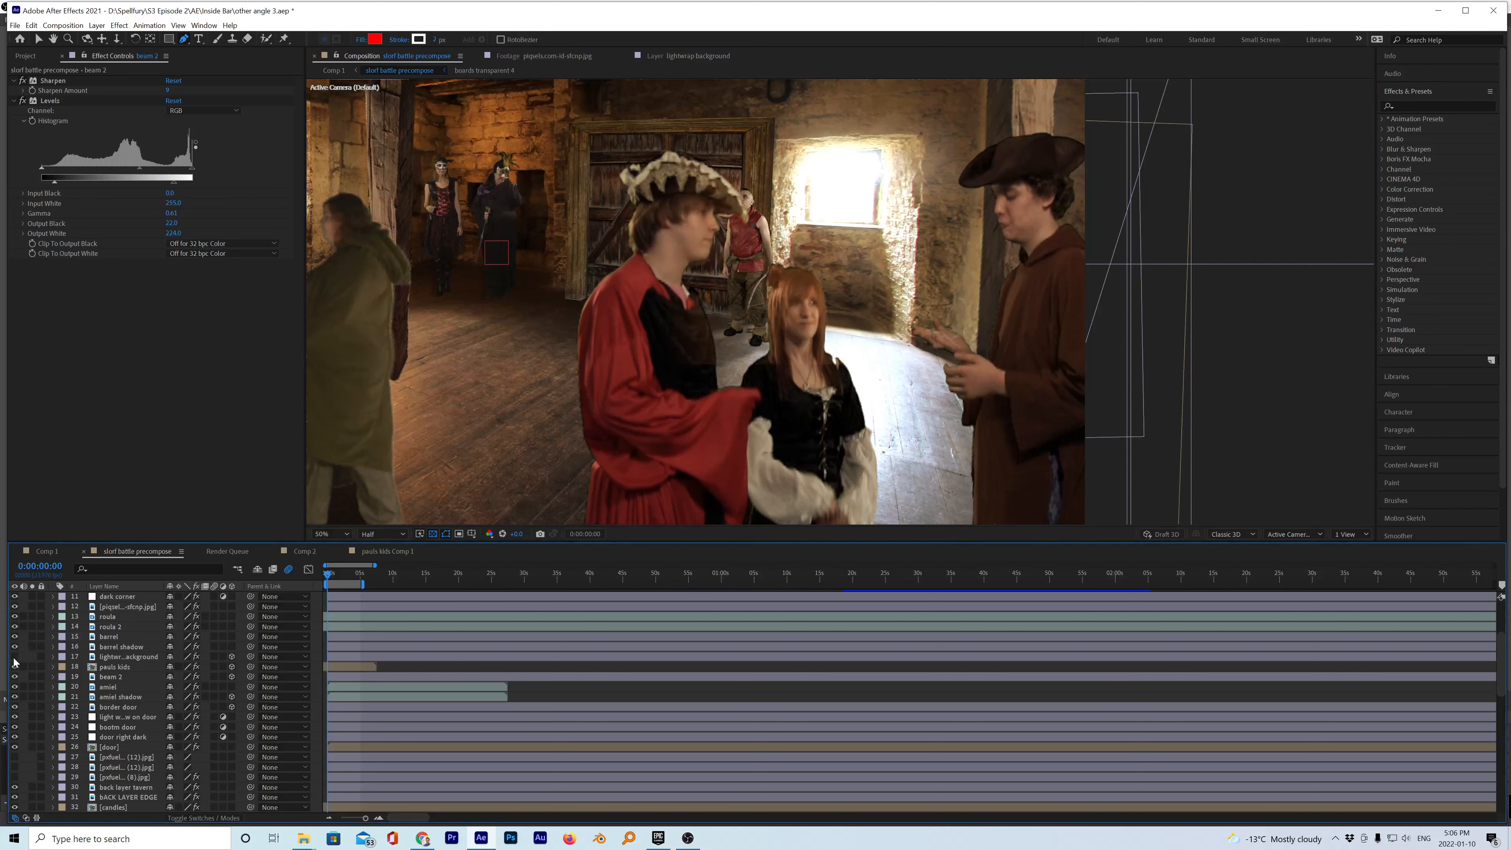
{"action": "left_click", "coordinate": [15, 662]}
{"action": "left_click", "coordinate": [15, 660]}
{"action": "left_click", "coordinate": [15, 660]}
{"action": "left_click", "coordinate": [15, 659]}
- Compare the scene with and without the pauls kids layer, and view the lightwrap background layer in isolation
{"action": "left_click", "coordinate": [110, 678]}
{"action": "left_click", "coordinate": [114, 668]}
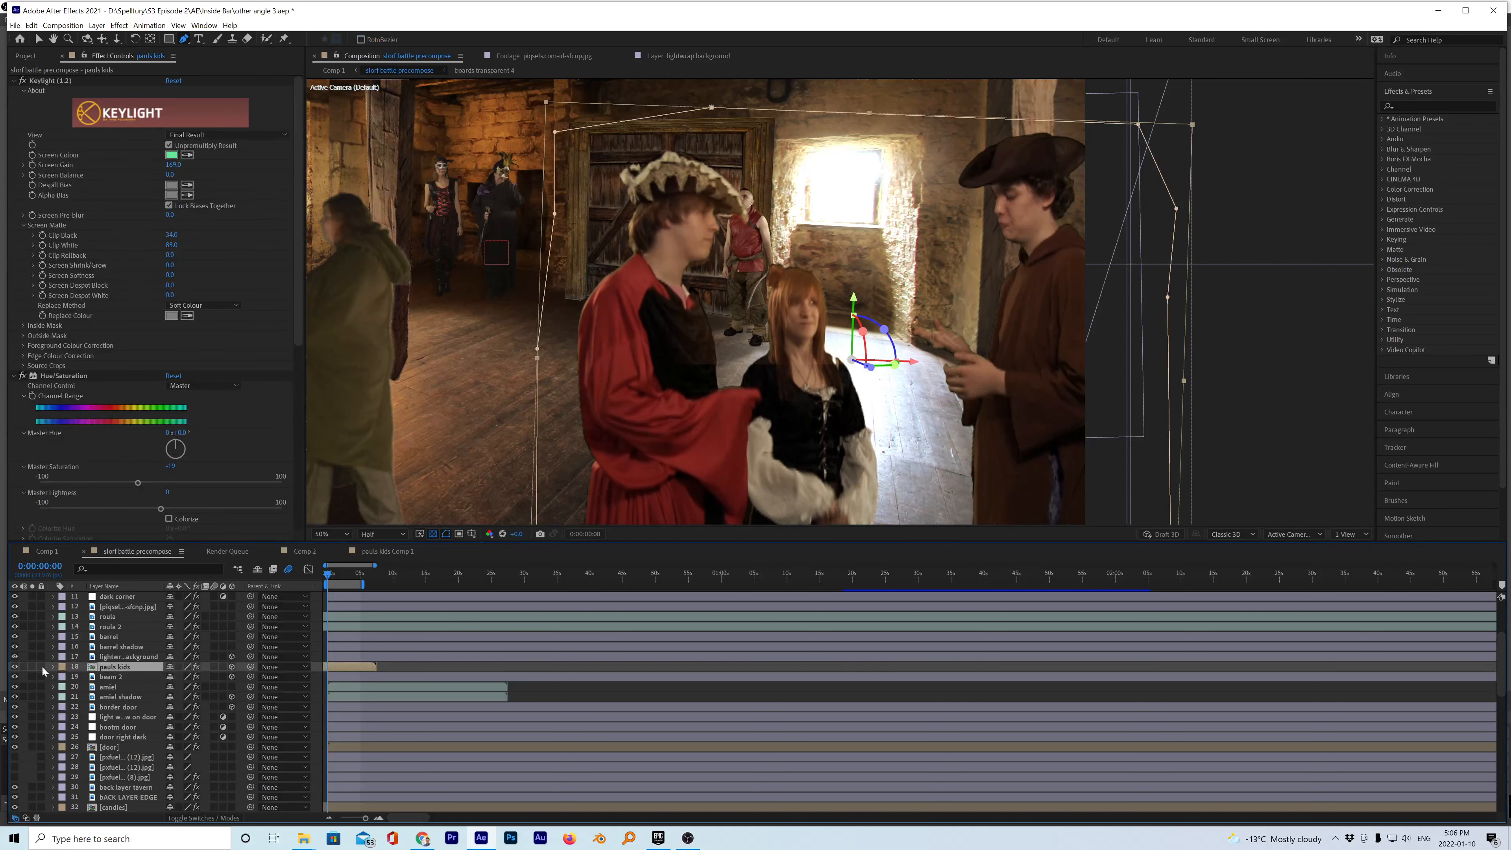
{"action": "left_click", "coordinate": [14, 666]}
{"action": "left_click", "coordinate": [14, 666]}
{"action": "left_click", "coordinate": [33, 656]}
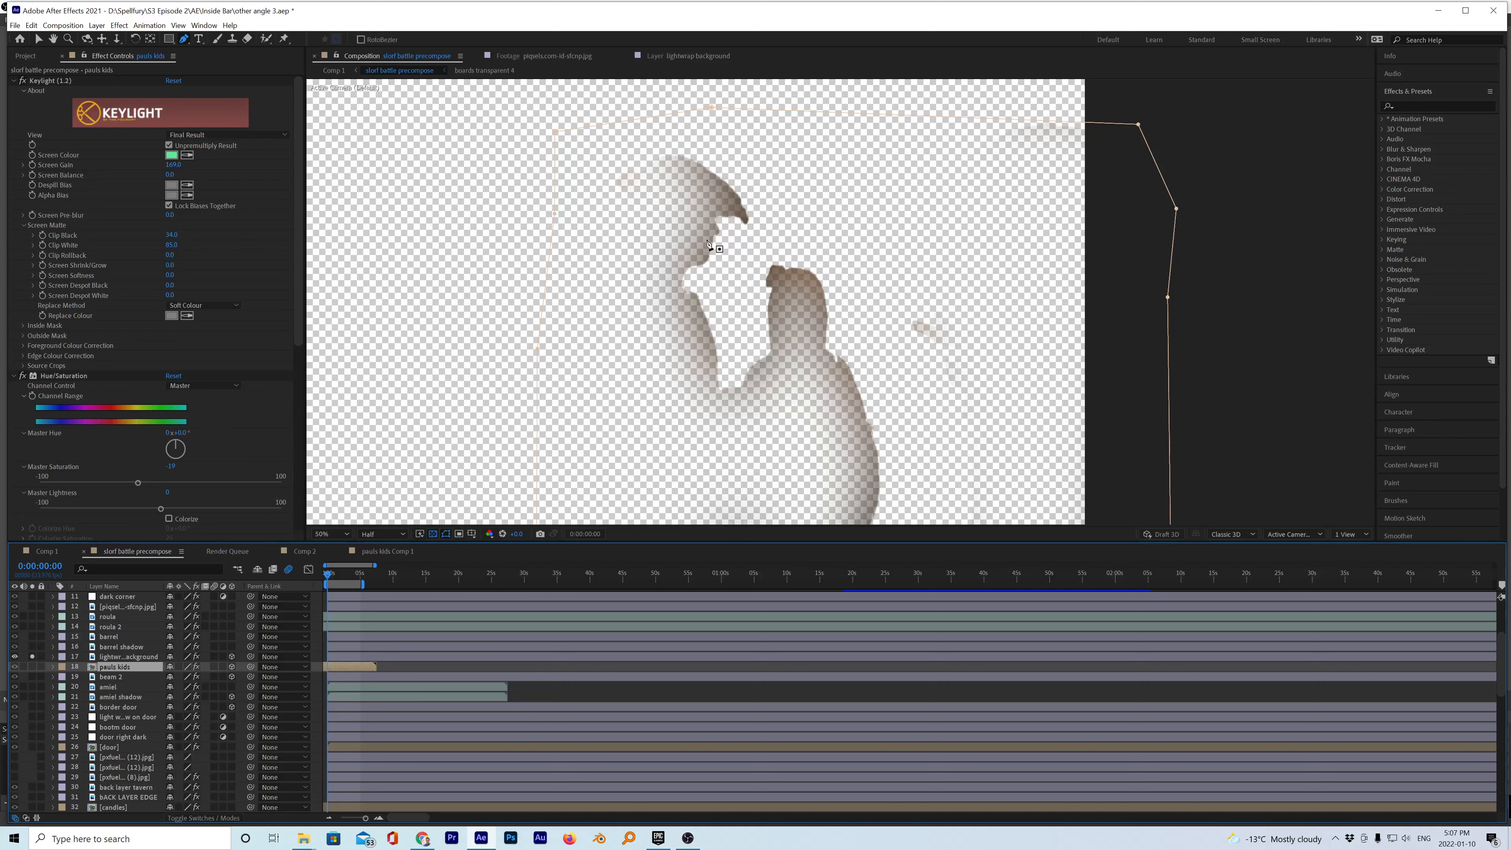
{"action": "left_click", "coordinate": [32, 666]}
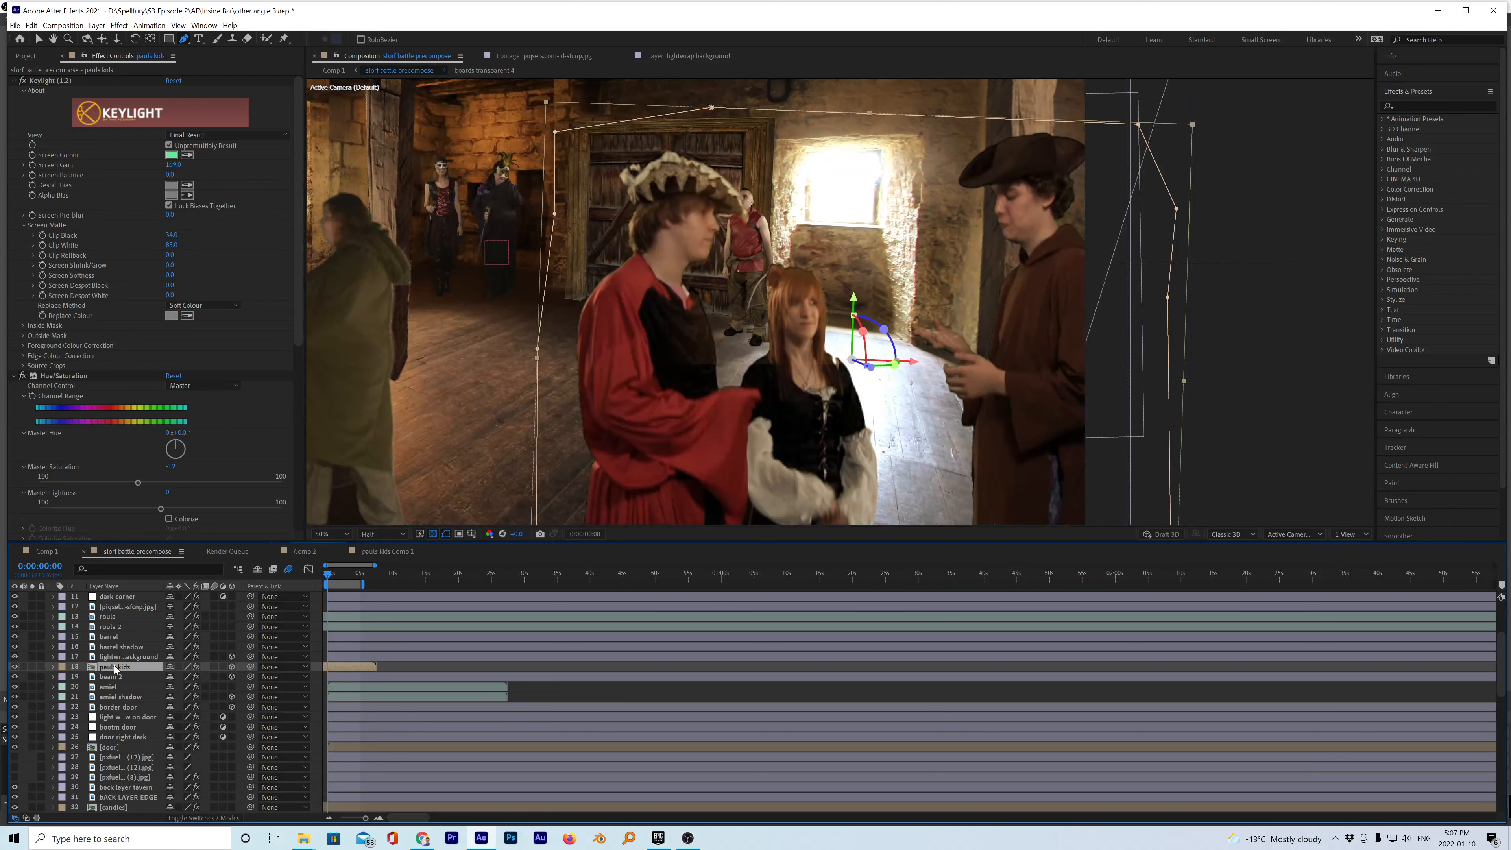
- Examine what the uppermost matching barn boards layer, layer 64, contributes by hiding and restoring it
{"action": "scroll", "coordinate": [110, 697], "scroll_direction": "down", "scroll_amount": 2}
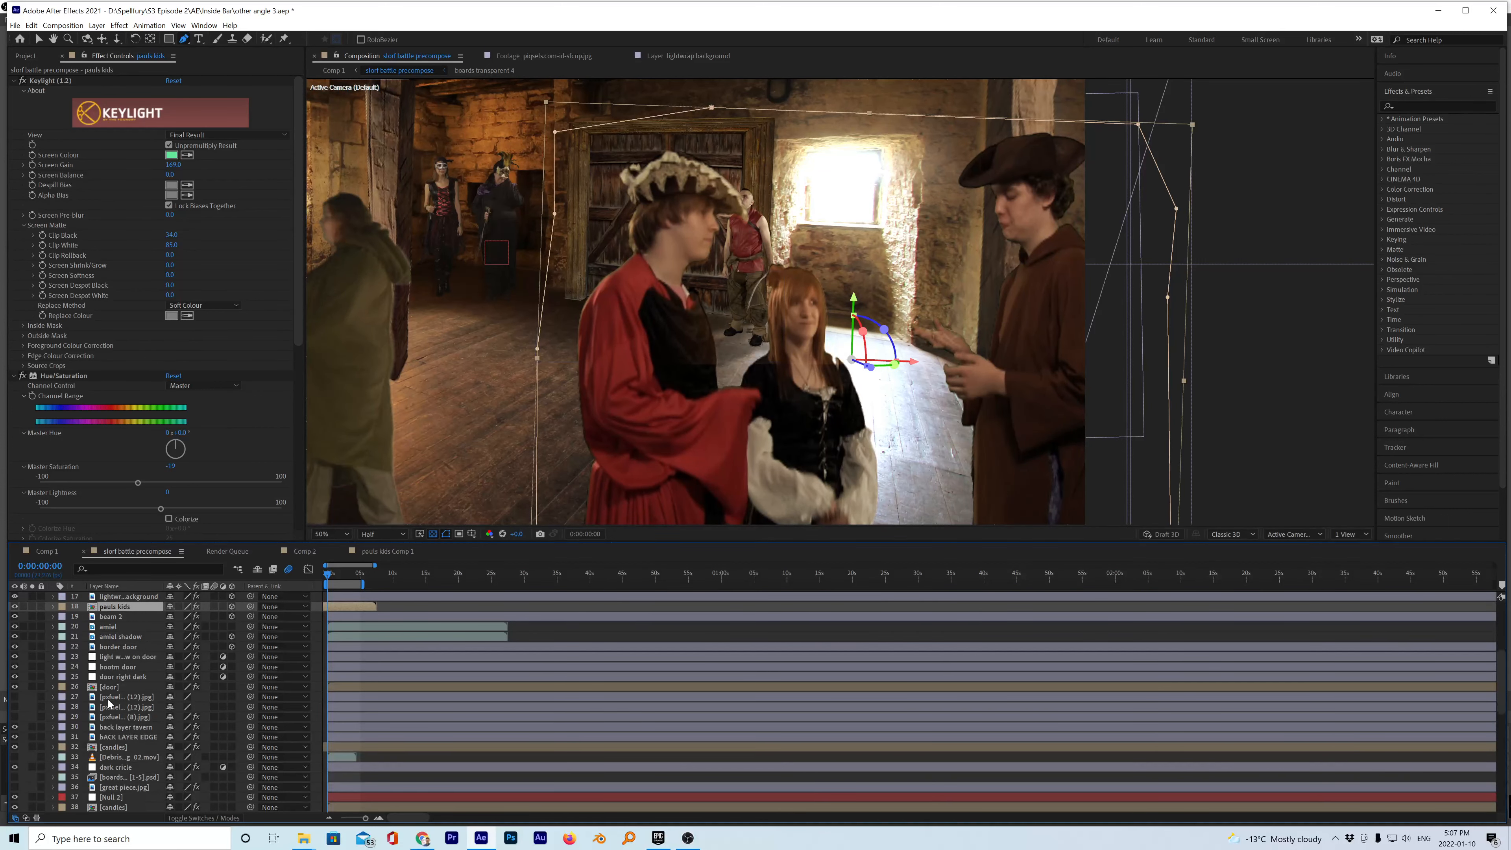
{"action": "scroll", "coordinate": [109, 703], "scroll_direction": "down", "scroll_amount": 6}
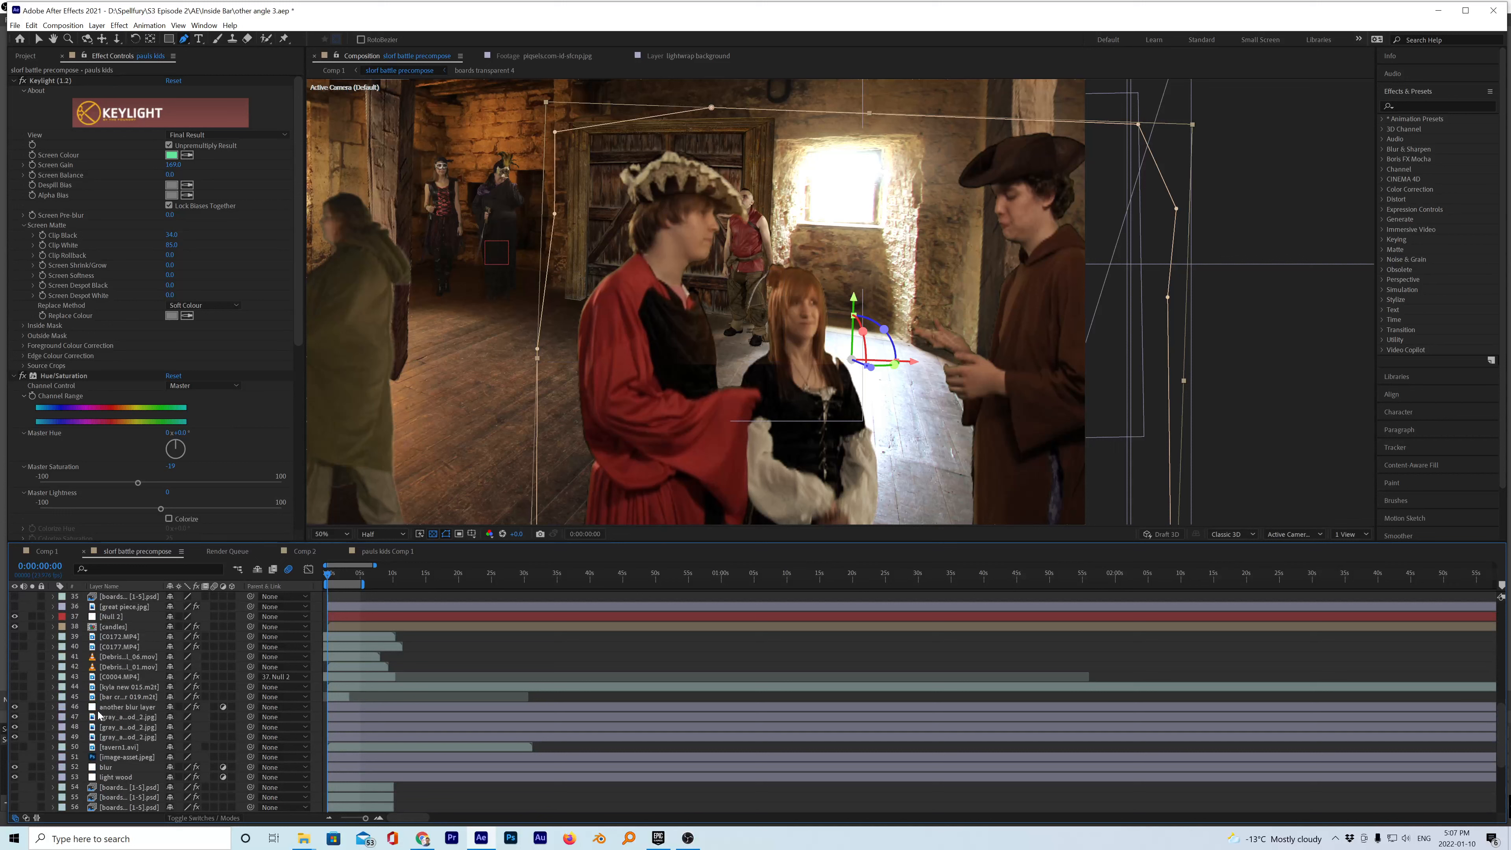
{"action": "scroll", "coordinate": [96, 726], "scroll_direction": "down", "scroll_amount": 1}
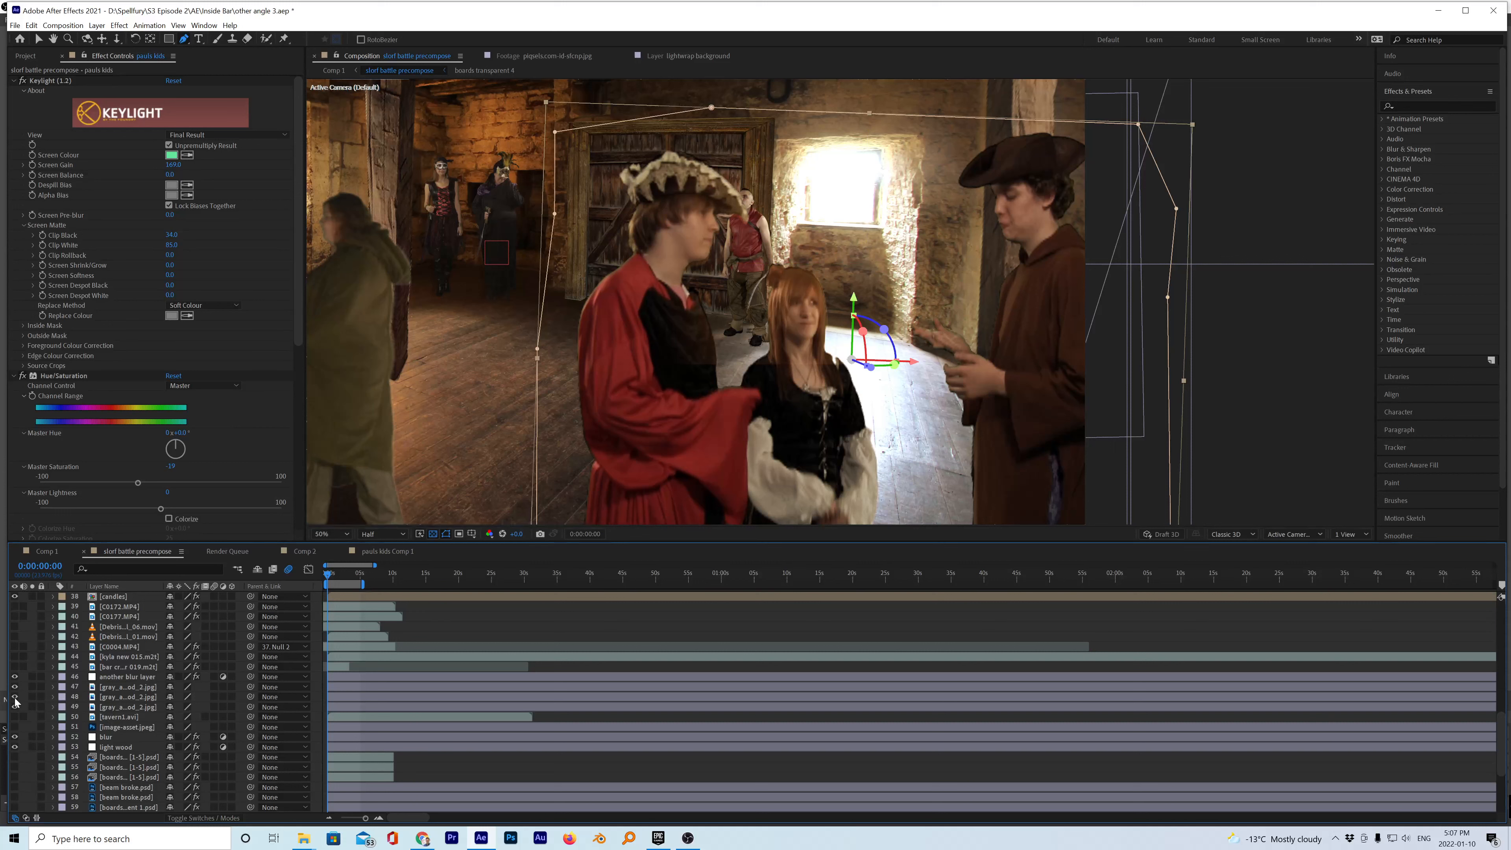
{"action": "scroll", "coordinate": [122, 722], "scroll_direction": "down", "scroll_amount": 3}
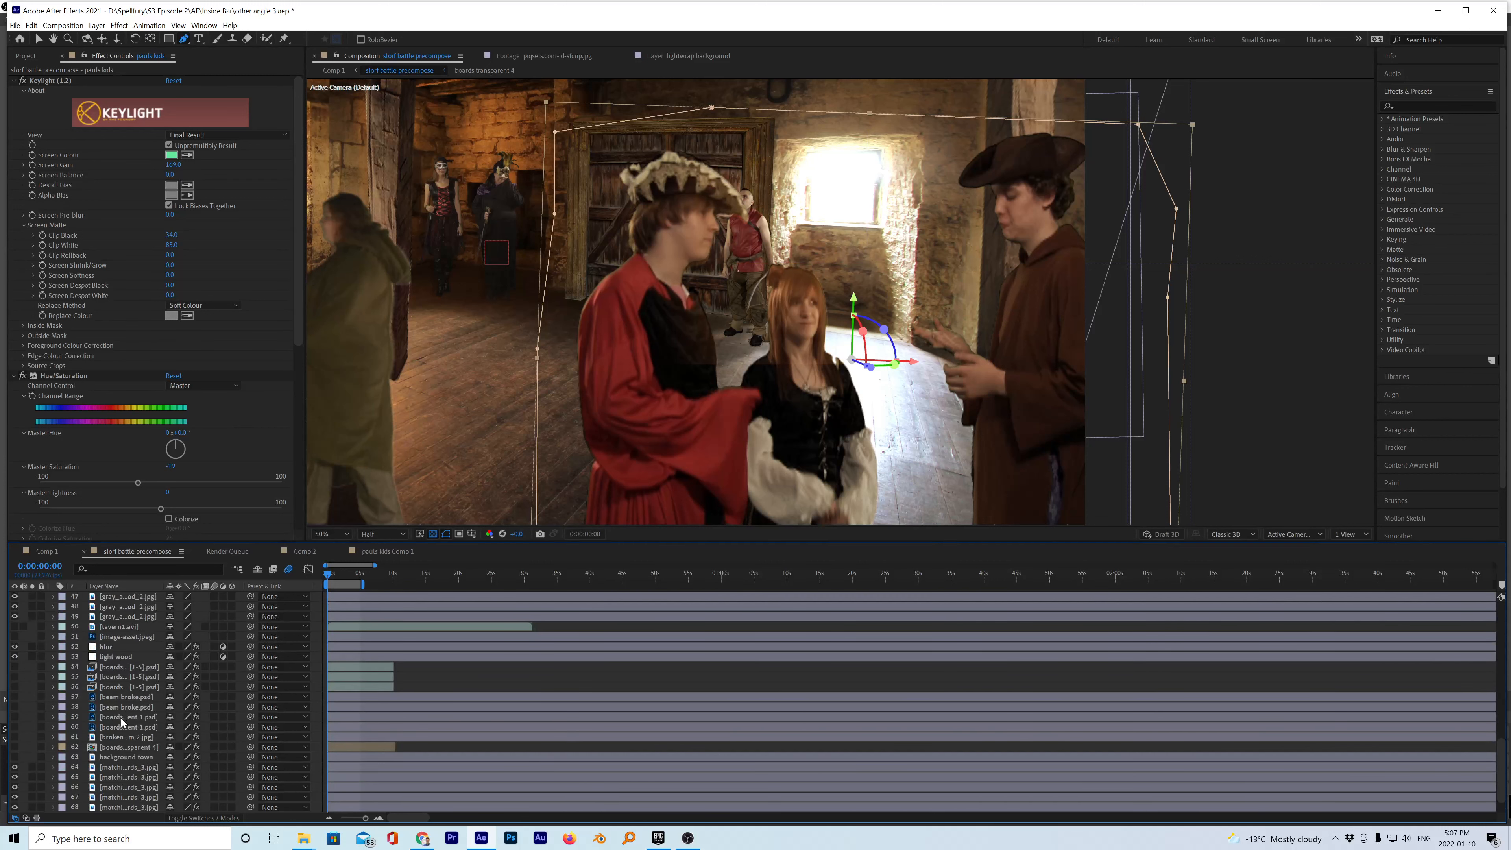
{"action": "scroll", "coordinate": [122, 722], "scroll_direction": "down", "scroll_amount": 1}
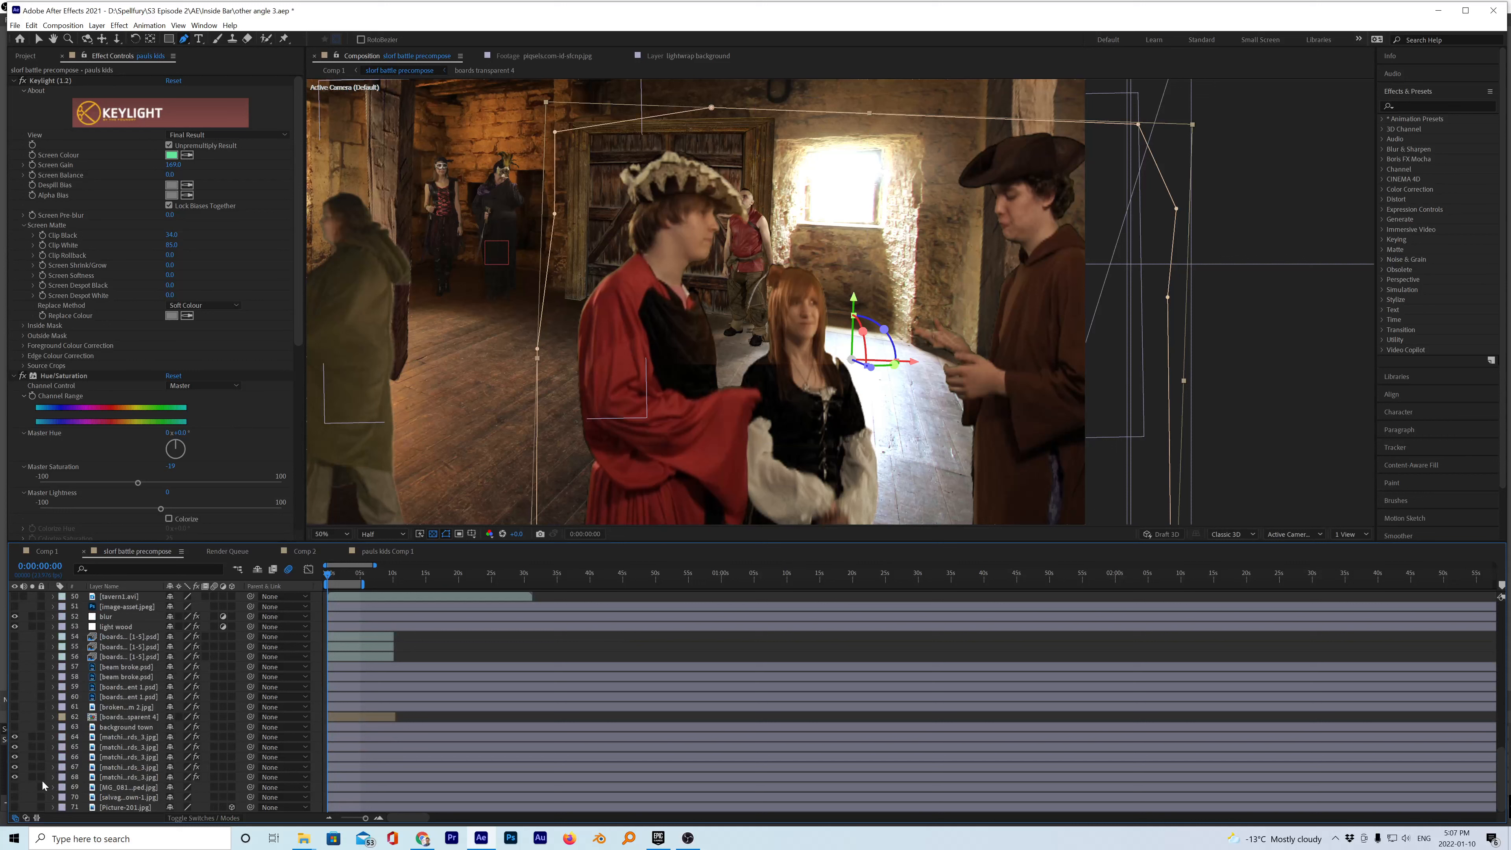
{"action": "left_click", "coordinate": [111, 738]}
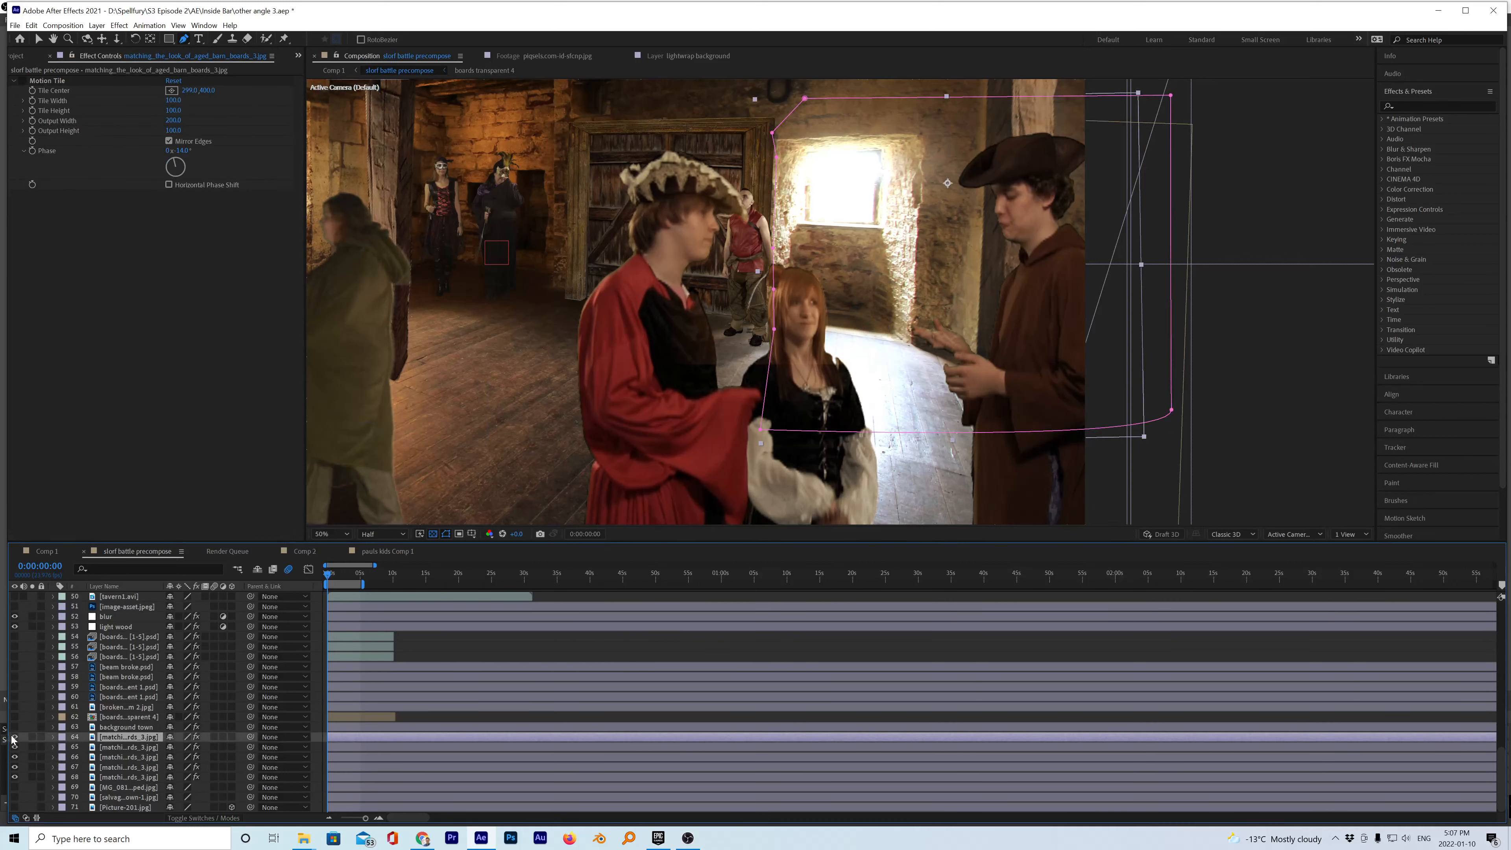
{"action": "left_click", "coordinate": [14, 737]}
{"action": "left_click", "coordinate": [14, 737]}
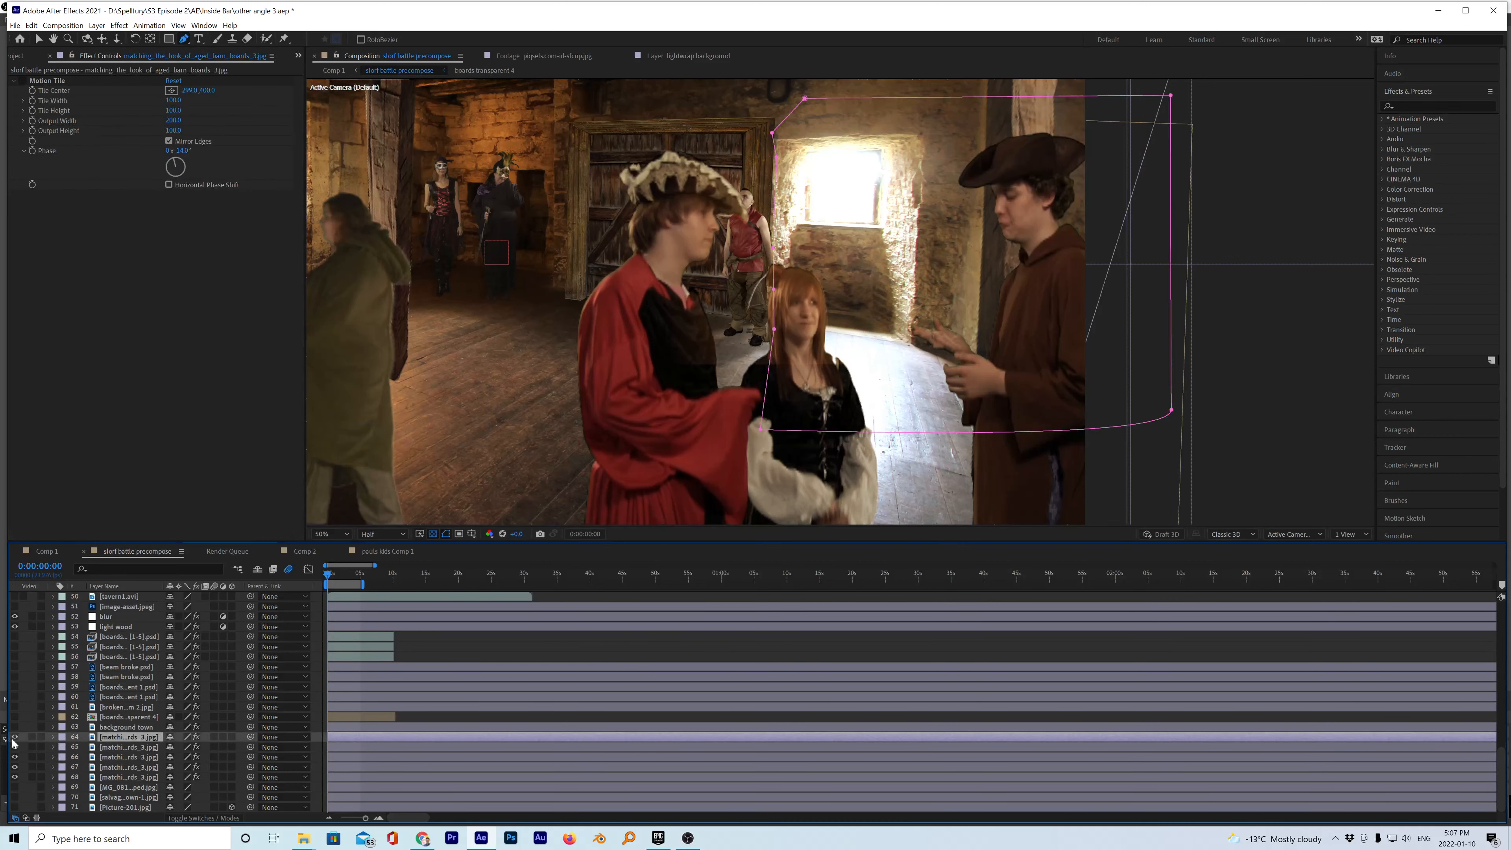
- Check what layer 49 and the candles layer 38 contribute to the background by toggling their visibility
{"action": "scroll", "coordinate": [134, 714], "scroll_direction": "up", "scroll_amount": 2}
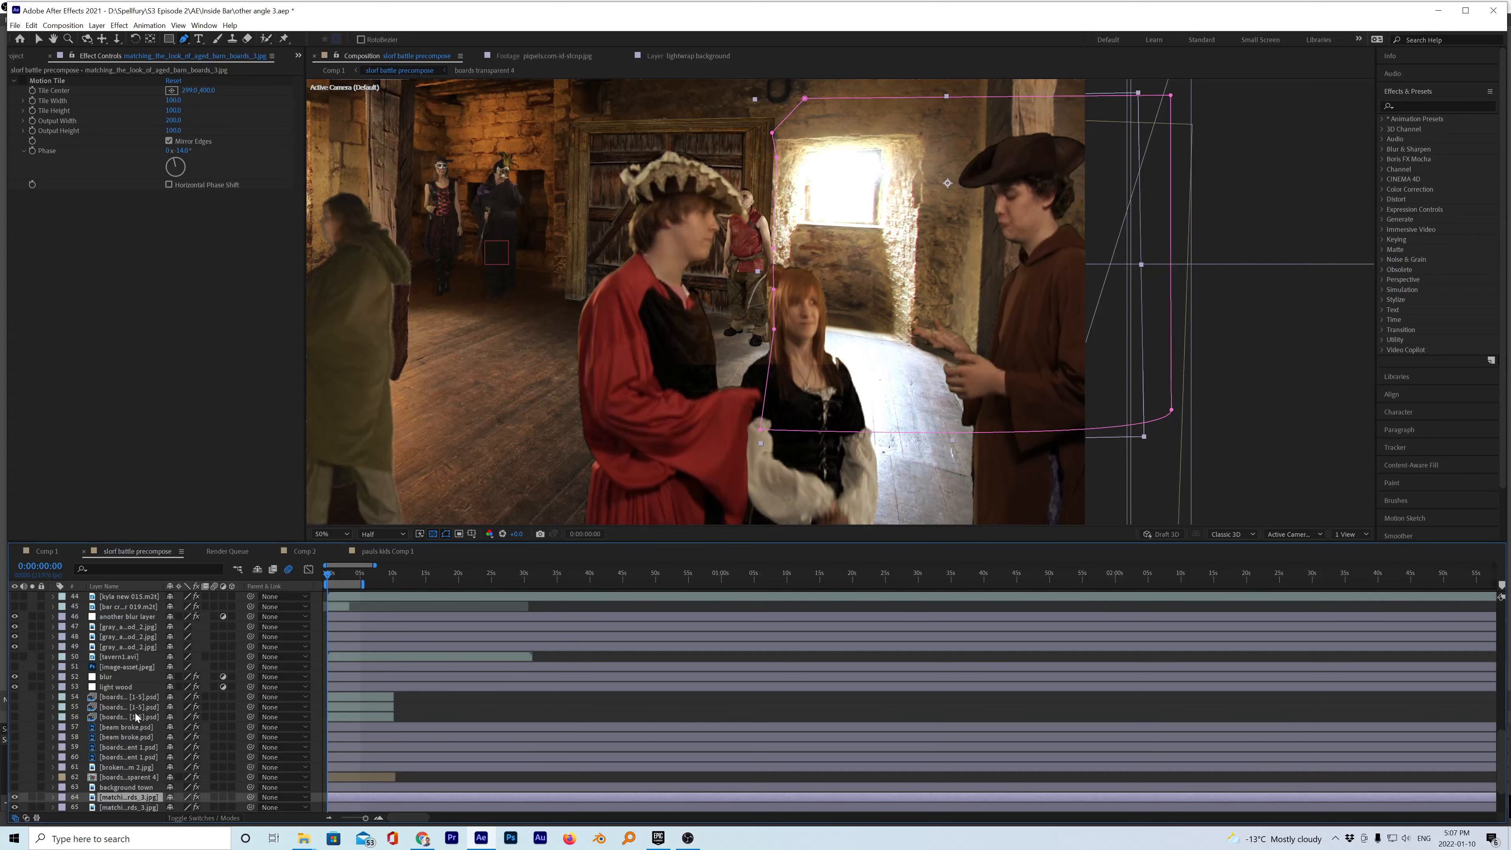
{"action": "scroll", "coordinate": [114, 683], "scroll_direction": "up", "scroll_amount": 1}
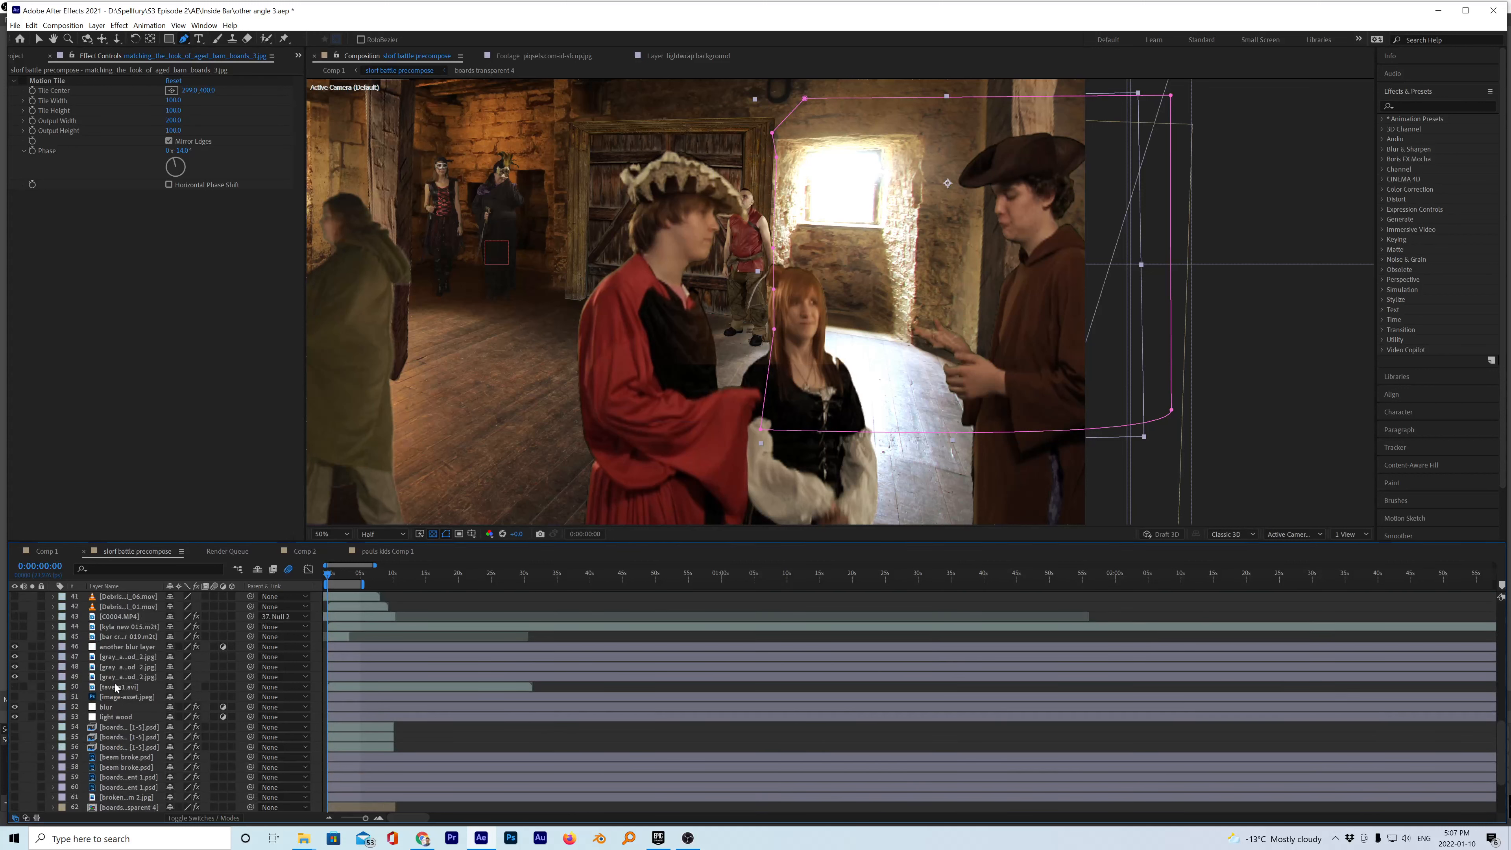
{"action": "left_click", "coordinate": [14, 677]}
{"action": "scroll", "coordinate": [129, 680], "scroll_direction": "up", "scroll_amount": 4}
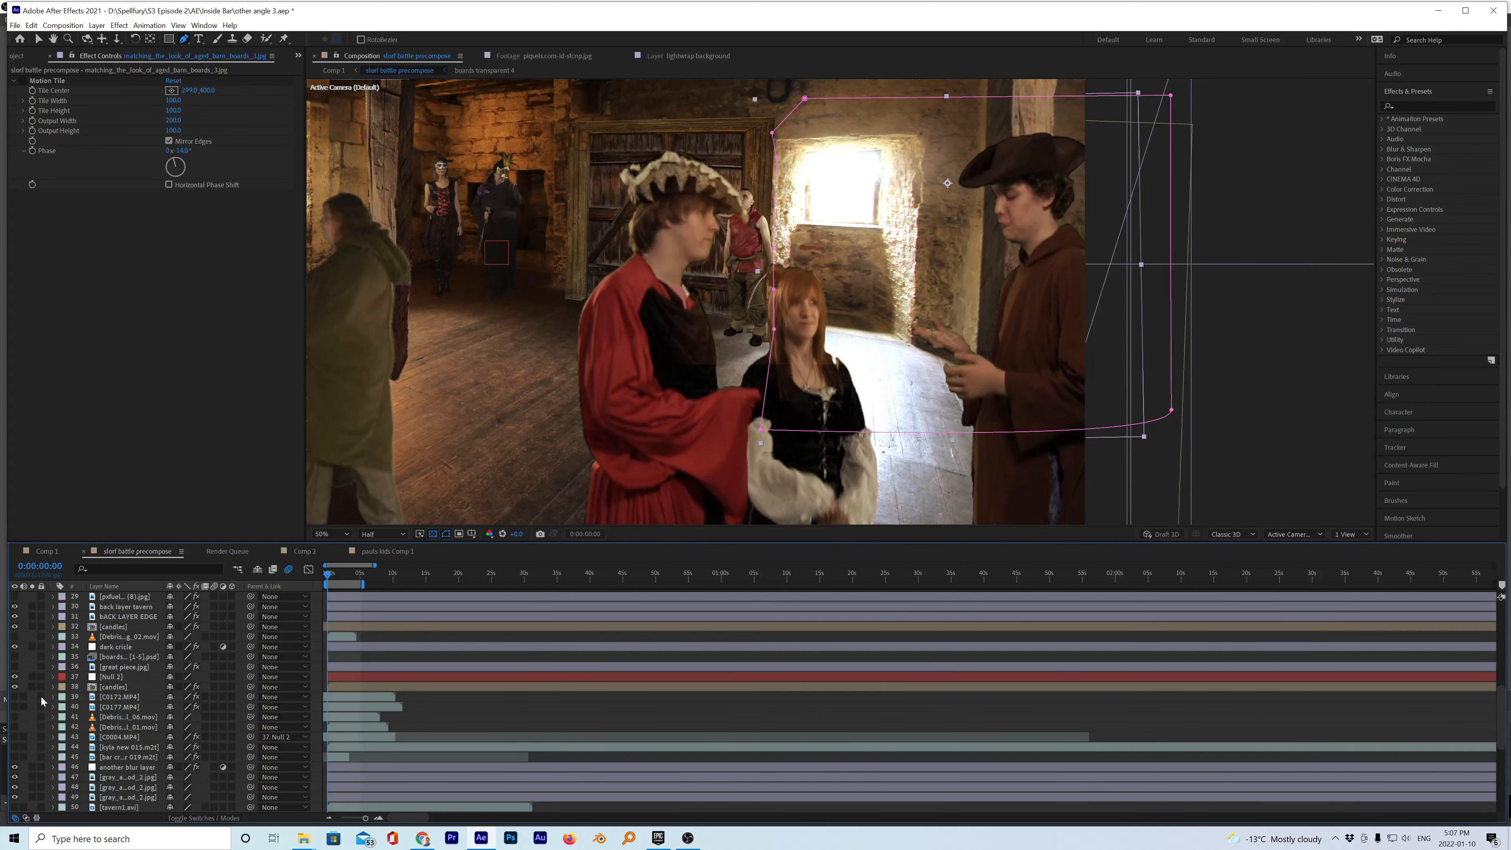
{"action": "left_click", "coordinate": [15, 687]}
{"action": "left_click", "coordinate": [15, 687]}
{"action": "scroll", "coordinate": [99, 681], "scroll_direction": "up", "scroll_amount": 1}
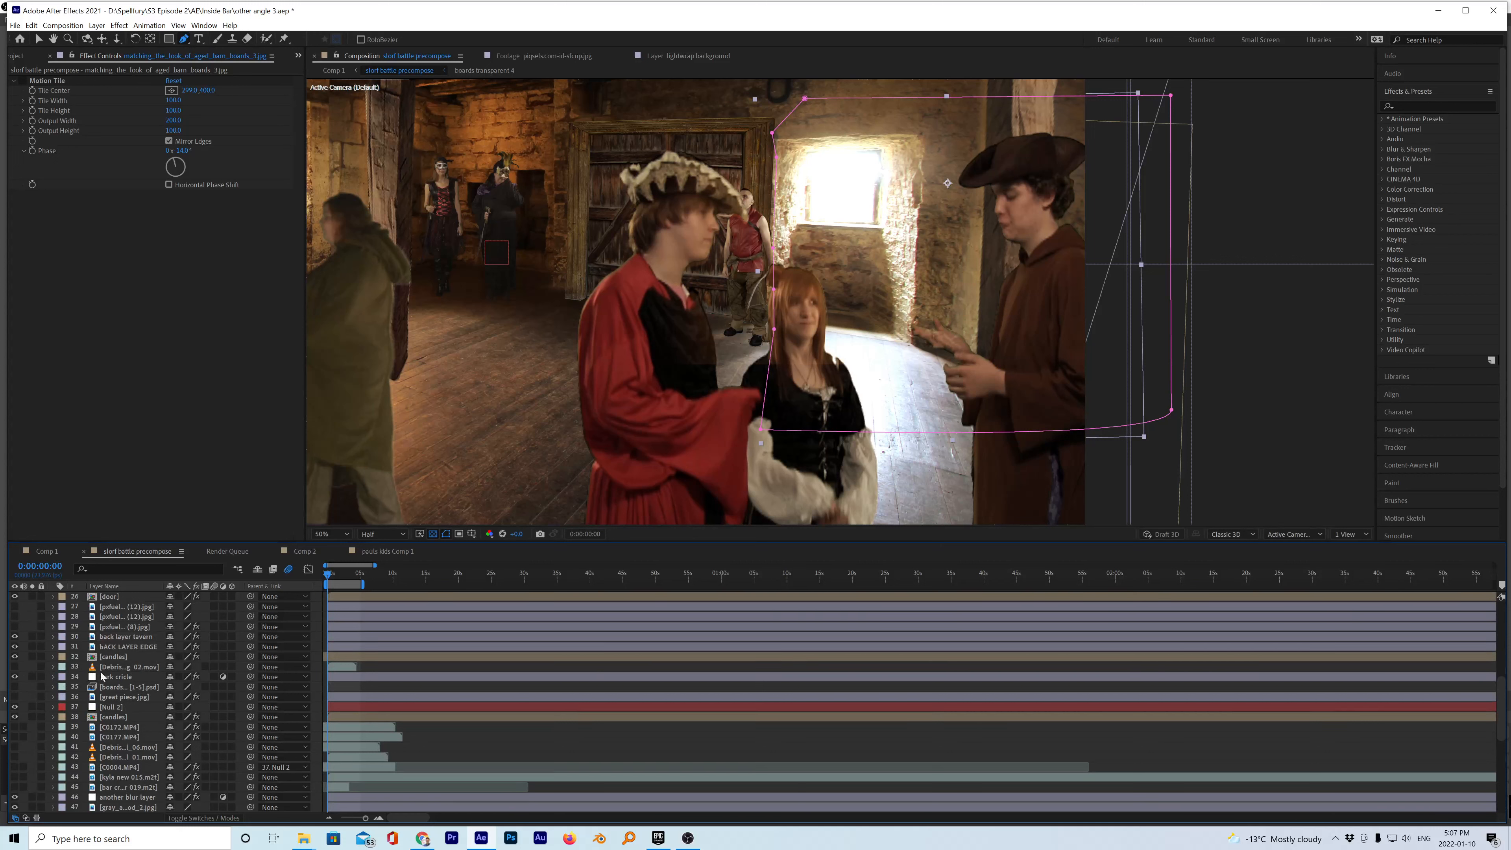
- Compare the scene with the back layer tavern layer hidden and shown, and select that layer
{"action": "left_click", "coordinate": [14, 637]}
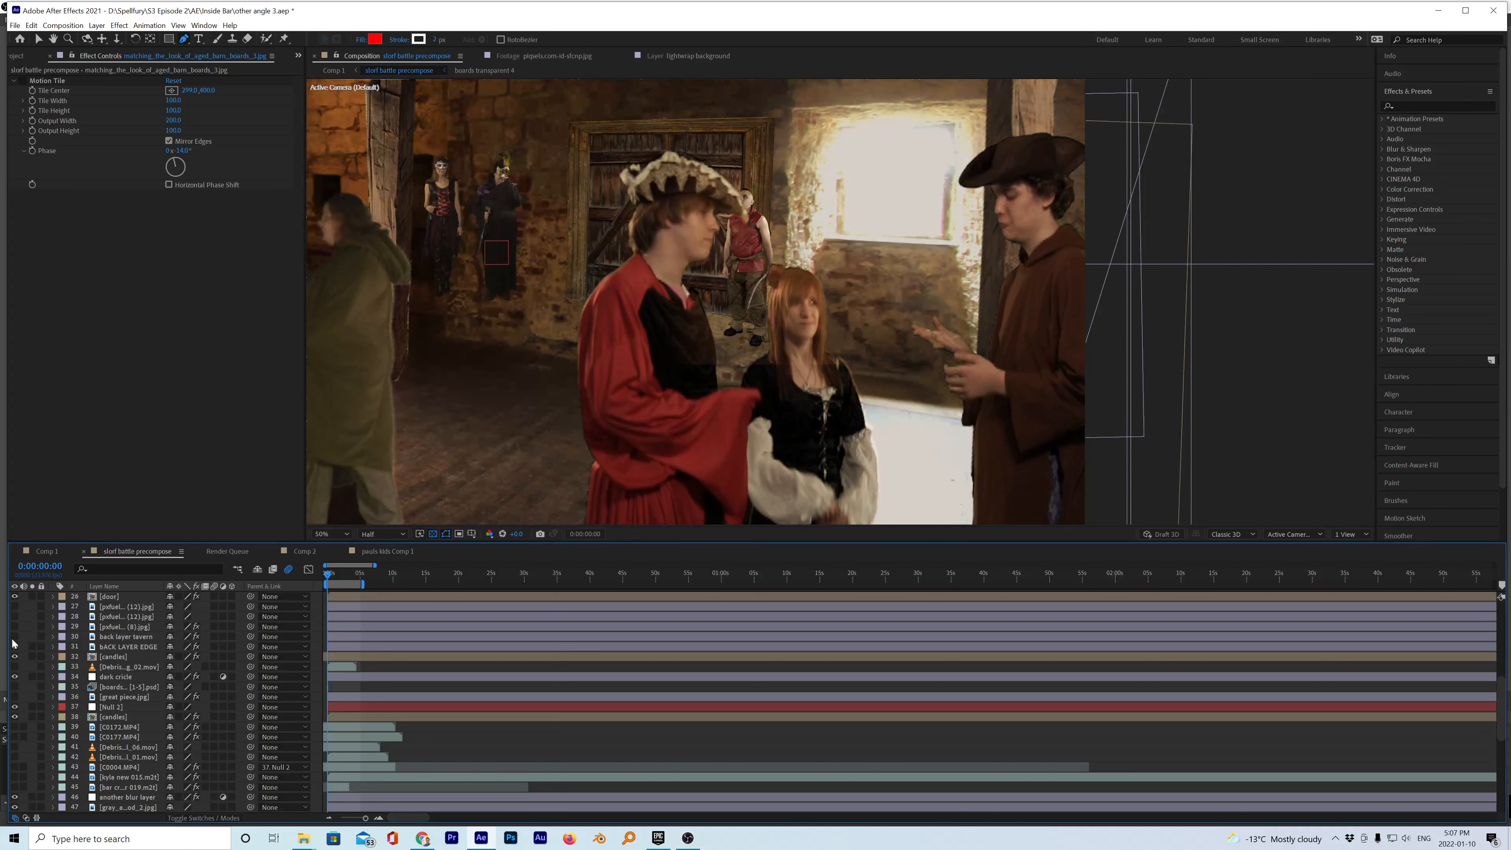
{"action": "left_click", "coordinate": [14, 637]}
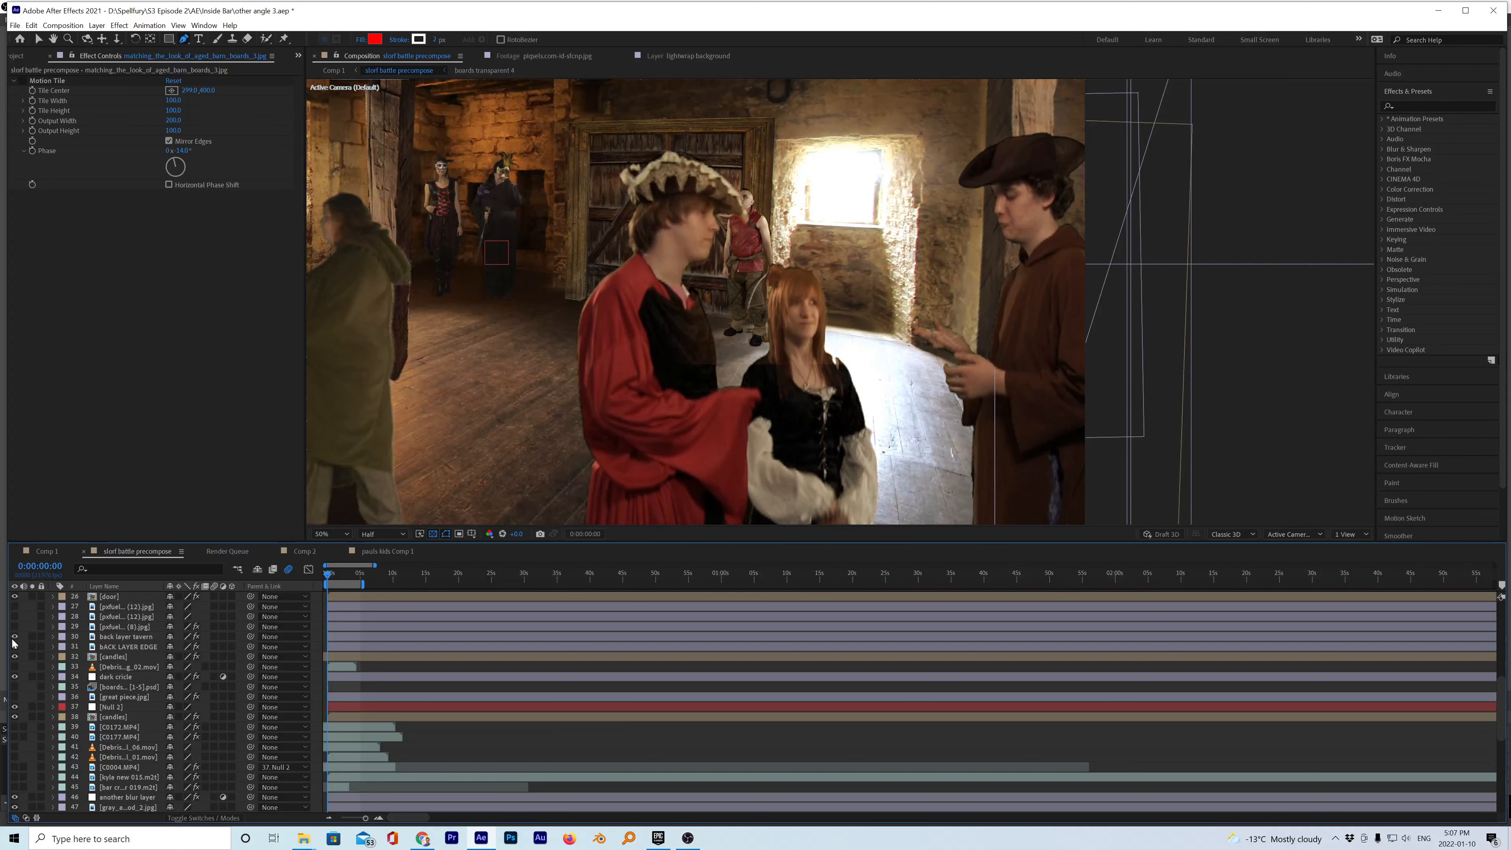
{"action": "left_click", "coordinate": [105, 637]}
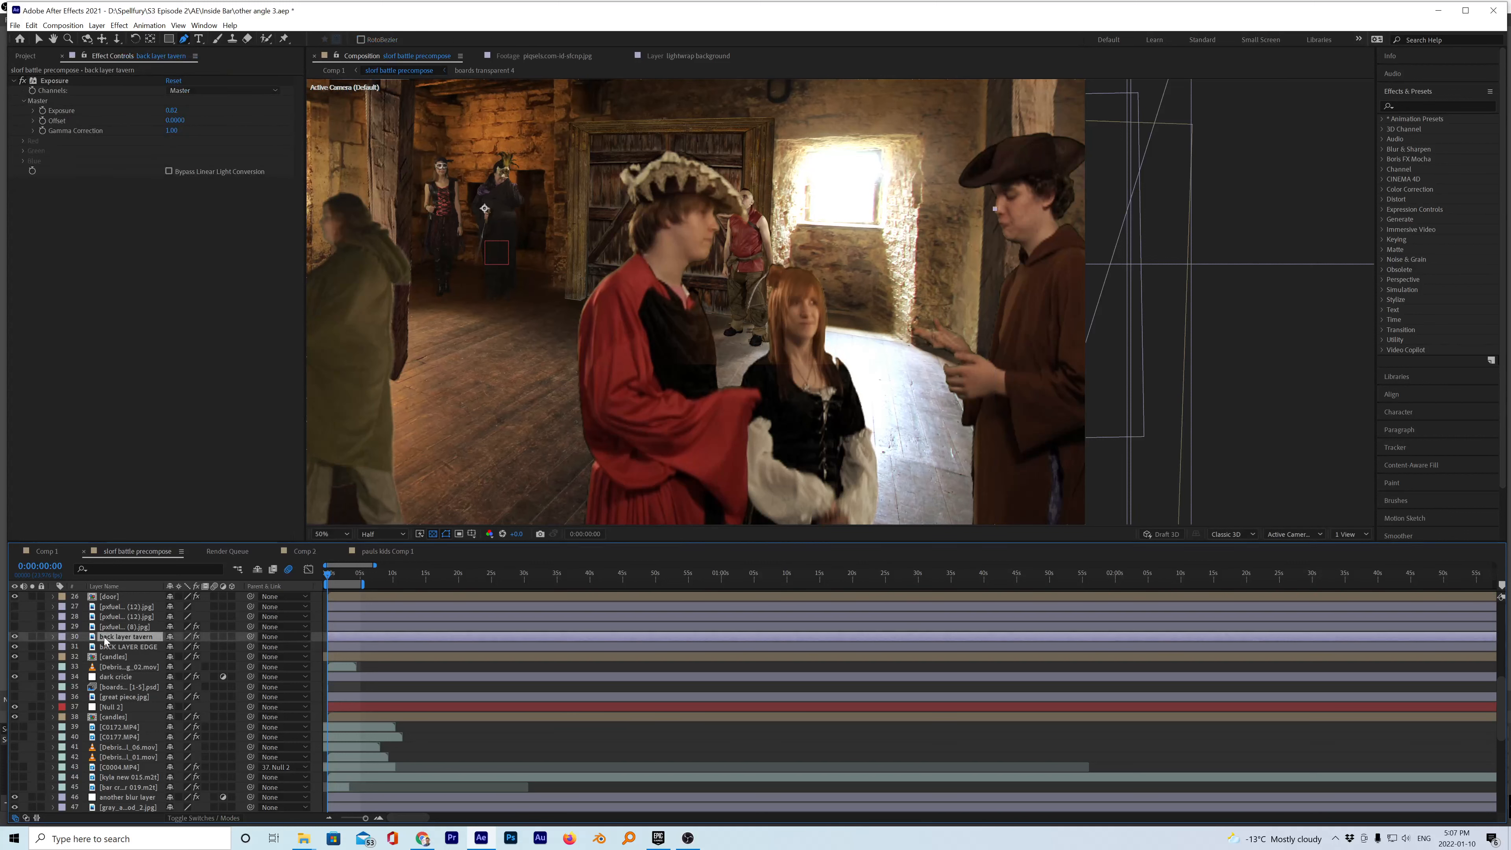
- Select the lightwrap background layer above pauls kids and solo it
{"action": "scroll", "coordinate": [125, 649], "scroll_direction": "up", "scroll_amount": 2}
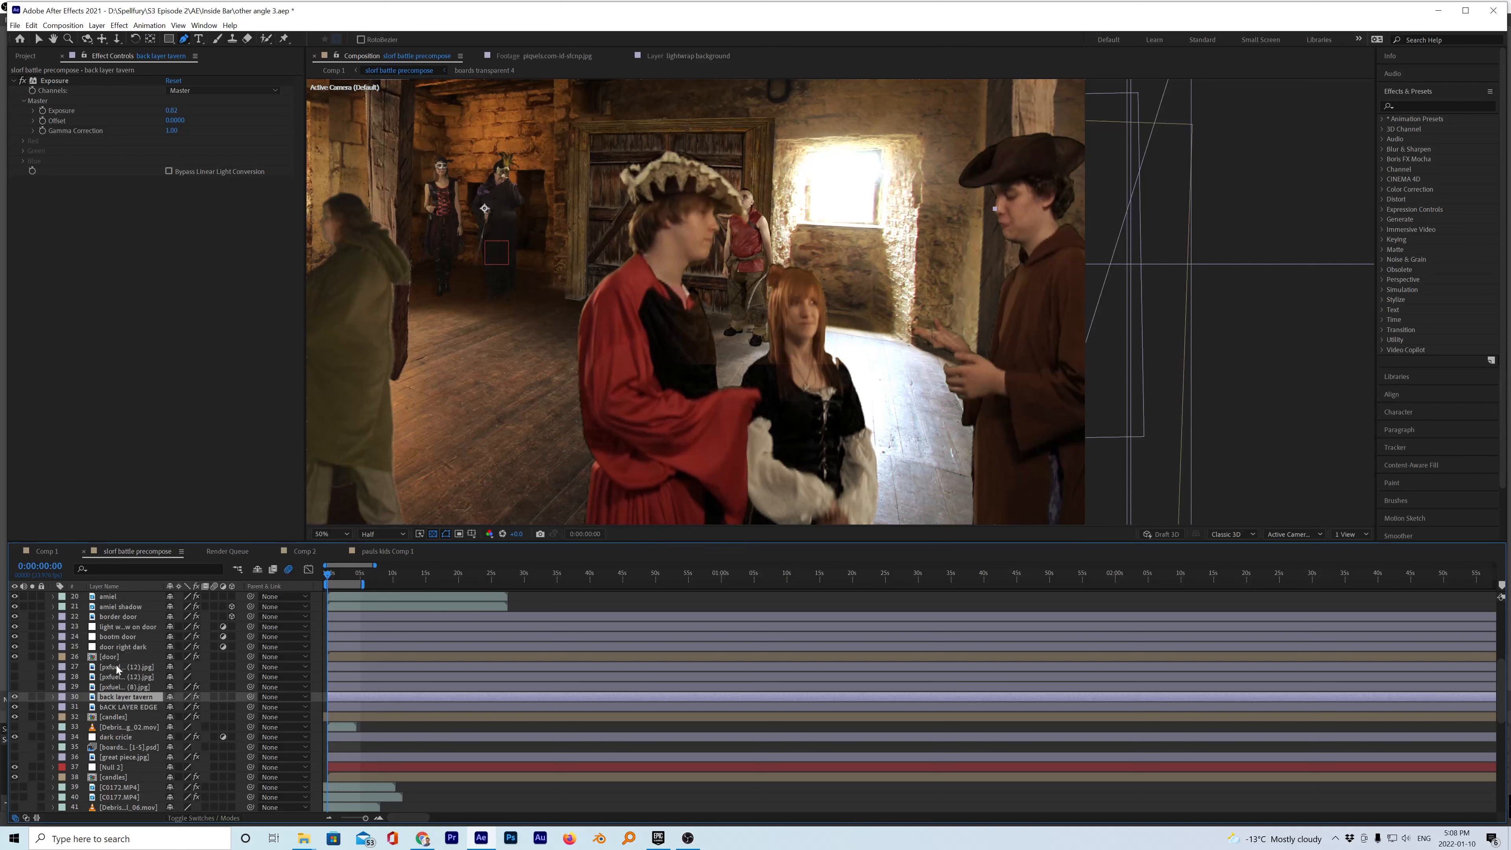
{"action": "scroll", "coordinate": [114, 667], "scroll_direction": "up", "scroll_amount": 1}
{"action": "scroll", "coordinate": [115, 667], "scroll_direction": "up", "scroll_amount": 1}
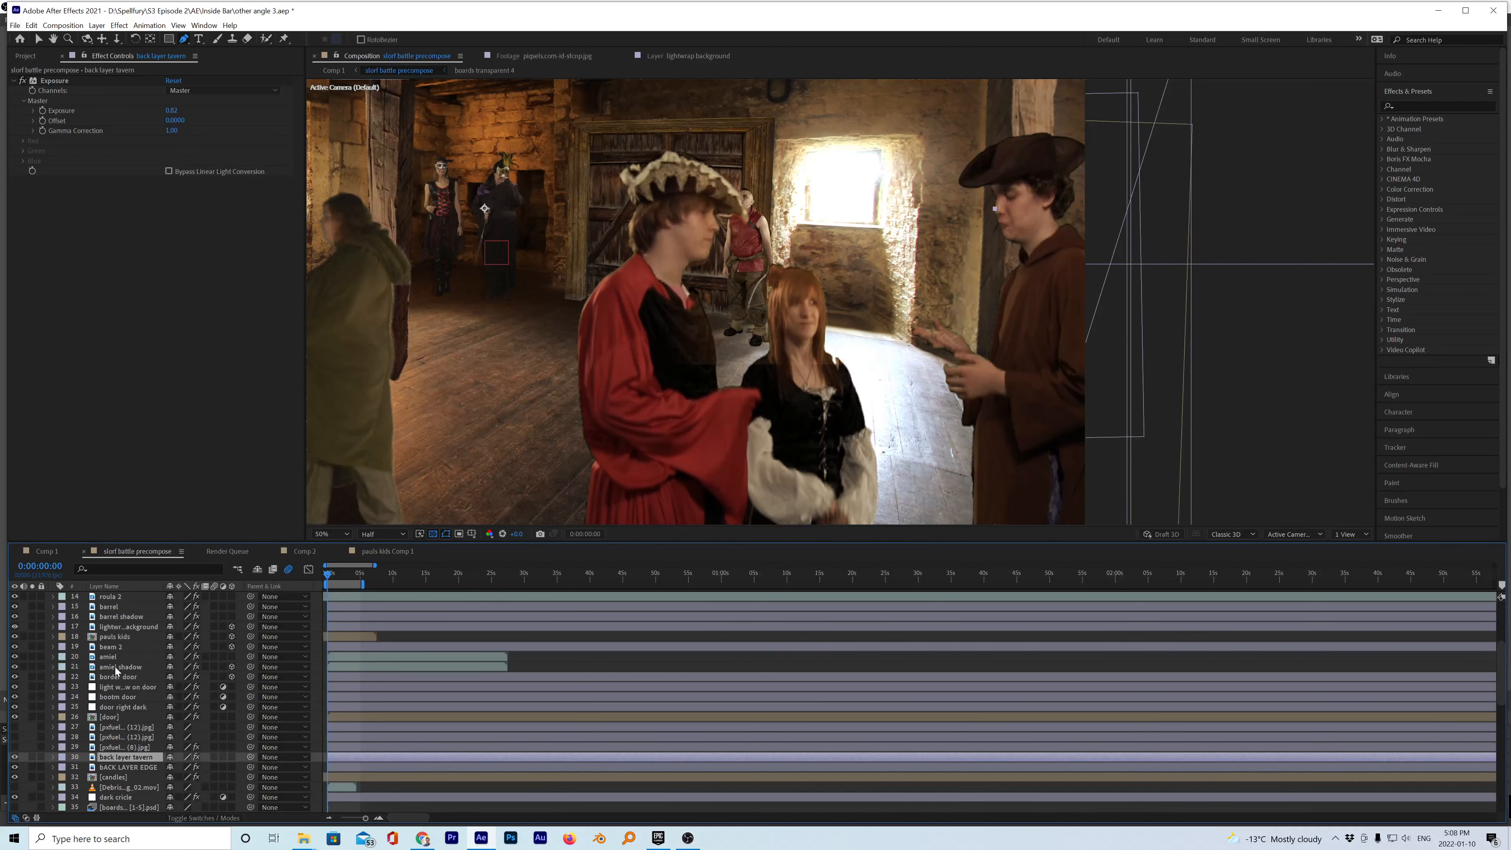
{"action": "left_click", "coordinate": [116, 636]}
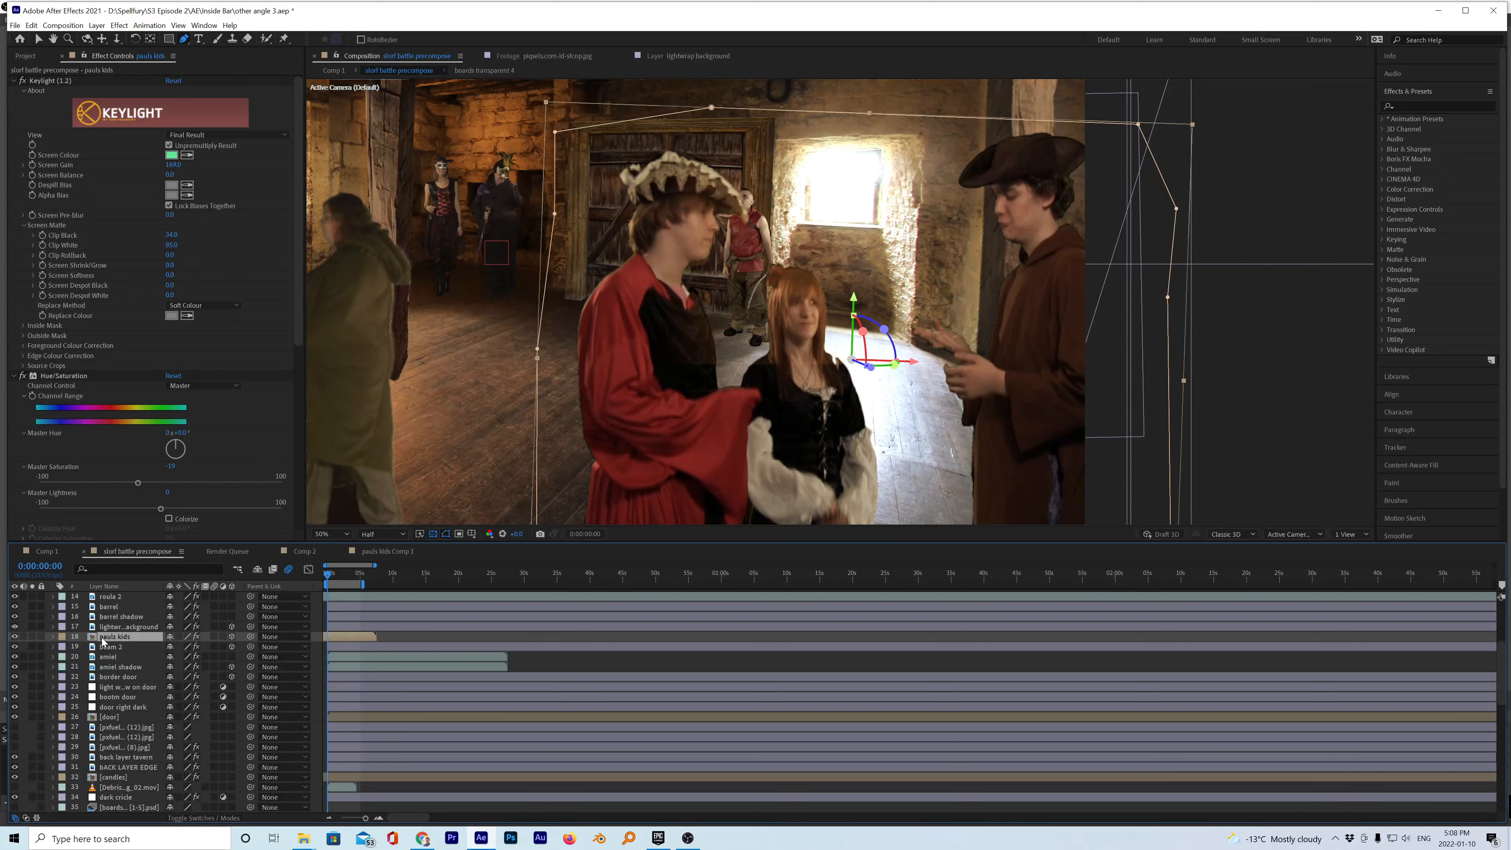
{"action": "left_click", "coordinate": [109, 629]}
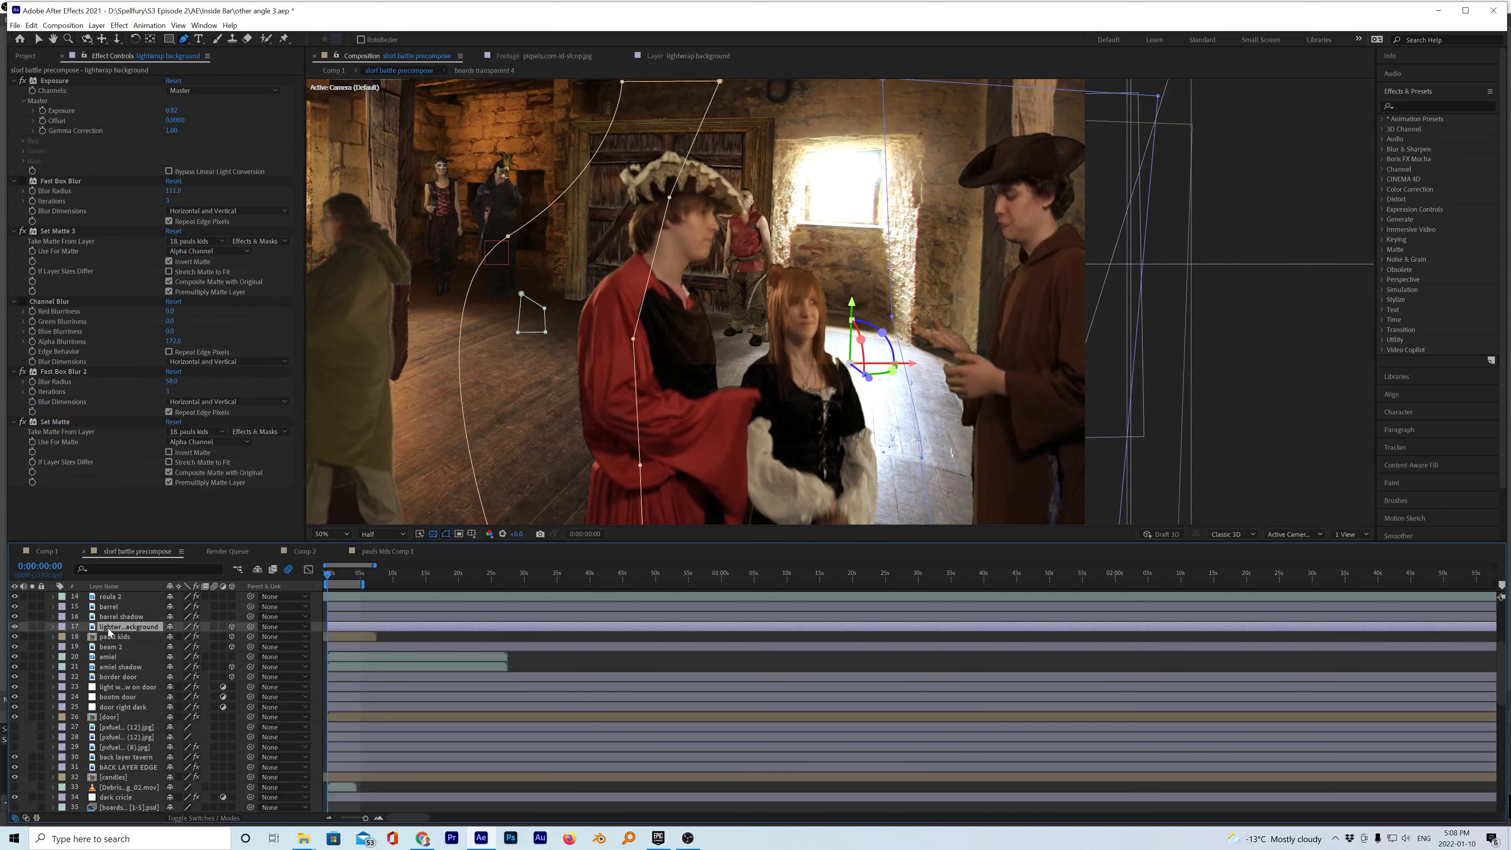
{"action": "left_click", "coordinate": [33, 627]}
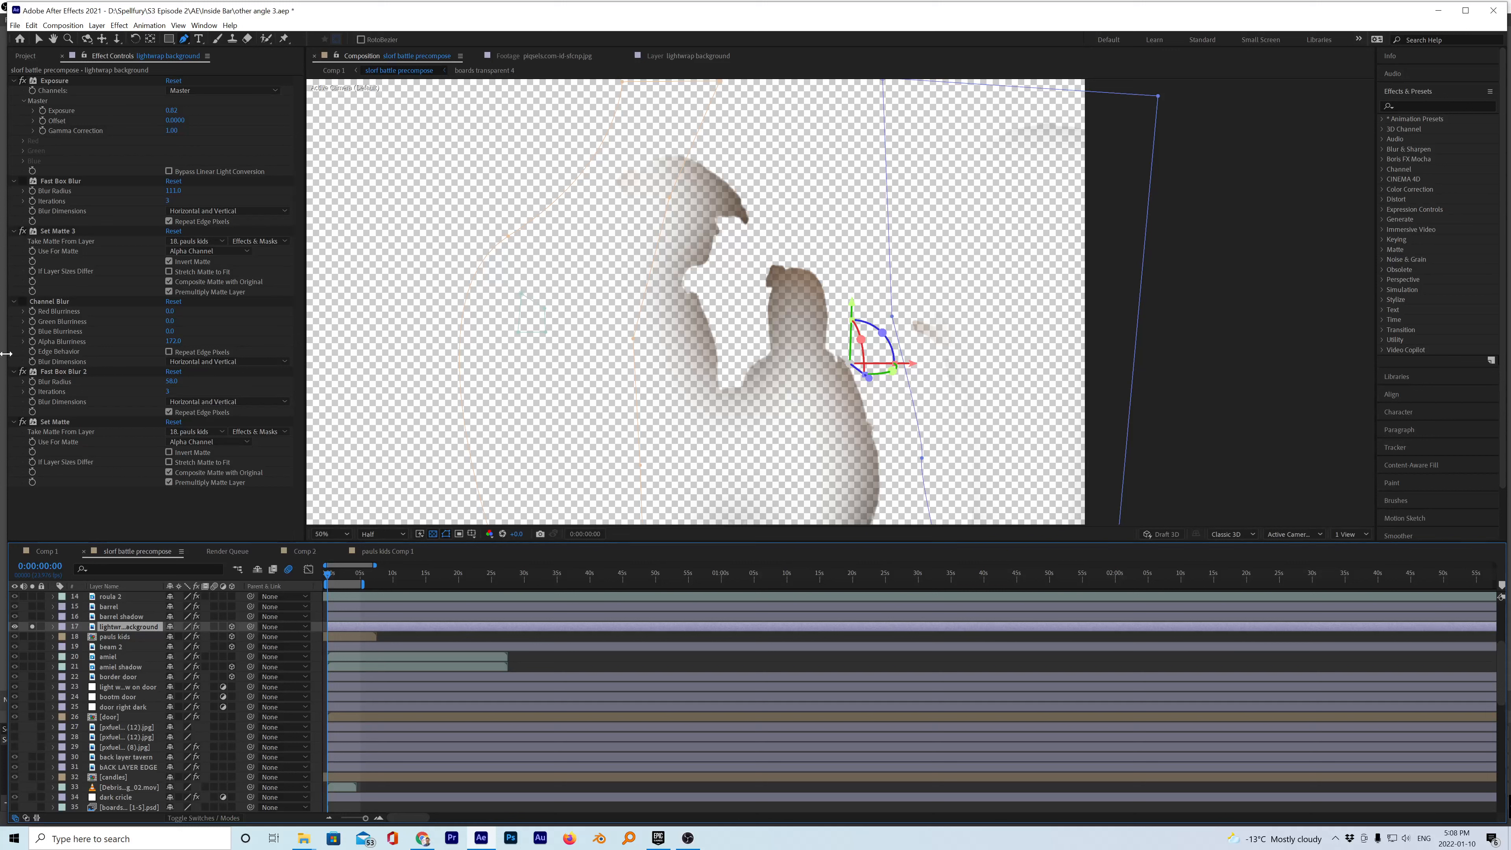
- Disable the blur and Set Matte effects on the lightwrap background layer, leaving only Exposure active
{"action": "left_click", "coordinate": [22, 231]}
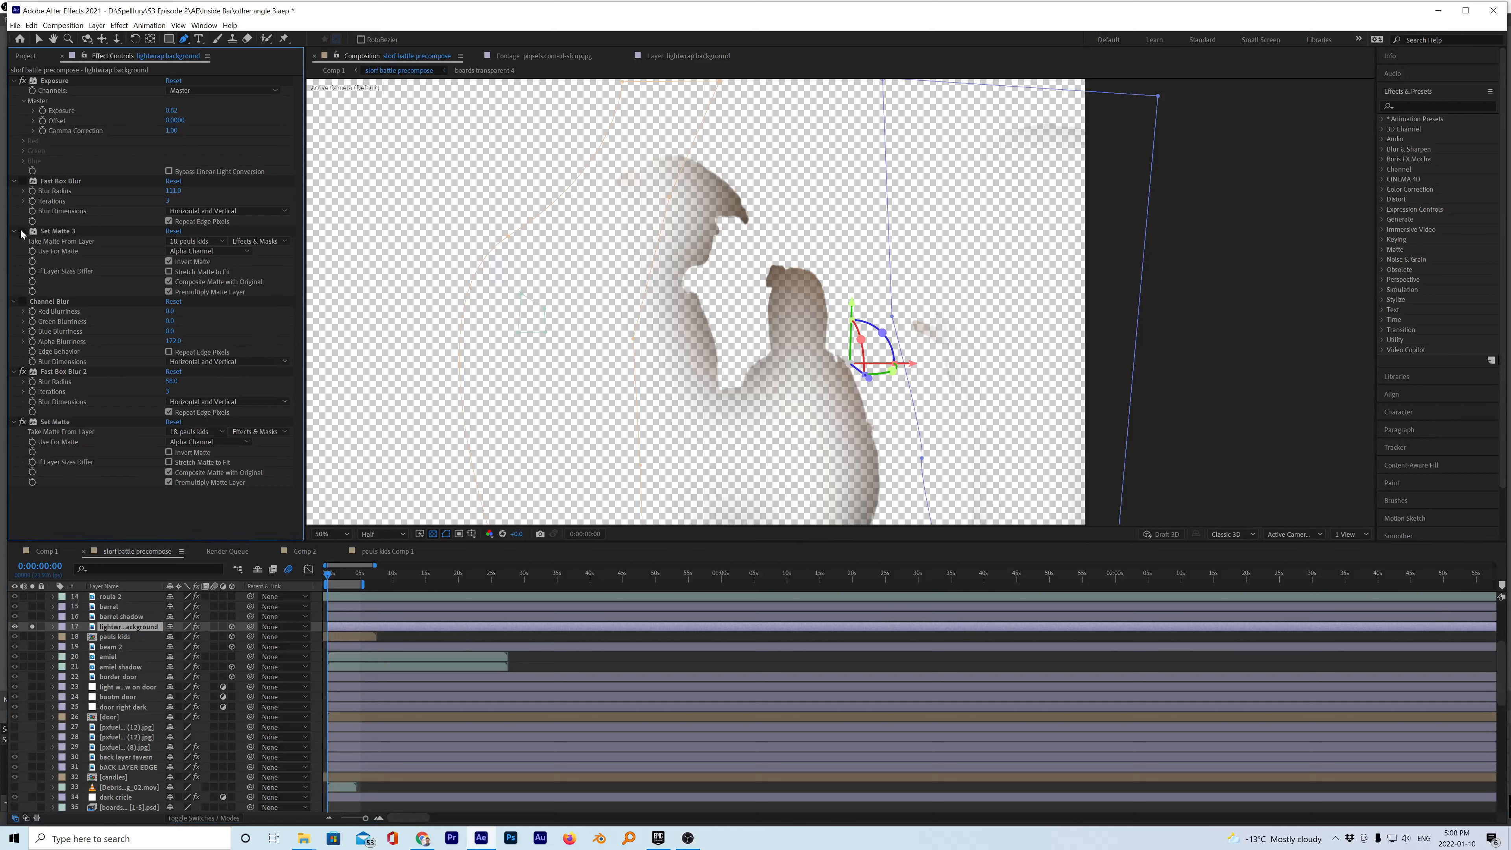
{"action": "left_click", "coordinate": [22, 421]}
{"action": "left_click", "coordinate": [23, 372]}
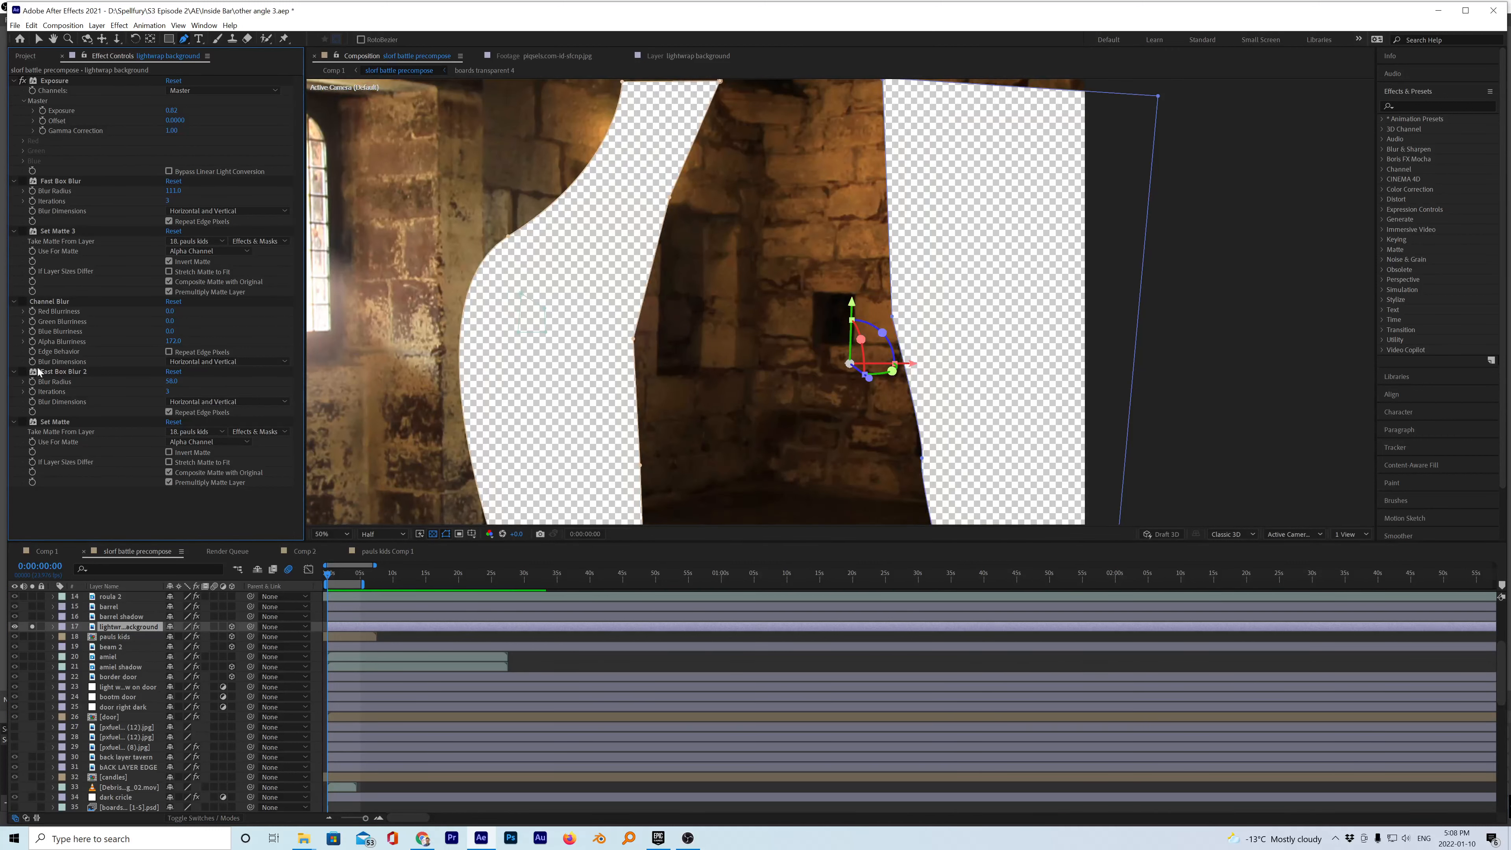
{"action": "scroll", "coordinate": [607, 390], "scroll_direction": "down", "scroll_amount": 2}
{"action": "scroll", "coordinate": [608, 395], "scroll_direction": "up", "scroll_amount": 1}
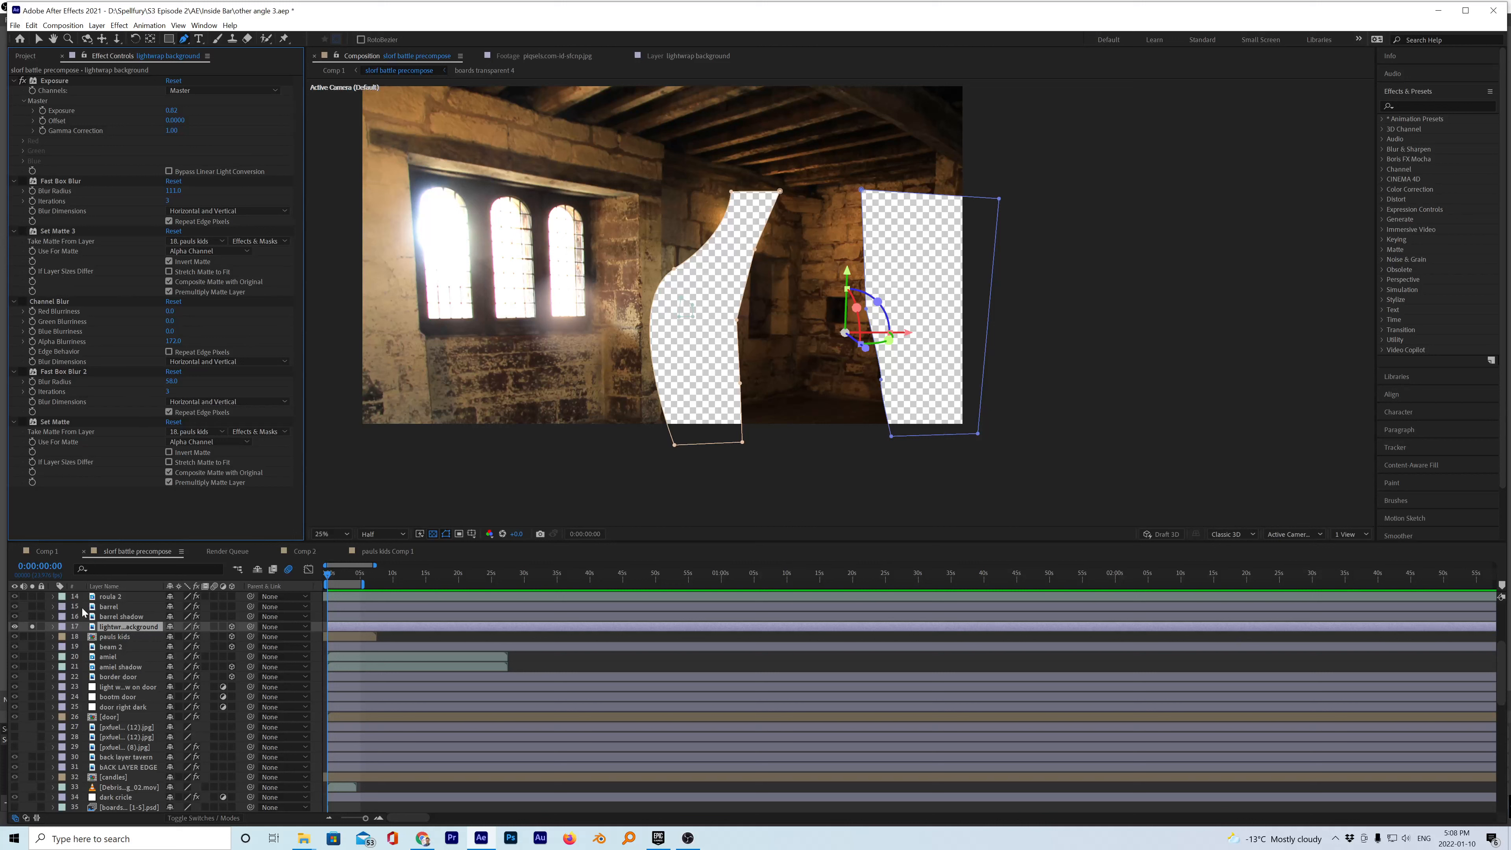
- Set Mask 1, Mask 2 and Mask 3 of the soloed lightwrap background layer to None so the full layer shows
{"action": "left_click", "coordinate": [33, 626]}
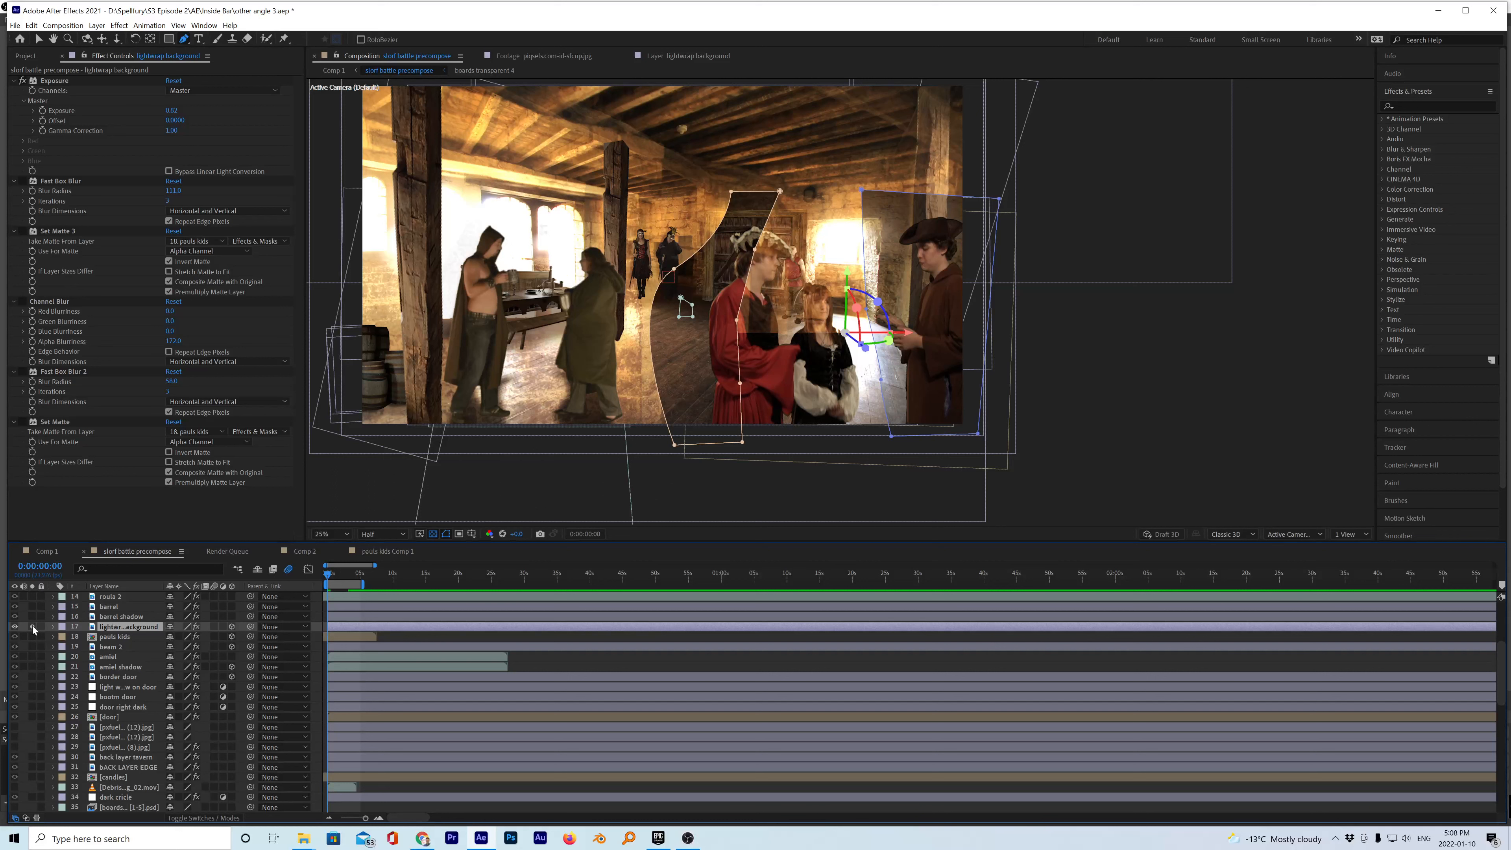
{"action": "left_click", "coordinate": [32, 626]}
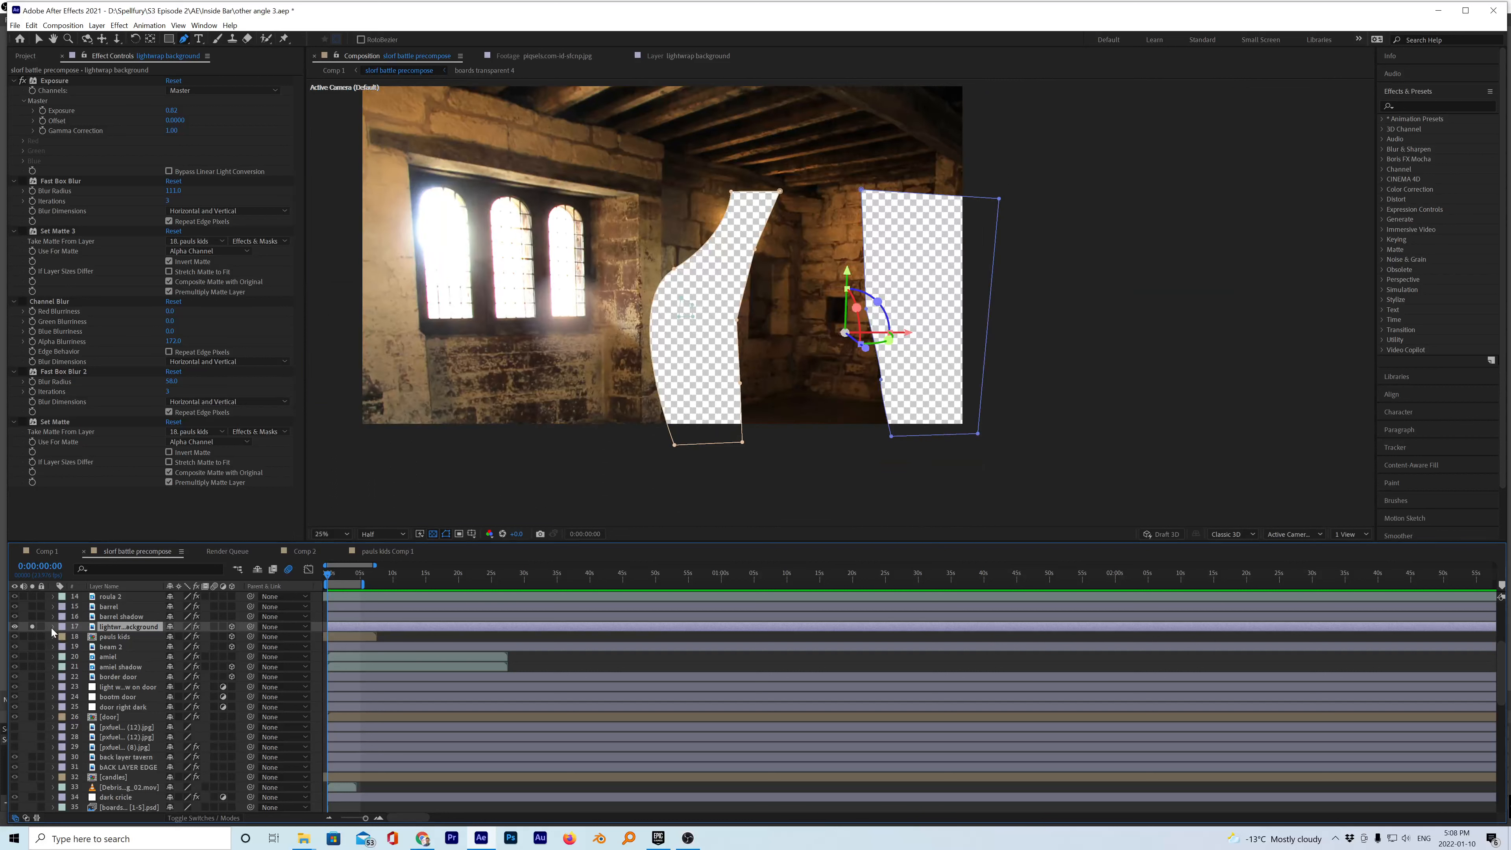
{"action": "left_click", "coordinate": [52, 627]}
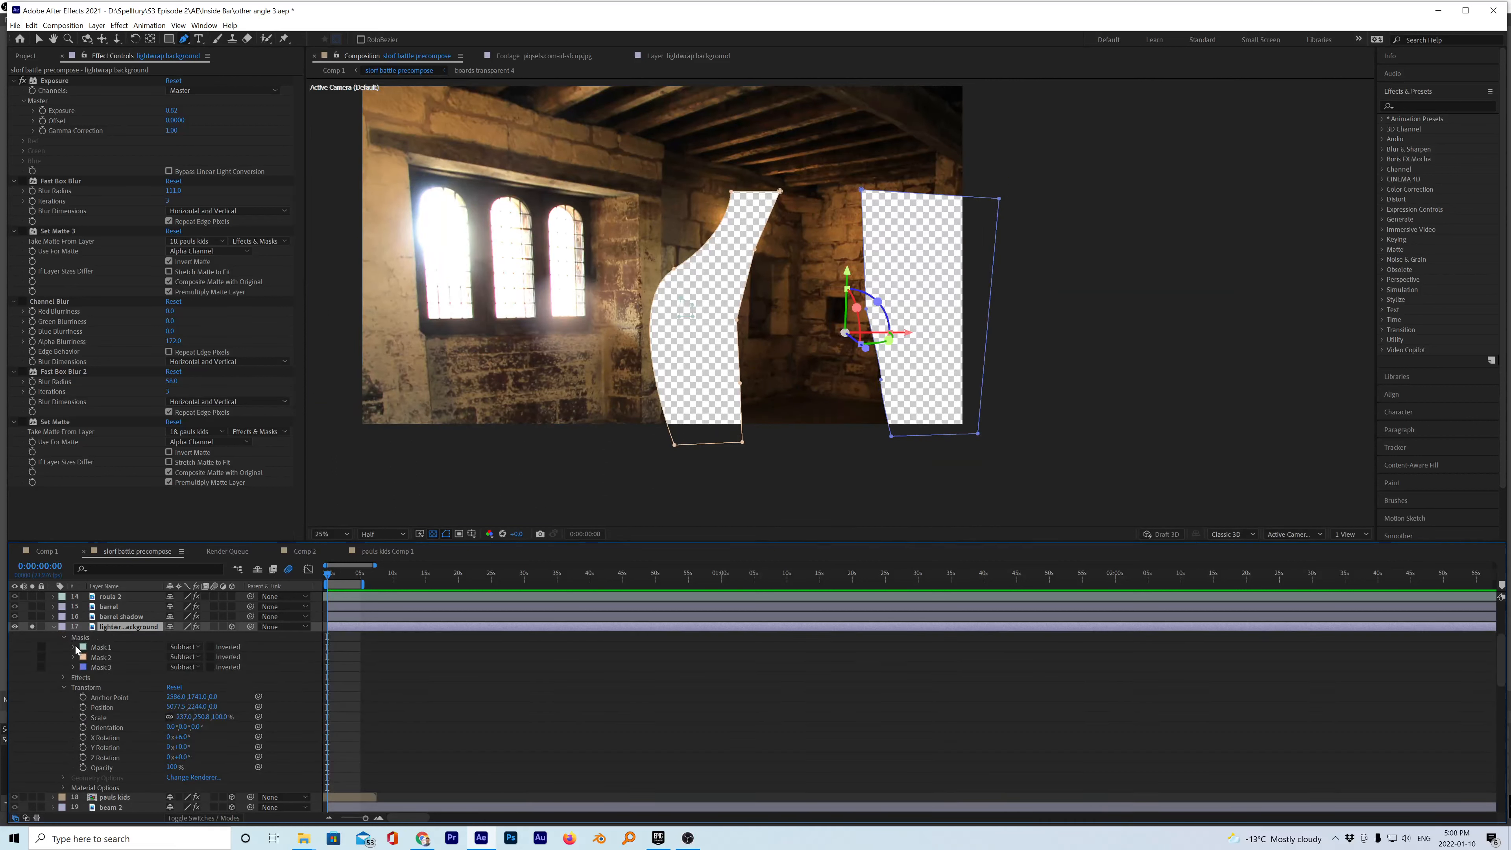
{"action": "left_click", "coordinate": [106, 649]}
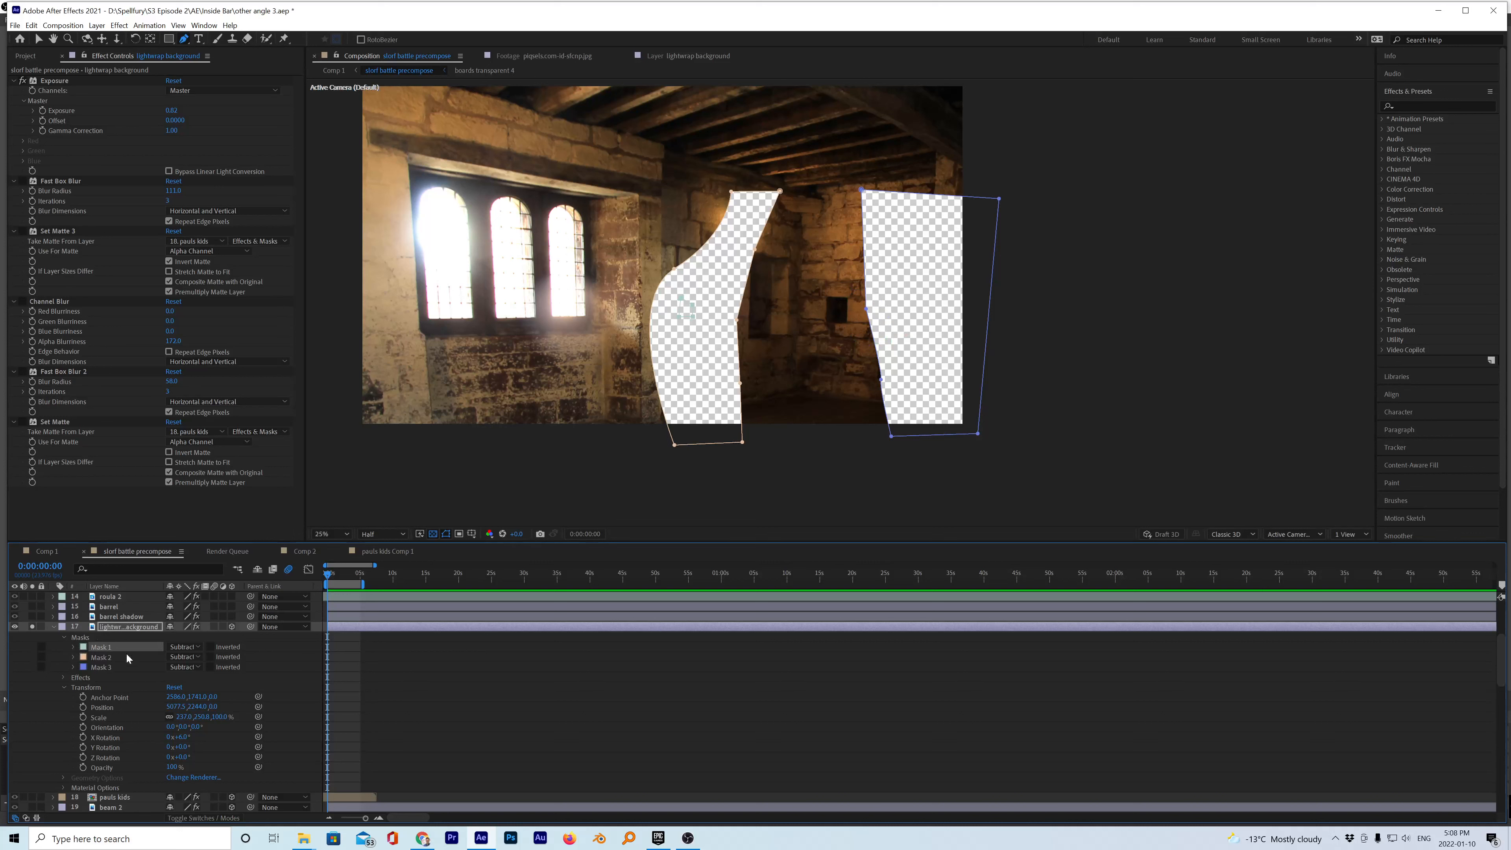
{"action": "left_click", "coordinate": [109, 666], "text": "shift"}
{"action": "left_click", "coordinate": [192, 657]}
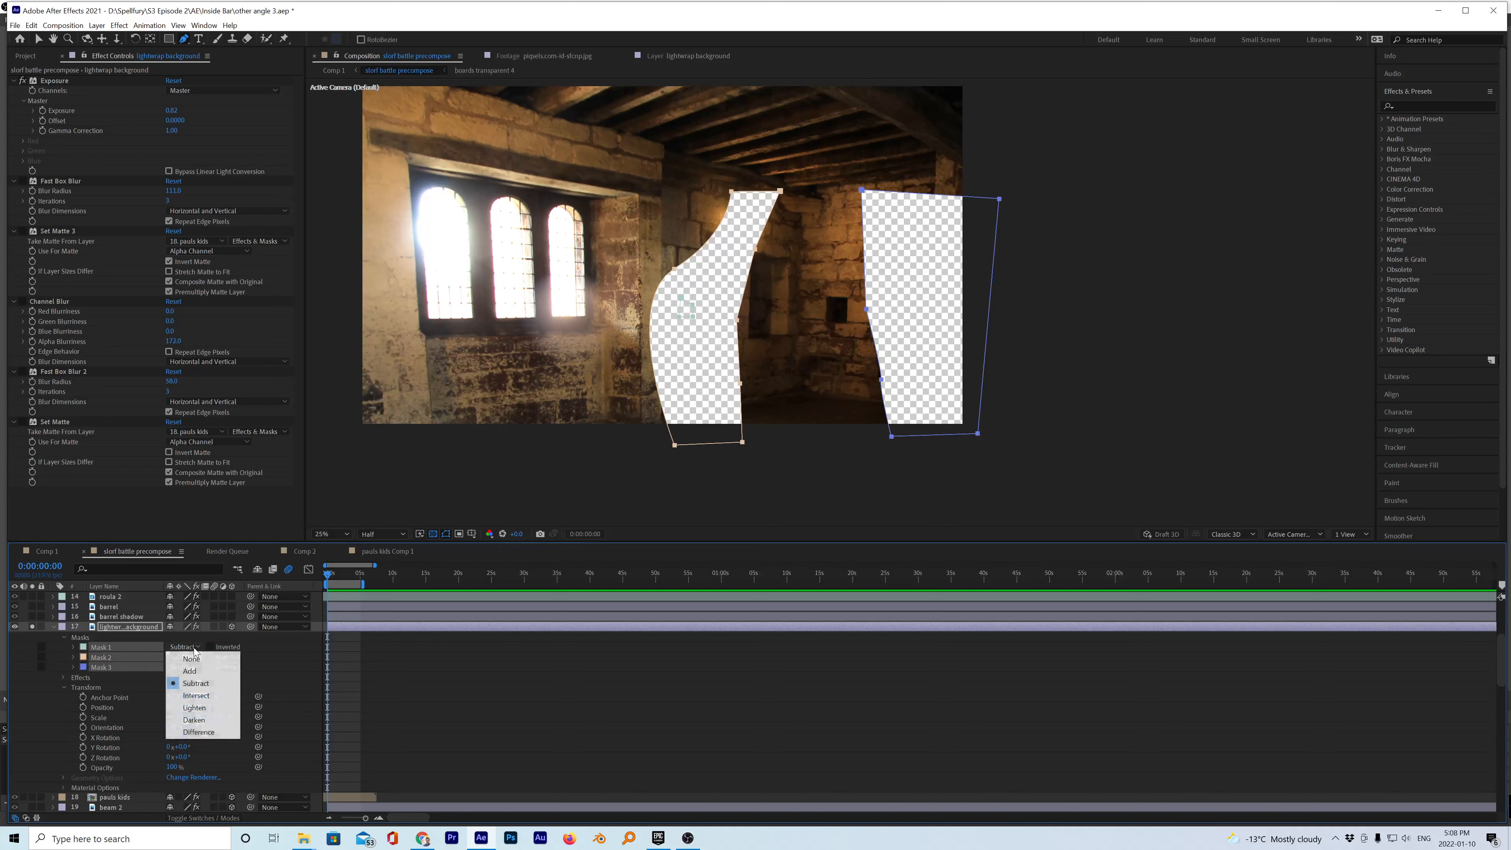
{"action": "left_click", "coordinate": [196, 658]}
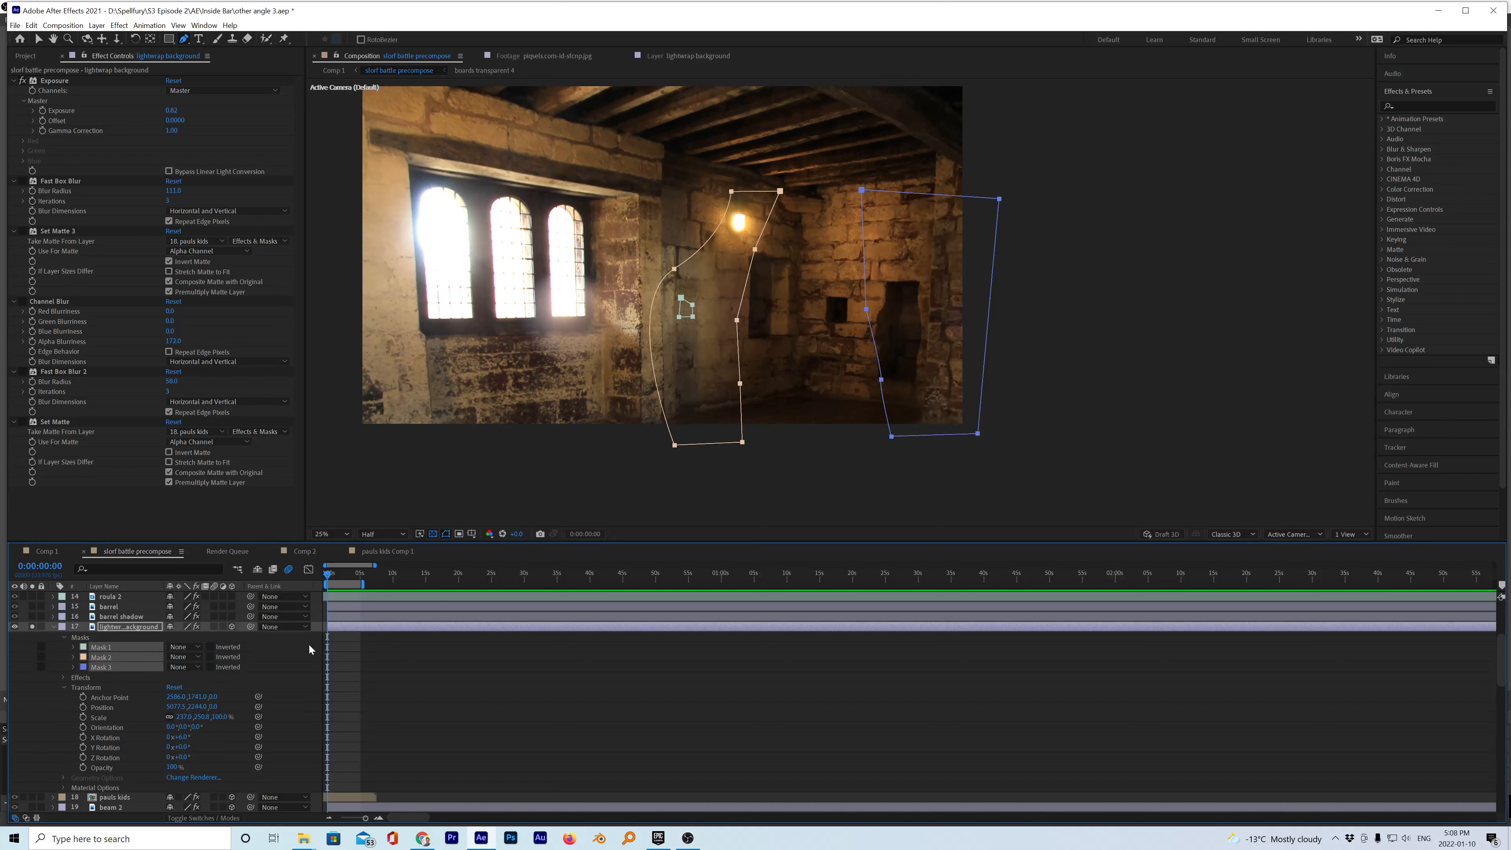
{"action": "left_click", "coordinate": [413, 643]}
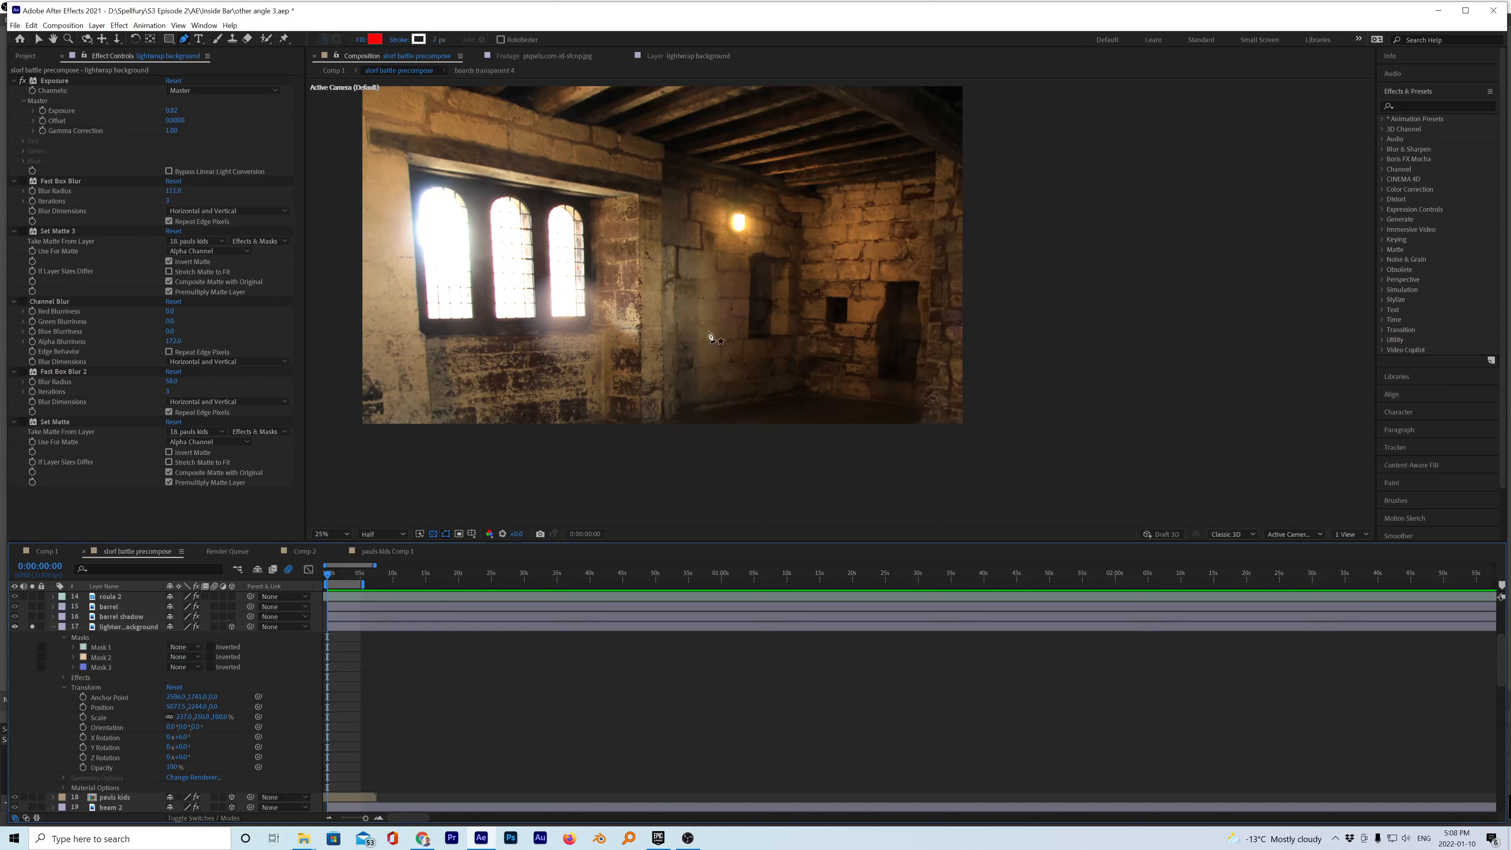
{"action": "key", "text": "comma"}
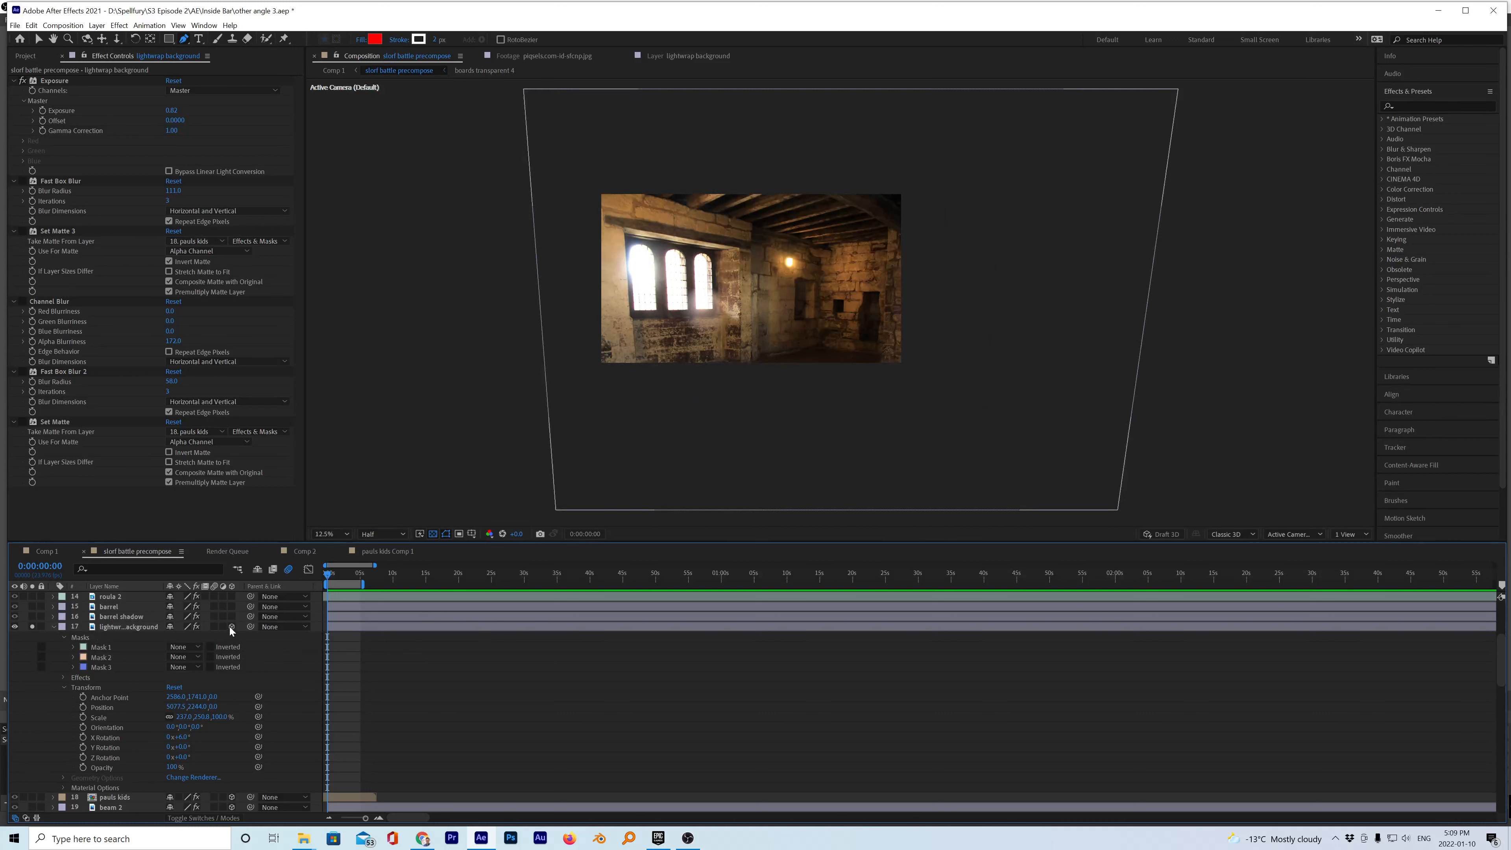
- Turn off solo for the lightwrap background layer and set its three masks back to Subtract
{"action": "left_click", "coordinate": [33, 627]}
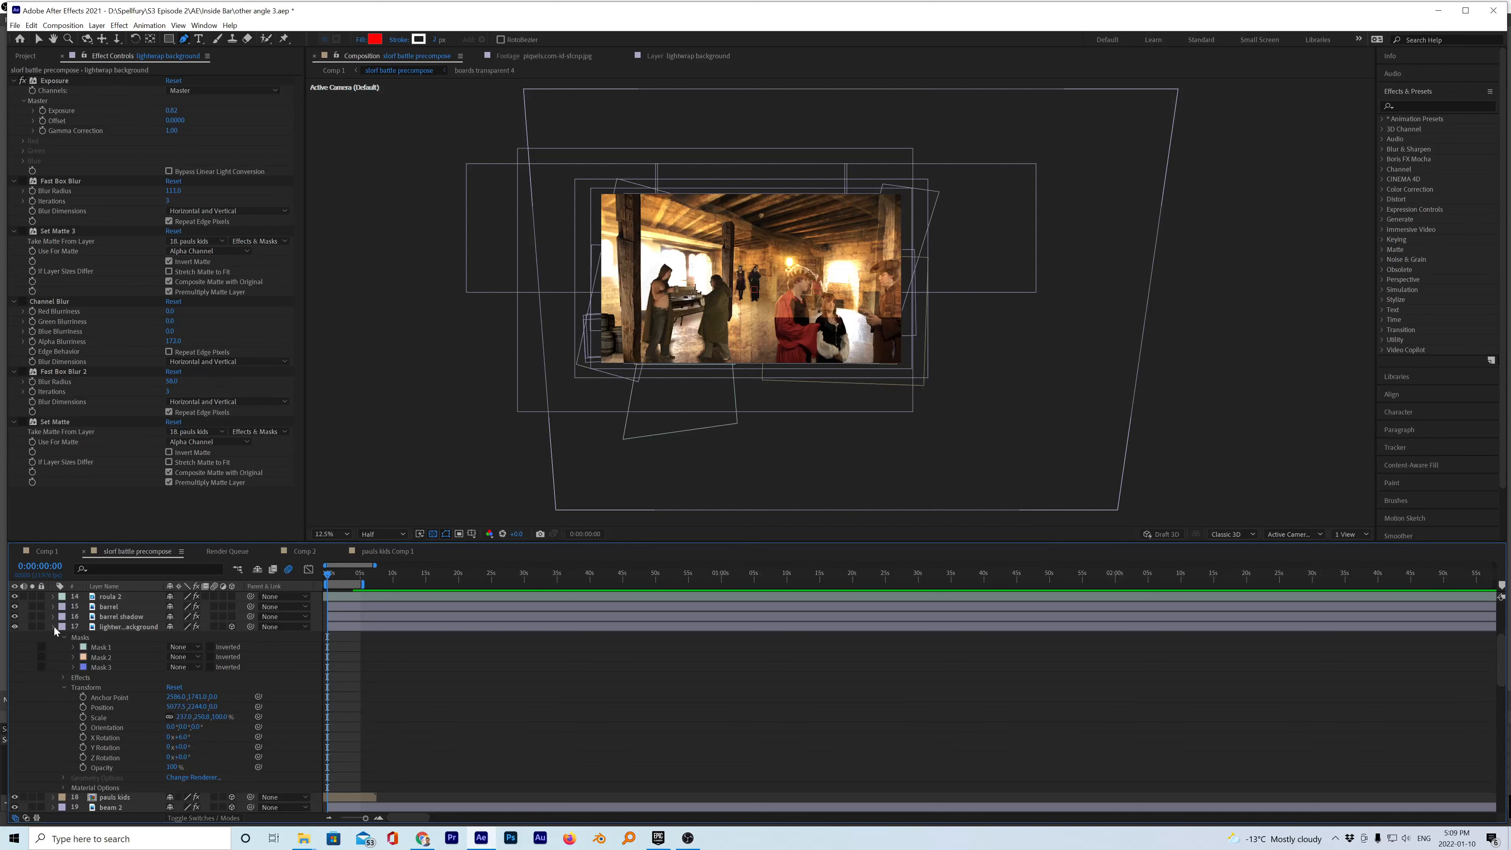
{"action": "left_click", "coordinate": [53, 626]}
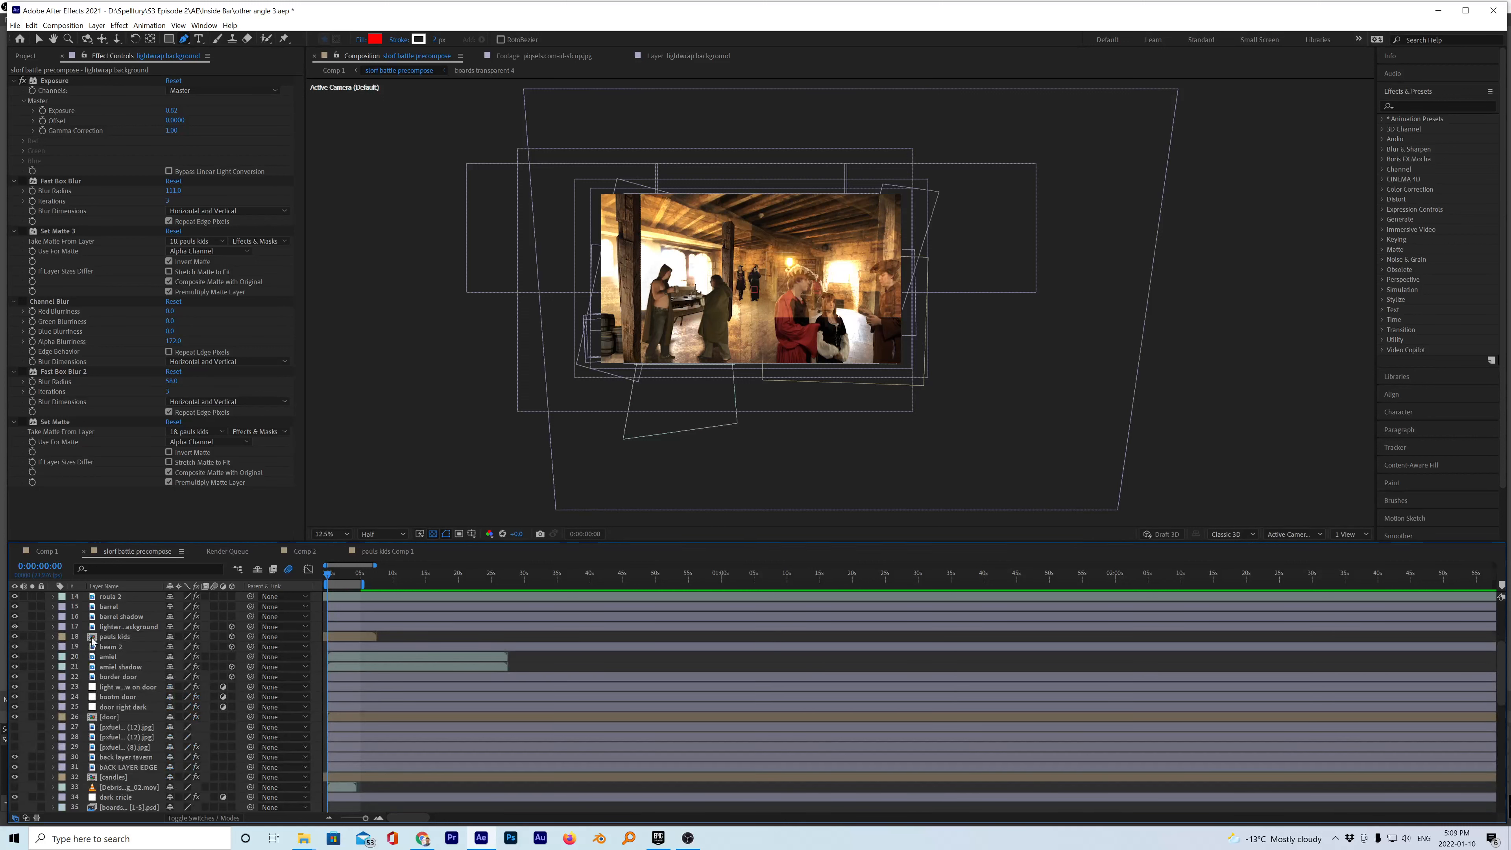
{"action": "left_click", "coordinate": [53, 626]}
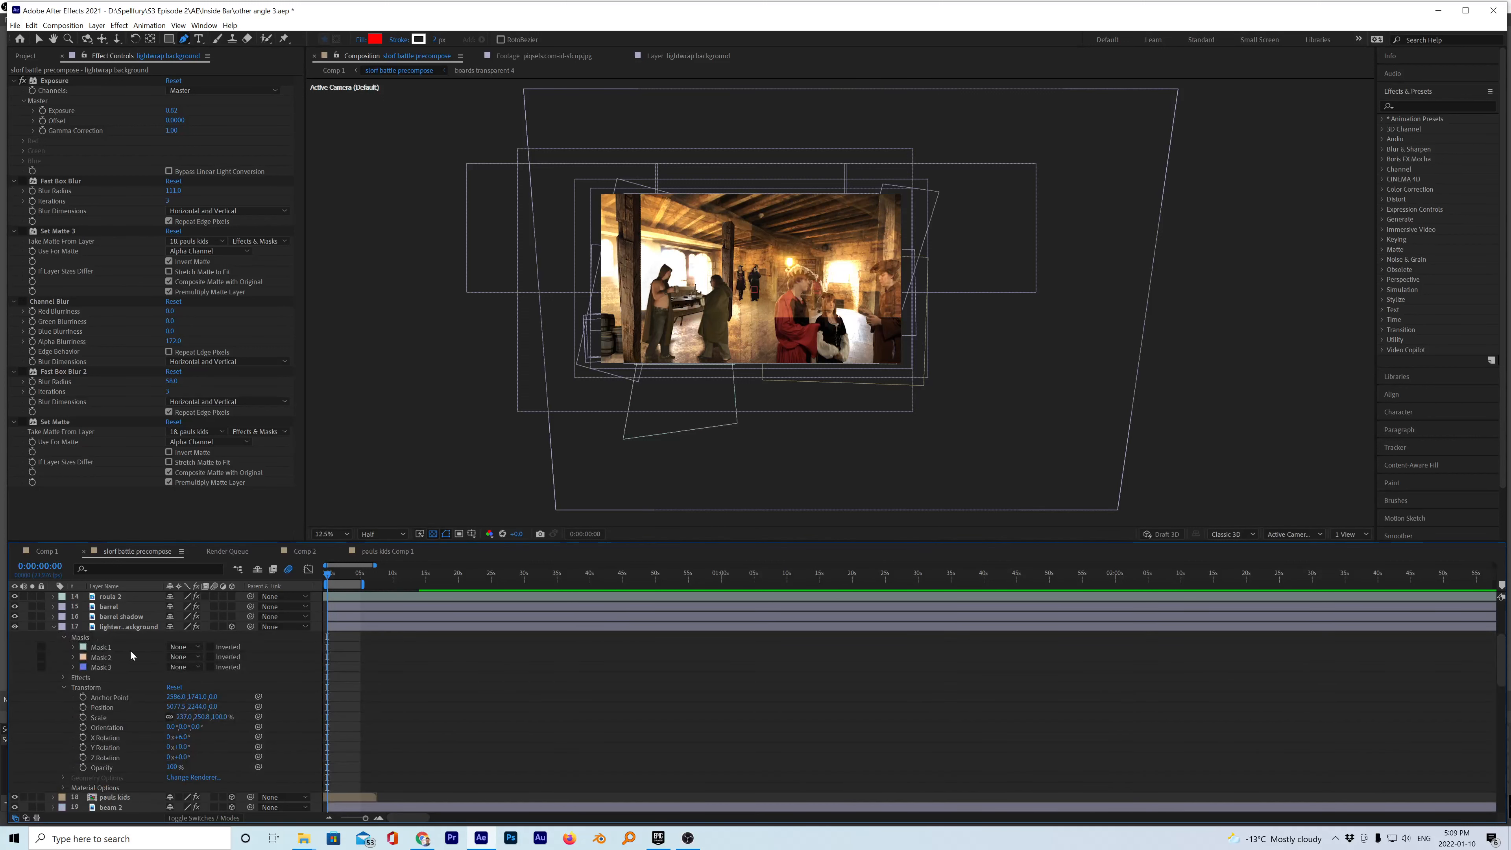
{"action": "left_click", "coordinate": [105, 647]}
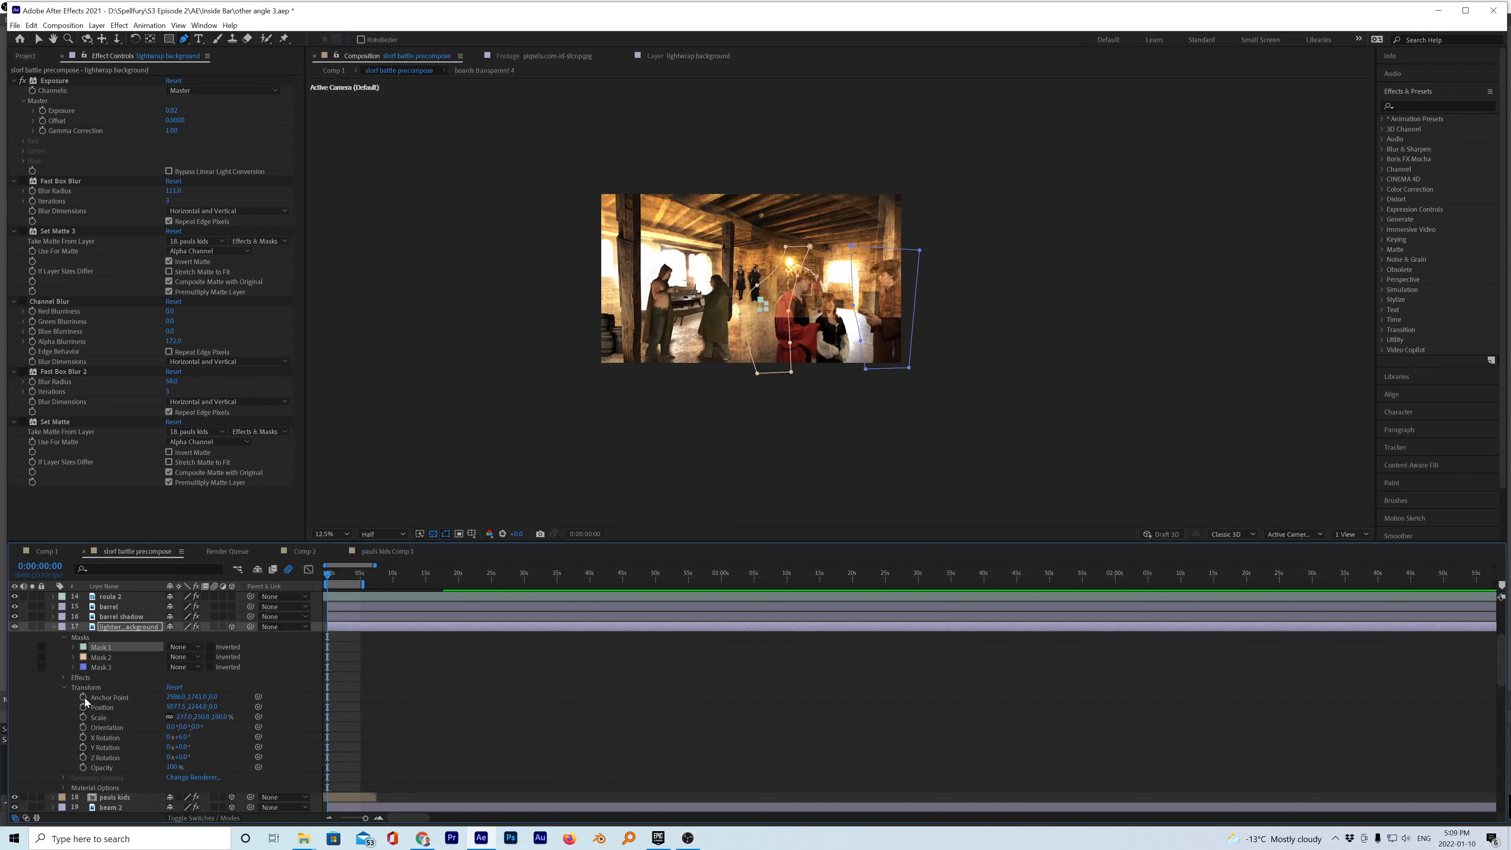
{"action": "left_click", "coordinate": [98, 667], "text": "shift"}
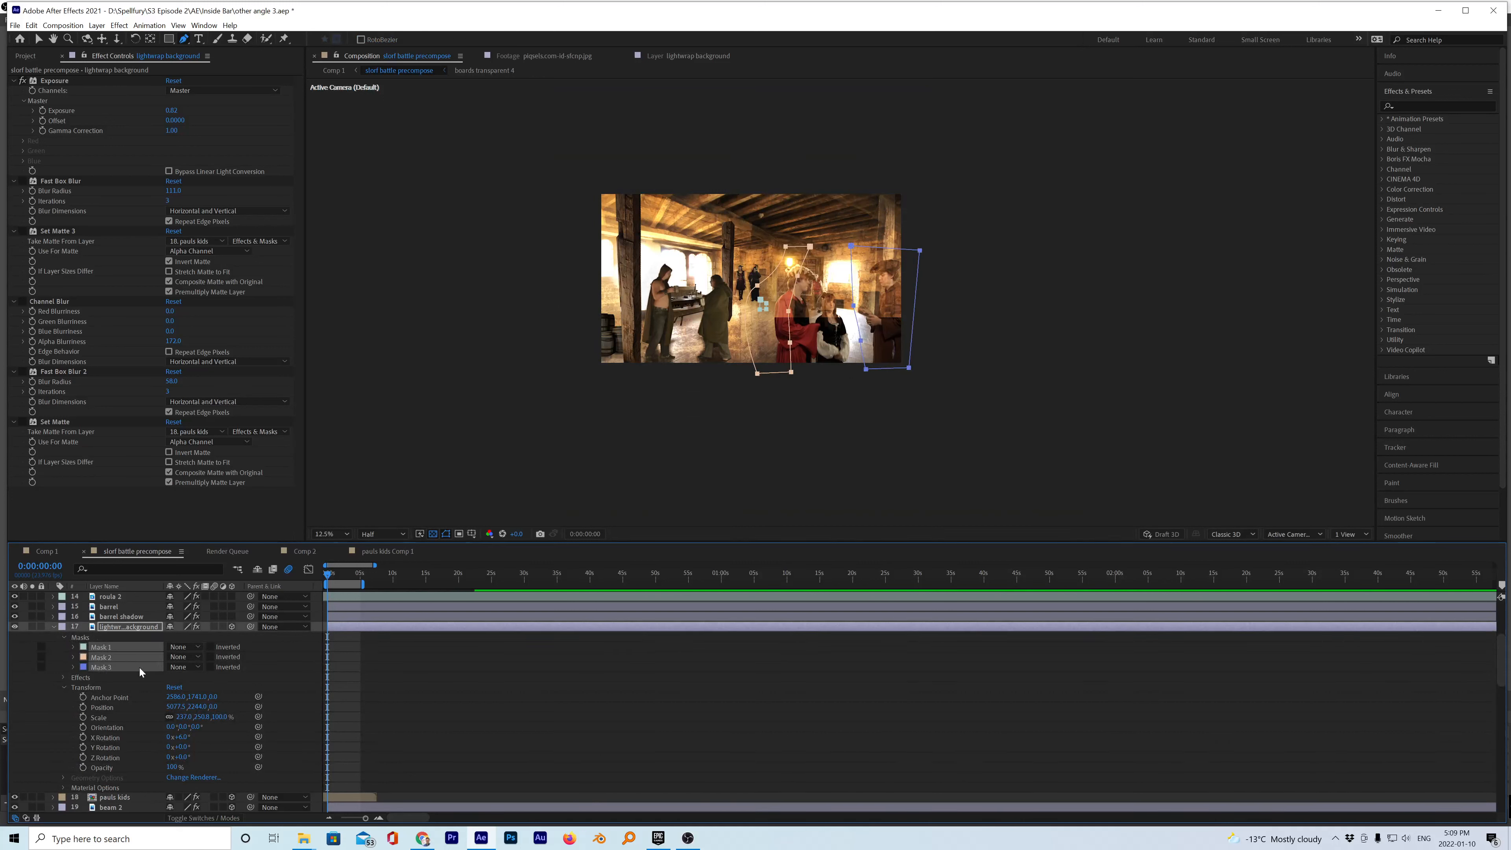
{"action": "left_click", "coordinate": [192, 649]}
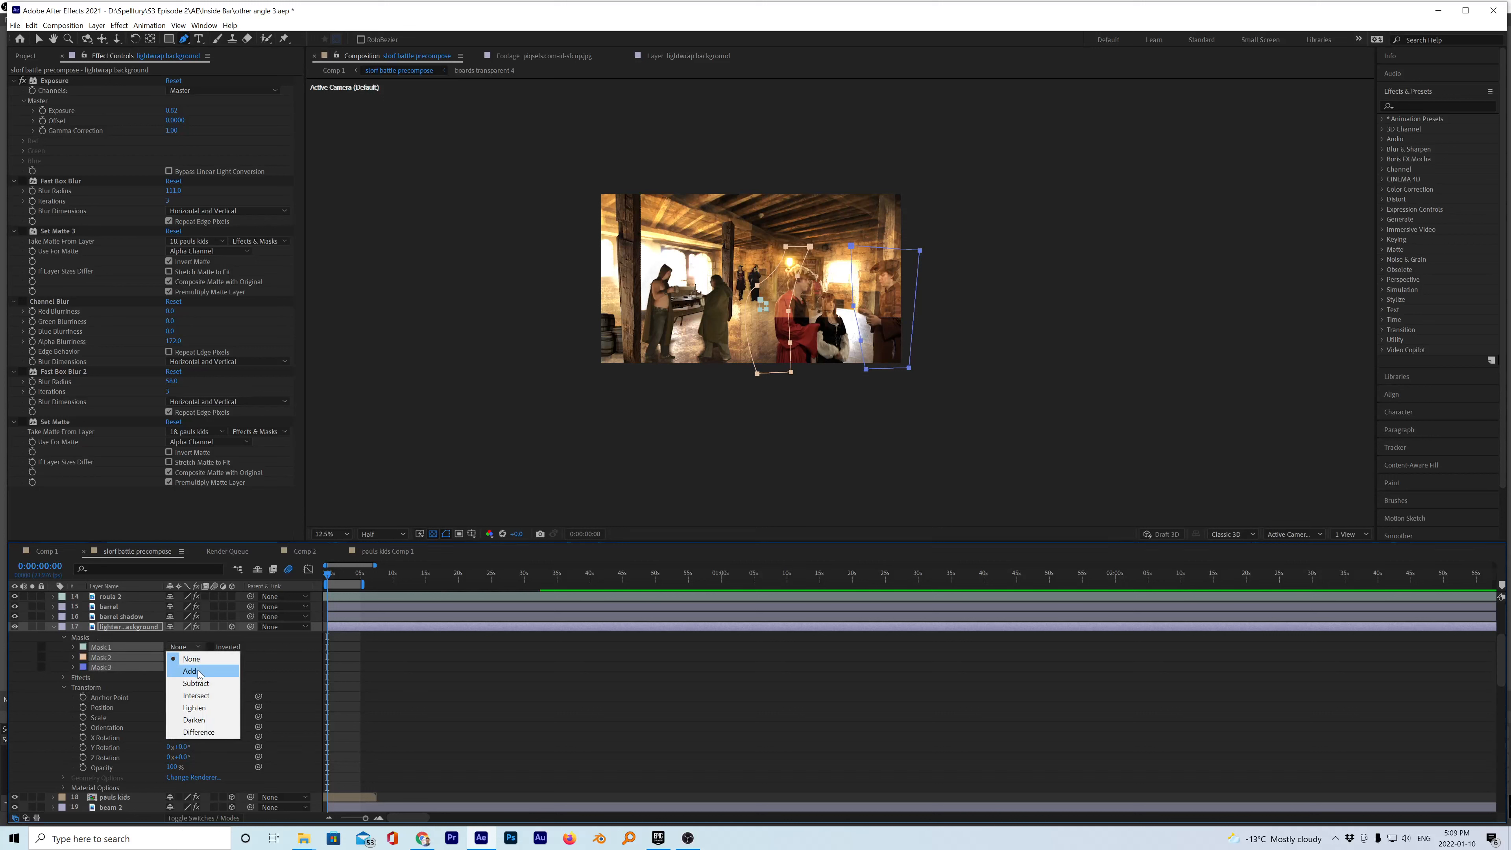
{"action": "left_click", "coordinate": [198, 683]}
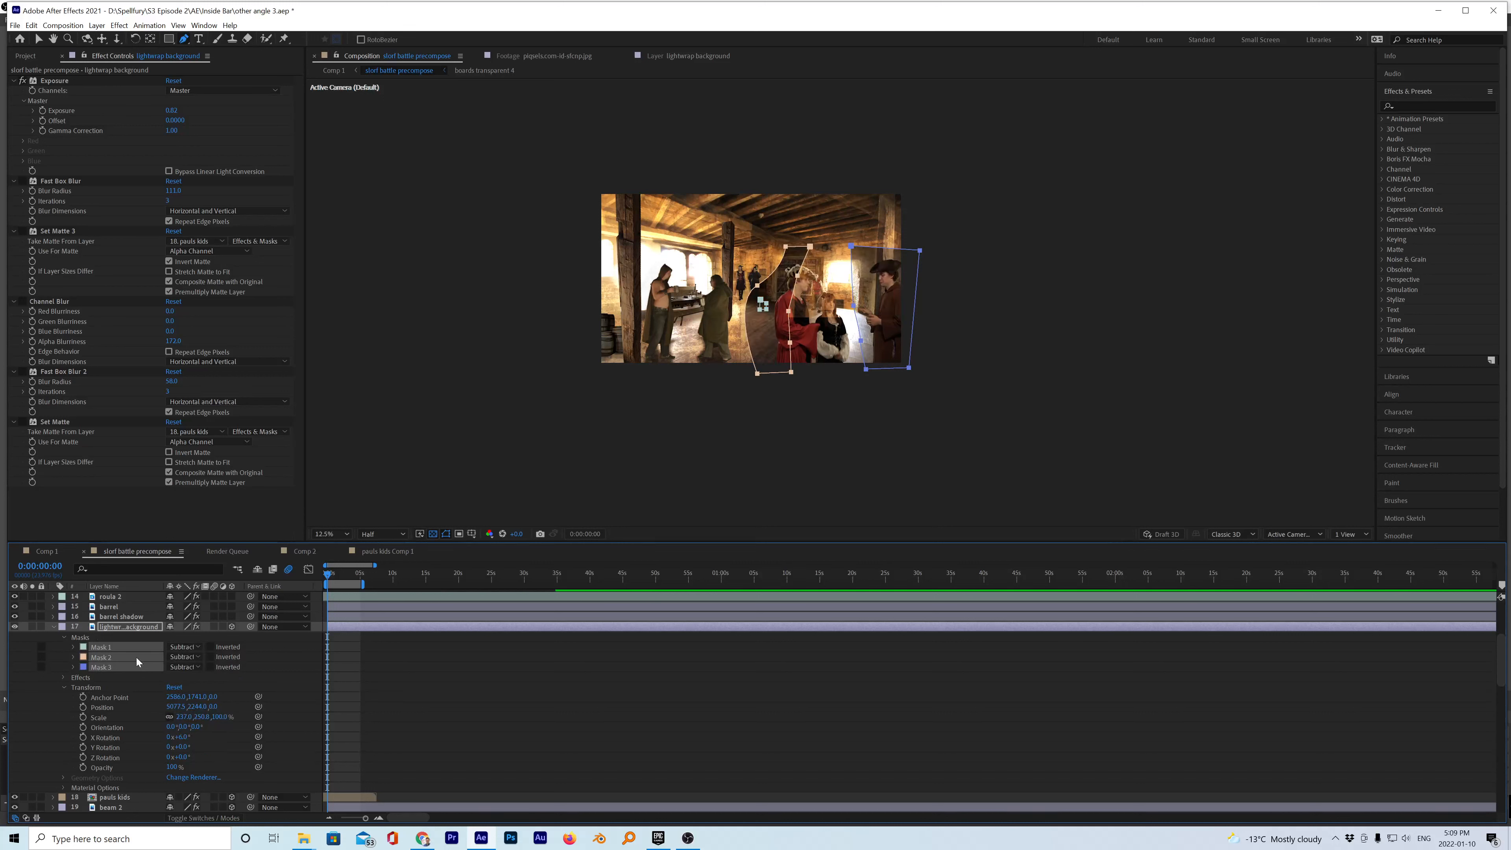
{"action": "left_click", "coordinate": [54, 626]}
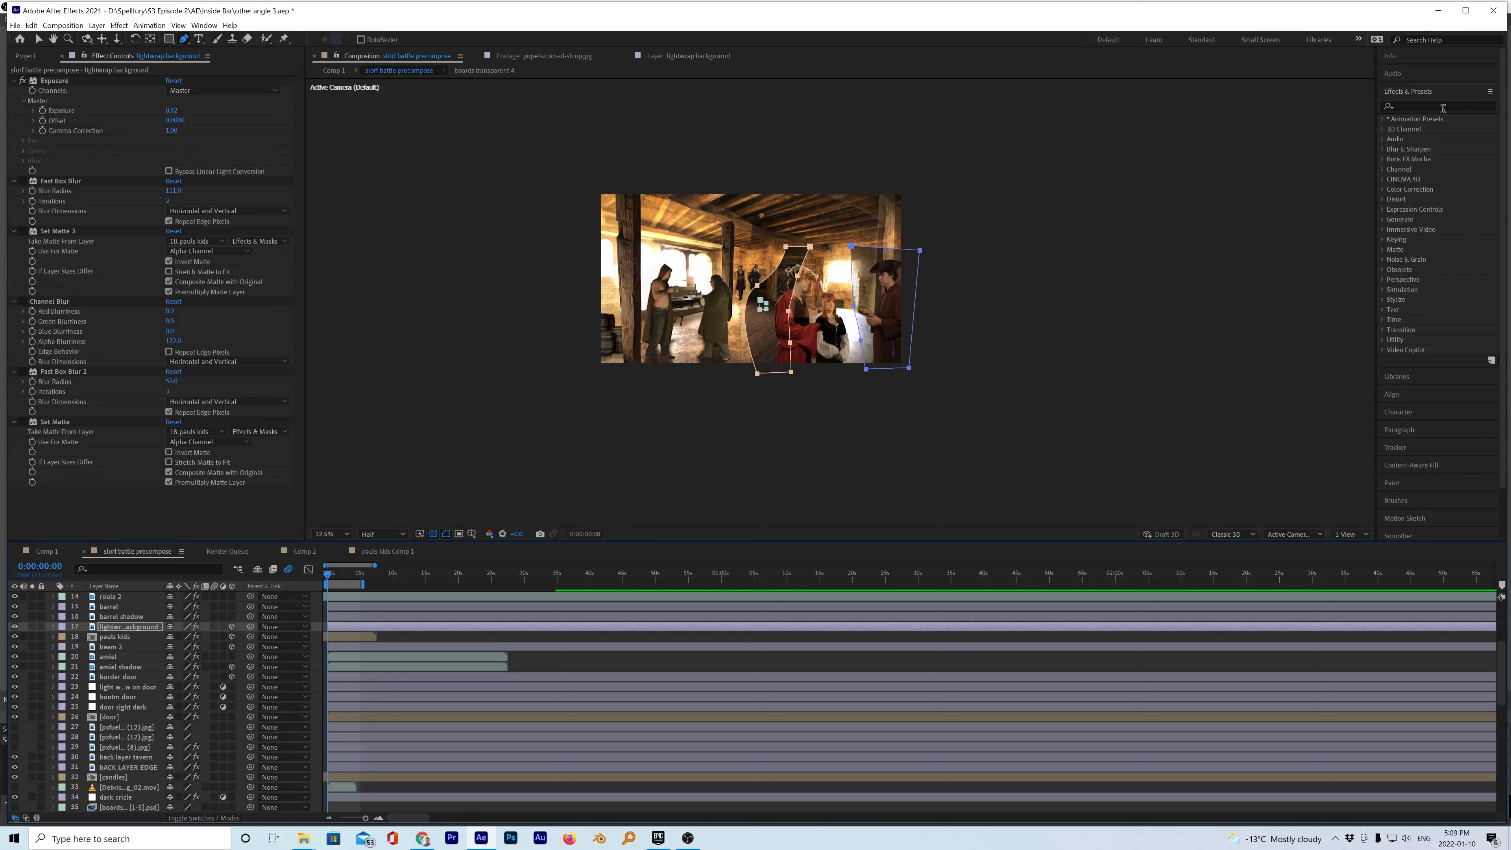
- Search the effects library for "set matte" and delete the first Fast Box Blur effect from the lightwrap background layer
{"action": "left_click", "coordinate": [1404, 104]}
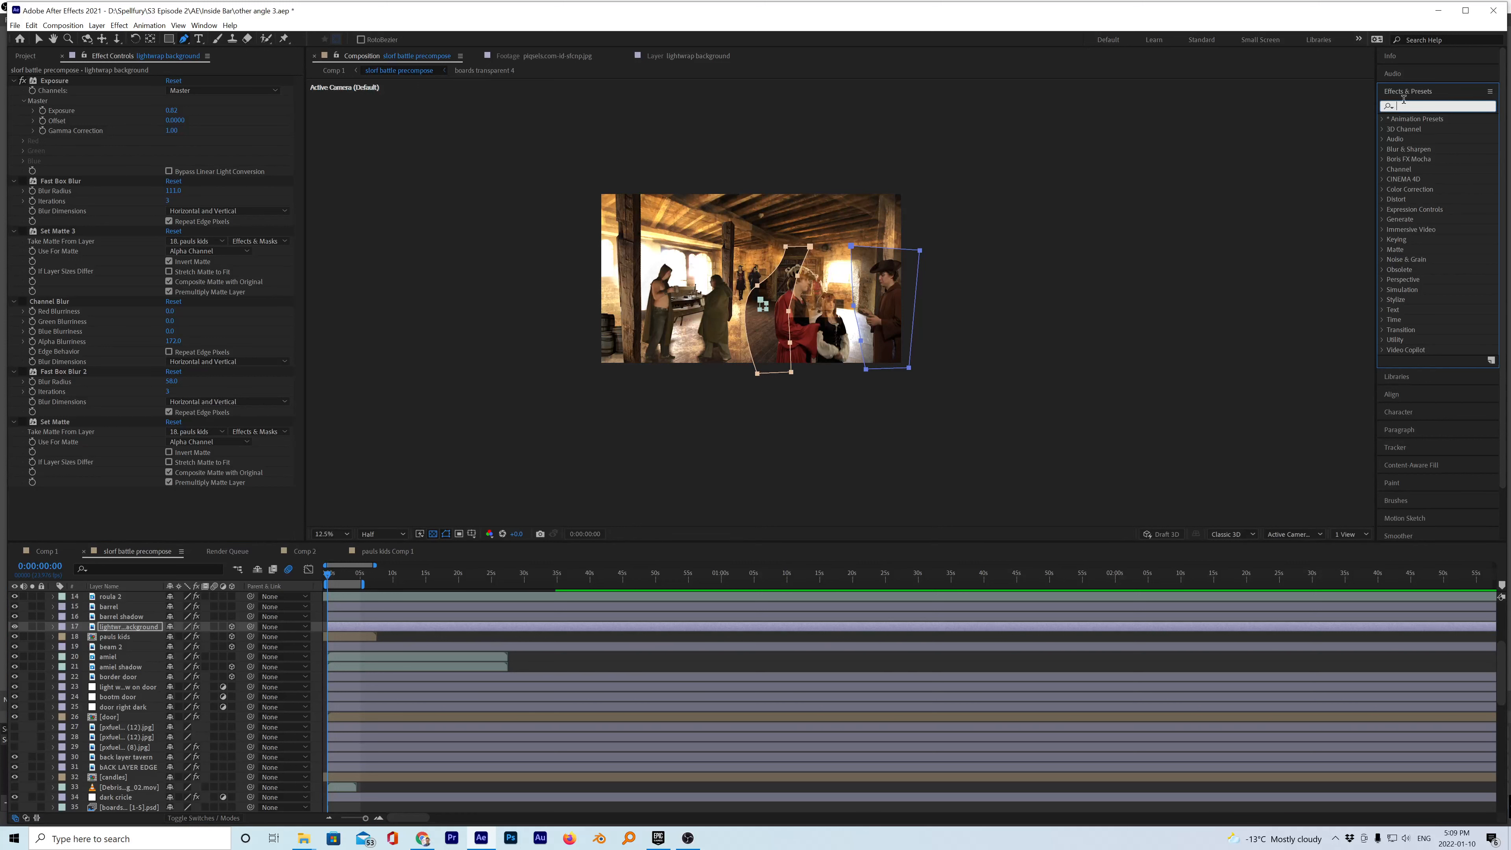
{"action": "type", "text": "set matte"}
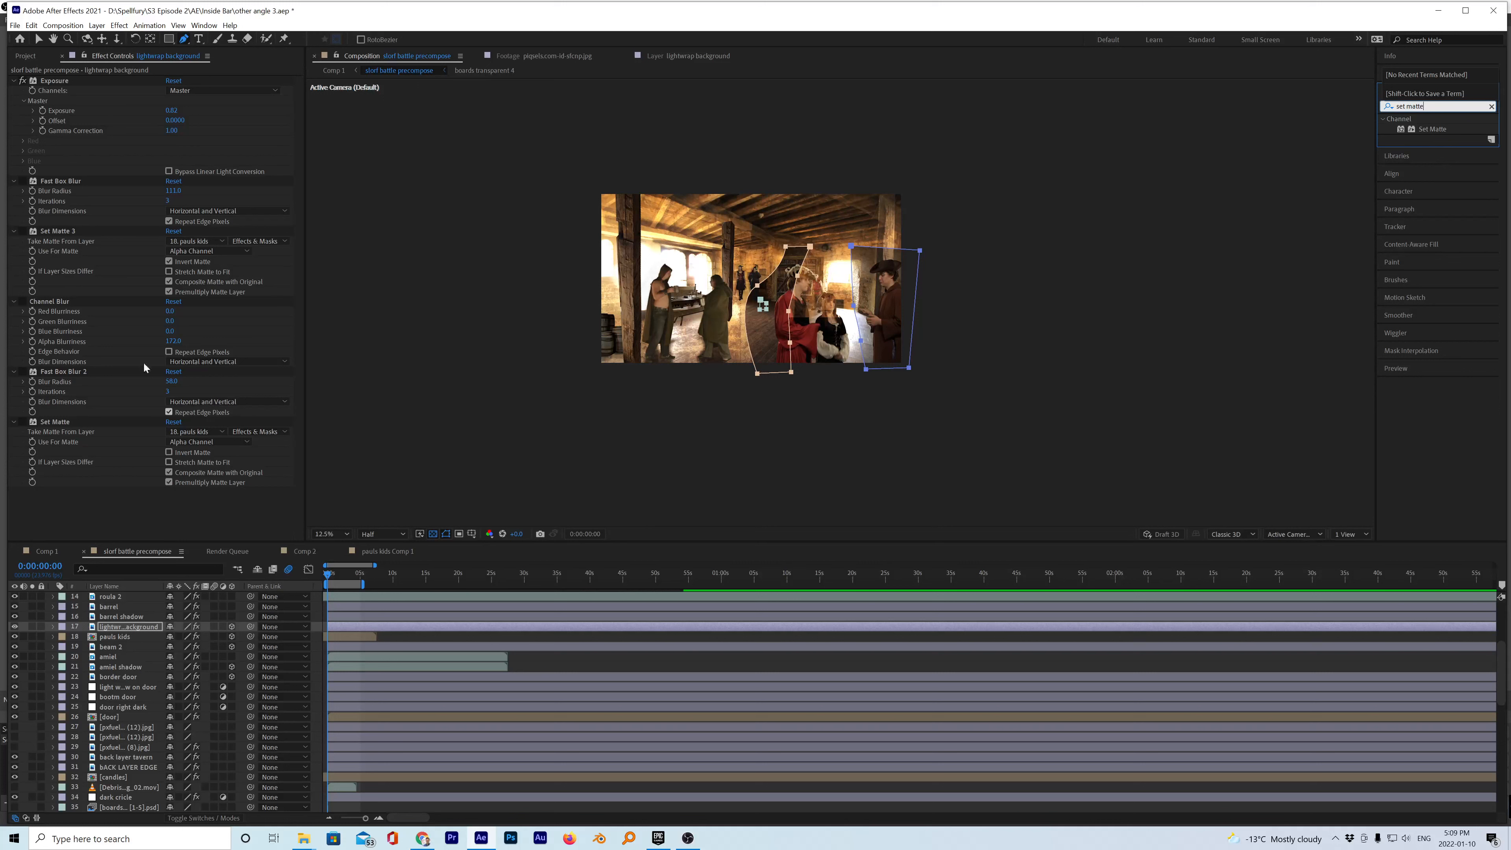
{"action": "left_click", "coordinate": [85, 511]}
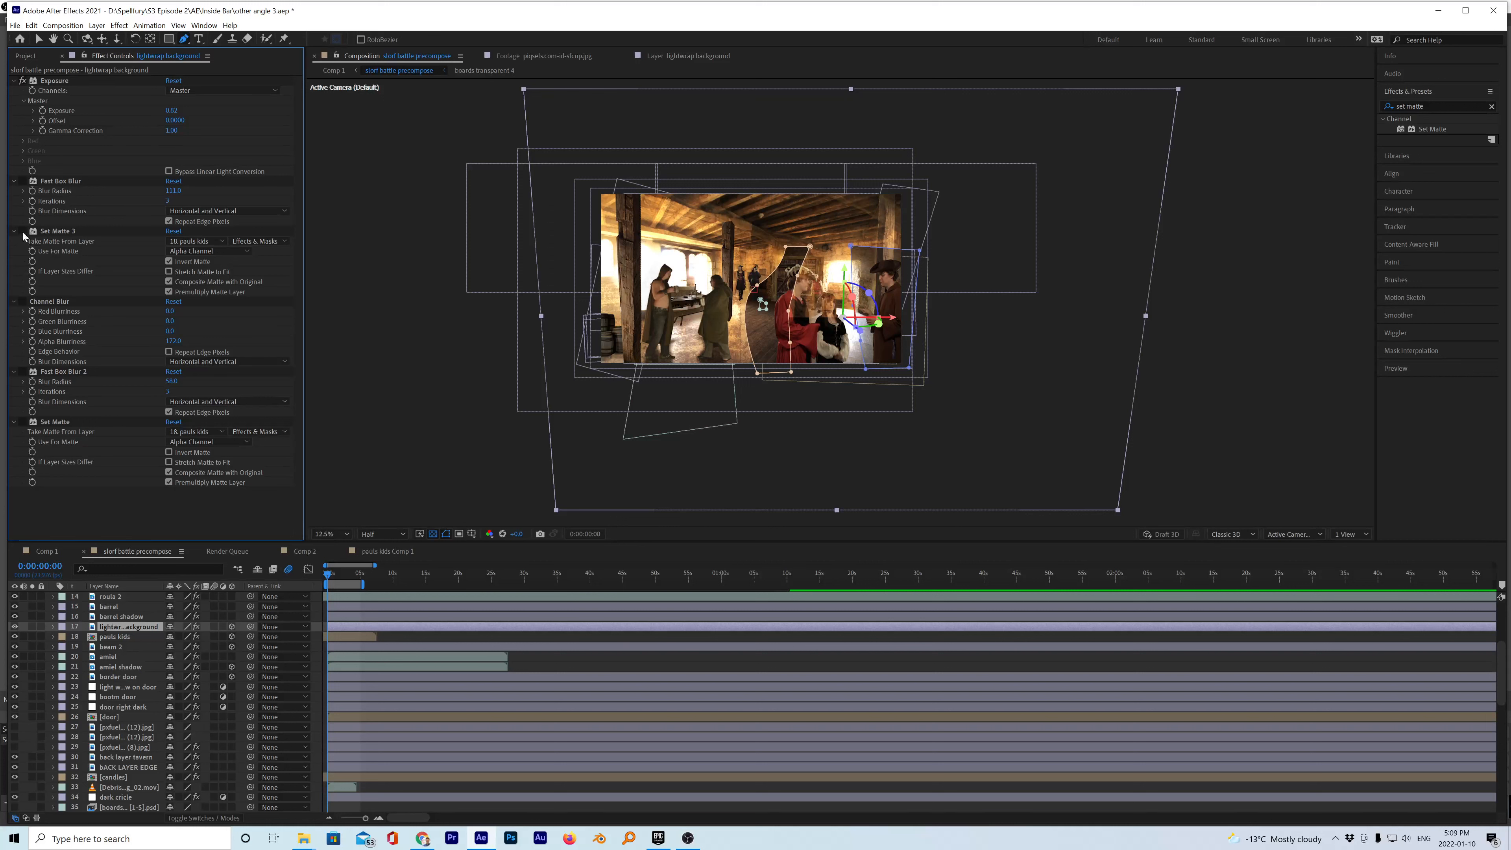
{"action": "left_click", "coordinate": [56, 183]}
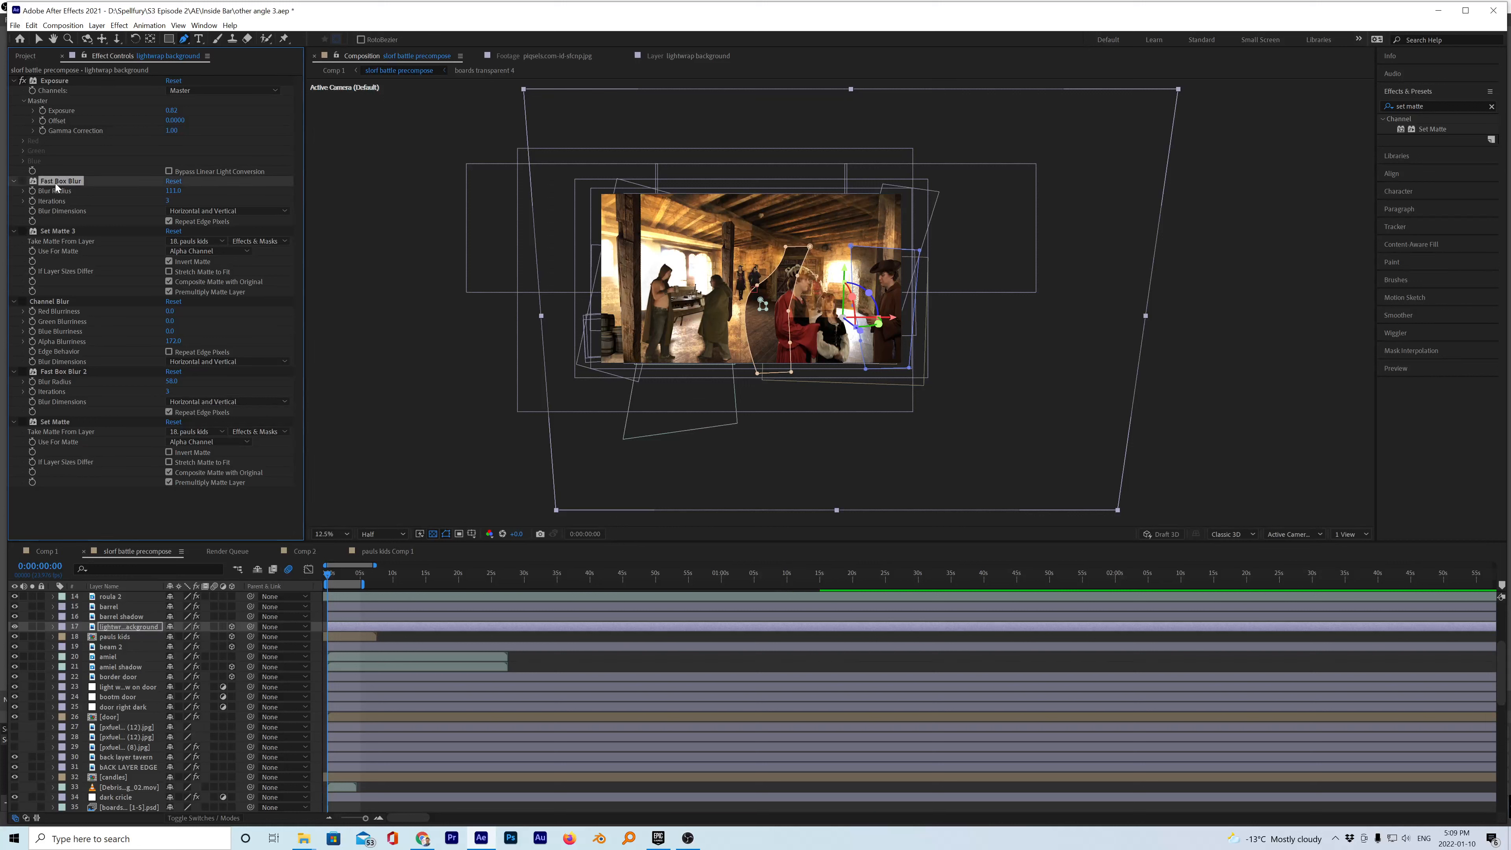
{"action": "key", "text": "Delete"}
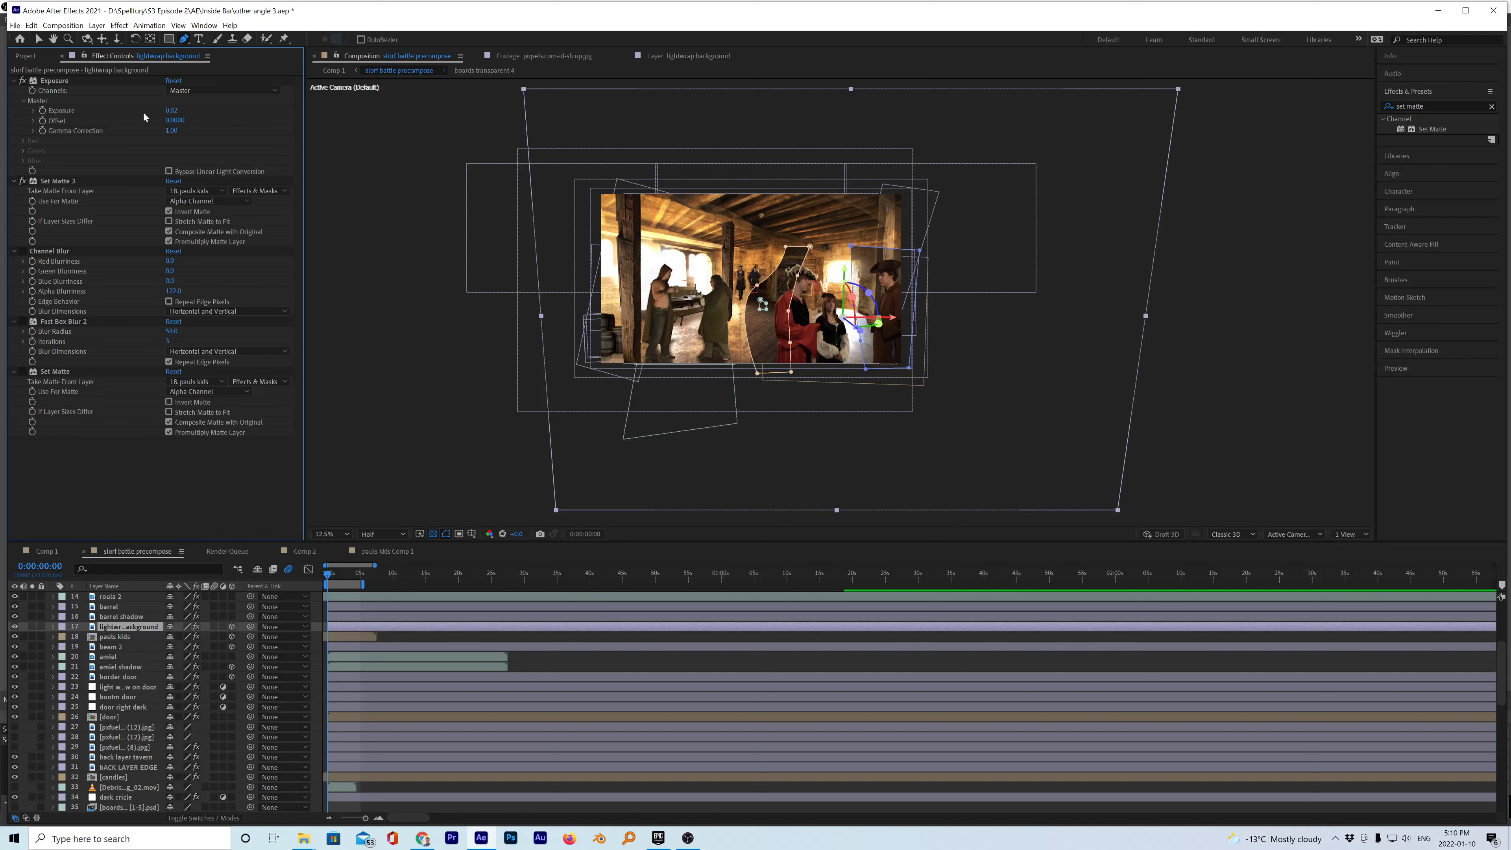
- Try Source as the matte input of the Set Matte 3 effect, and restore it to Effects & Masks
{"action": "left_click", "coordinate": [278, 196]}
{"action": "left_click", "coordinate": [283, 207]}
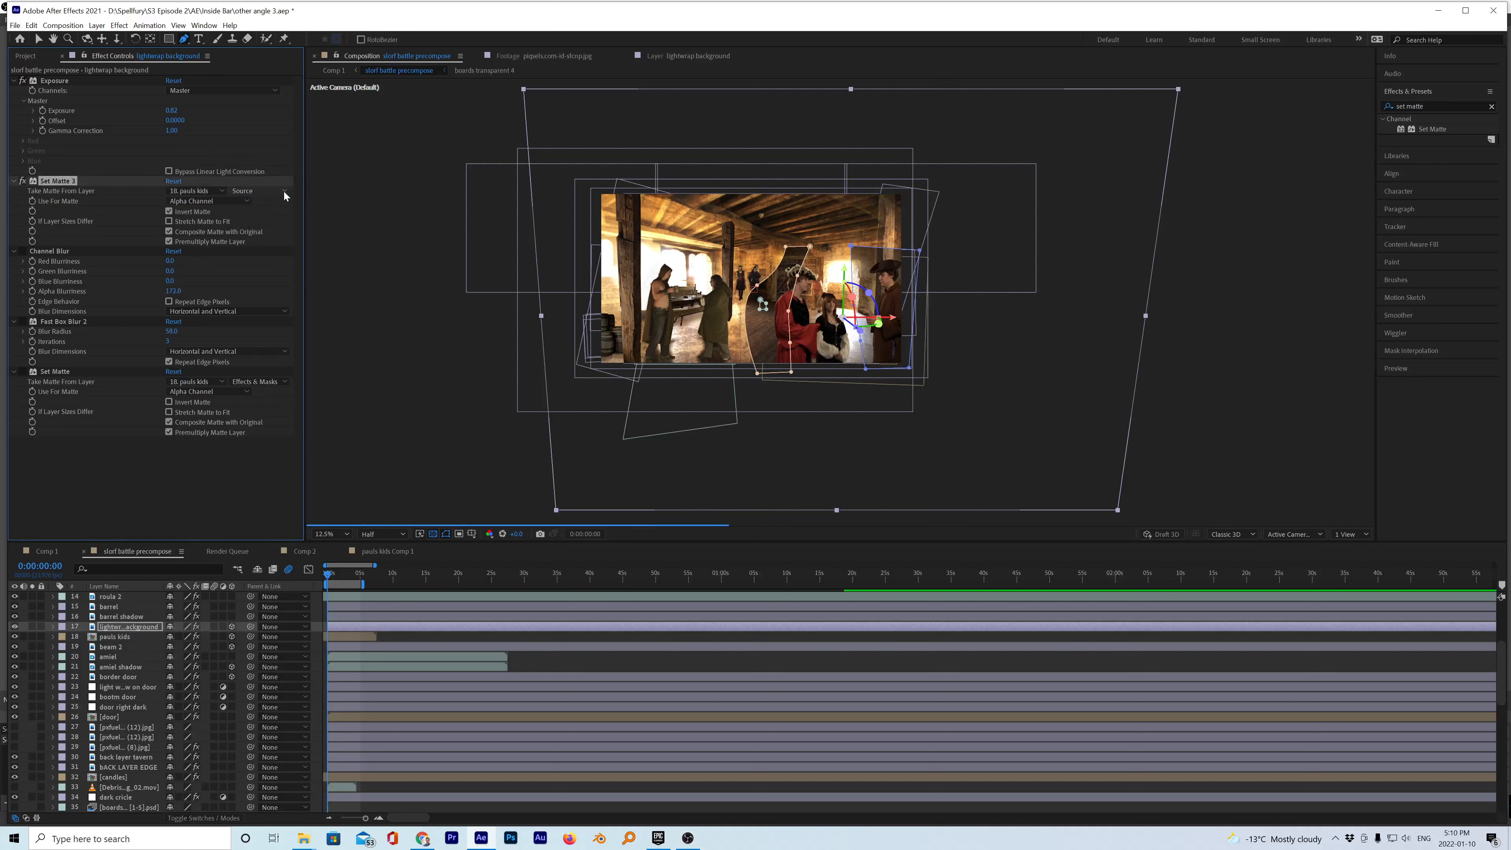
{"action": "left_click", "coordinate": [280, 191]}
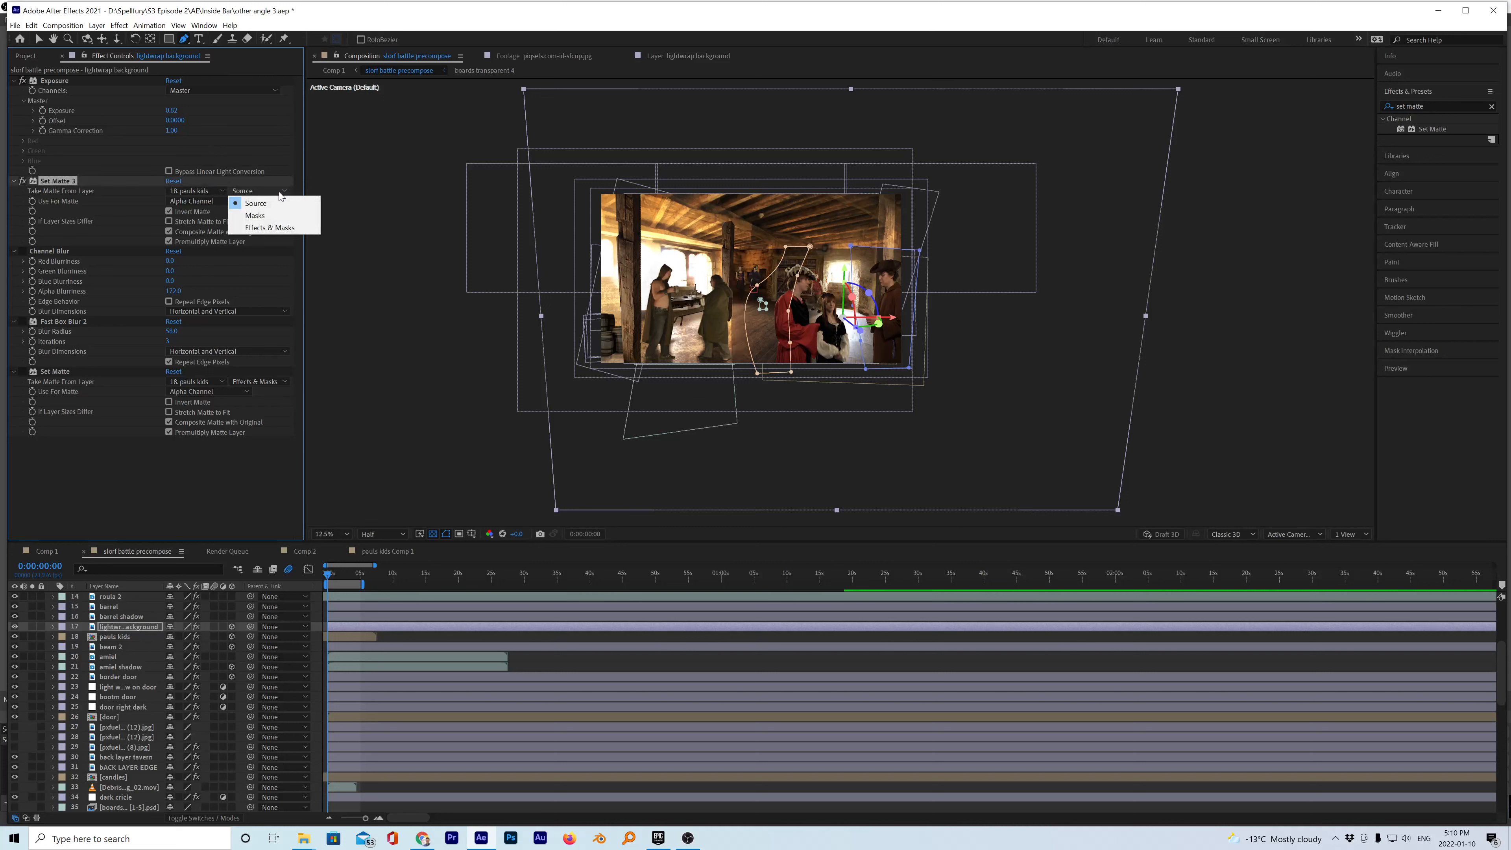
{"action": "left_click", "coordinate": [281, 227]}
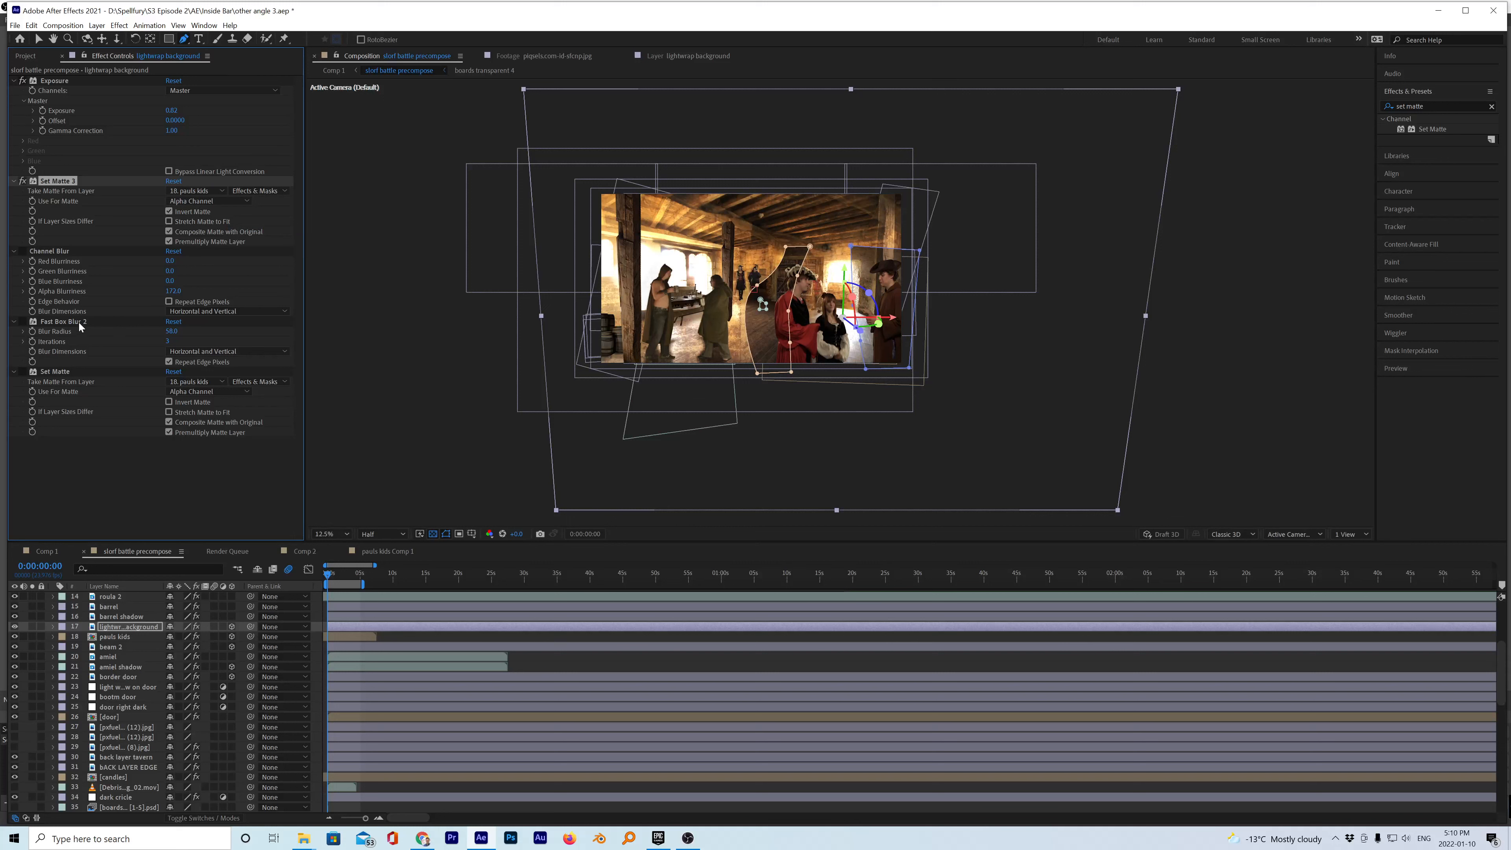
- Reorder the effects so Set Matte sits directly below Exposure and Set Matte 3 comes after Fast Box Blur 2
{"action": "left_click", "coordinate": [58, 374]}
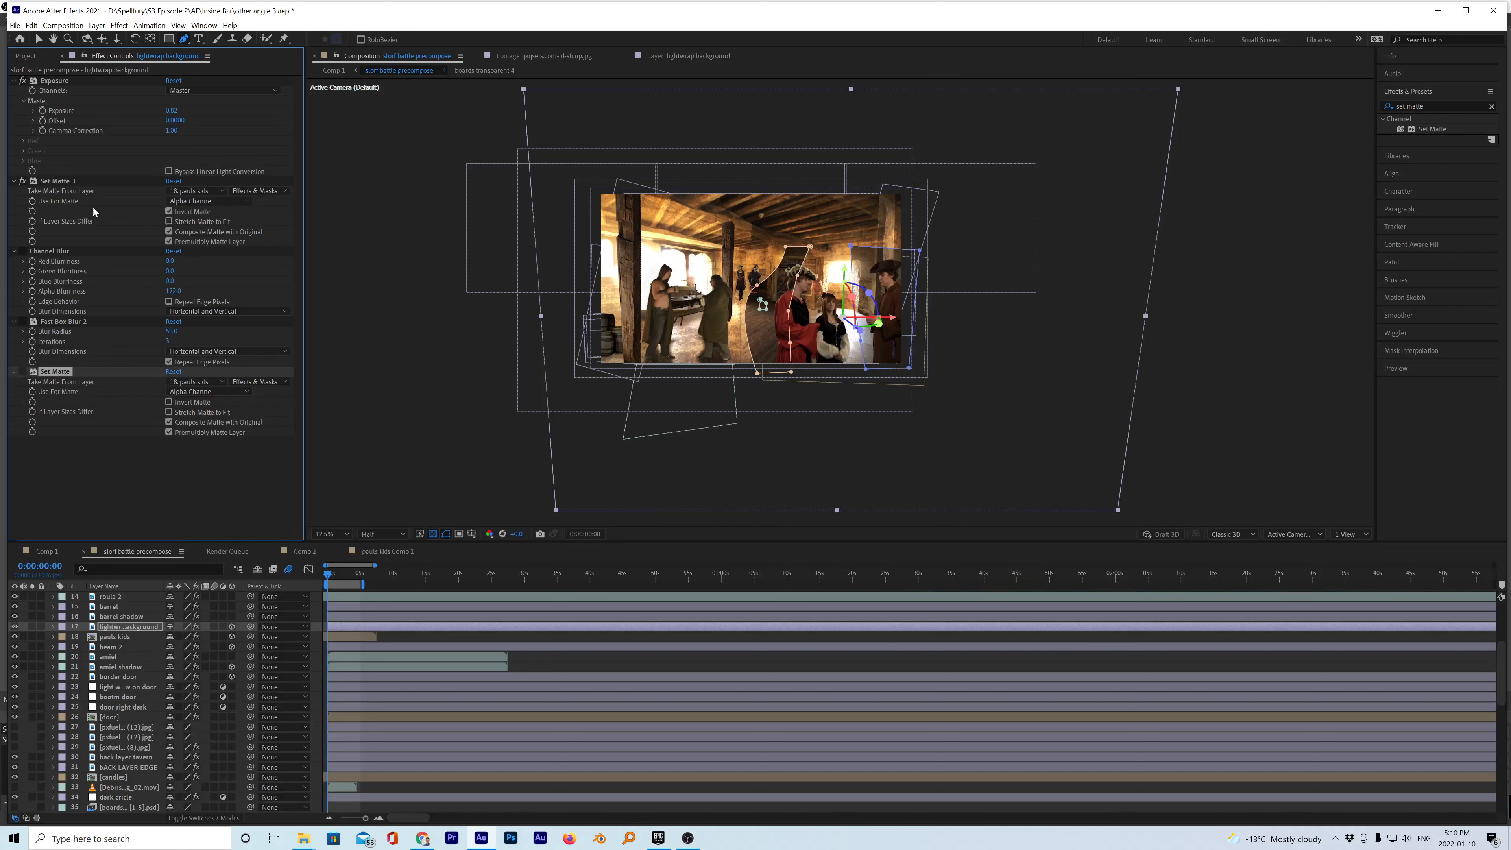
{"action": "left_click", "coordinate": [53, 181]}
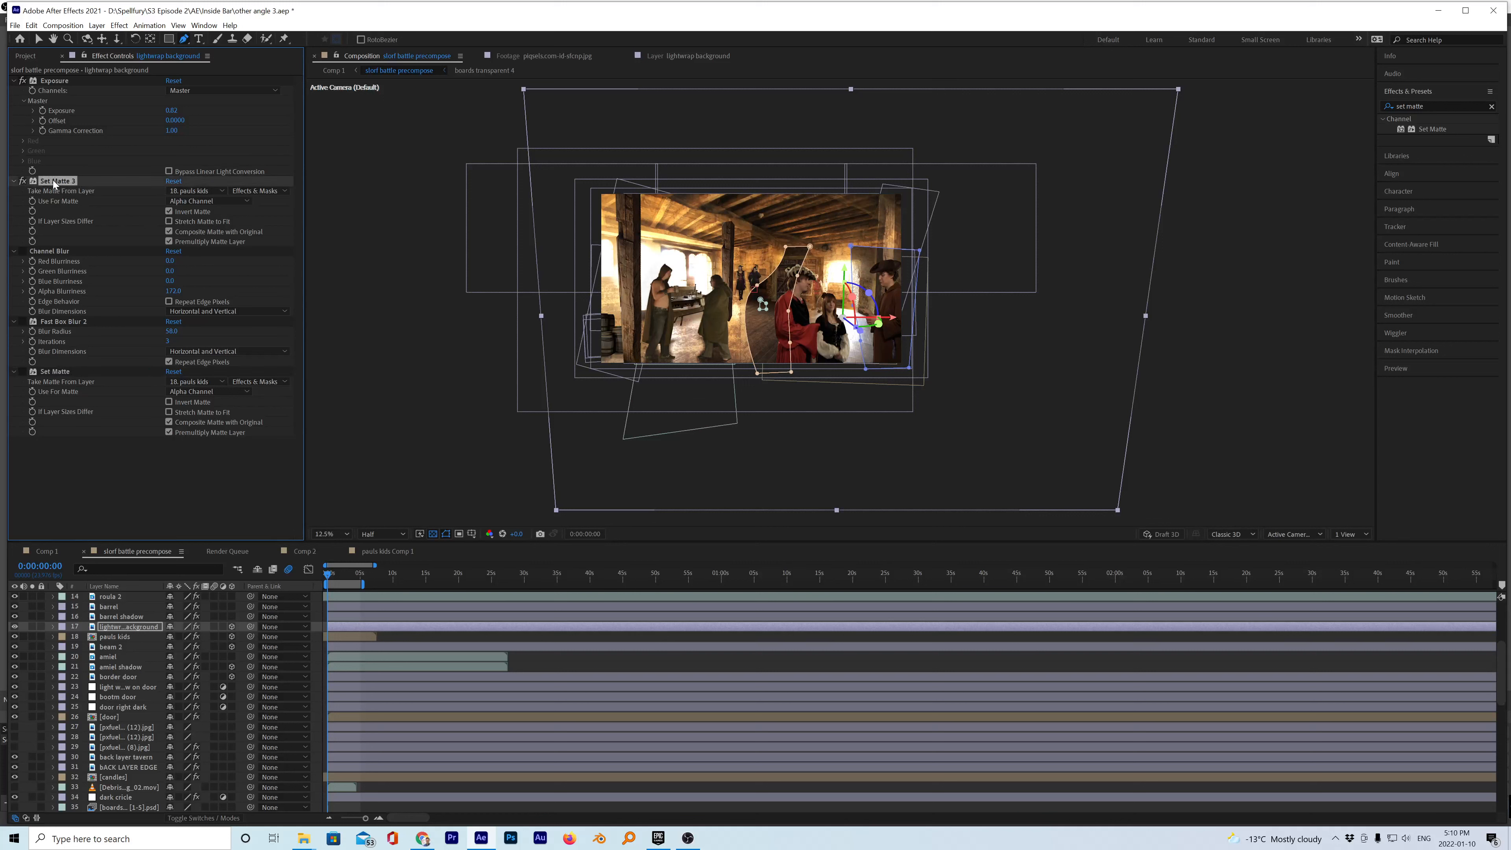
{"action": "left_click", "coordinate": [62, 322]}
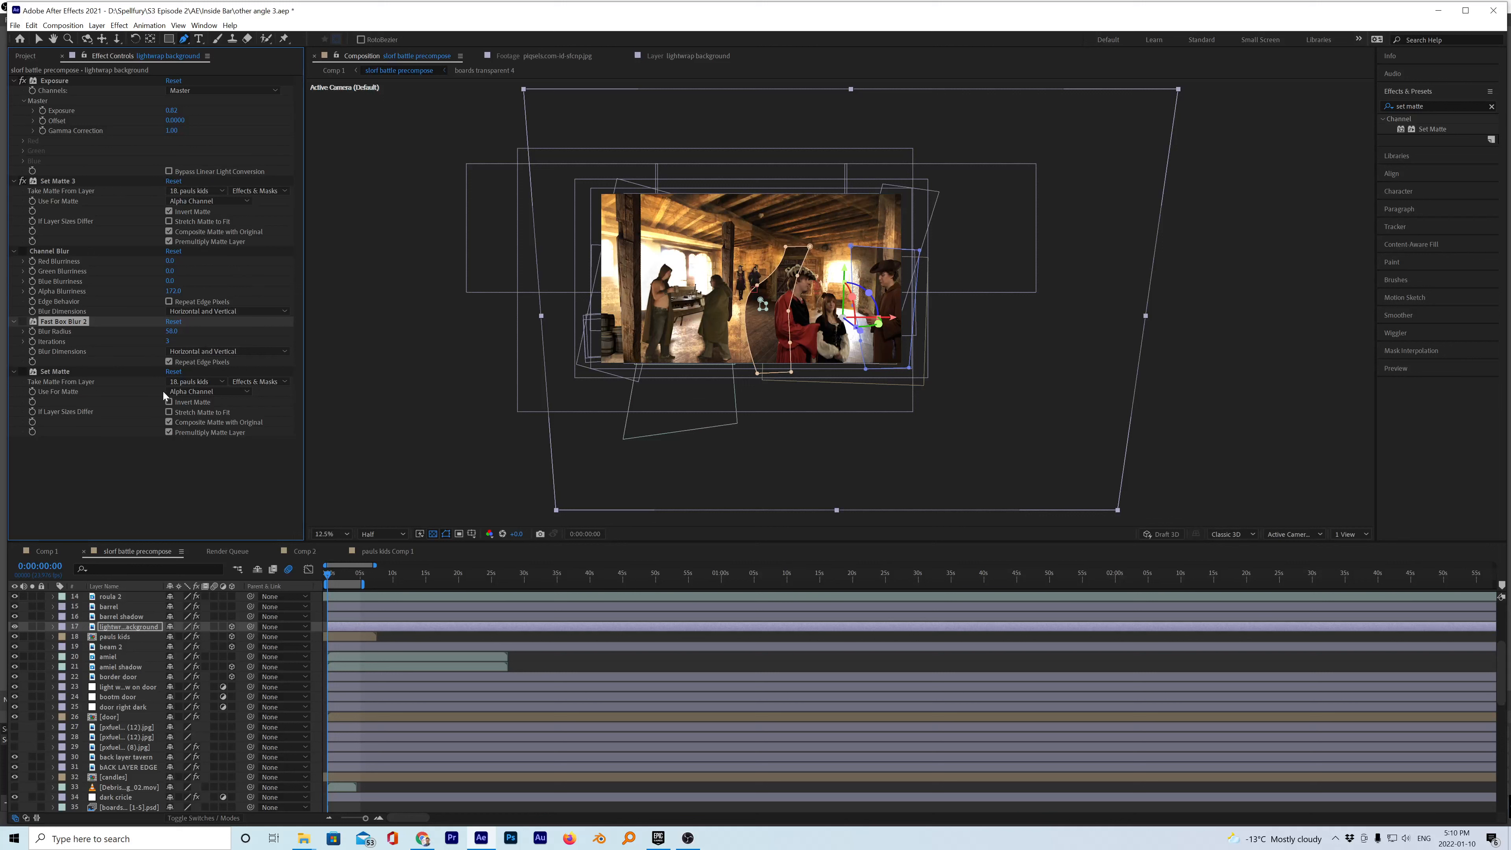
{"action": "left_click_drag", "start_coordinate": [58, 372], "coordinate": [61, 201]}
{"action": "left_click_drag", "start_coordinate": [47, 254], "coordinate": [44, 390]}
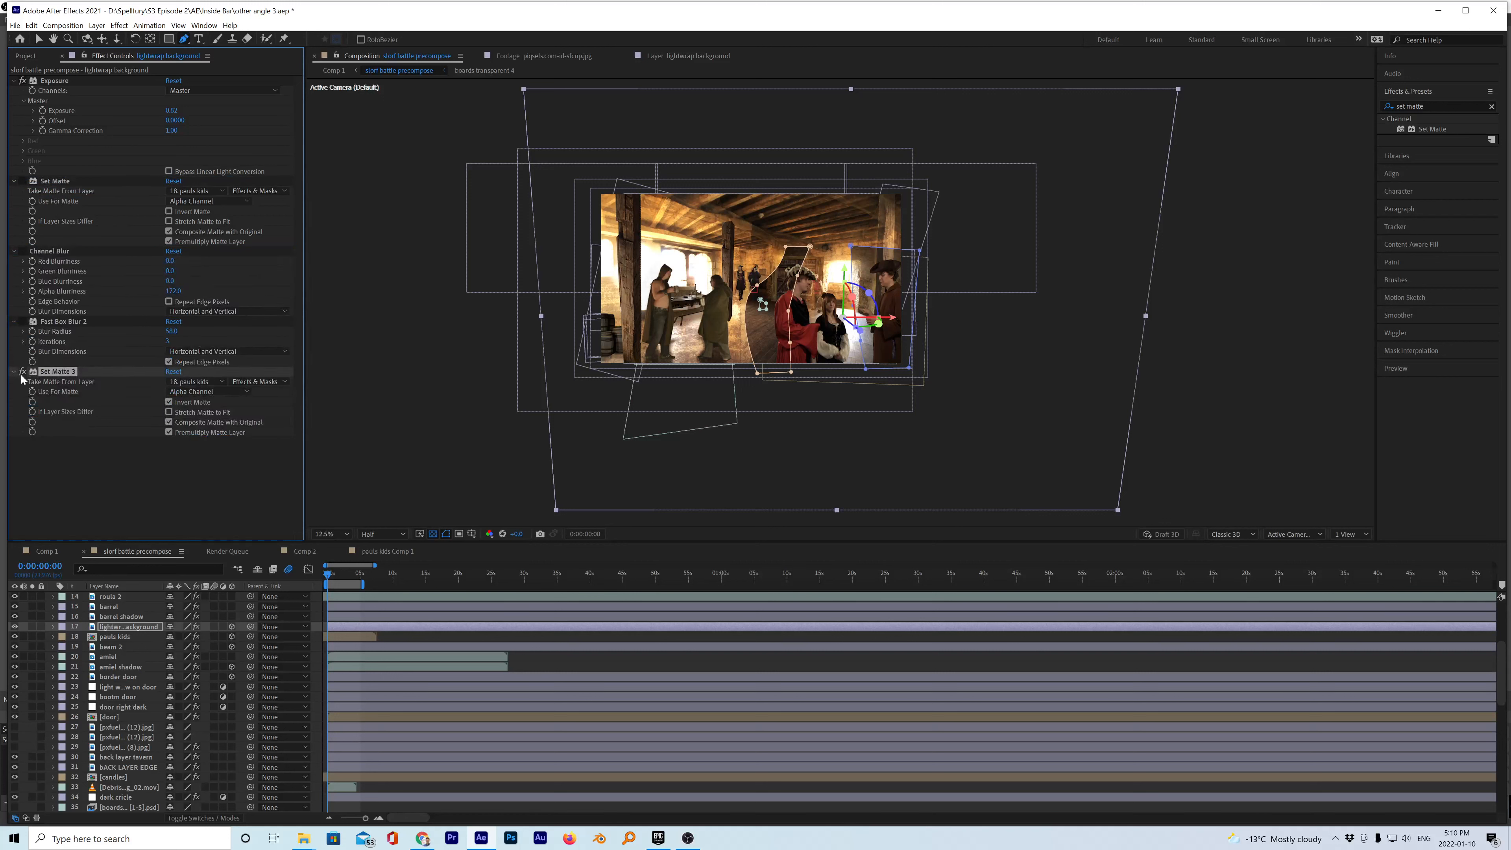
- Enable the Set Matte and Set Matte 3 effects on the lightwrap background layer
{"action": "left_click", "coordinate": [23, 180]}
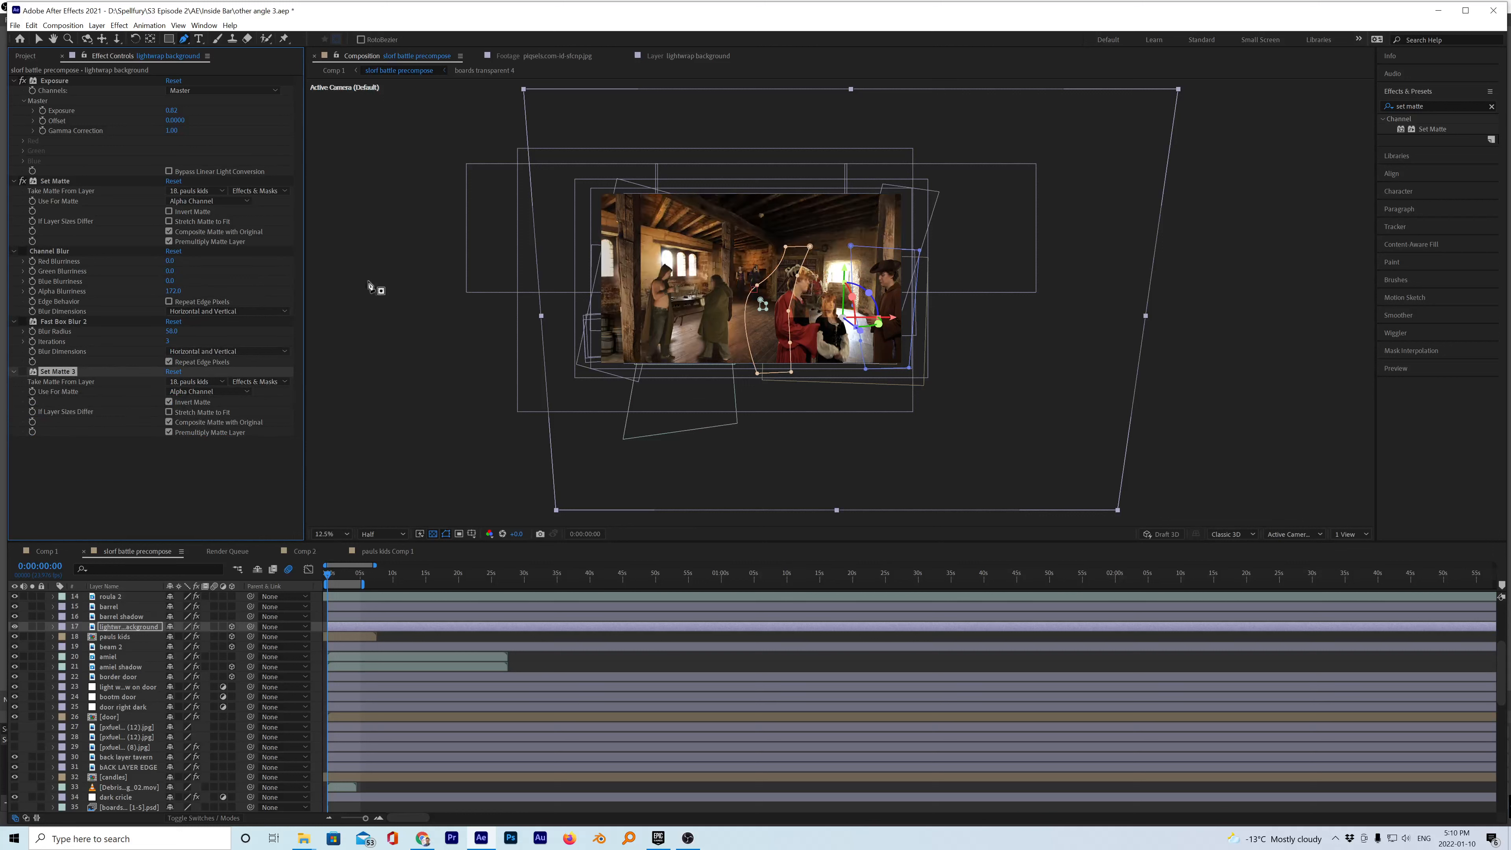
{"action": "key", "text": "period"}
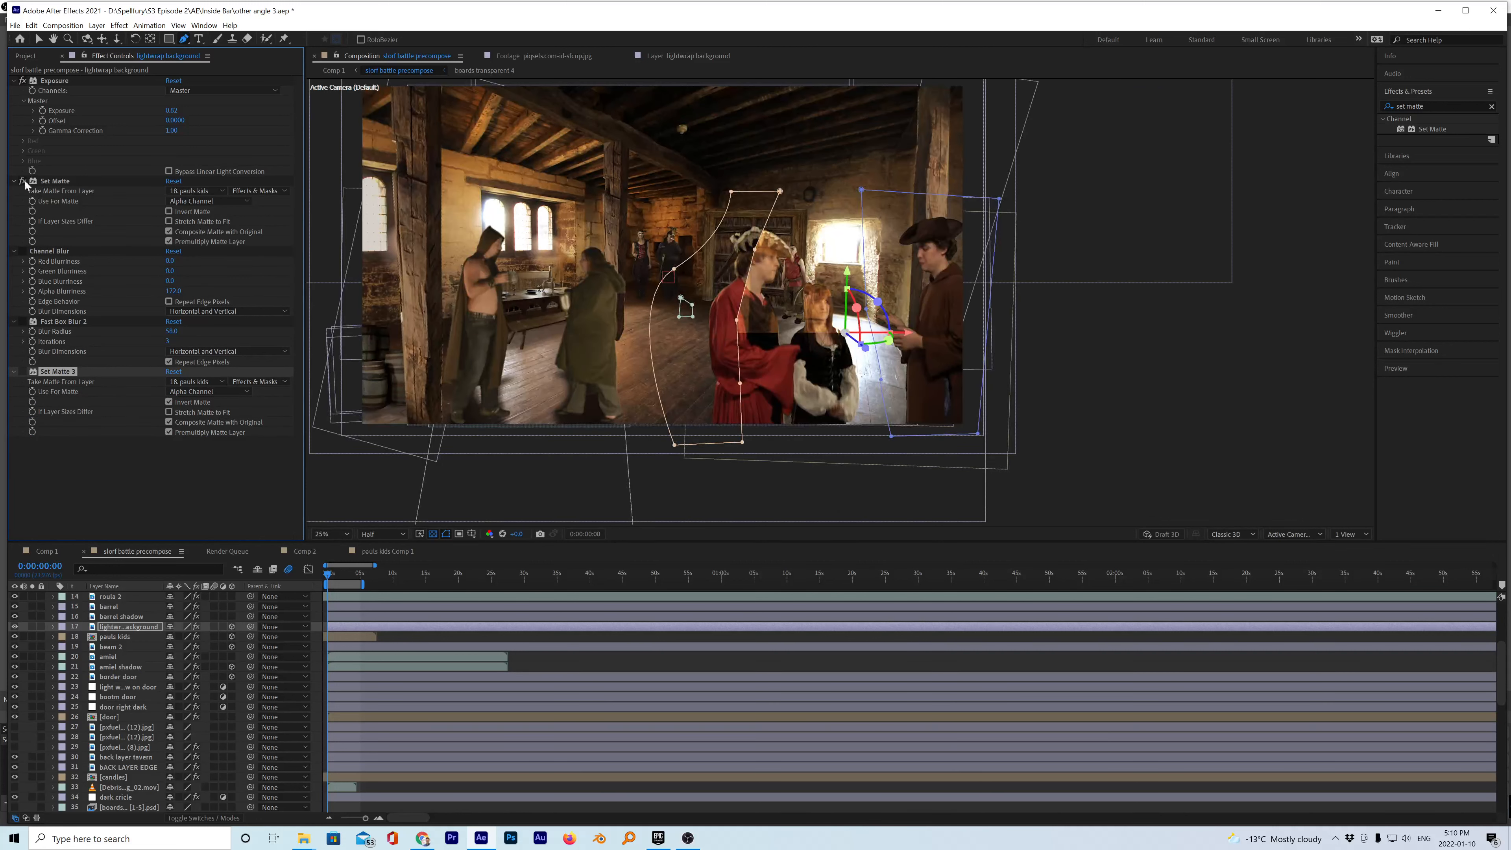
{"action": "left_click", "coordinate": [53, 181]}
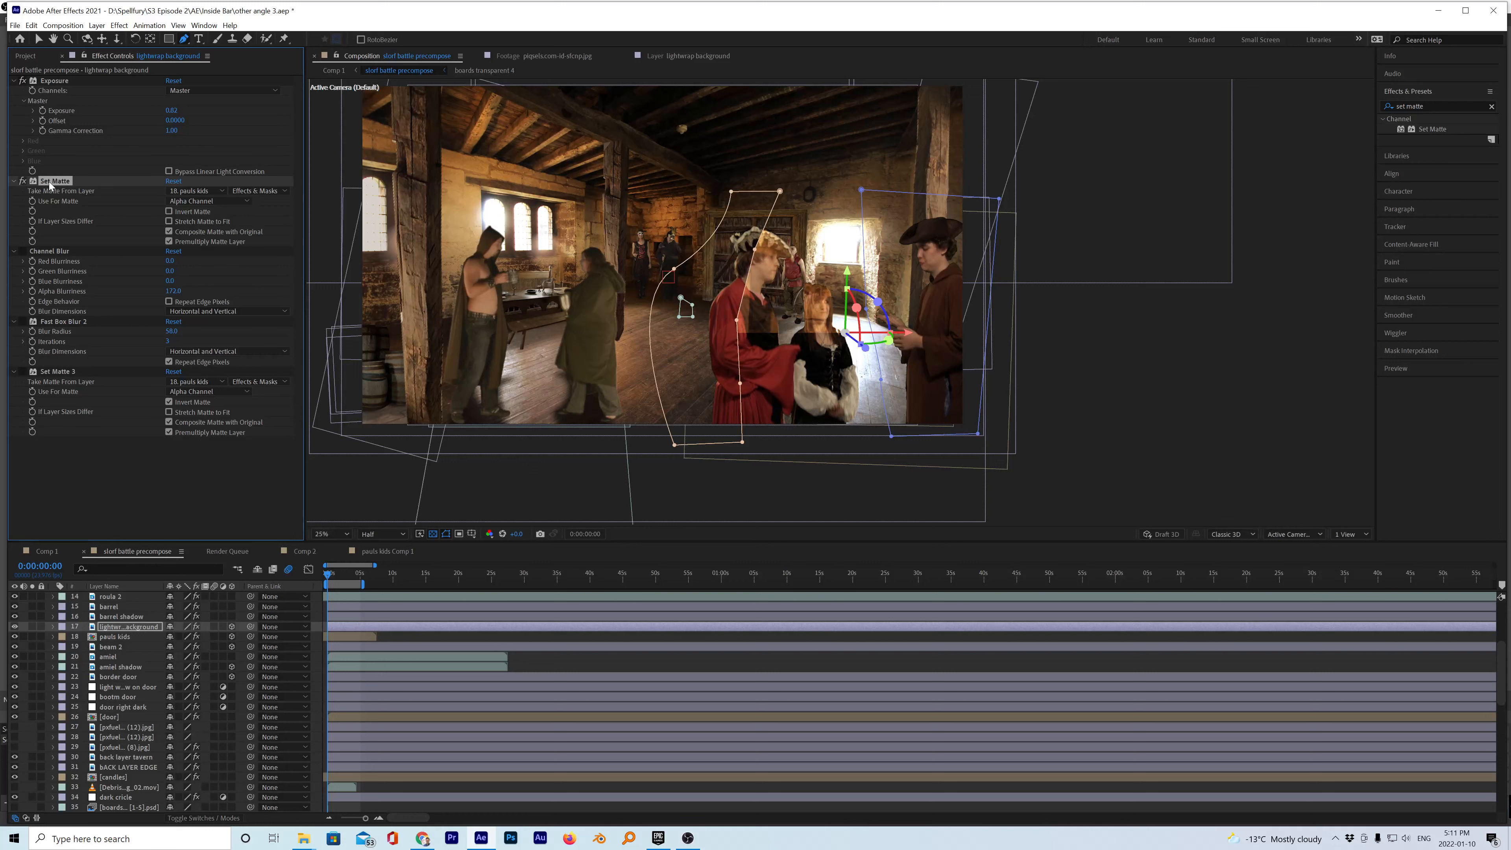
{"action": "left_click", "coordinate": [23, 372]}
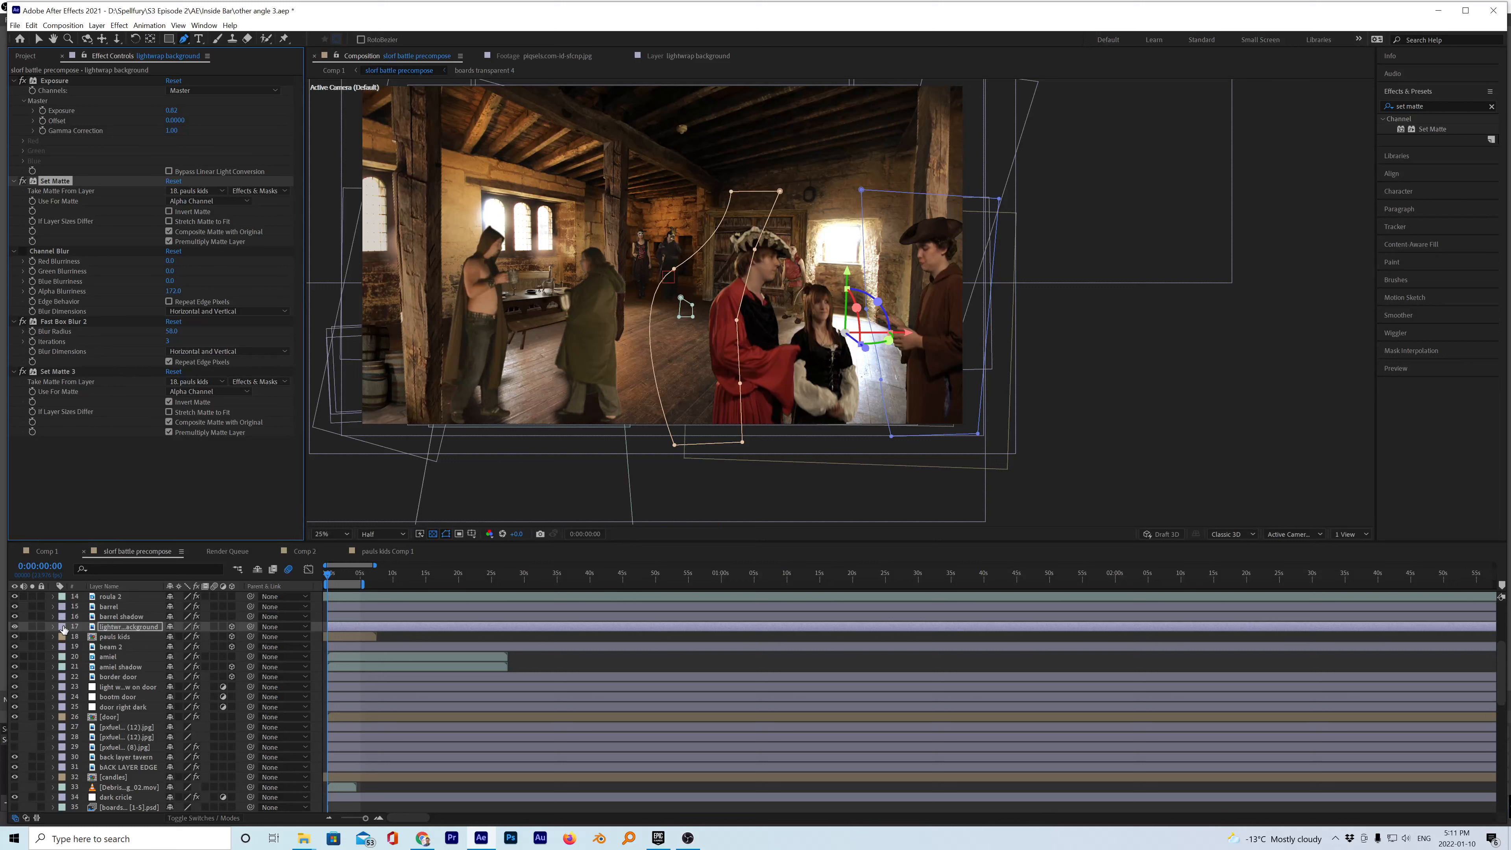
{"action": "key", "text": "period"}
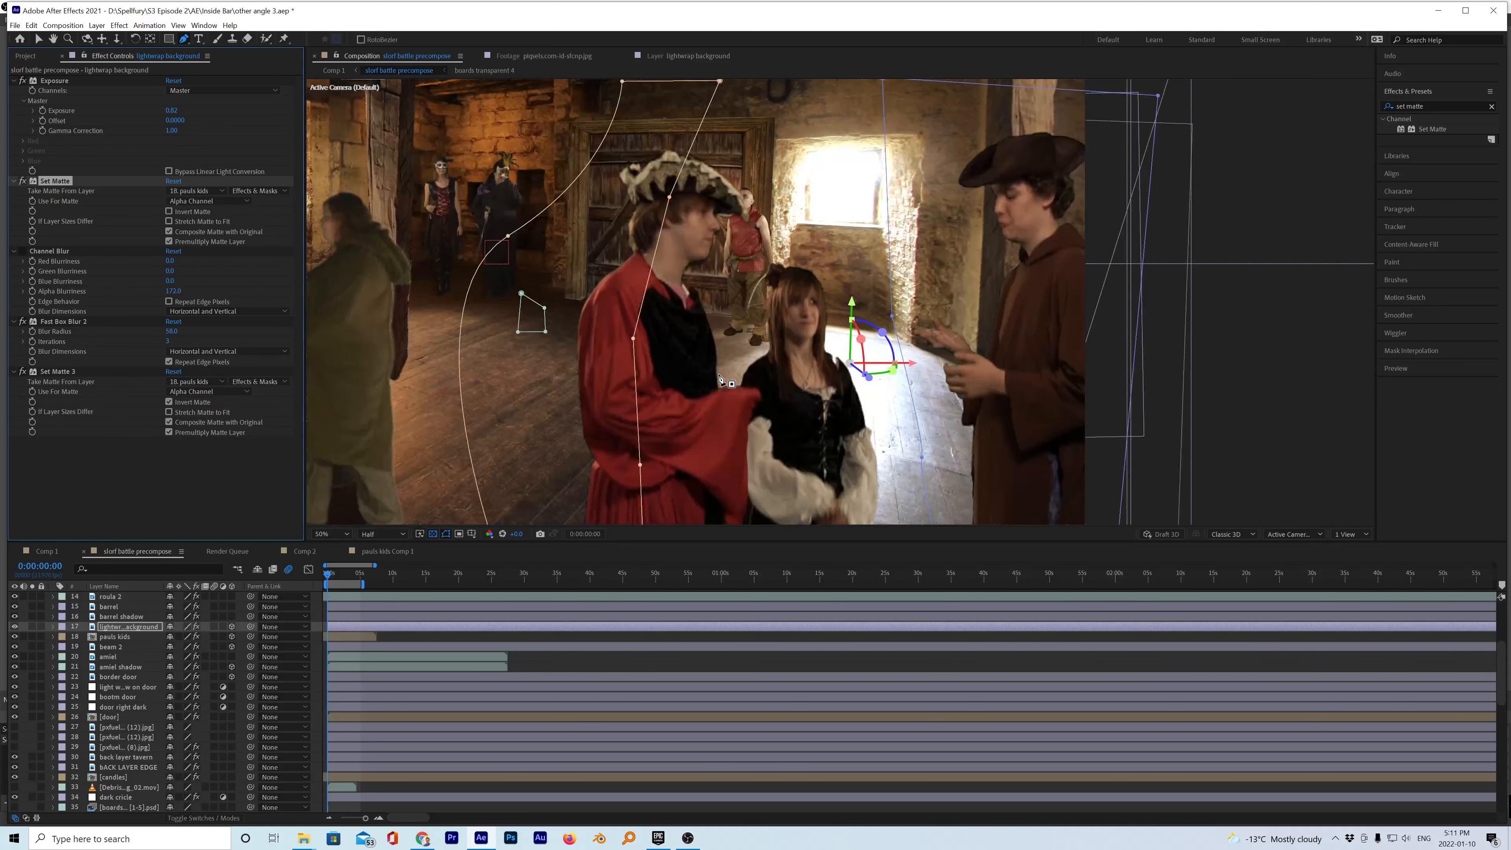
- Compare the actors' edges with the lightwrap background layer hidden and shown
{"action": "left_click", "coordinate": [15, 626]}
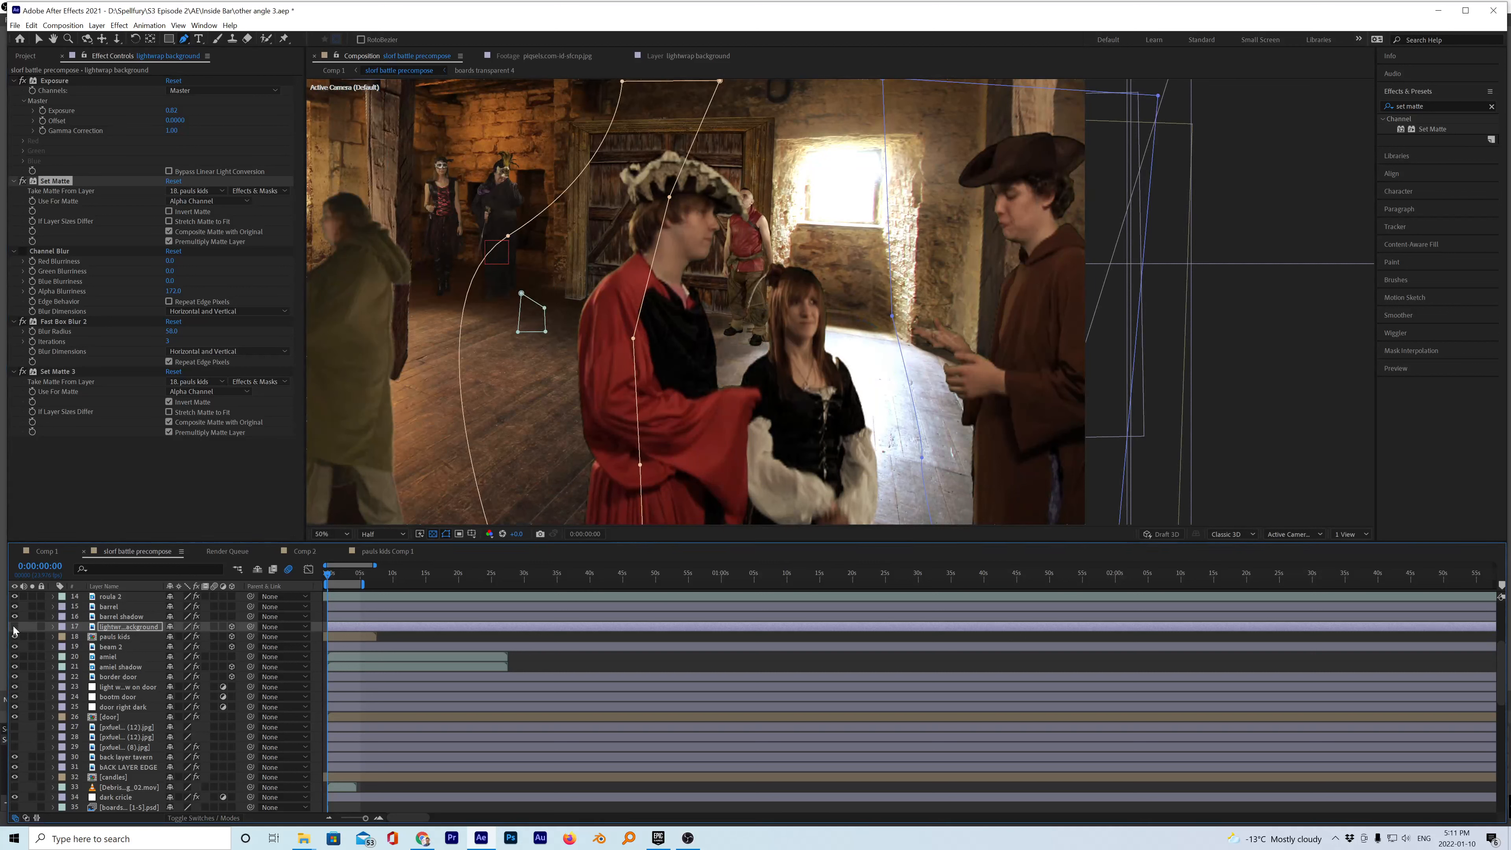
{"action": "left_click", "coordinate": [15, 626]}
{"action": "left_click", "coordinate": [15, 627]}
{"action": "left_click", "coordinate": [15, 627]}
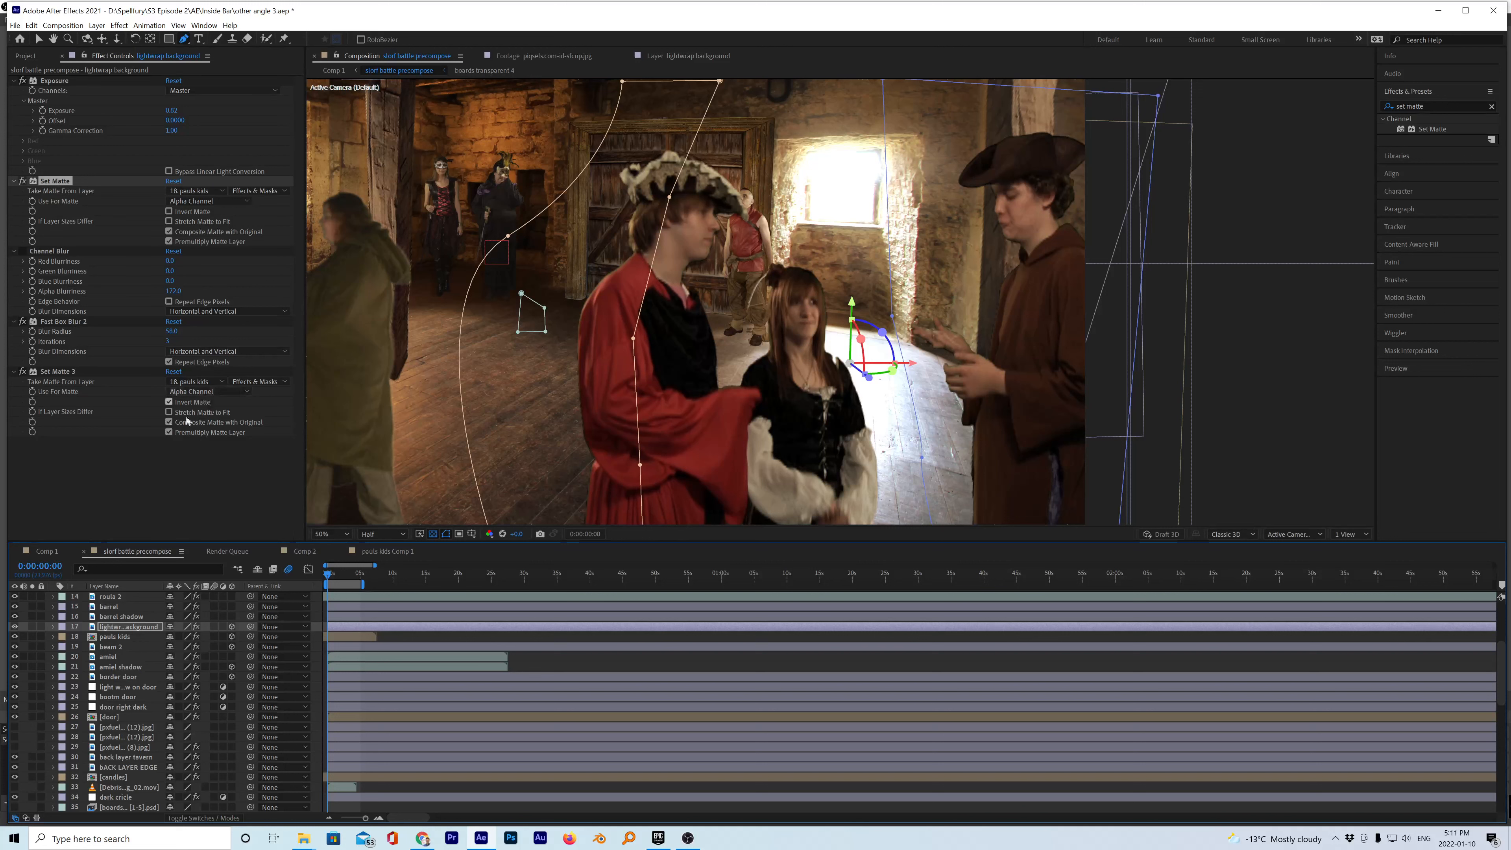
- Reorder the effects so the inverted Set Matte 3 sits directly below Exposure and Set Matte comes after Fast Box Blur 2
{"action": "left_click_drag", "start_coordinate": [41, 365], "coordinate": [48, 182]}
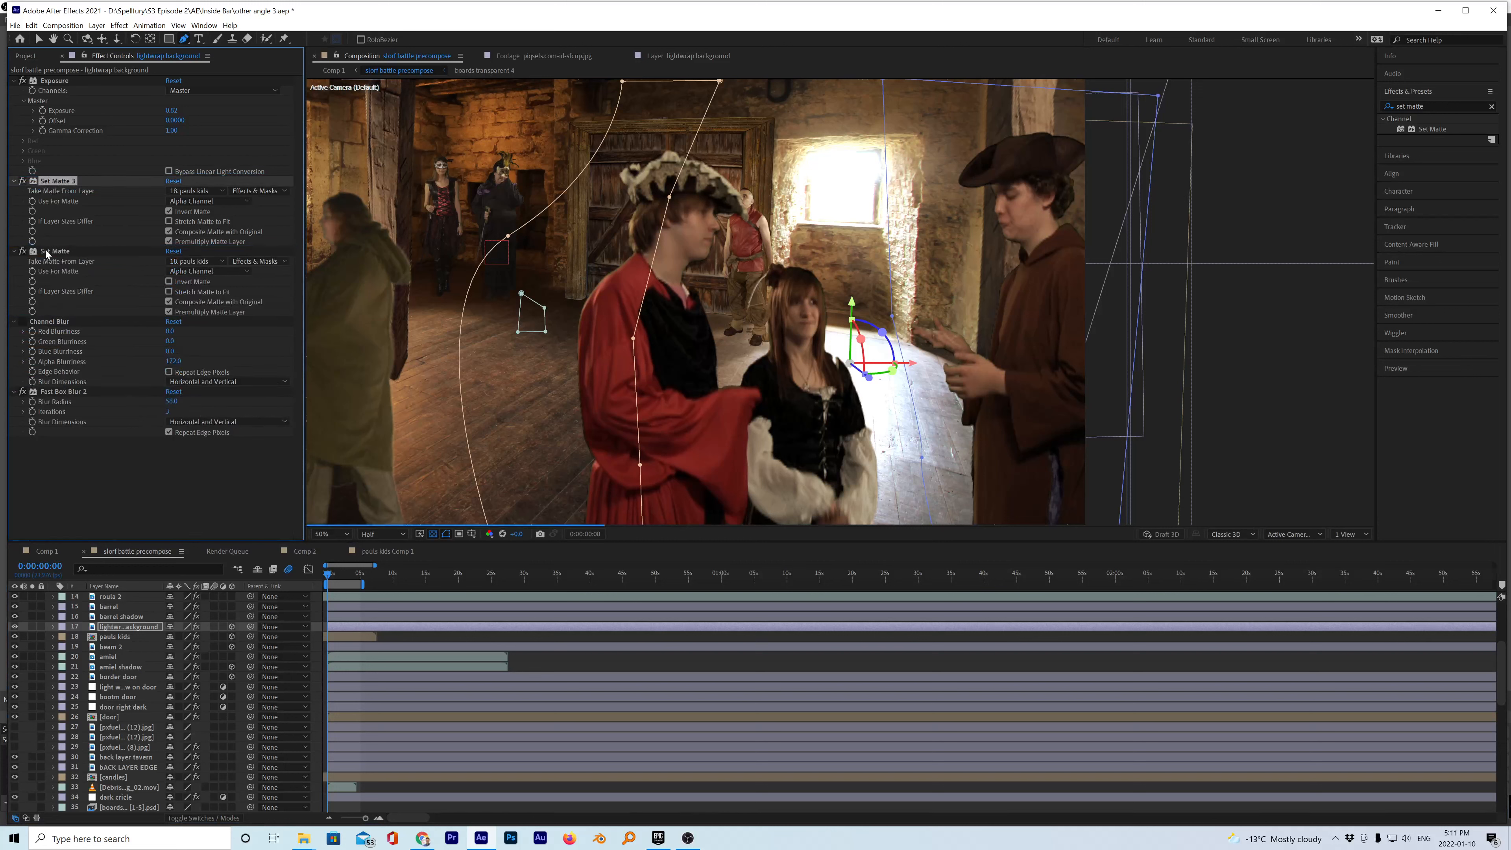
{"action": "left_click", "coordinate": [45, 250]}
{"action": "left_click_drag", "start_coordinate": [49, 287], "coordinate": [52, 414]}
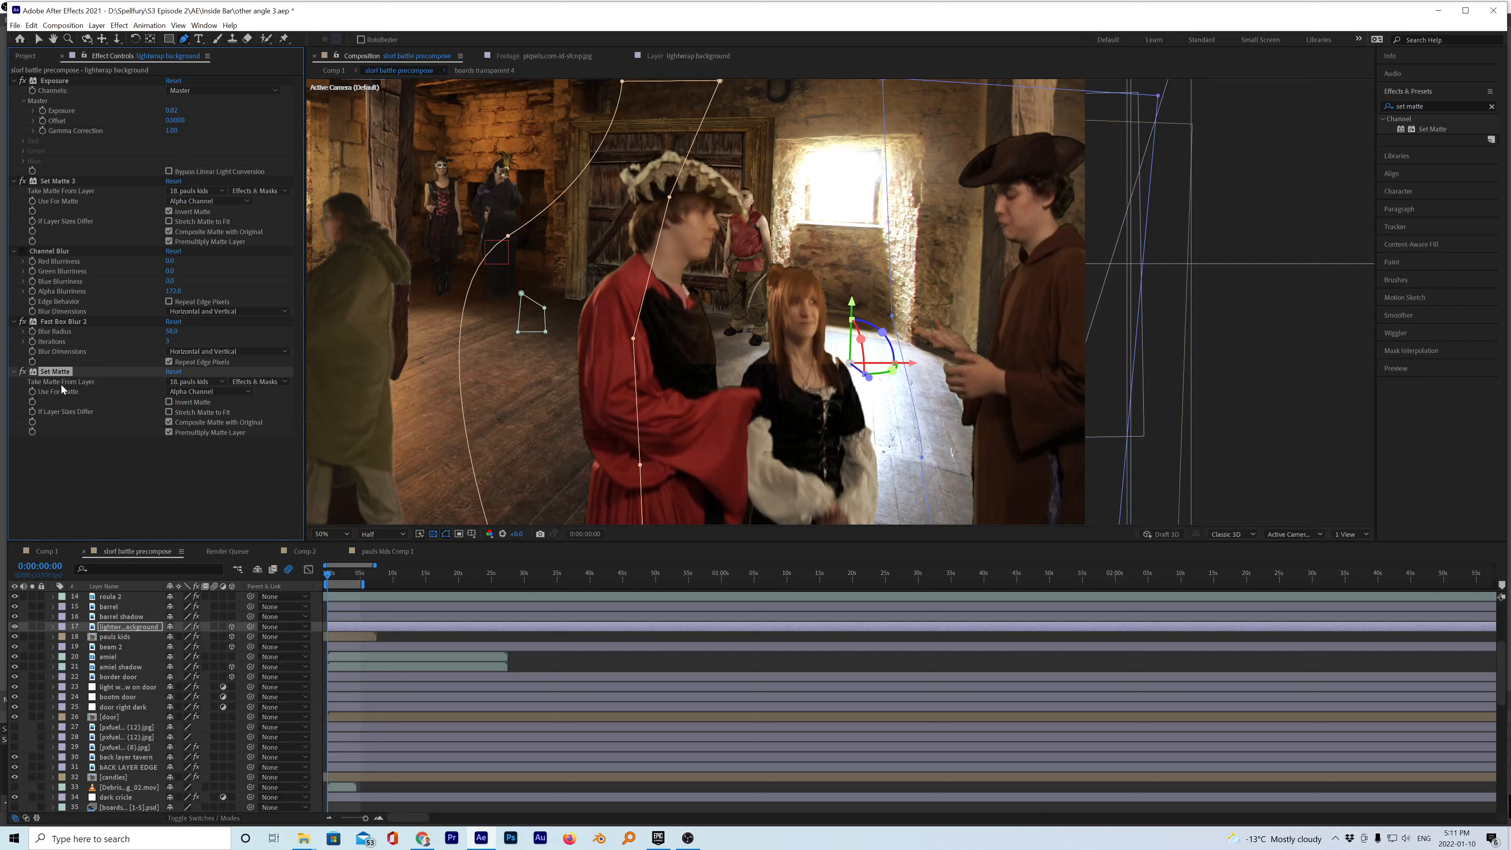
- Try duplicating the Set Matte effect at the end of the stack, and undo the duplication
{"action": "key", "text": "ctrl+d"}
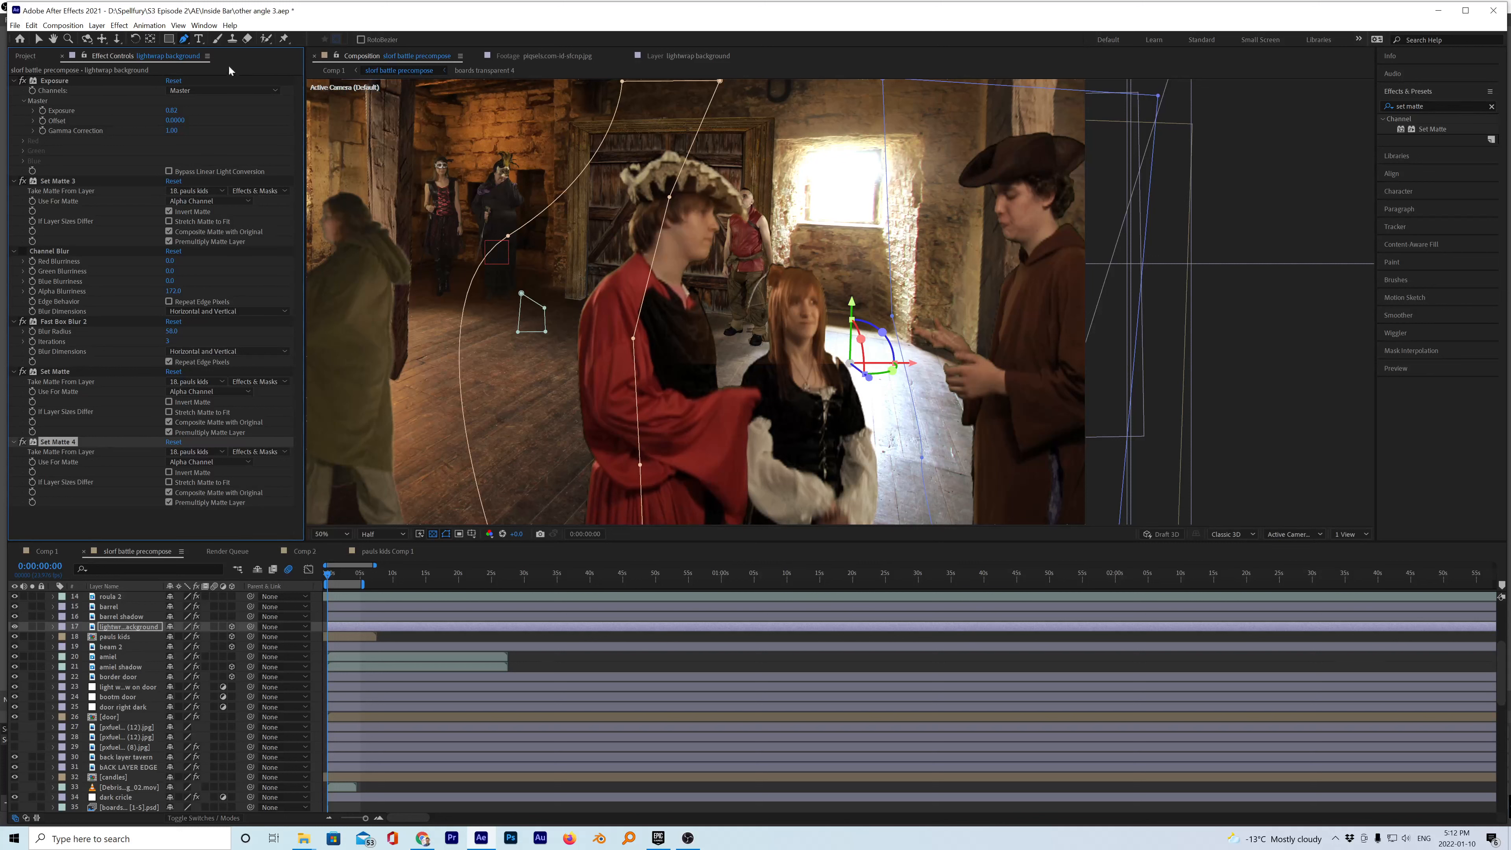
{"action": "left_click", "coordinate": [32, 26]}
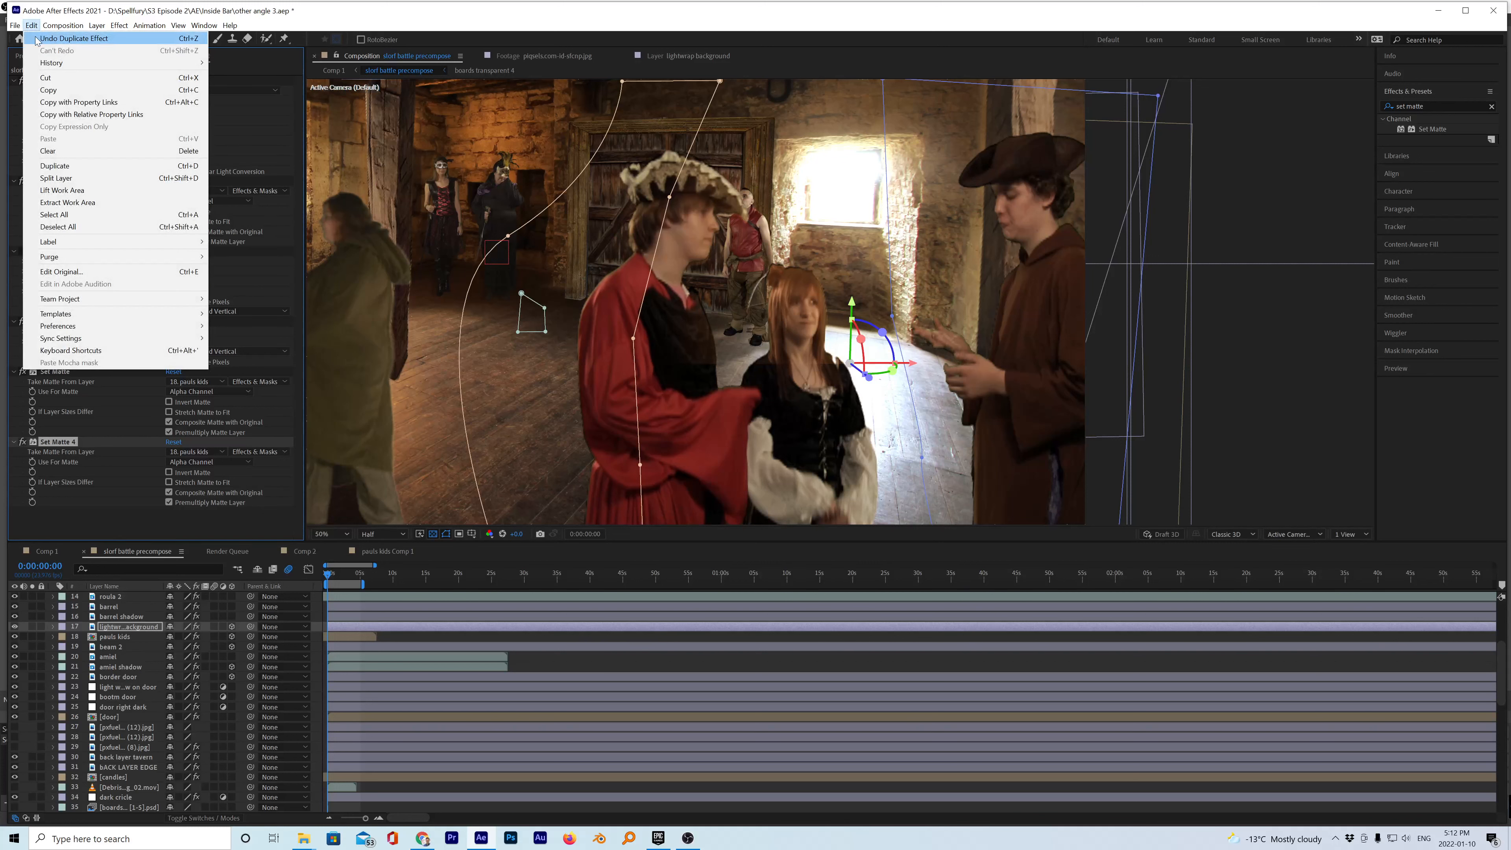
{"action": "left_click", "coordinate": [36, 39]}
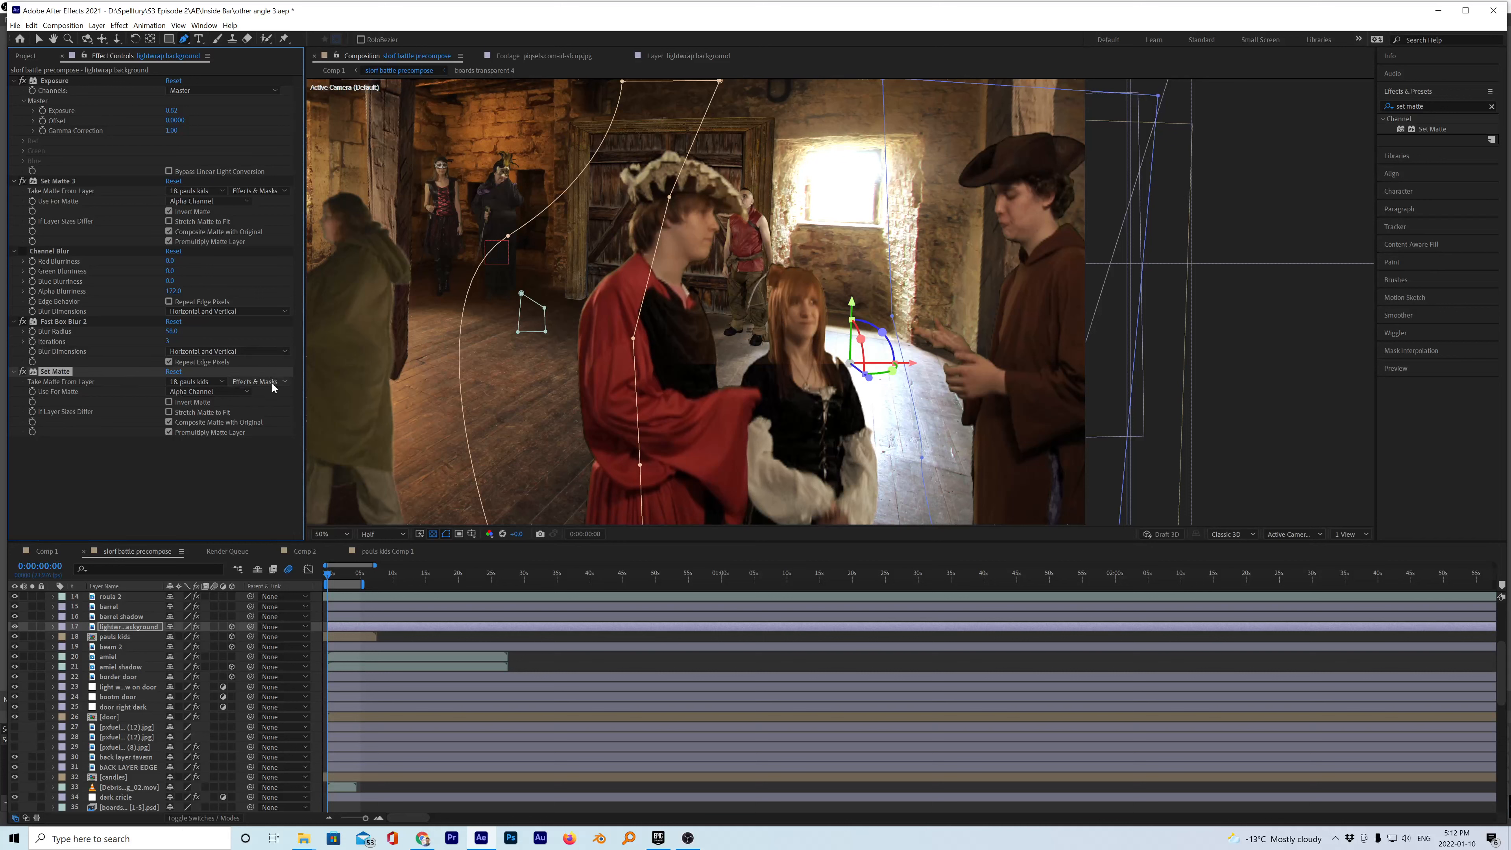
{"action": "left_click", "coordinate": [219, 381]}
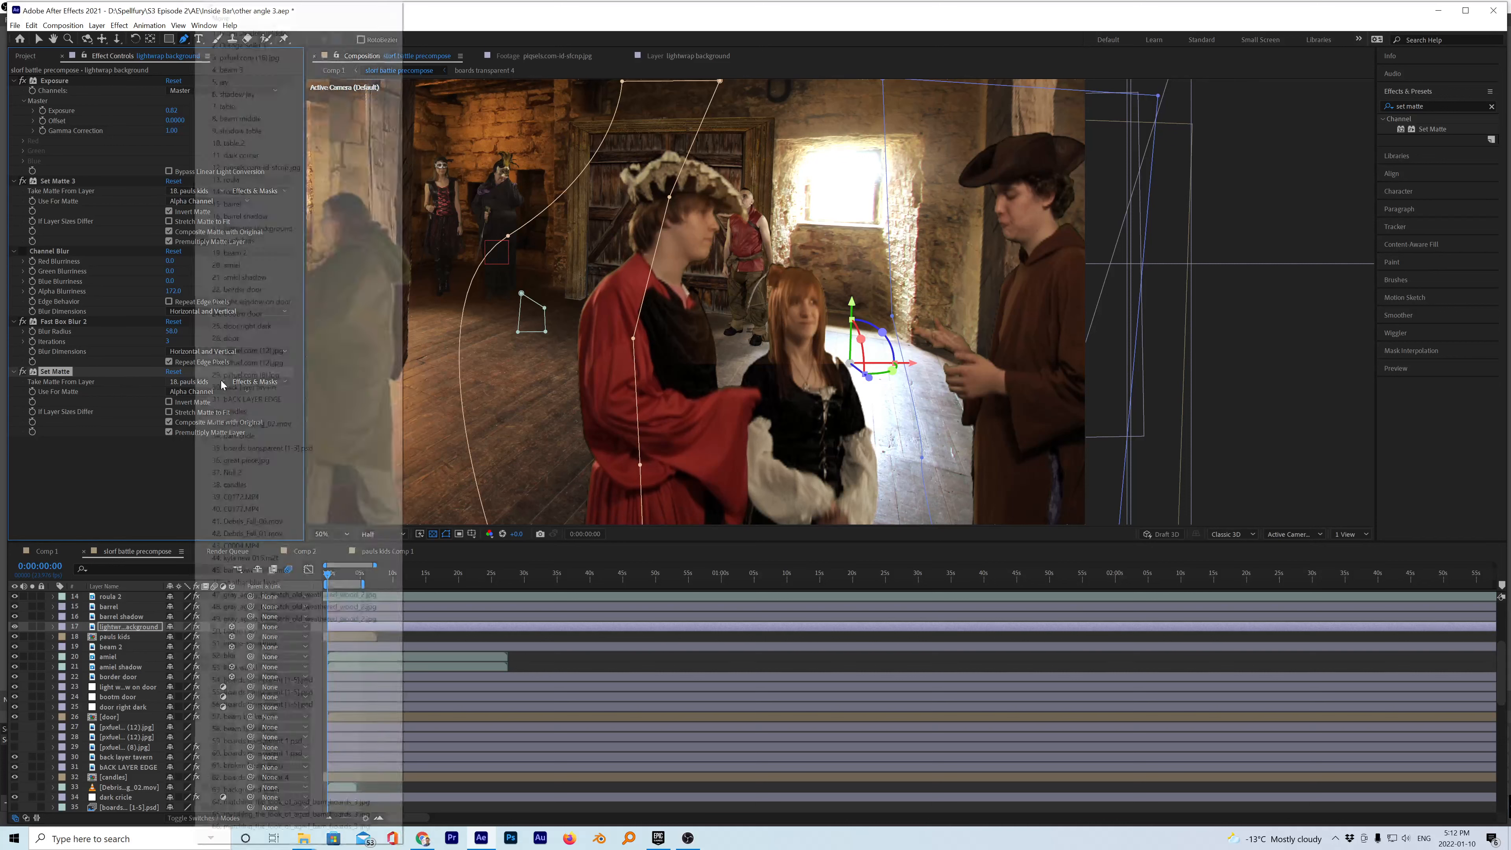
{"action": "left_click", "coordinate": [40, 441]}
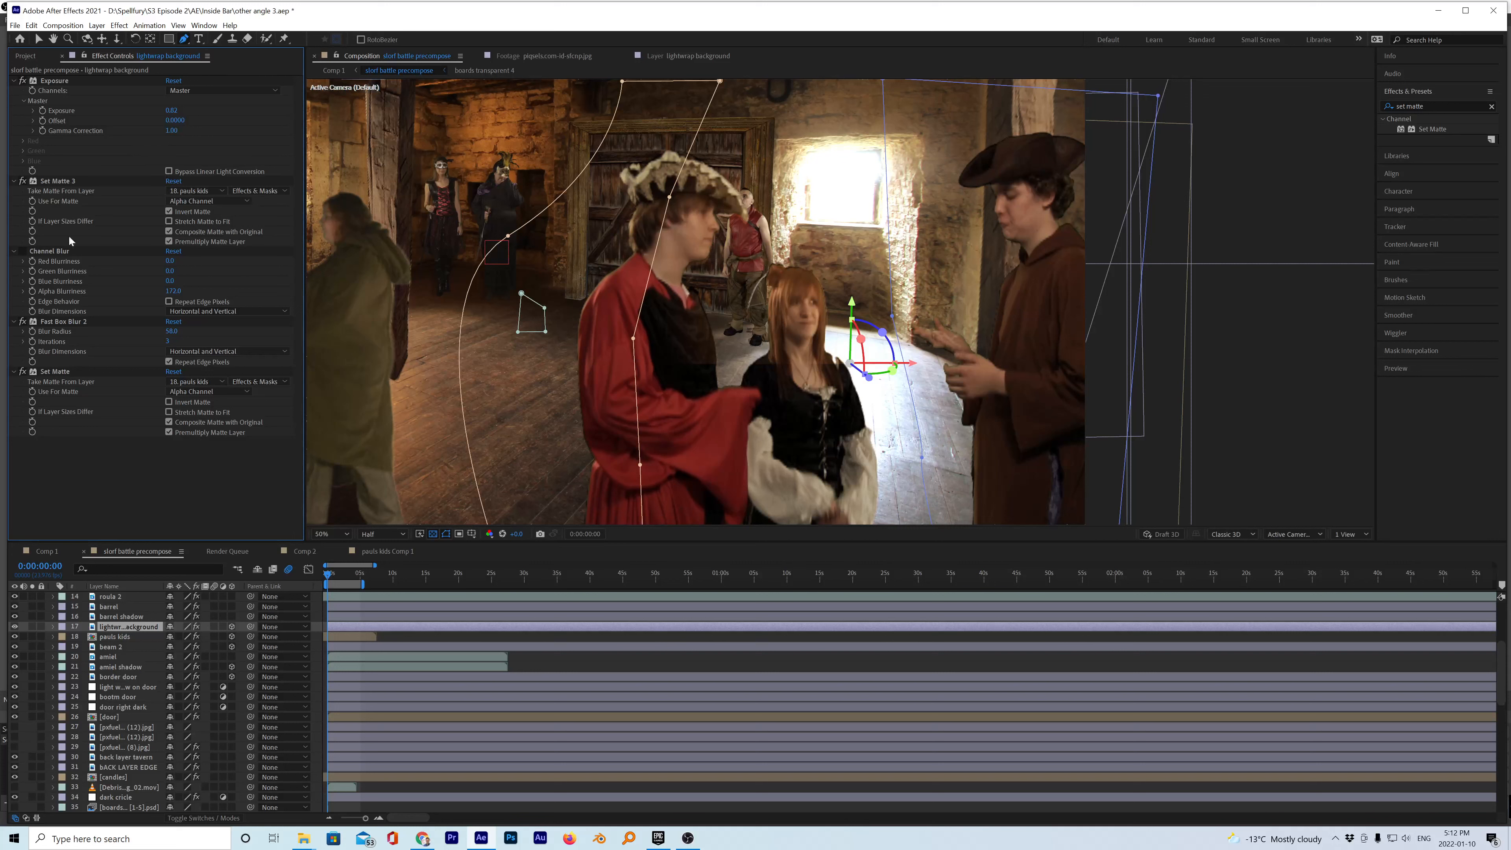
- Collapse the settings of Set Matte 3, Channel Blur and Fast Box Blur 2 on the lightwrap background layer
{"action": "left_click", "coordinate": [14, 181]}
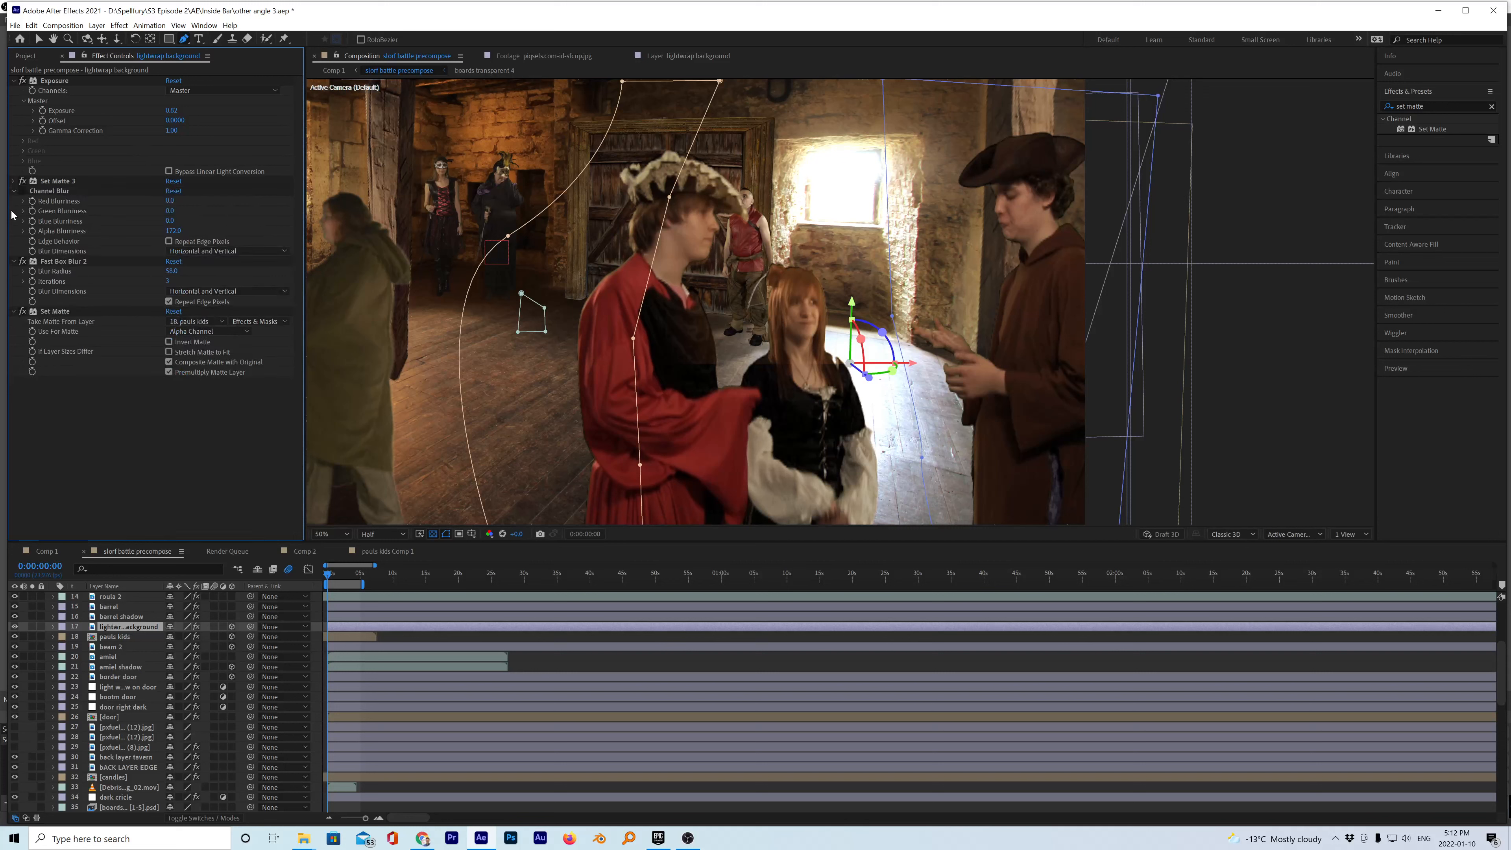
{"action": "left_click", "coordinate": [14, 191]}
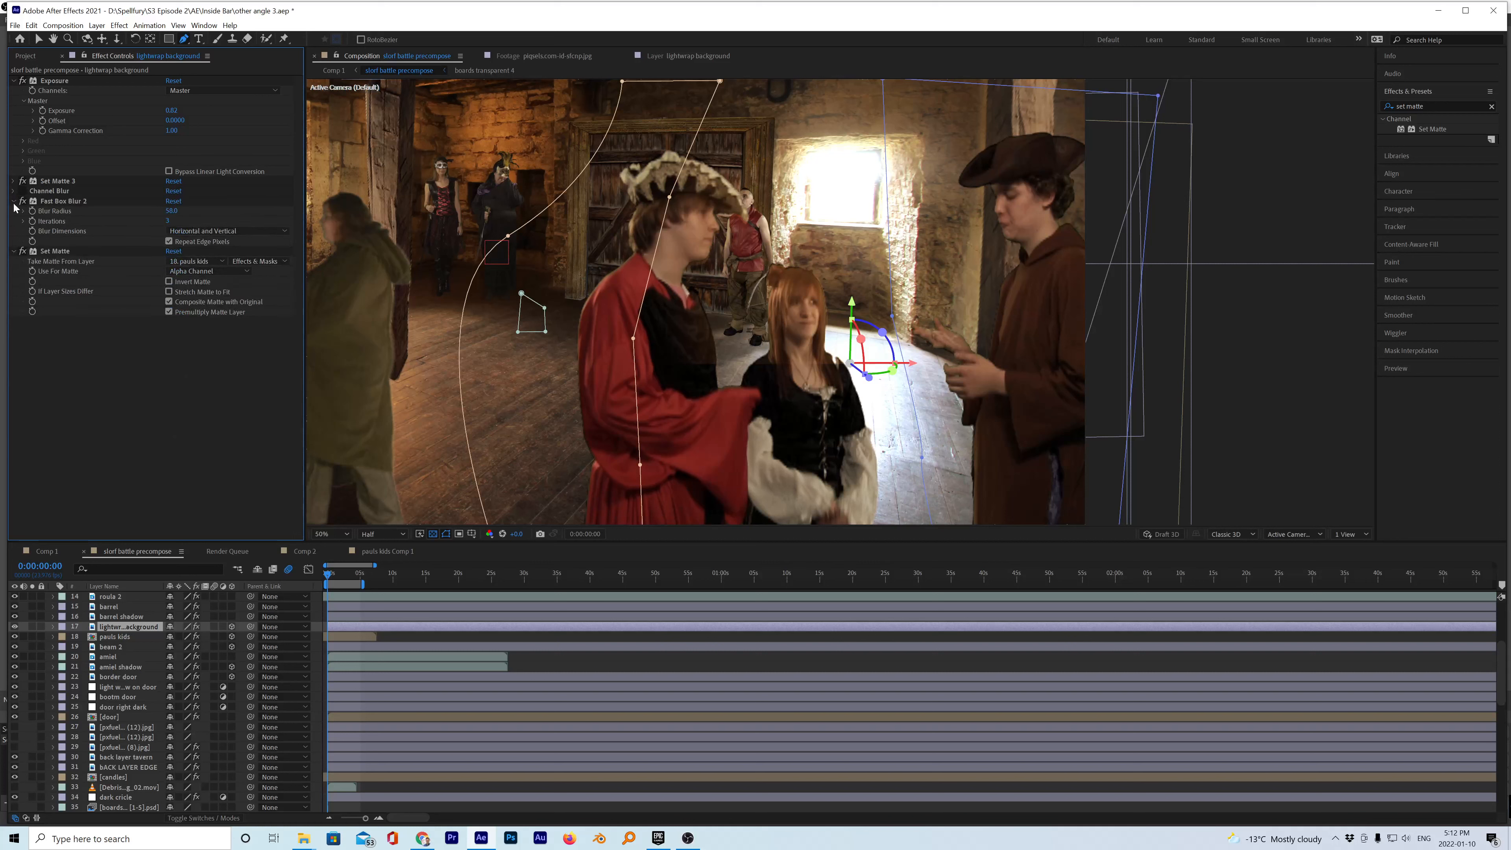
{"action": "left_click", "coordinate": [14, 202]}
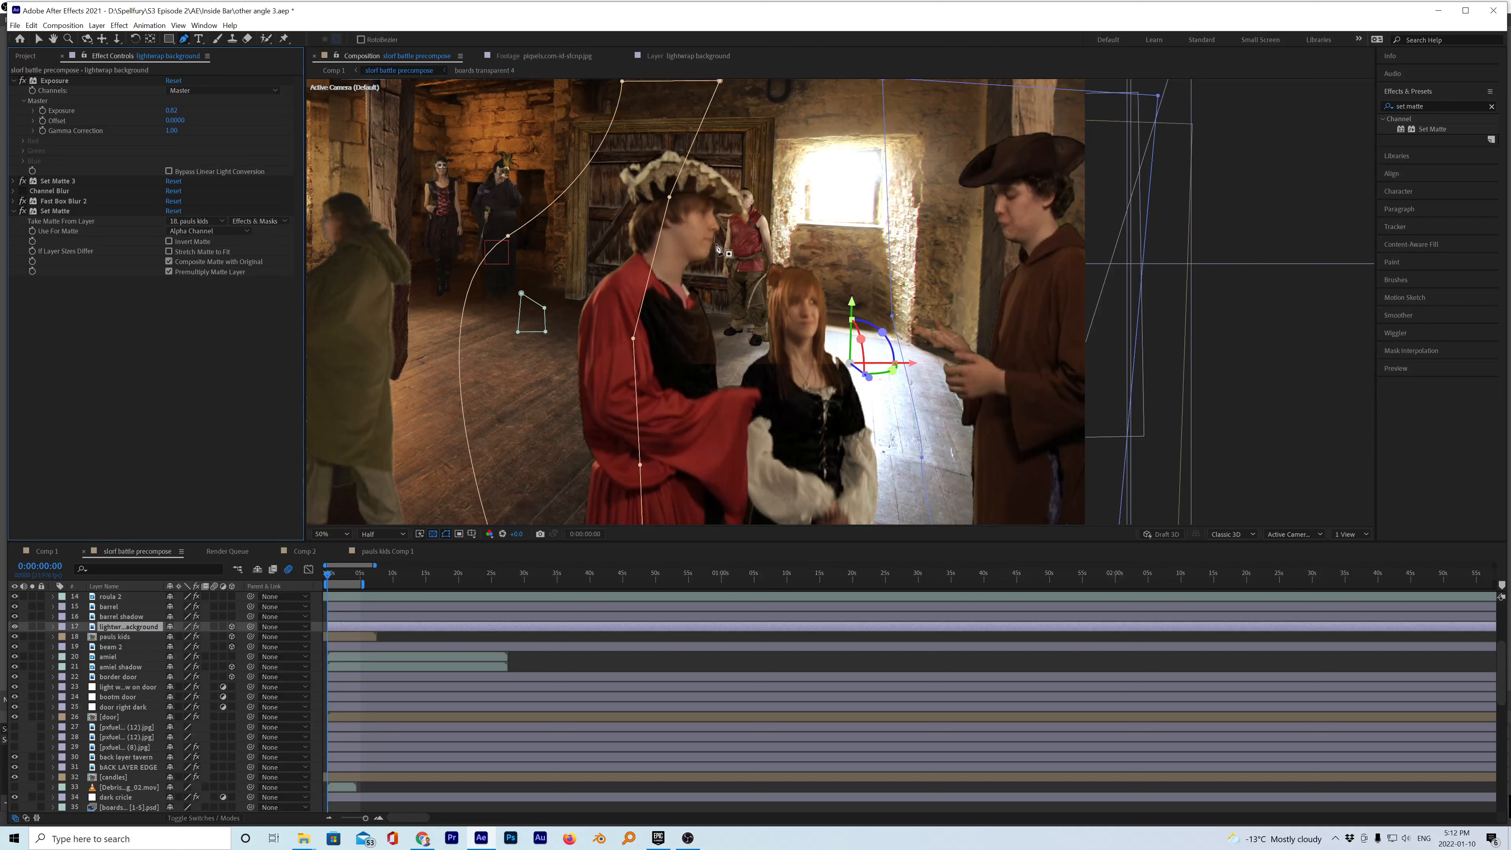
- Compare the scene with the lightwrap background and pauls kids layers hidden and shown
{"action": "left_click", "coordinate": [14, 627]}
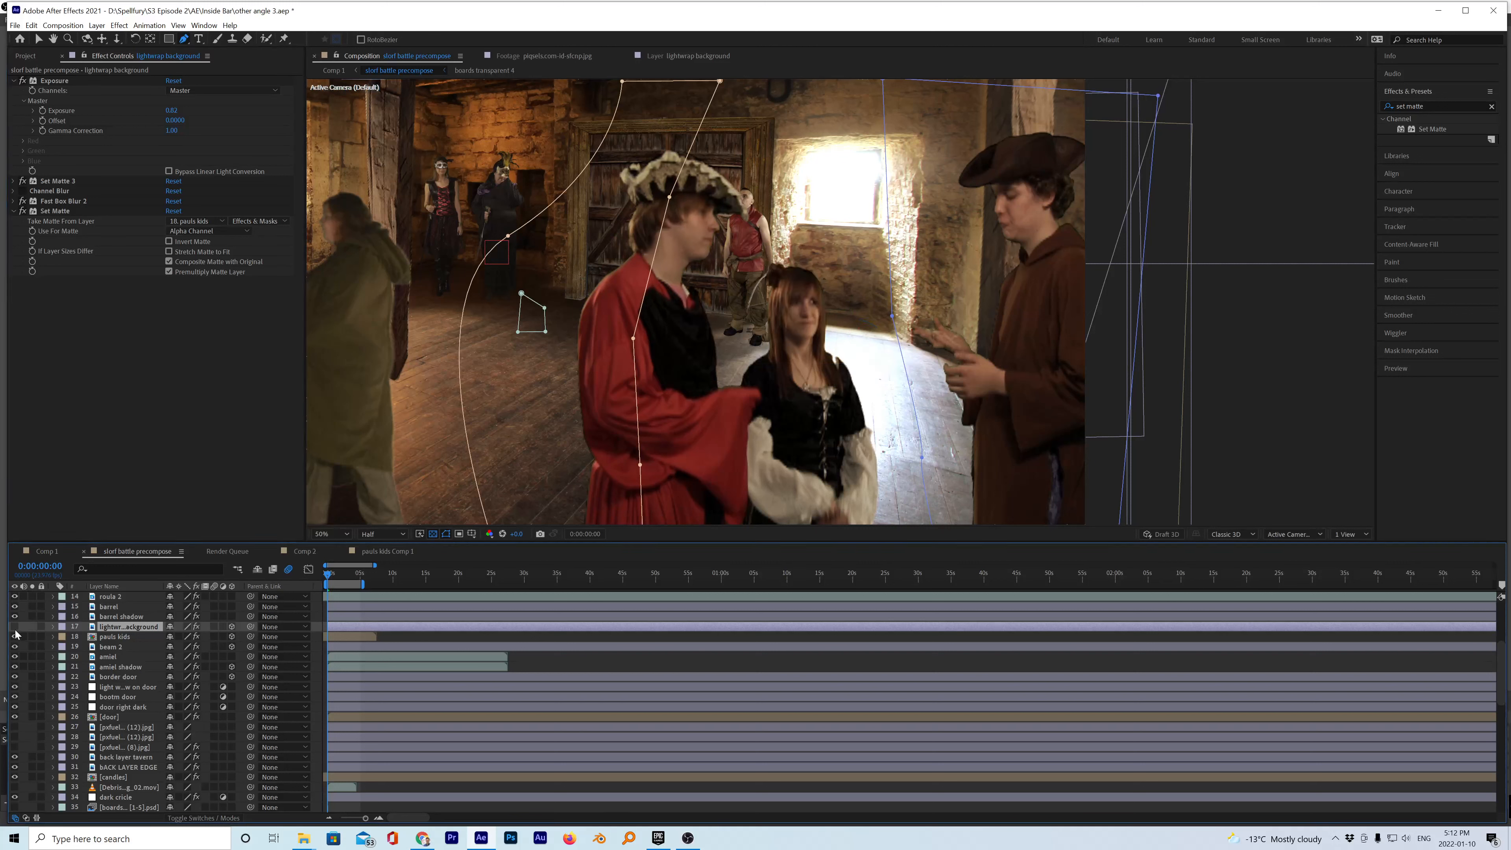
{"action": "left_click", "coordinate": [15, 628]}
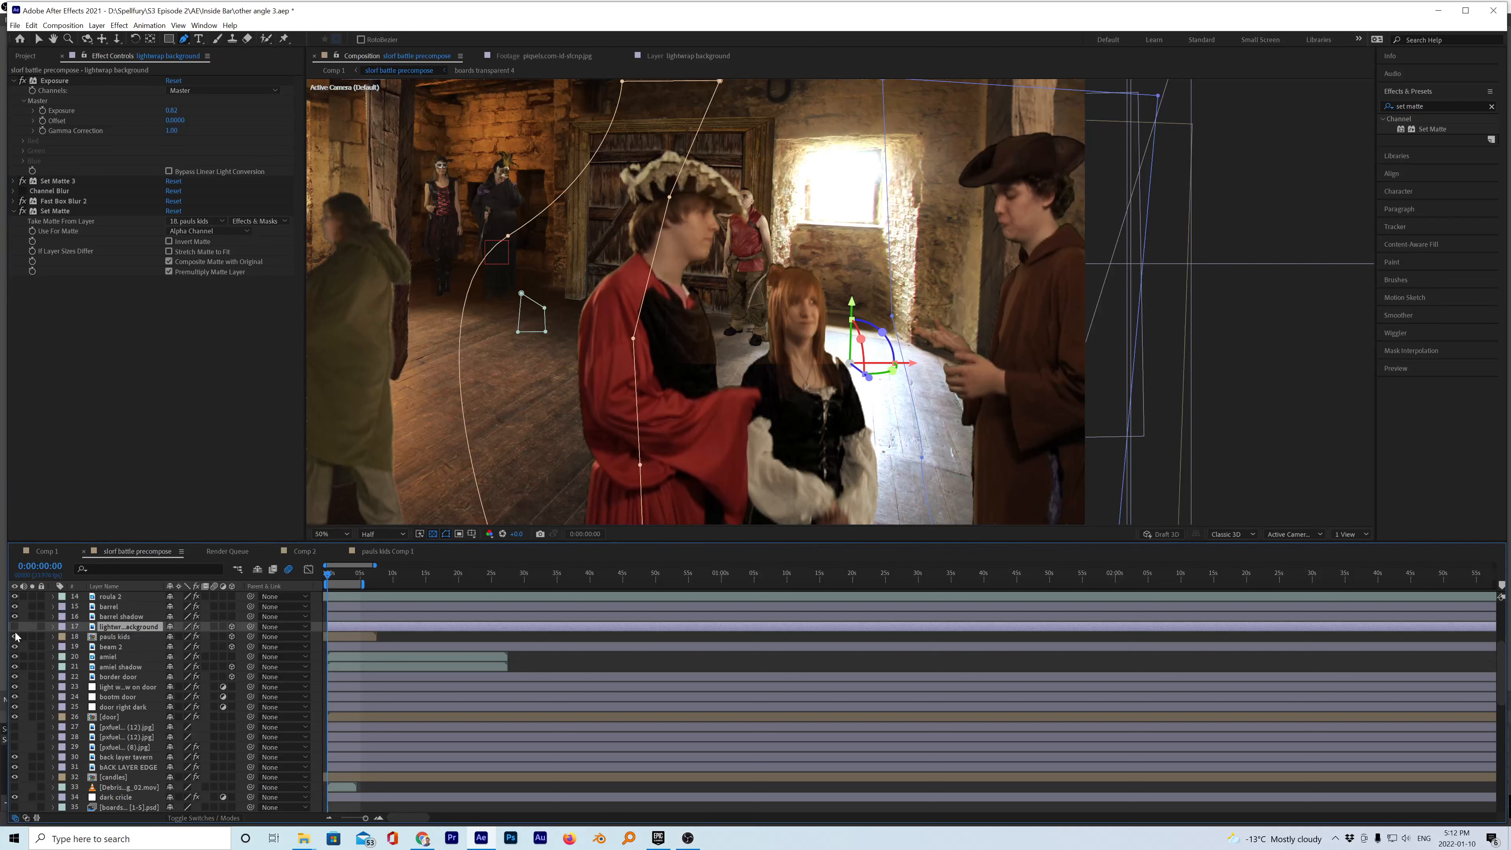
{"action": "left_click", "coordinate": [15, 635]}
{"action": "left_click", "coordinate": [15, 636]}
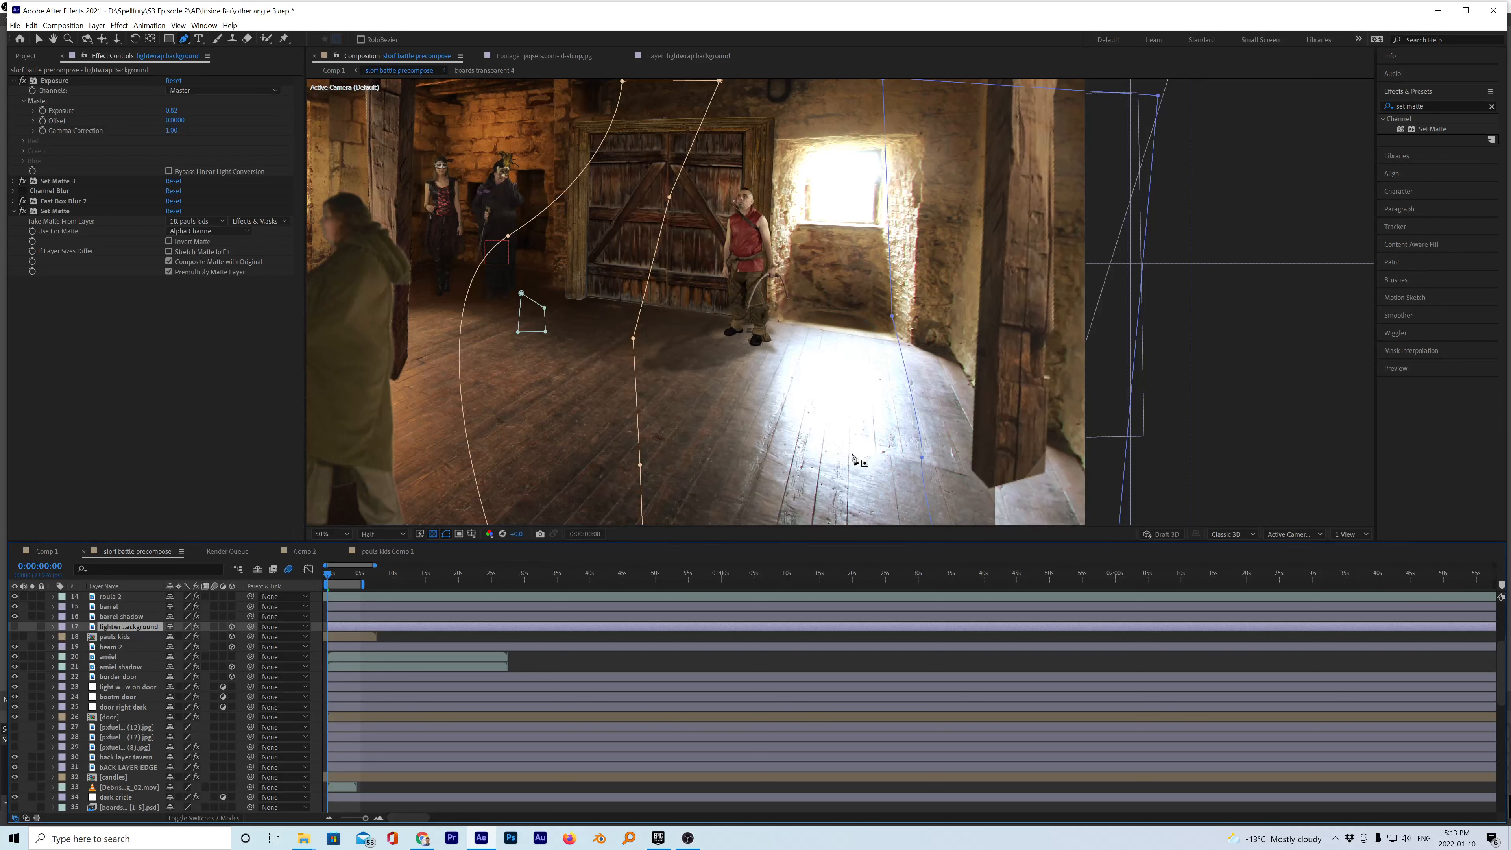
{"action": "left_click", "coordinate": [13, 636]}
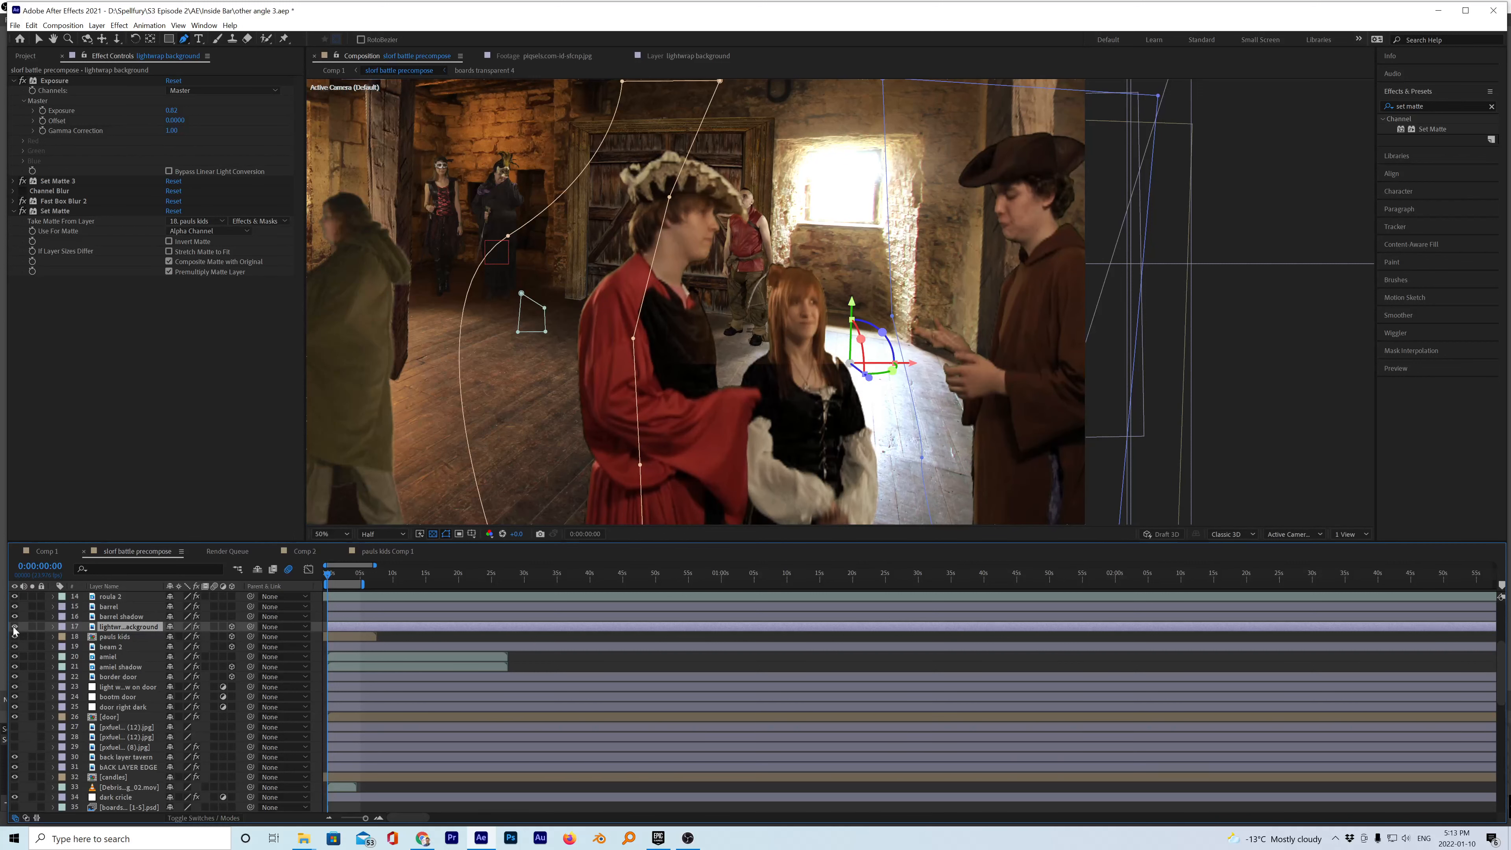
- Examine the whole tavern composite, and inspect the hair edges of the red-haired actress up close
{"action": "key", "text": "comma"}
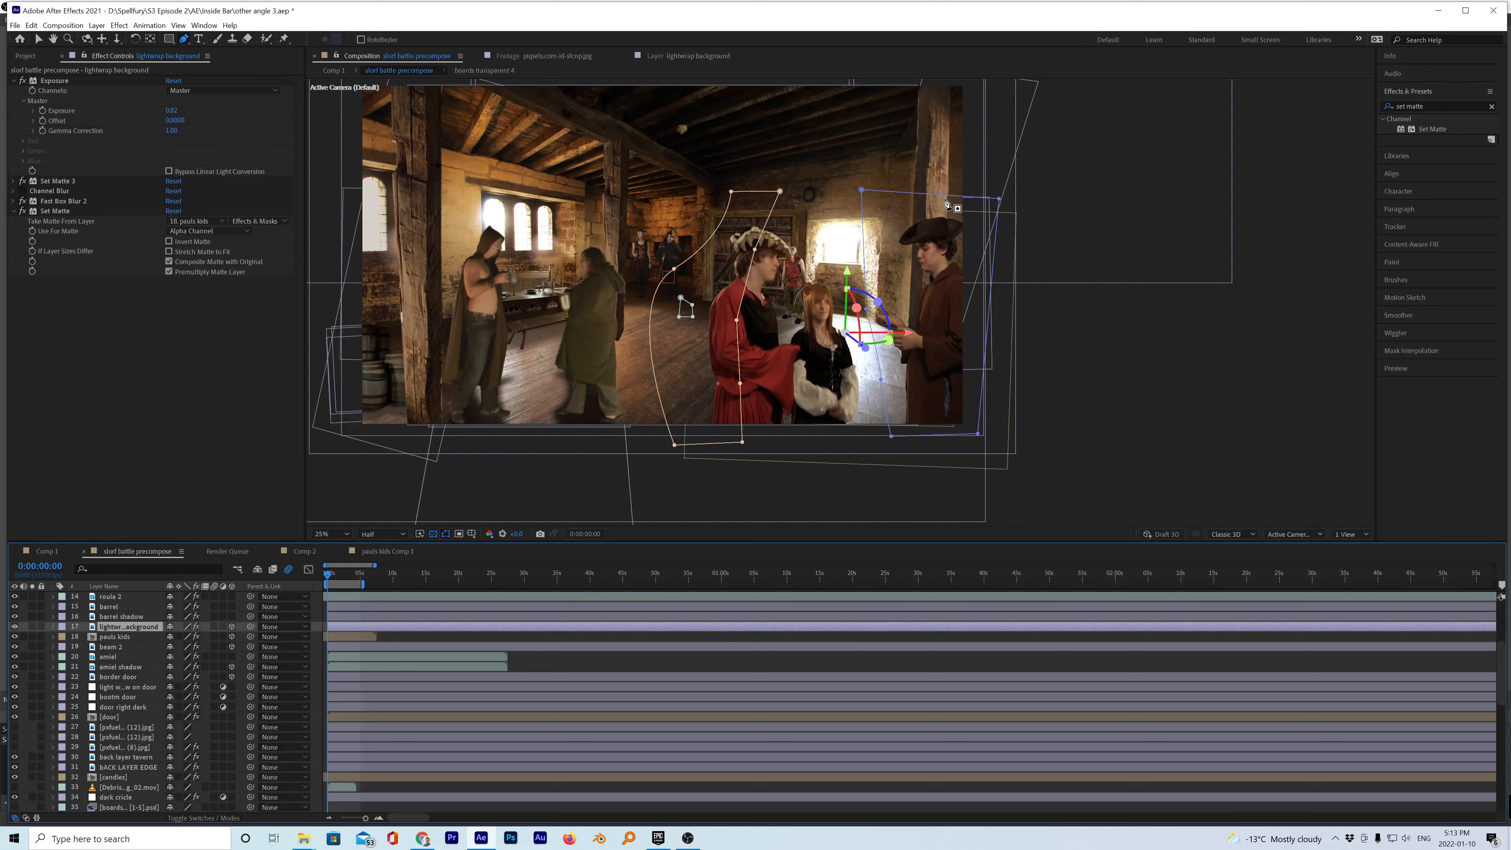
{"action": "scroll", "coordinate": [125, 635], "scroll_direction": "up", "scroll_amount": 2}
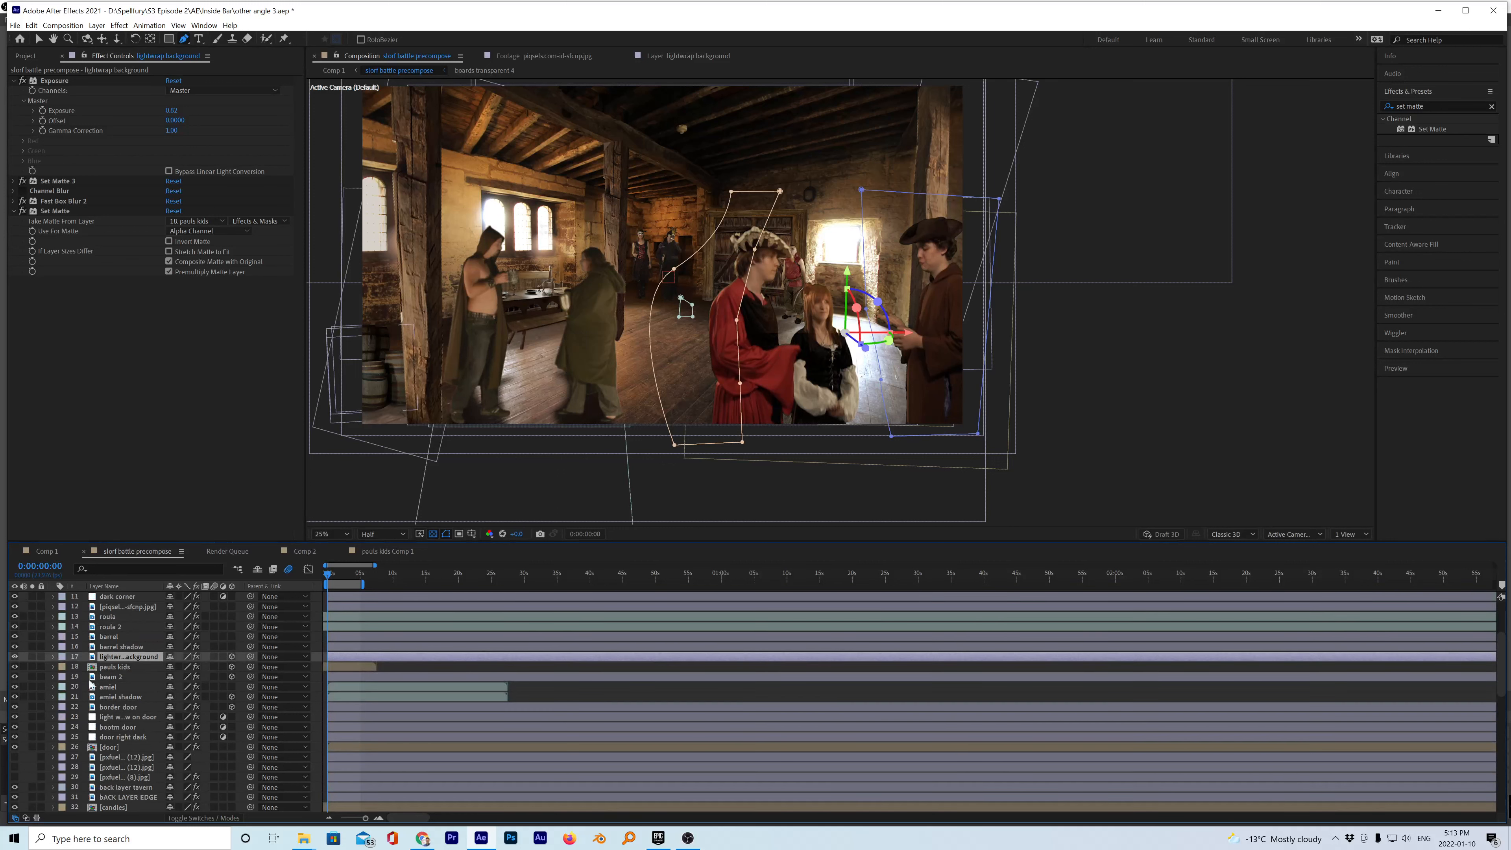
{"action": "scroll", "coordinate": [55, 655], "scroll_direction": "up", "scroll_amount": 4}
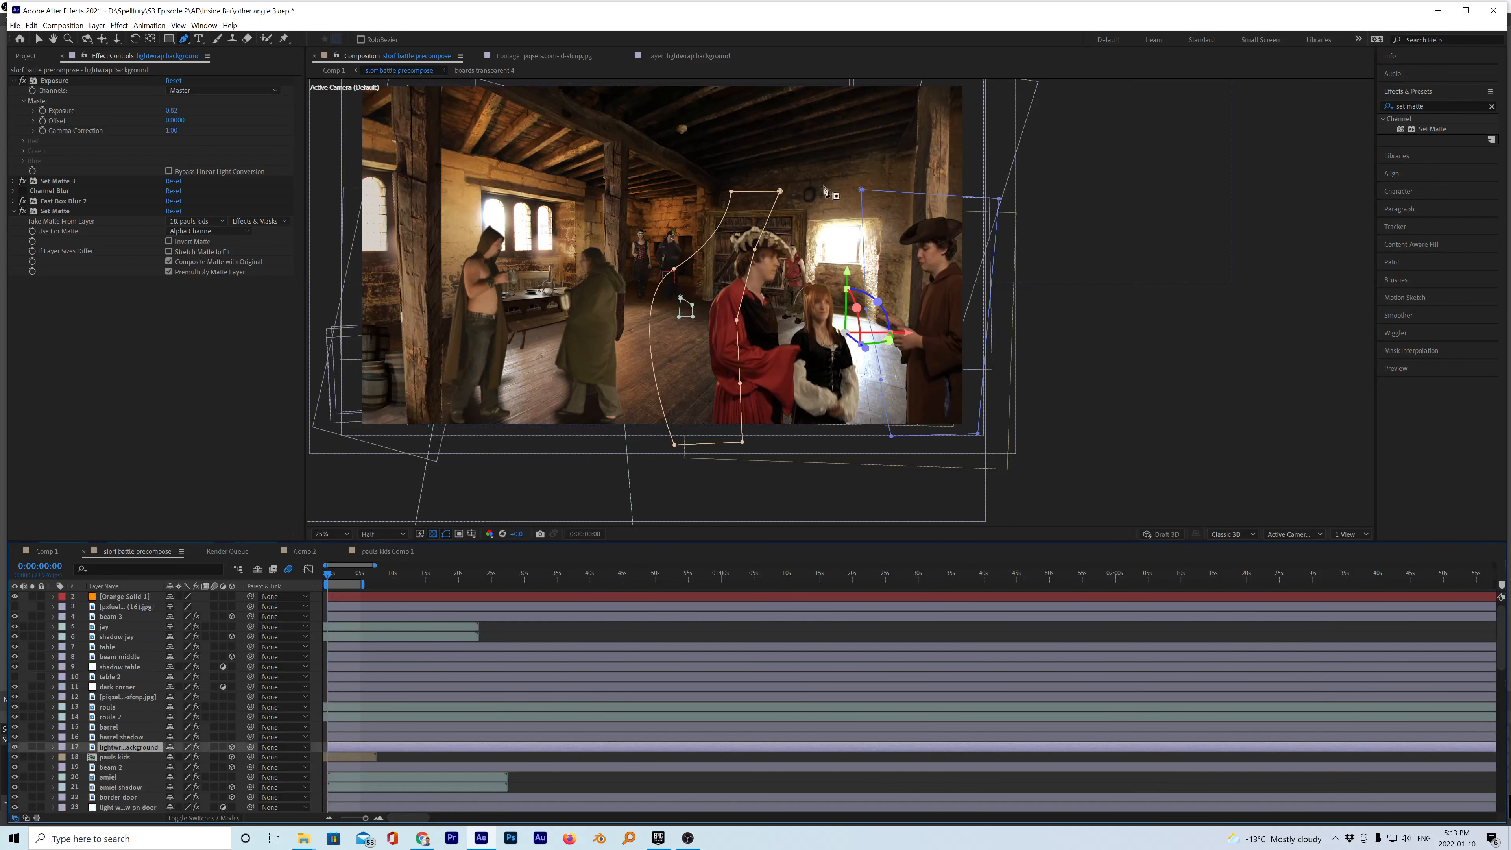
{"action": "scroll", "coordinate": [794, 264], "scroll_direction": "up", "scroll_amount": 6}
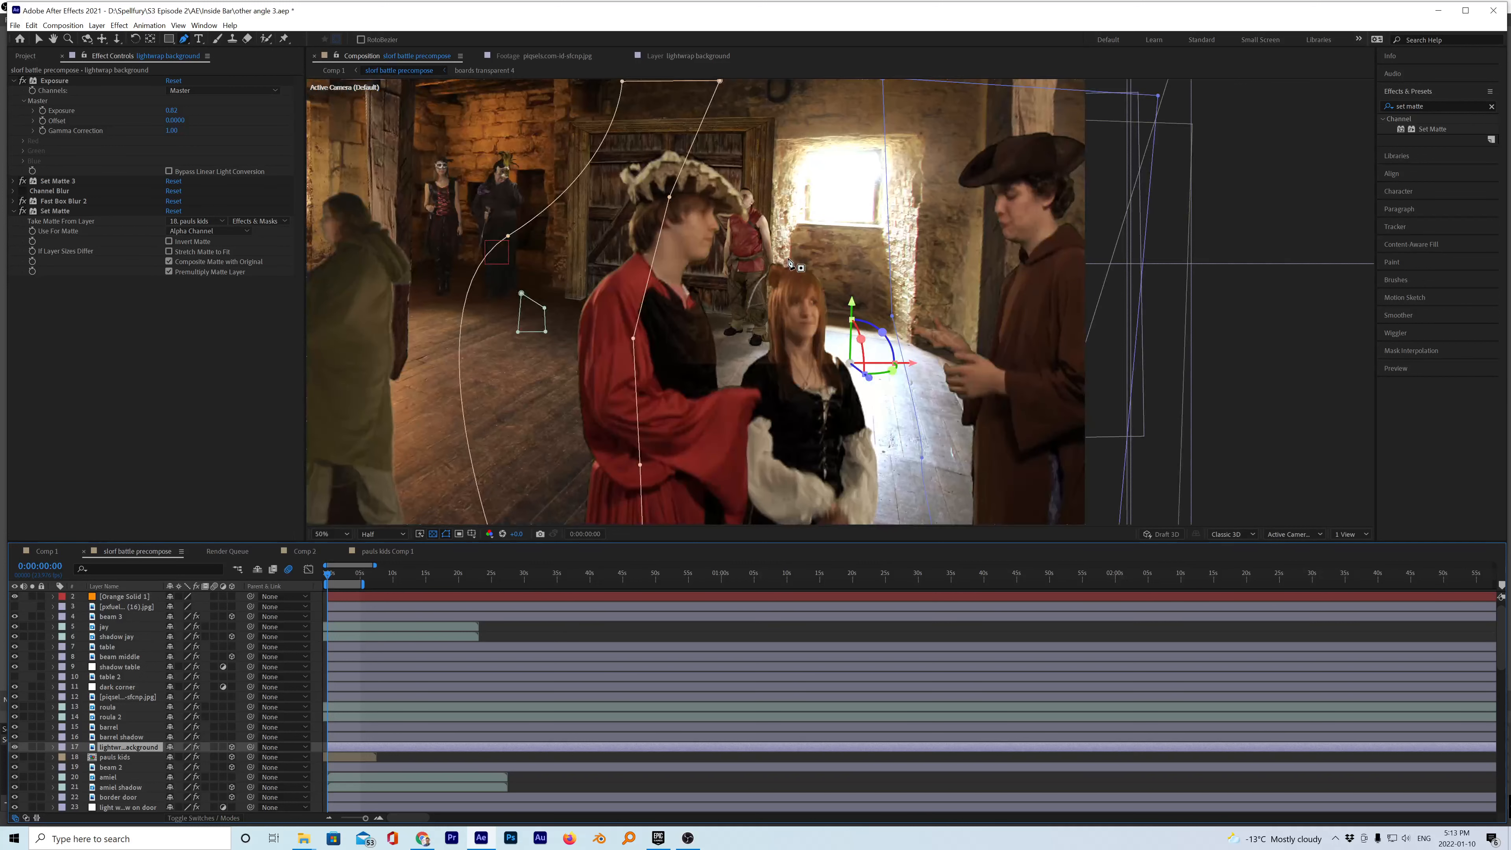
{"action": "scroll", "coordinate": [787, 266], "scroll_direction": "up", "scroll_amount": 2}
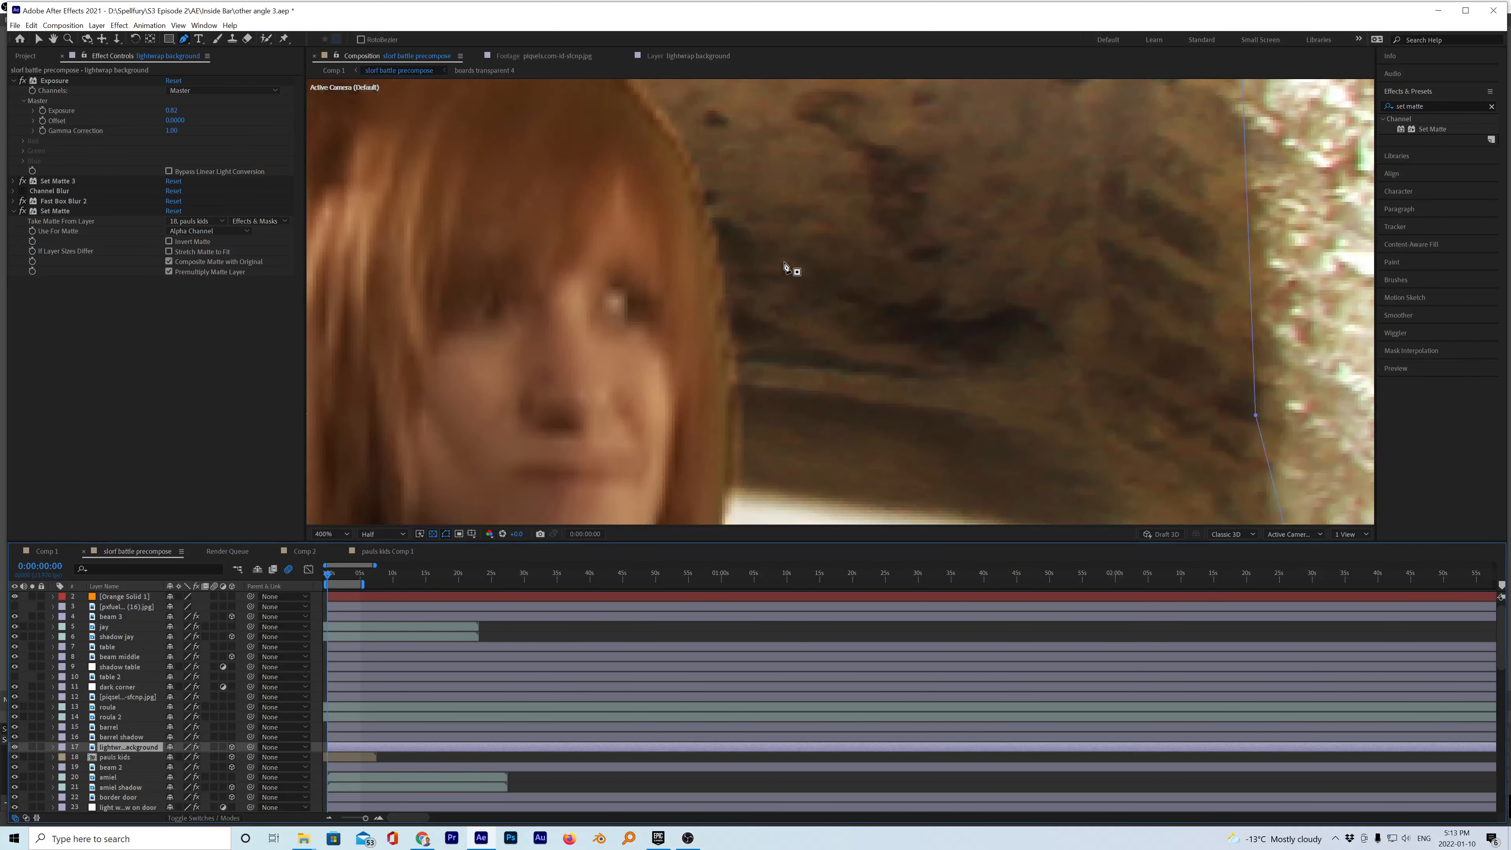
{"action": "scroll", "coordinate": [786, 269], "scroll_direction": "down", "scroll_amount": 2}
{"action": "scroll", "coordinate": [607, 270], "scroll_direction": "down", "scroll_amount": 2}
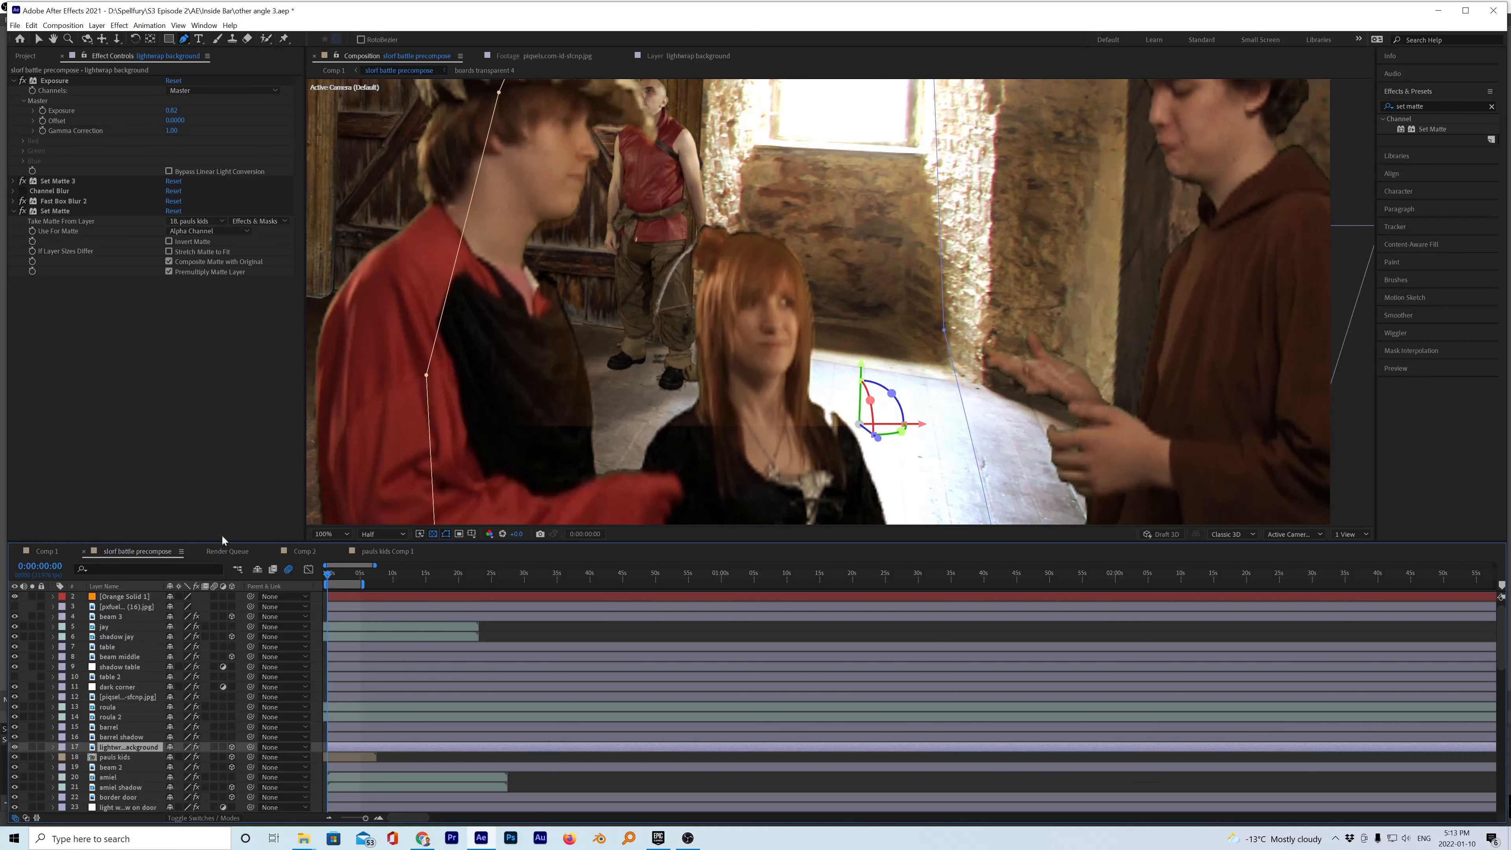
{"action": "key", "text": "comma"}
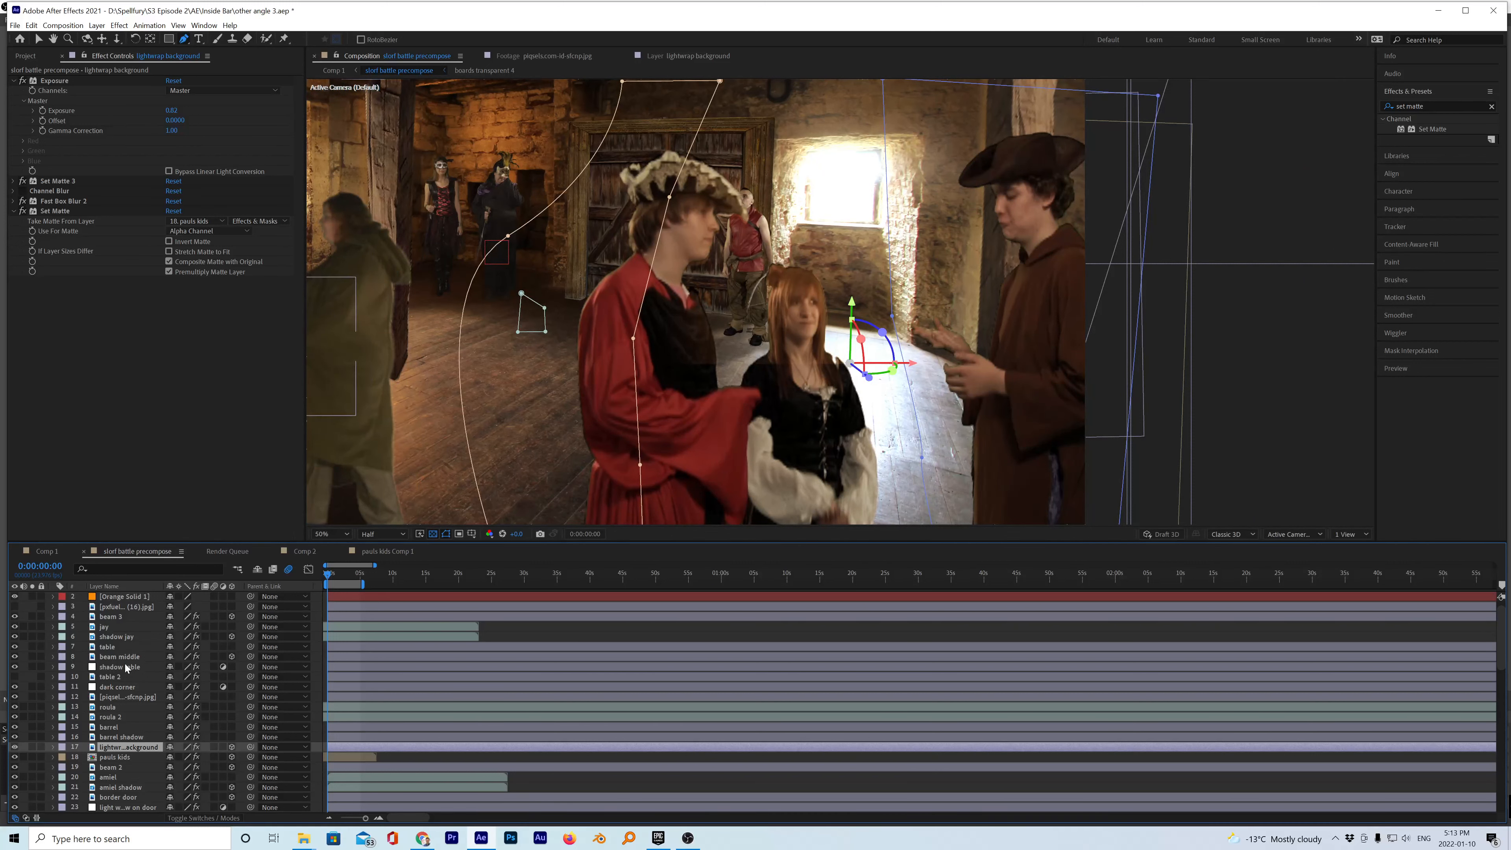
- Compare the tavern shot with the beam 3 layer hidden and shown
{"action": "scroll", "coordinate": [127, 668], "scroll_direction": "up", "scroll_amount": 1}
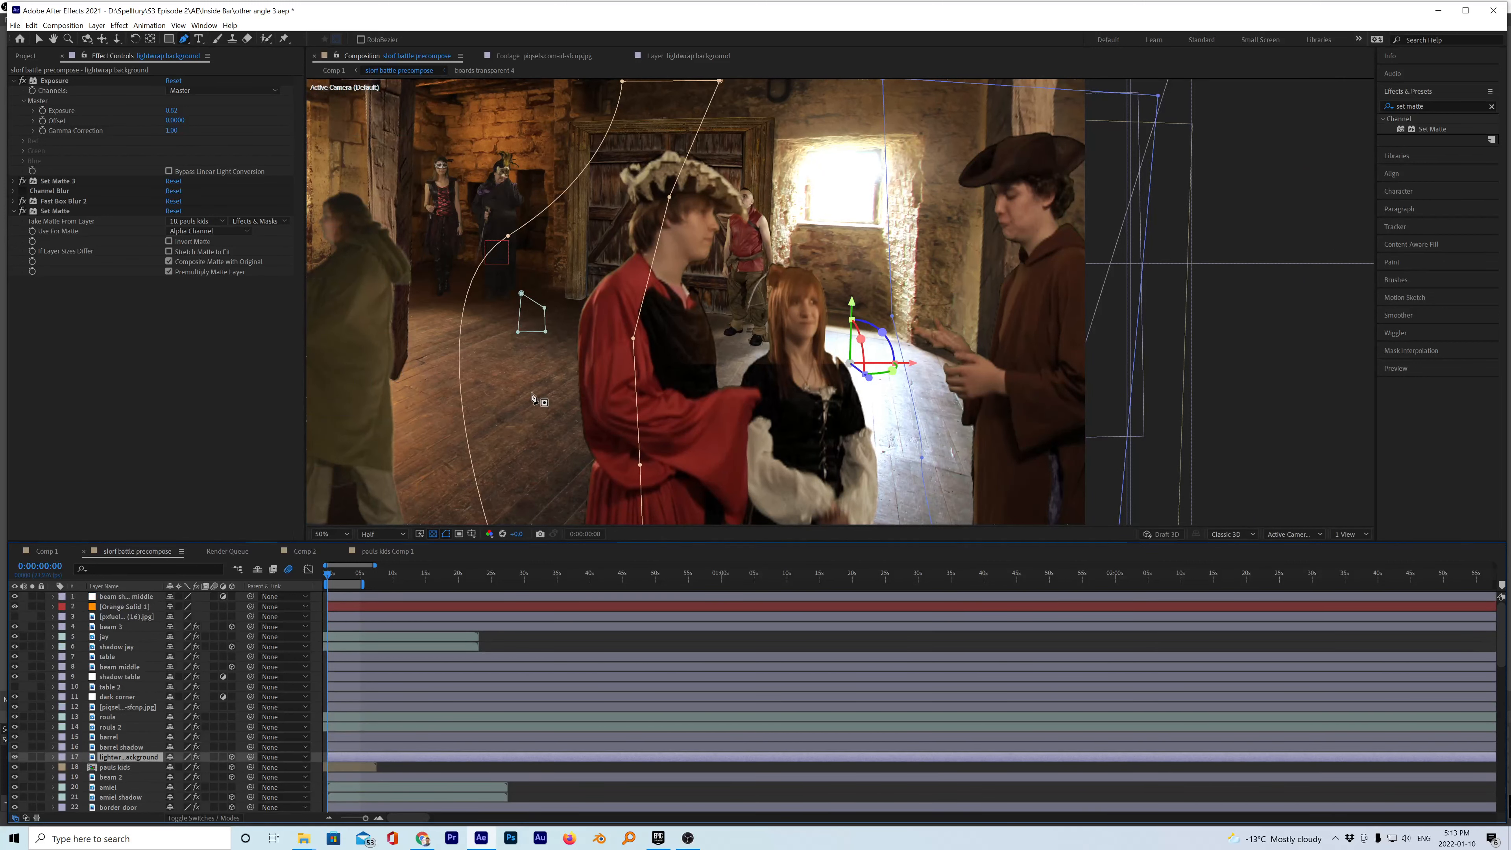
{"action": "key", "text": "comma"}
{"action": "key", "text": "comma"}
{"action": "key", "text": "comma"}
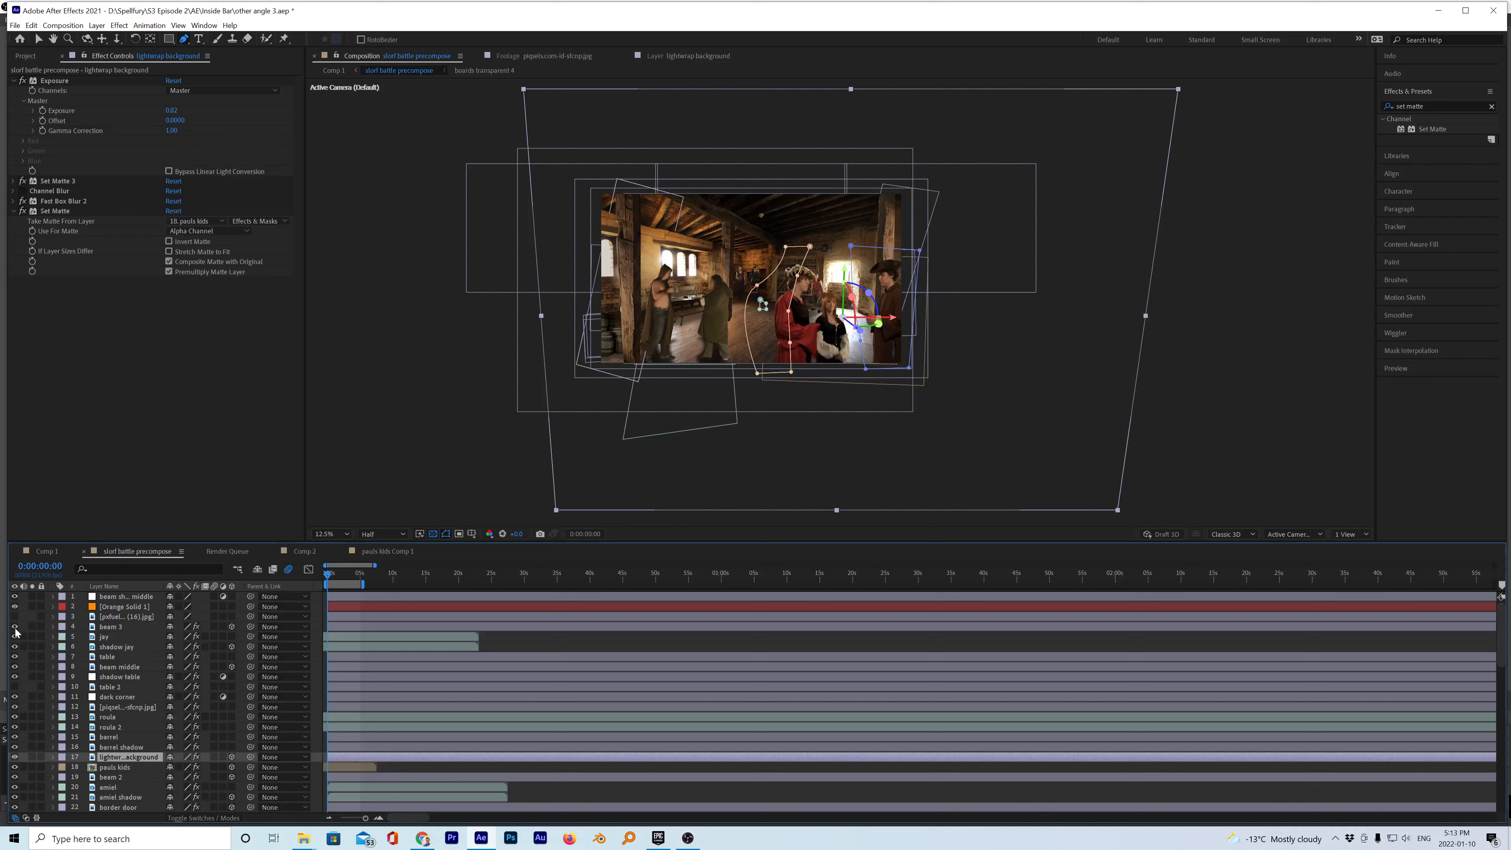
{"action": "left_click", "coordinate": [15, 627]}
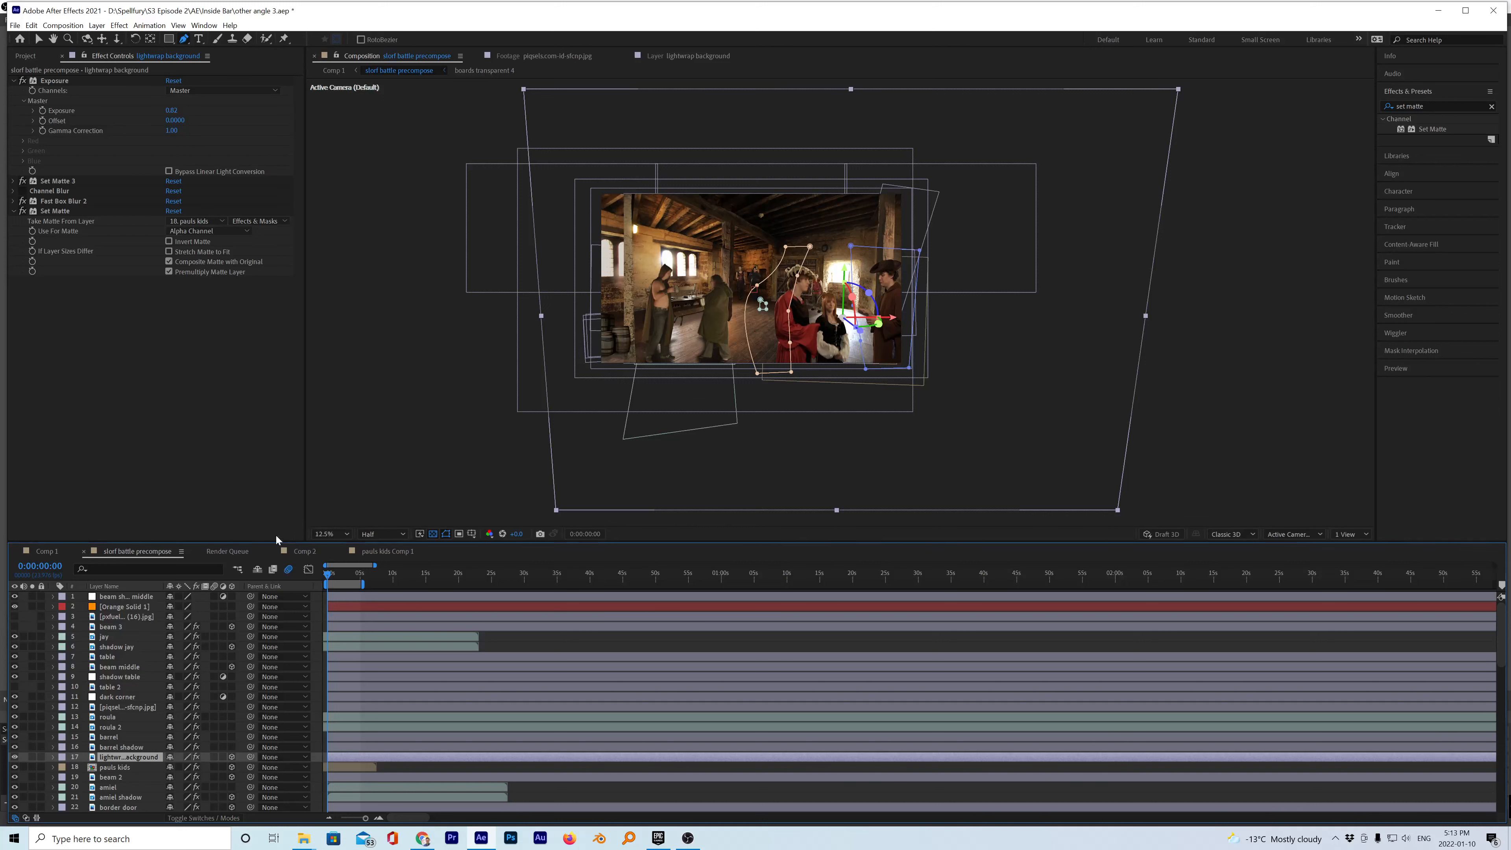
{"action": "scroll", "coordinate": [629, 253], "scroll_direction": "up", "scroll_amount": 4}
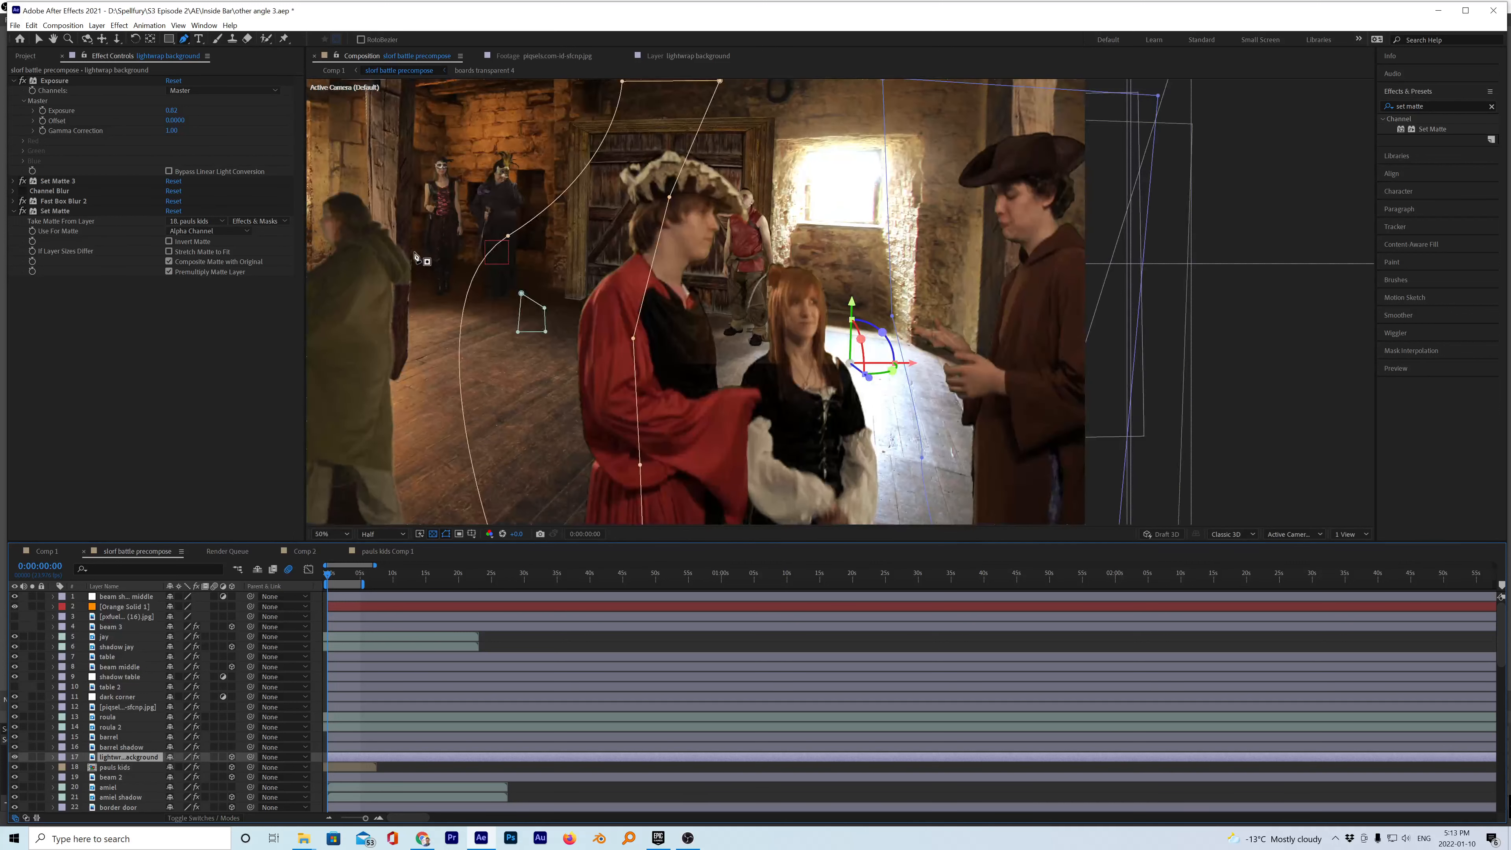
{"action": "scroll", "coordinate": [427, 261], "scroll_direction": "down", "scroll_amount": 2}
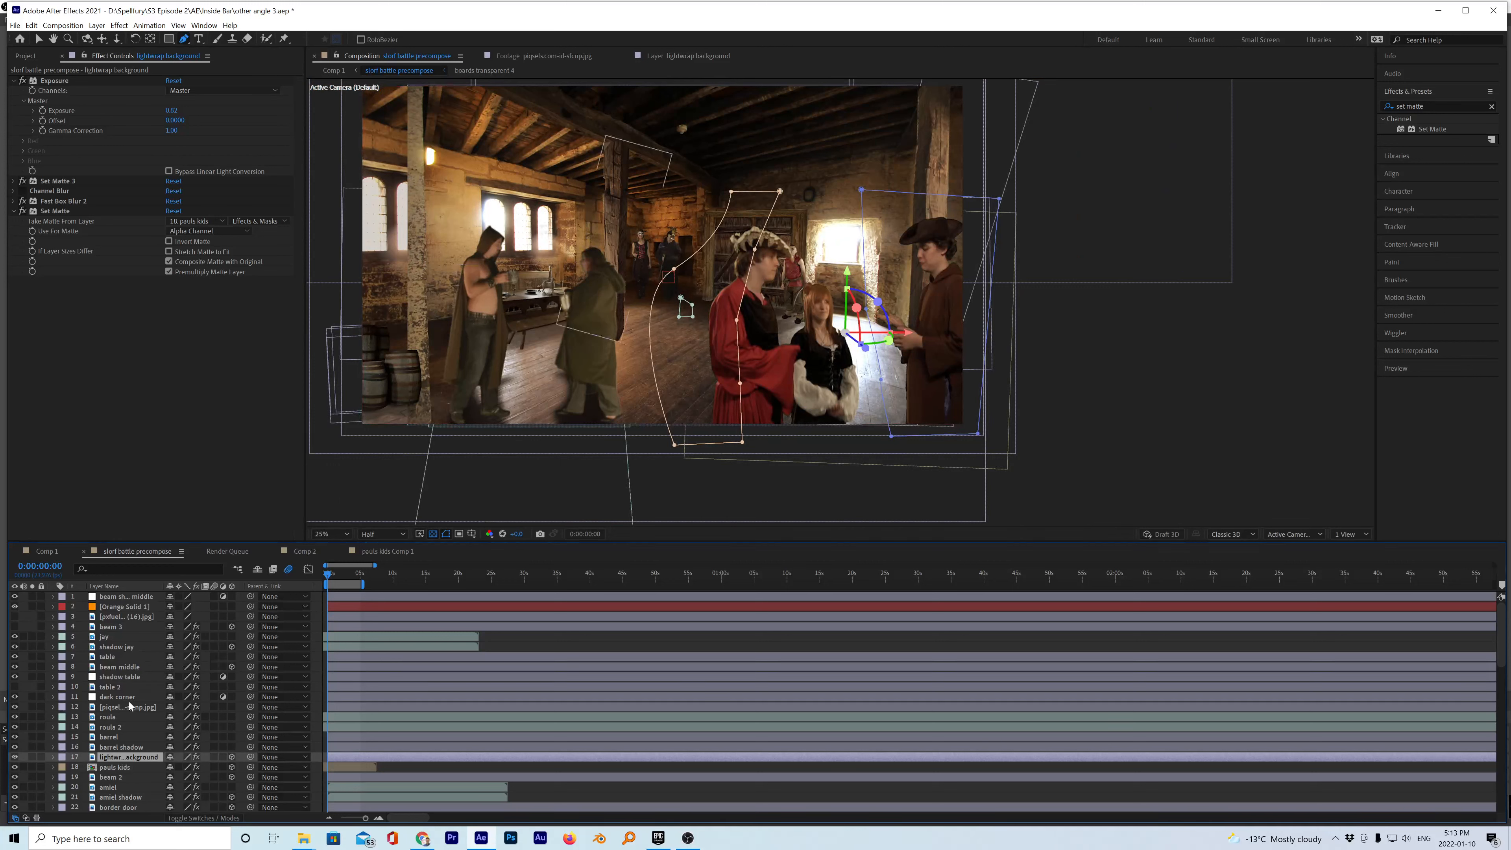
{"action": "left_click", "coordinate": [14, 627]}
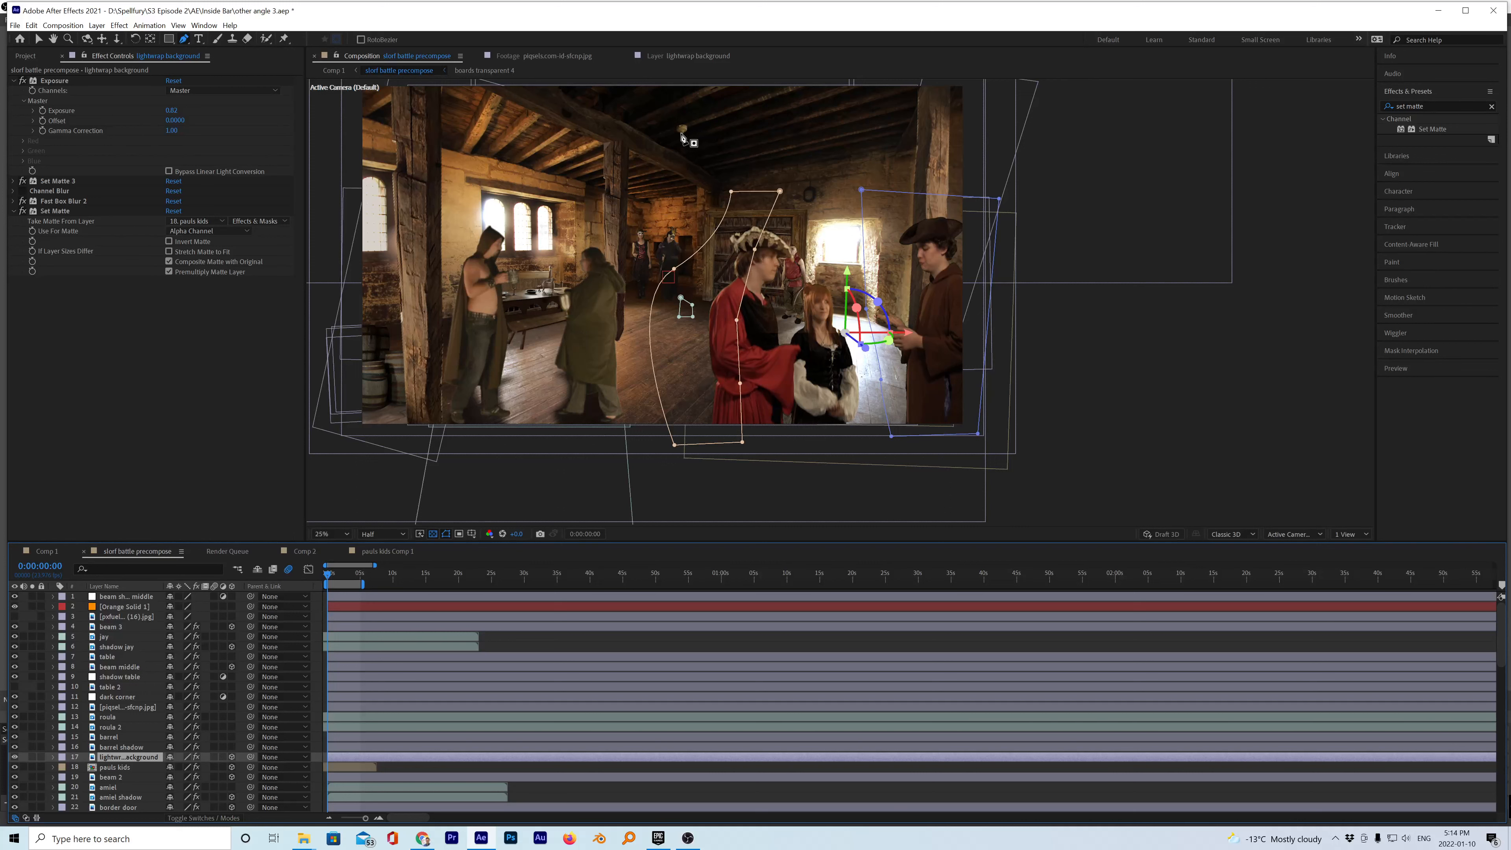
- Examine the ceiling beams, the door and bright window, and the two cloaked actors beside the table in the tavern composite
{"action": "key", "text": "period"}
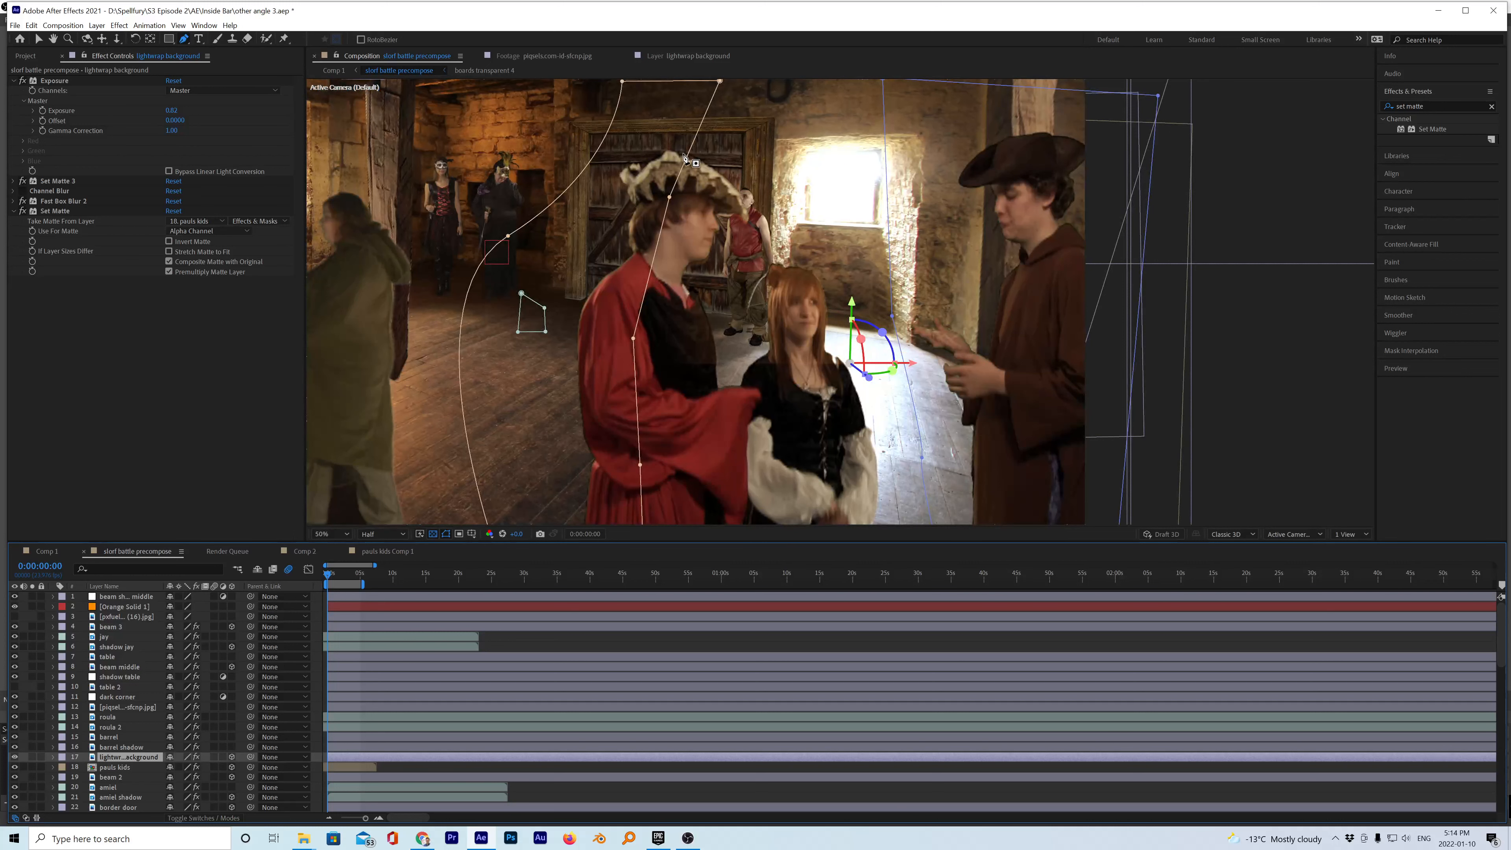
{"action": "left_click_drag", "start_coordinate": [685, 157], "coordinate": [758, 372]}
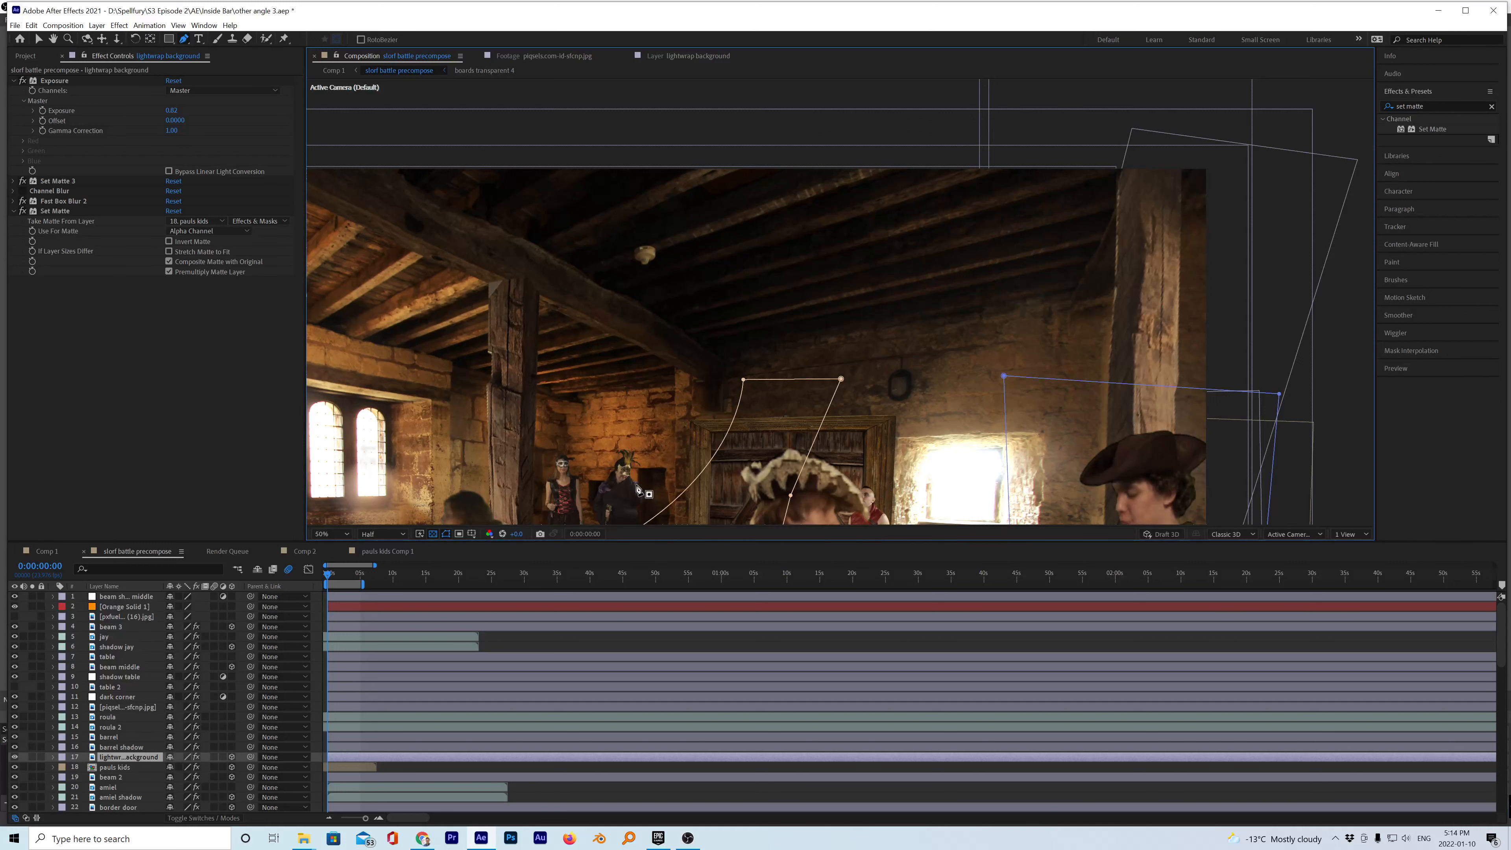
{"action": "left_click_drag", "start_coordinate": [638, 489], "coordinate": [669, 343]}
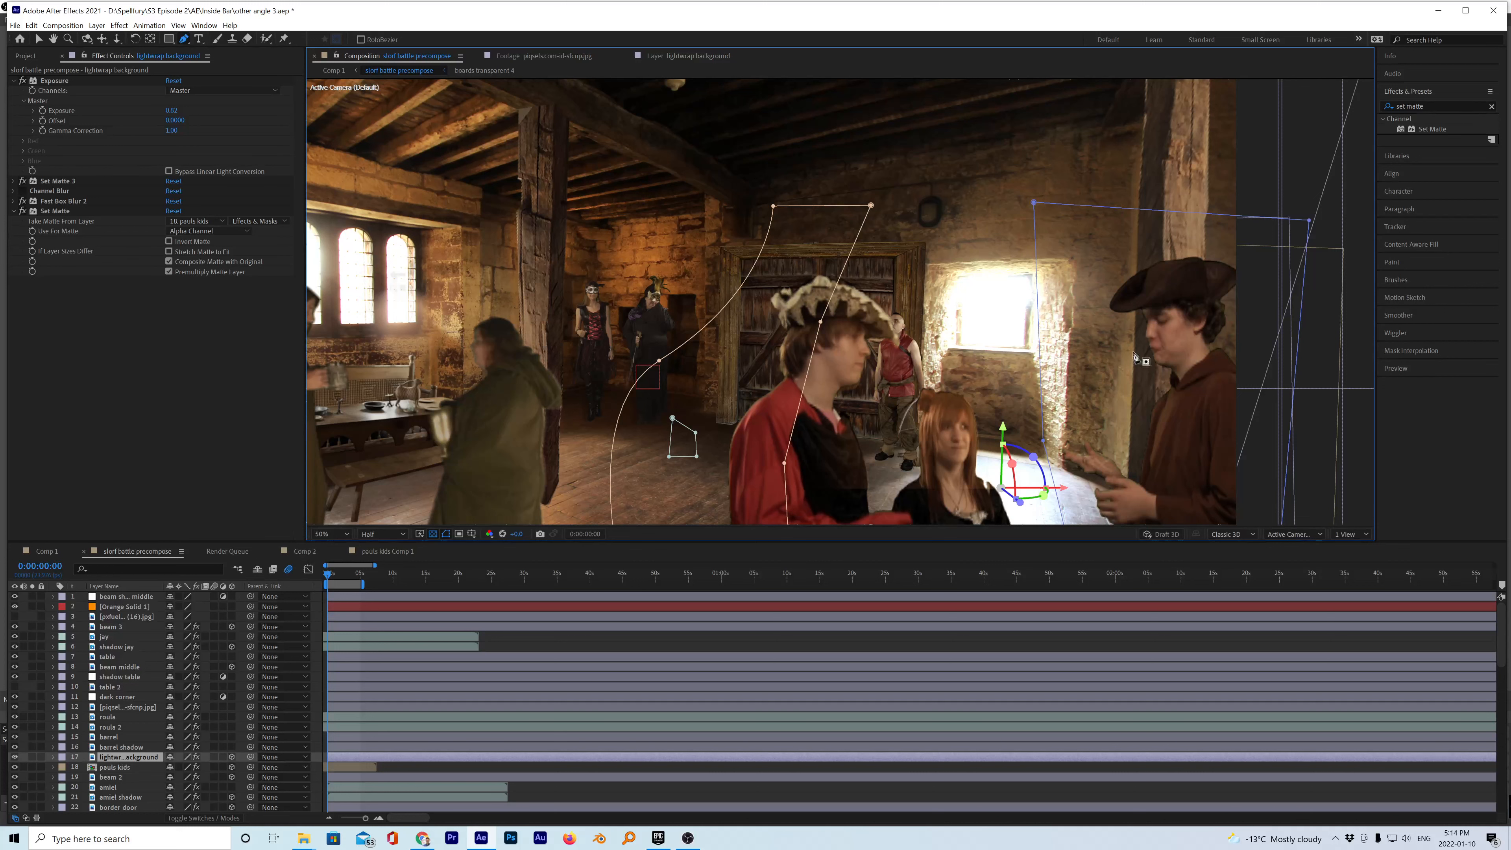
{"action": "scroll", "coordinate": [945, 403], "scroll_direction": "up", "scroll_amount": 1}
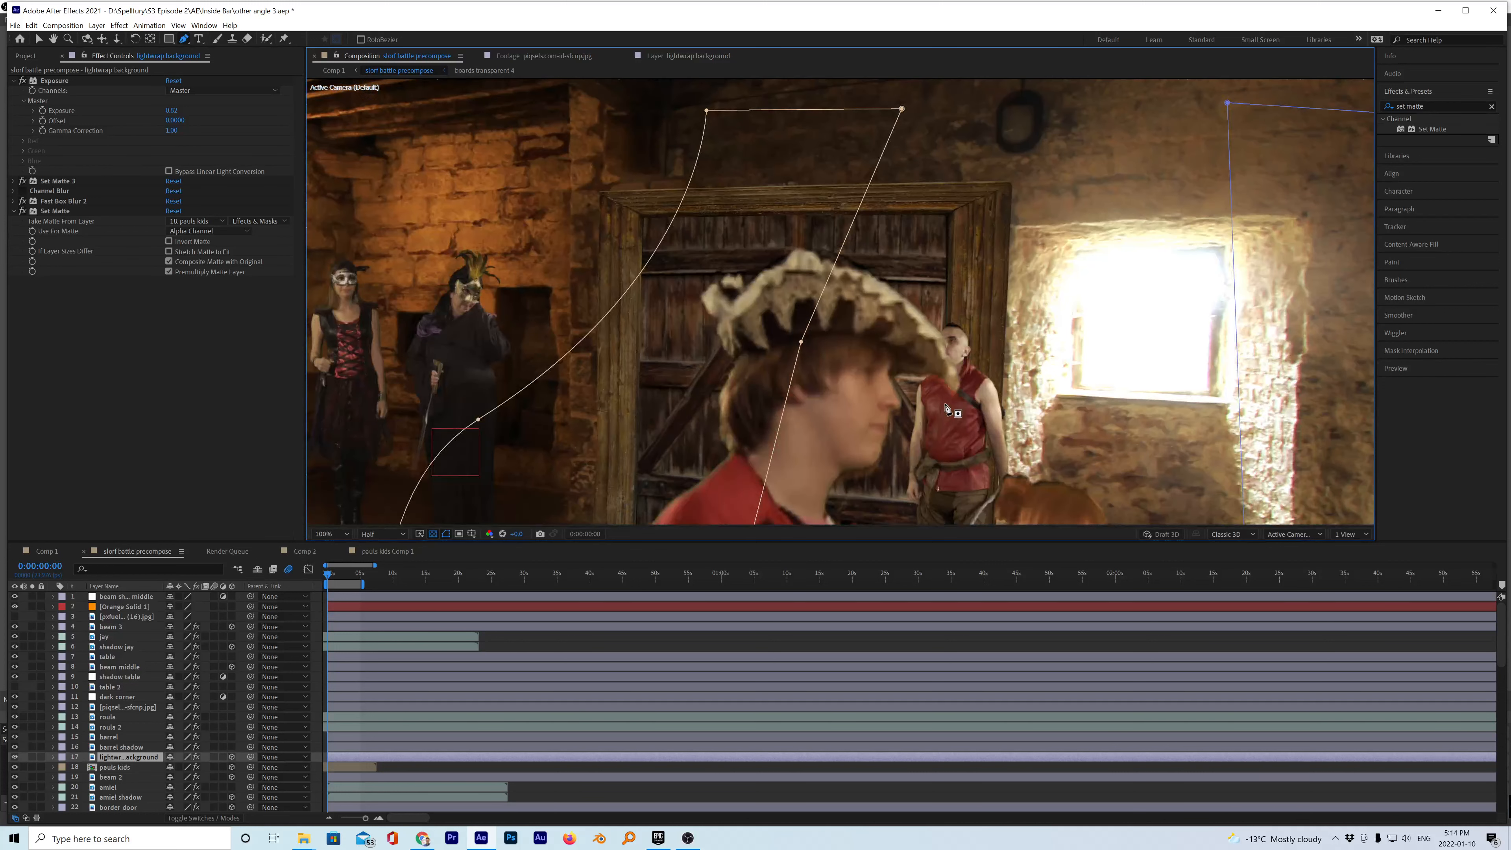
{"action": "scroll", "coordinate": [945, 403], "scroll_direction": "down", "scroll_amount": 1}
{"action": "left_click", "coordinate": [547, 400]}
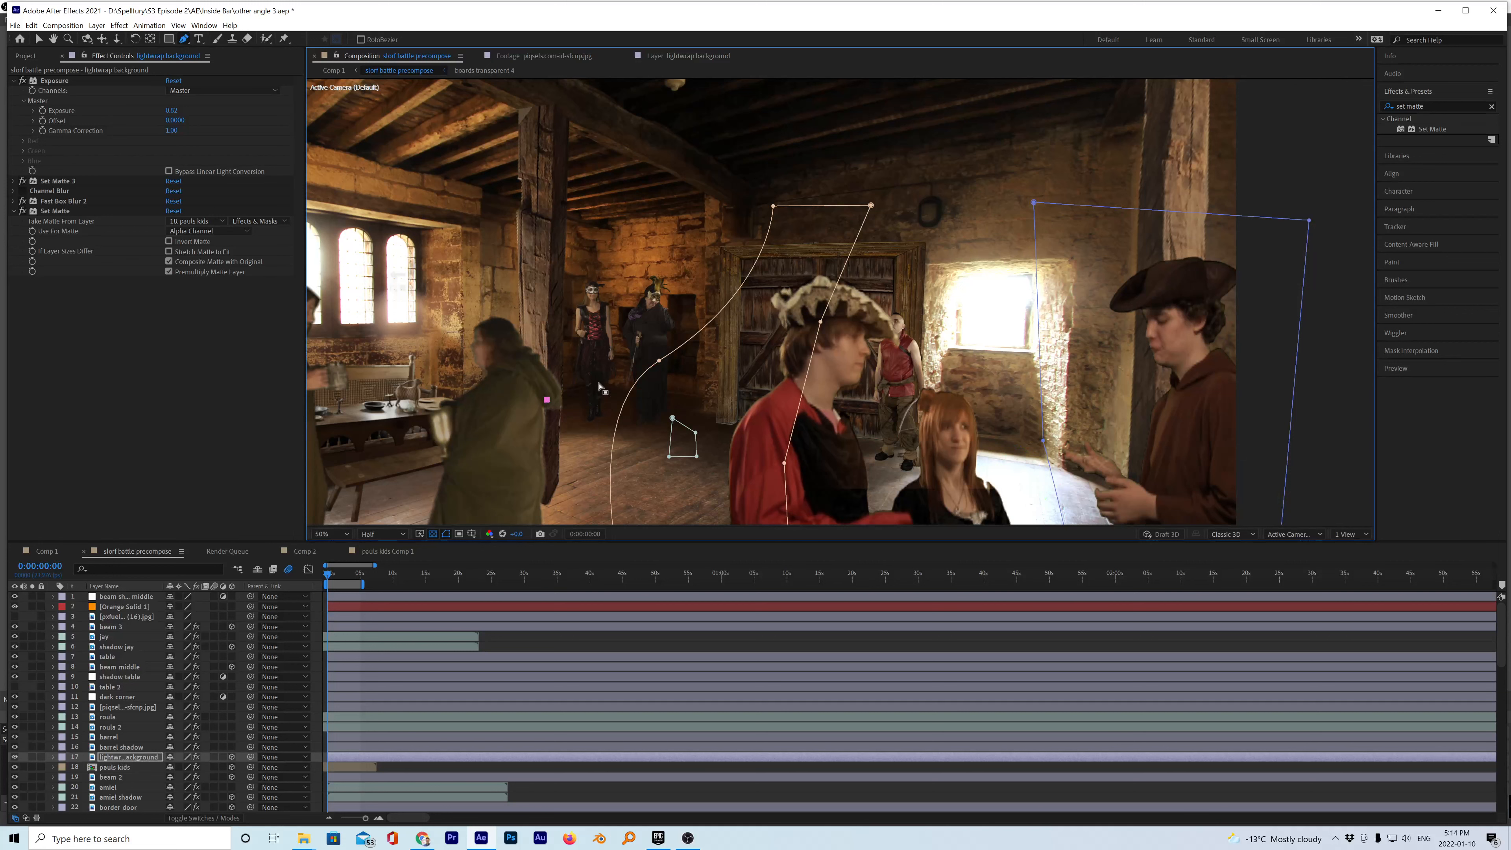
{"action": "key", "text": "ctrl+z"}
{"action": "key", "text": "h"}
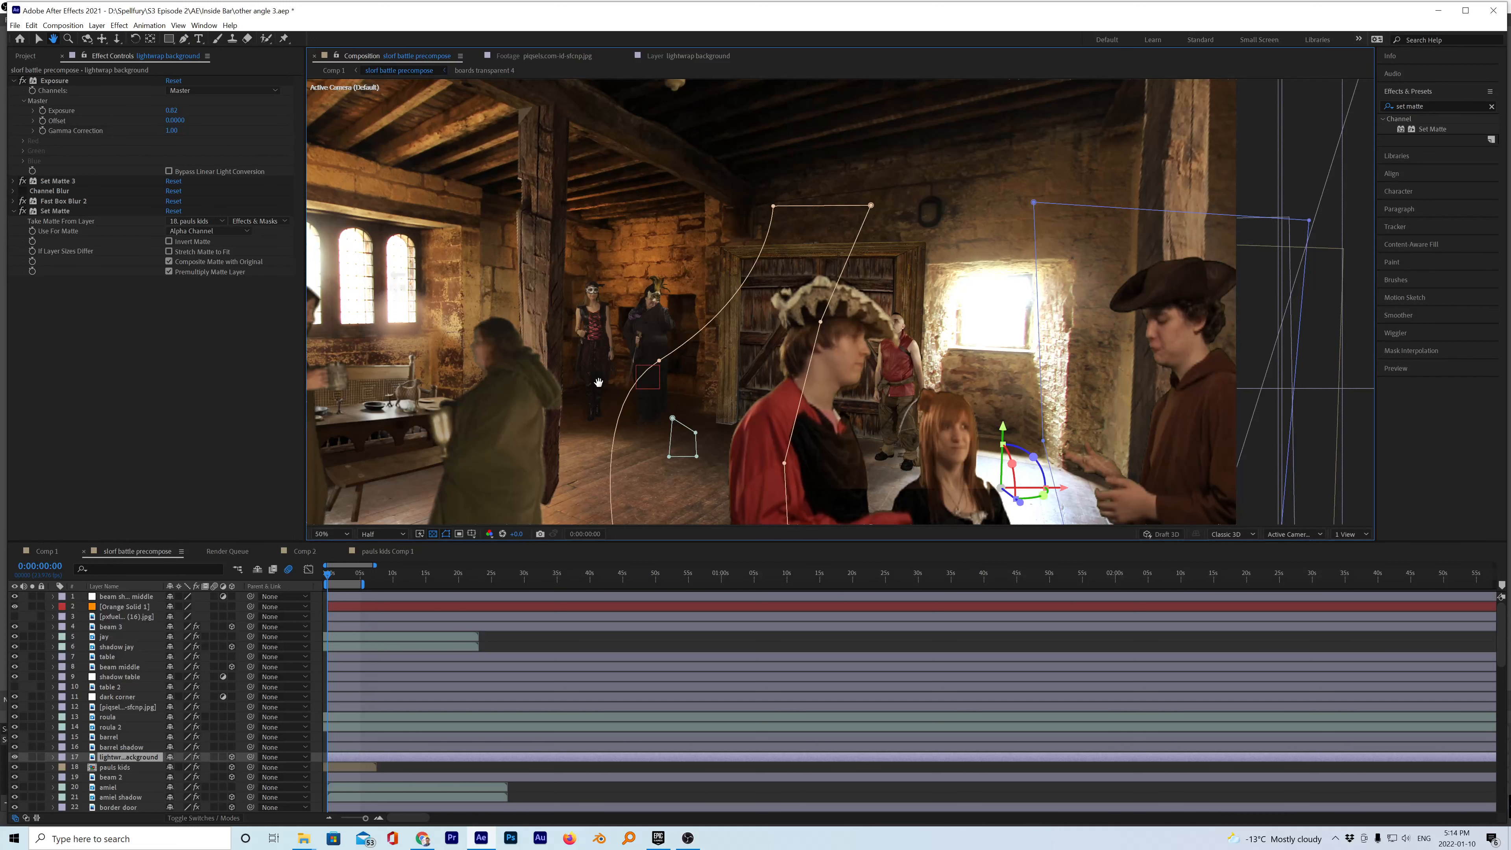
{"action": "left_click_drag", "start_coordinate": [680, 416], "coordinate": [1063, 360]}
{"action": "key", "text": "g"}
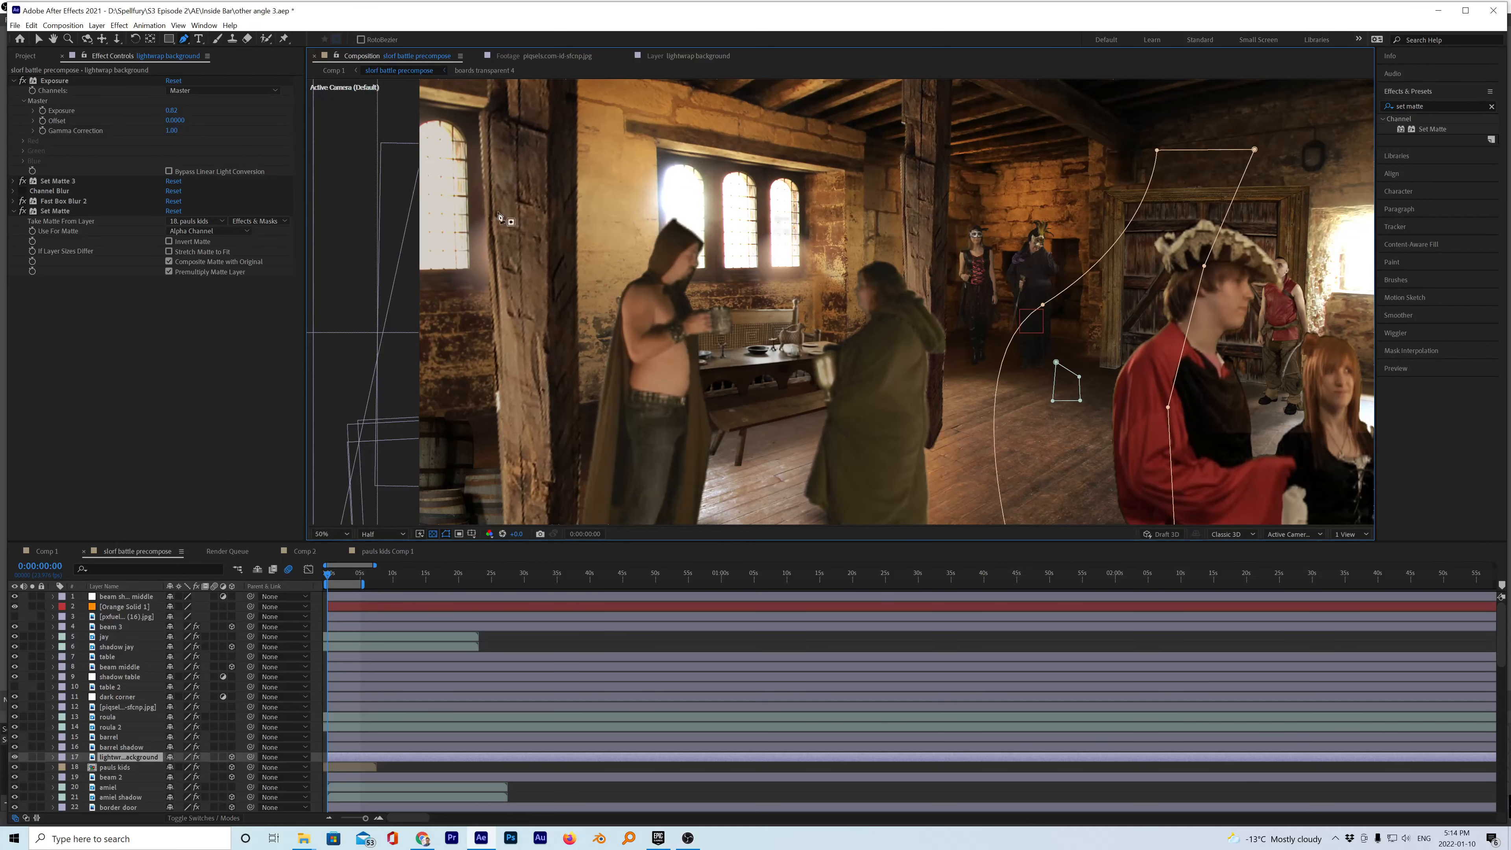
{"action": "key", "text": "slash"}
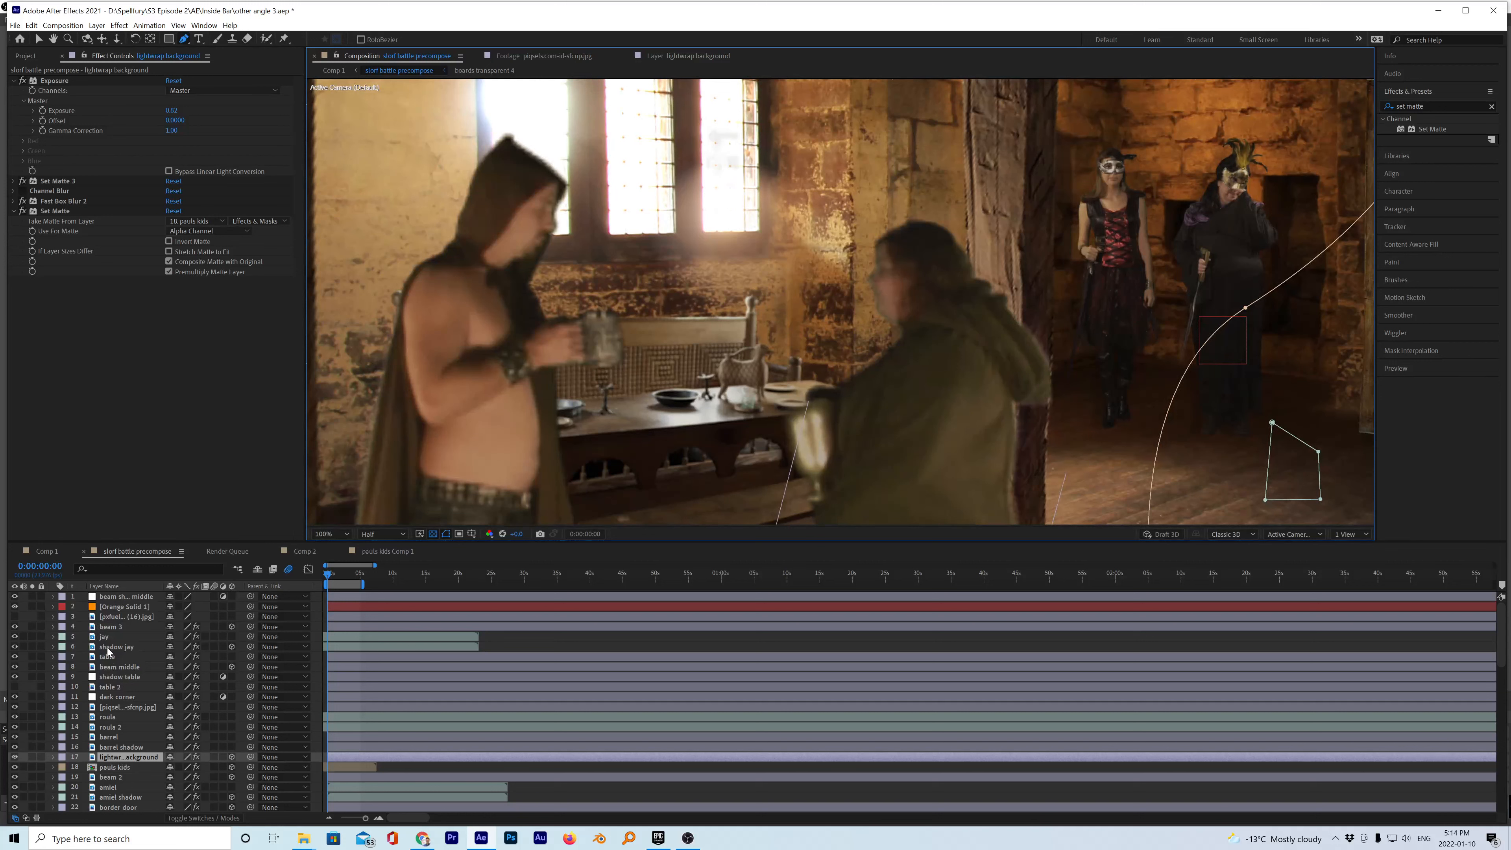
- Compare the tavern shot with the jay layer hidden and shown, and review the effects on that layer
{"action": "left_click", "coordinate": [105, 636]}
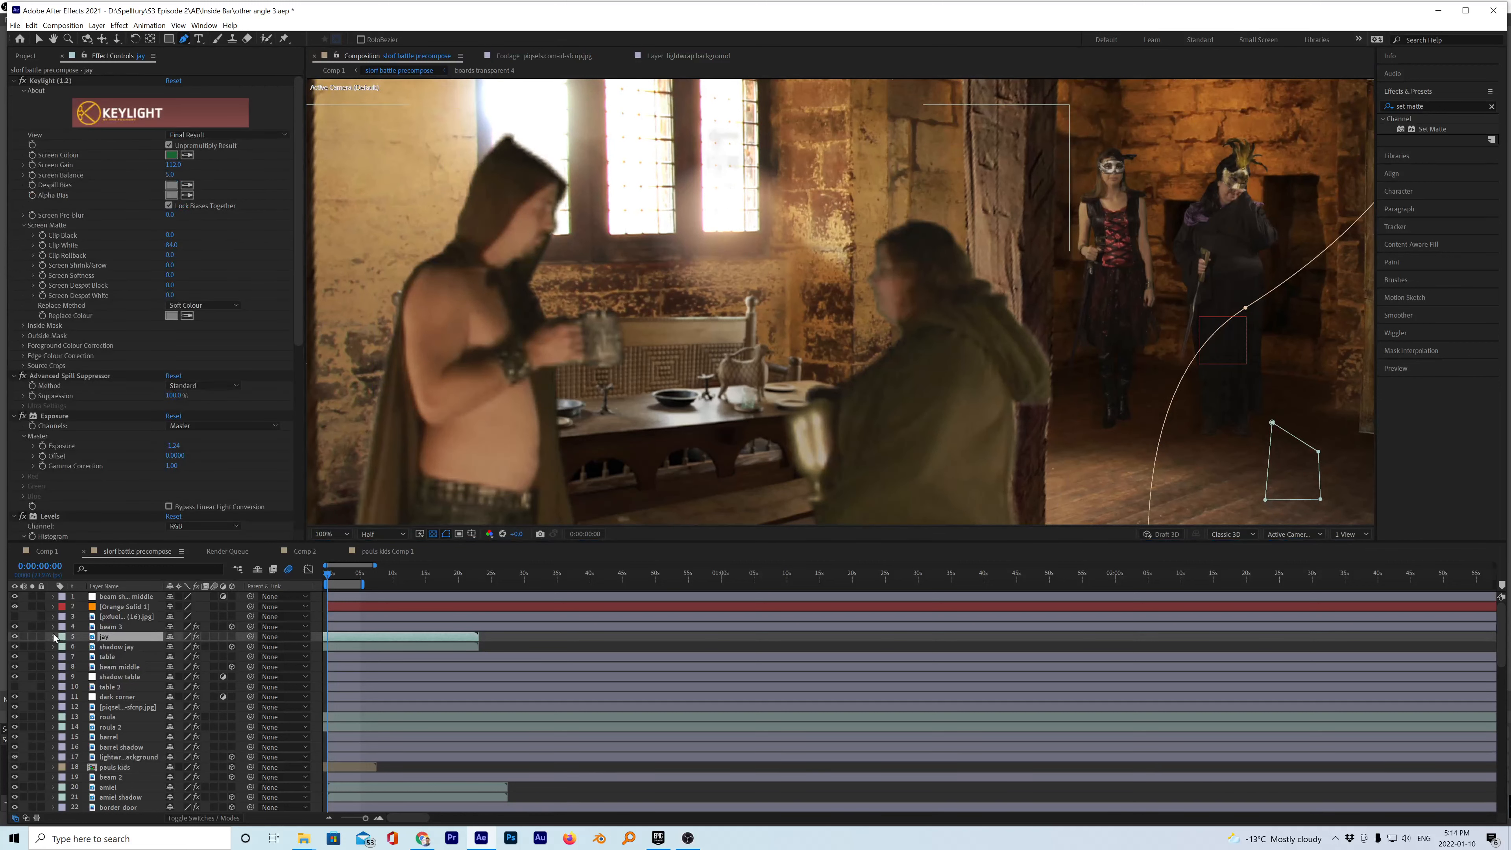
{"action": "left_click", "coordinate": [15, 636]}
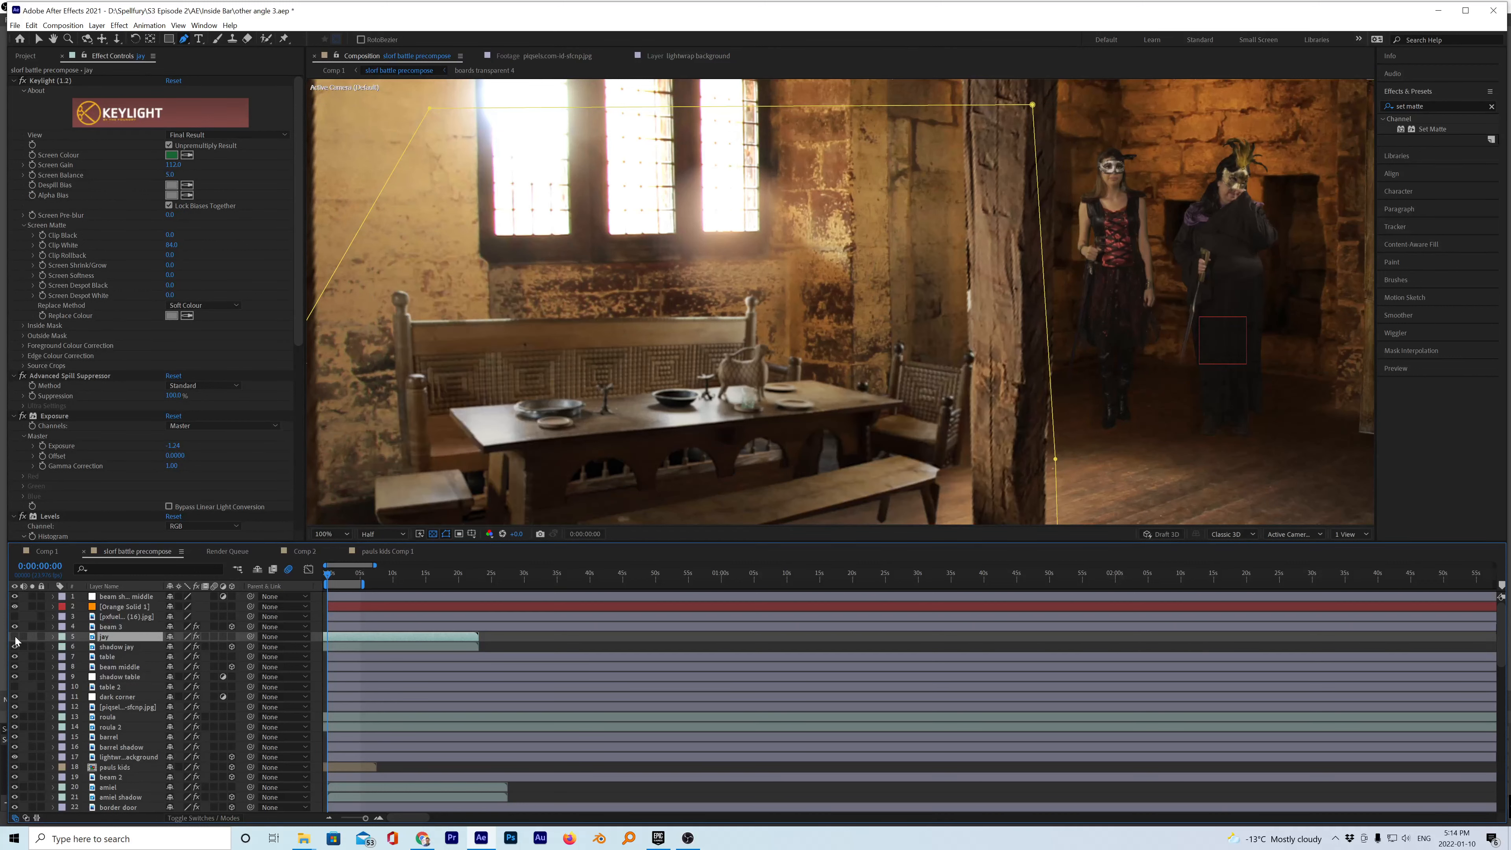
{"action": "left_click", "coordinate": [15, 637]}
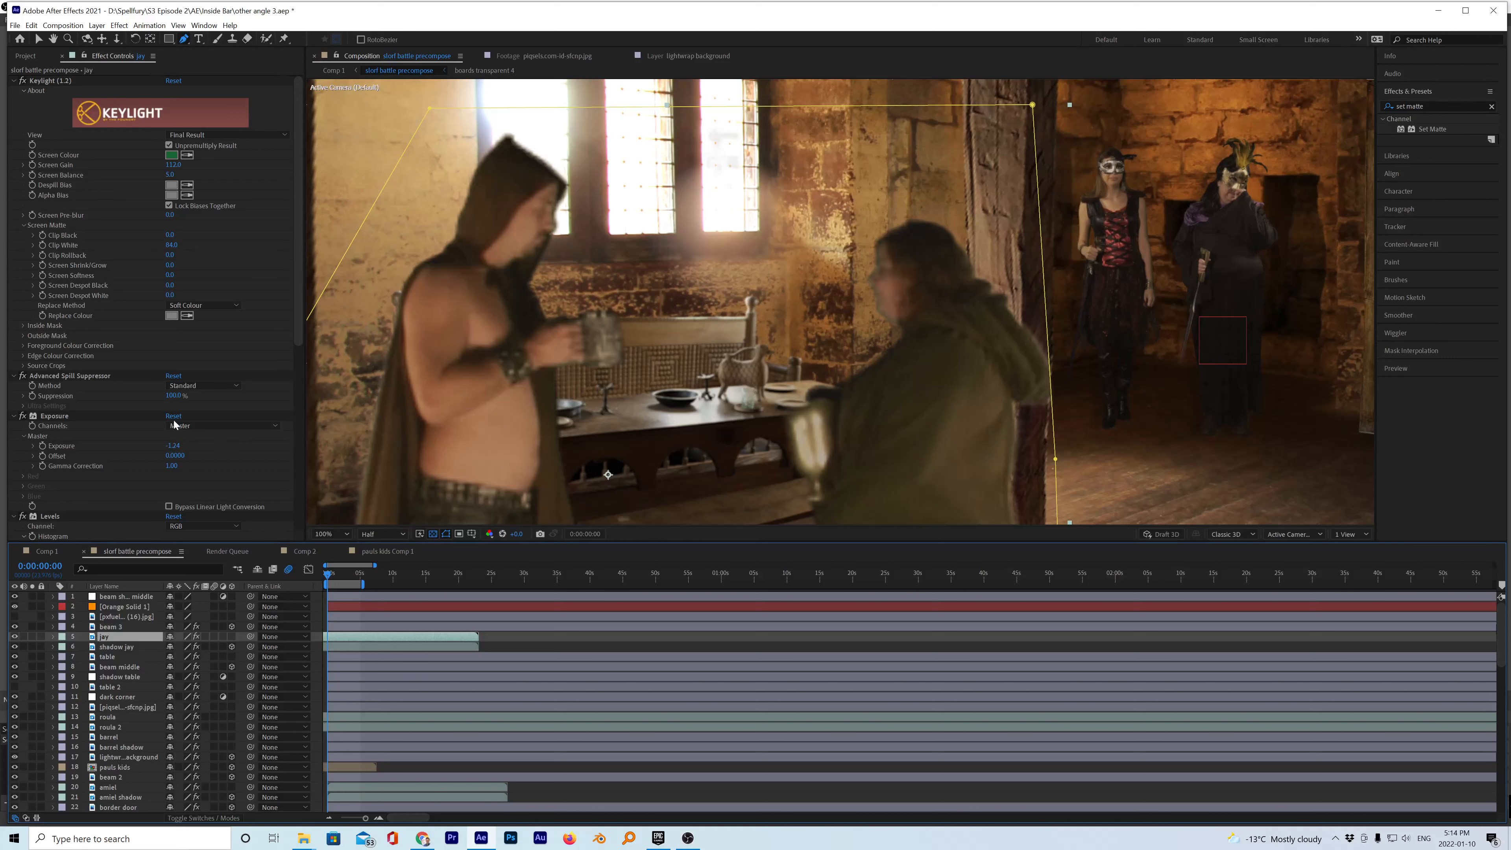
{"action": "scroll", "coordinate": [175, 425], "scroll_direction": "down", "scroll_amount": 10}
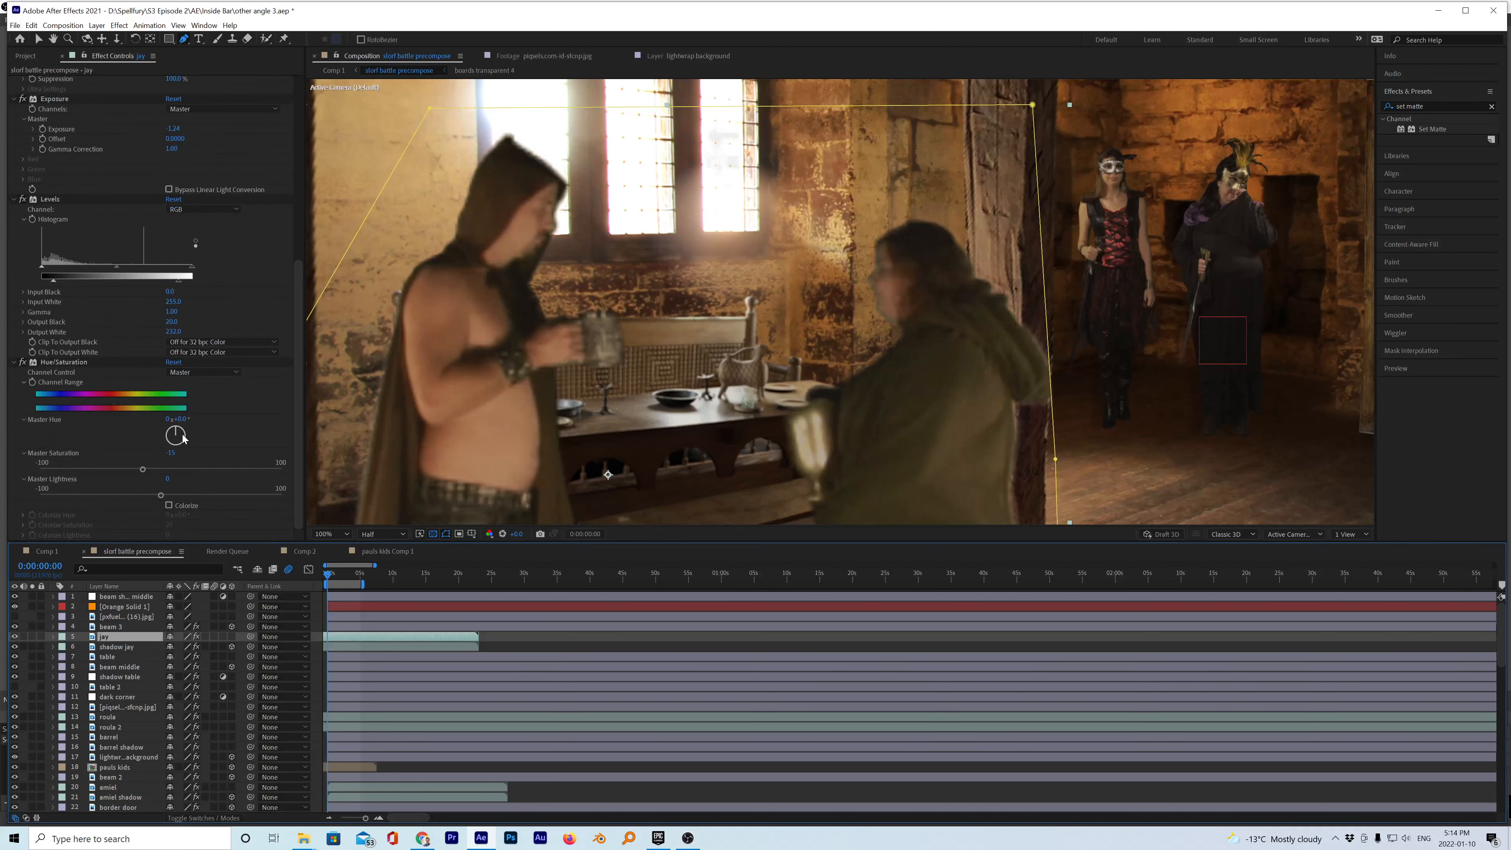
{"action": "scroll", "coordinate": [183, 439], "scroll_direction": "up", "scroll_amount": 5}
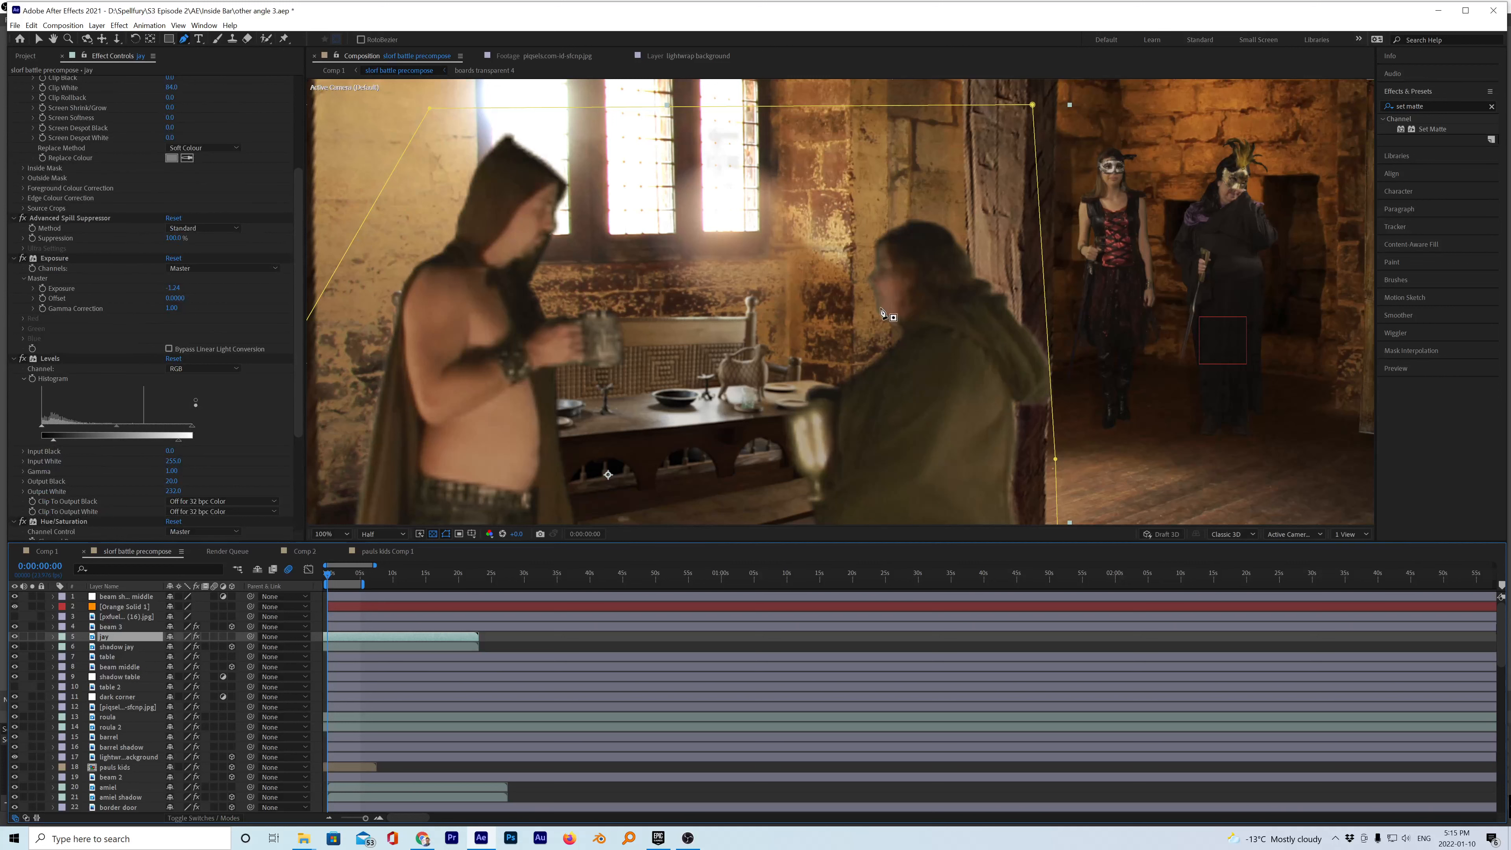
- Set Keylight's Screen Shrink/Grow to -1.0 on the jay layer
{"action": "scroll", "coordinate": [884, 336], "scroll_direction": "up", "scroll_amount": 1}
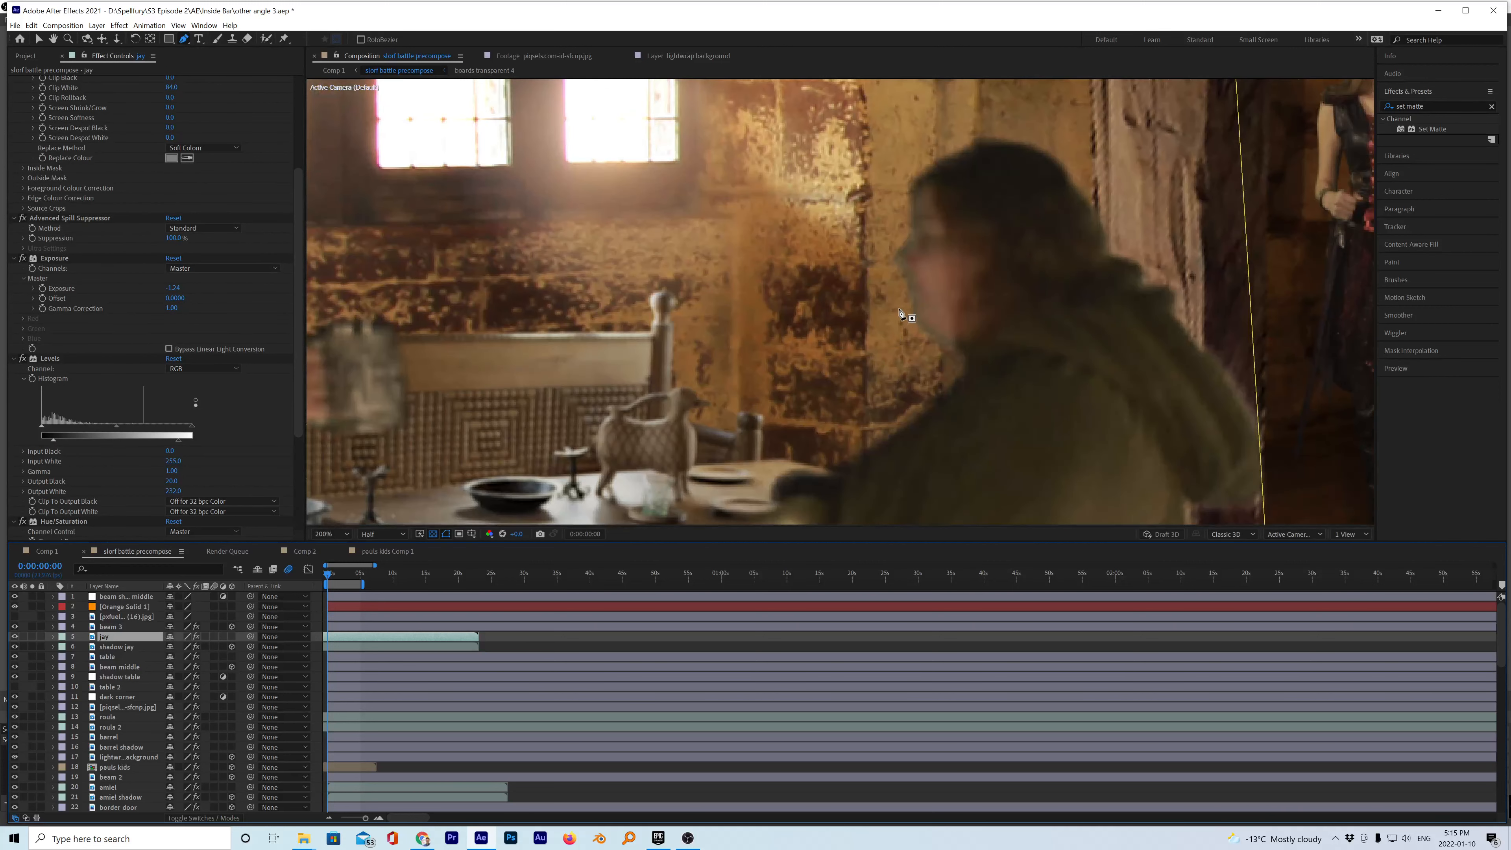
{"action": "left_click", "coordinate": [52, 260]}
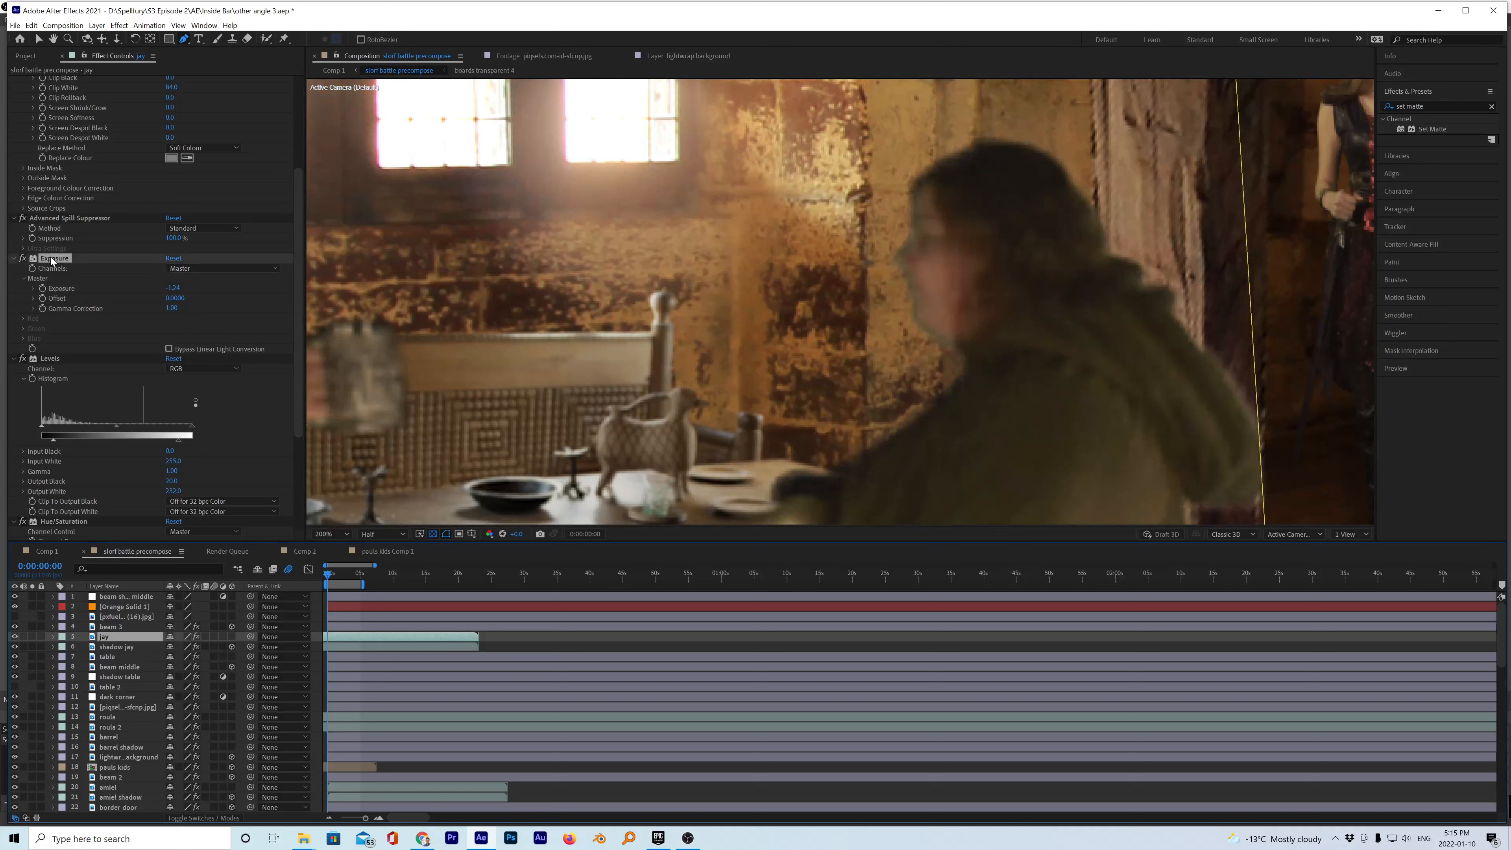
{"action": "scroll", "coordinate": [243, 418], "scroll_direction": "up", "scroll_amount": 5}
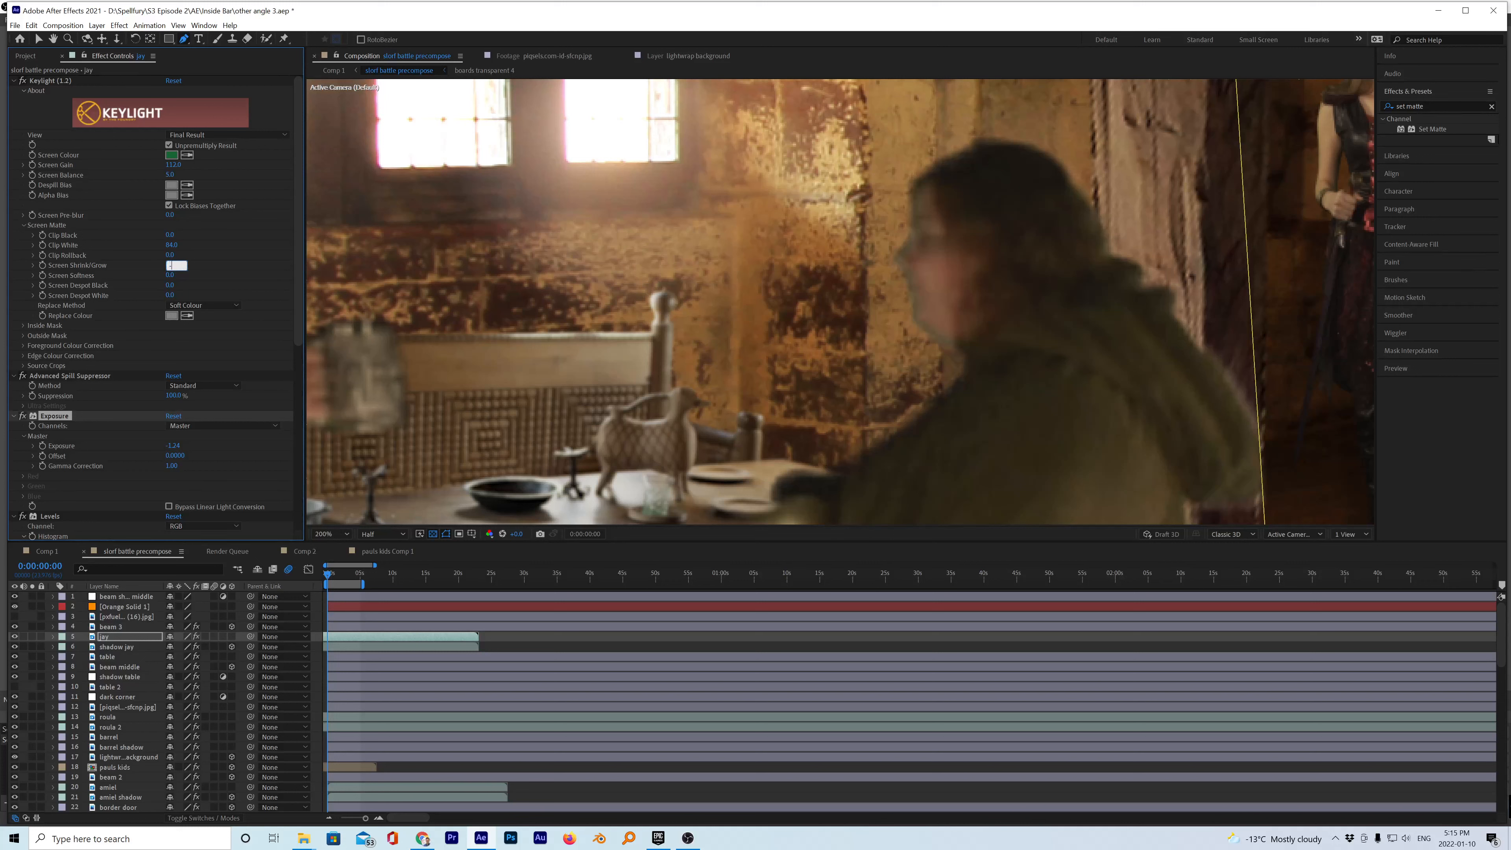
{"action": "key", "text": "Return"}
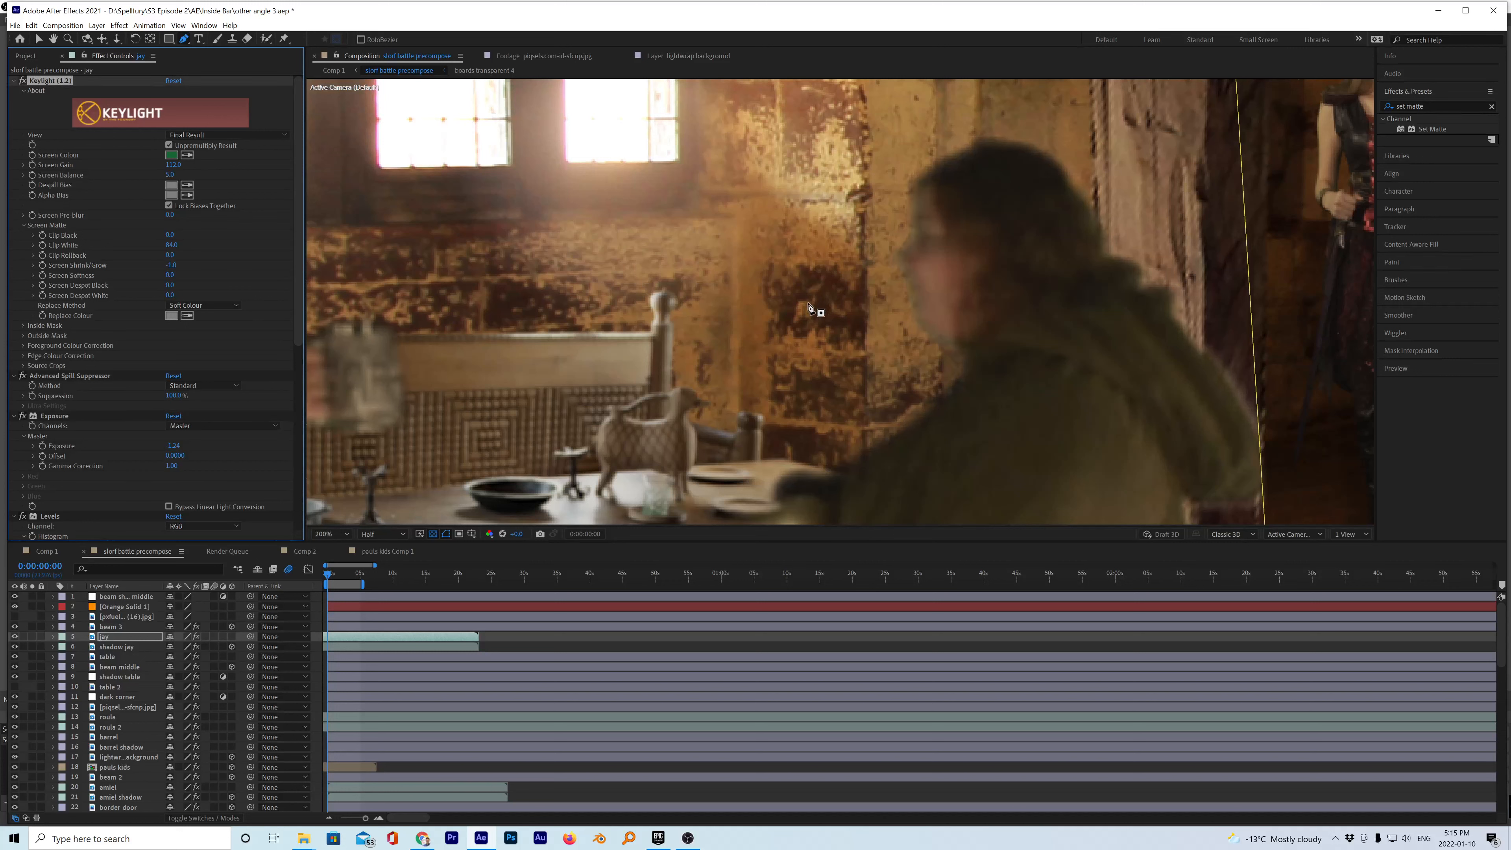
- Add a Sharpen effect to the jay layer and raise its Sharpen Amount
{"action": "scroll", "coordinate": [806, 309], "scroll_direction": "down", "scroll_amount": 2}
{"action": "scroll", "coordinate": [802, 308], "scroll_direction": "down", "scroll_amount": 2}
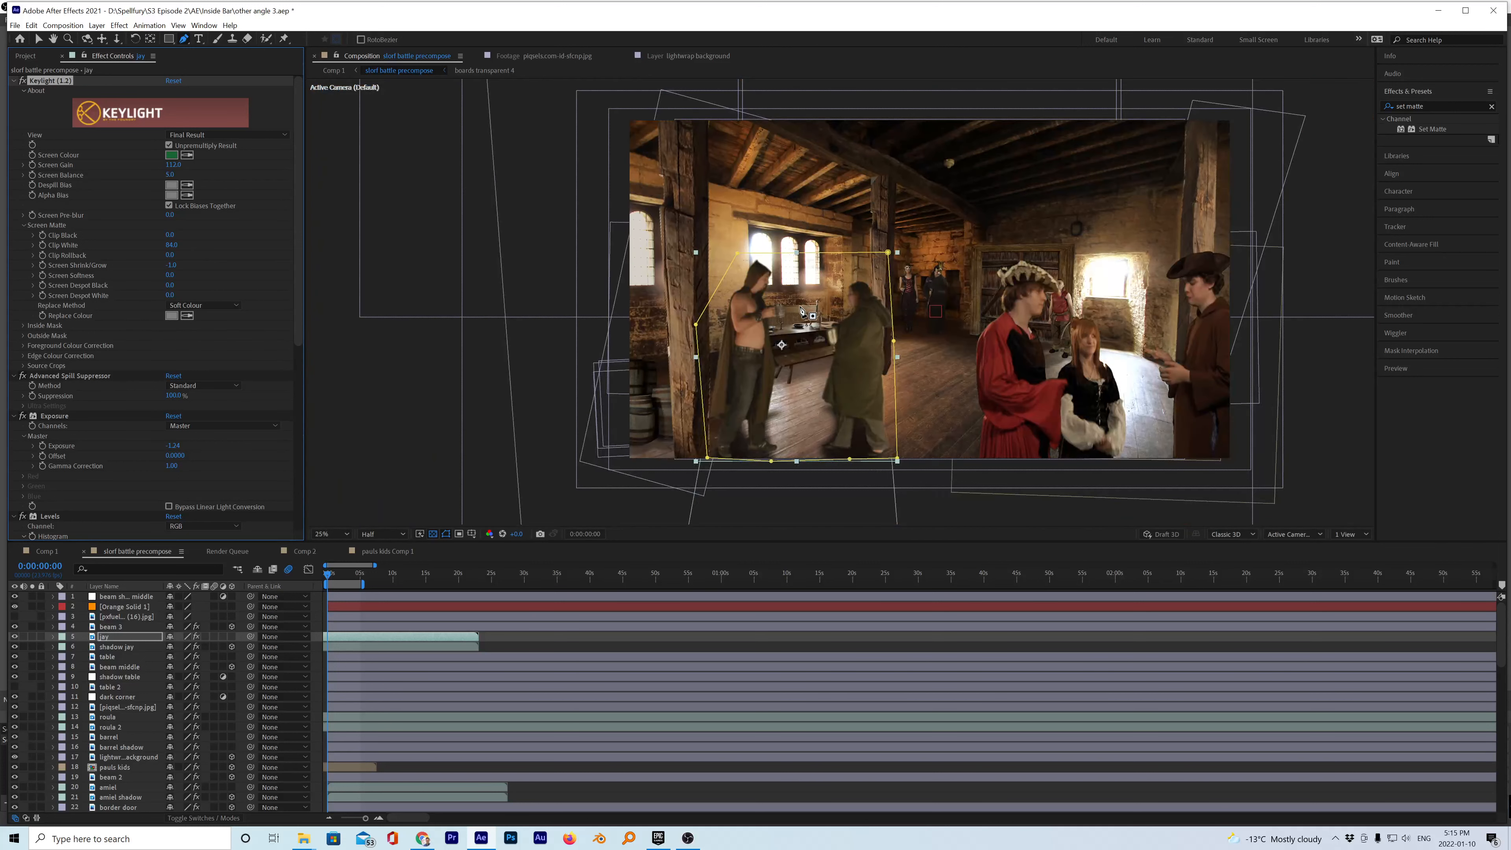
{"action": "scroll", "coordinate": [802, 310], "scroll_direction": "up", "scroll_amount": 2}
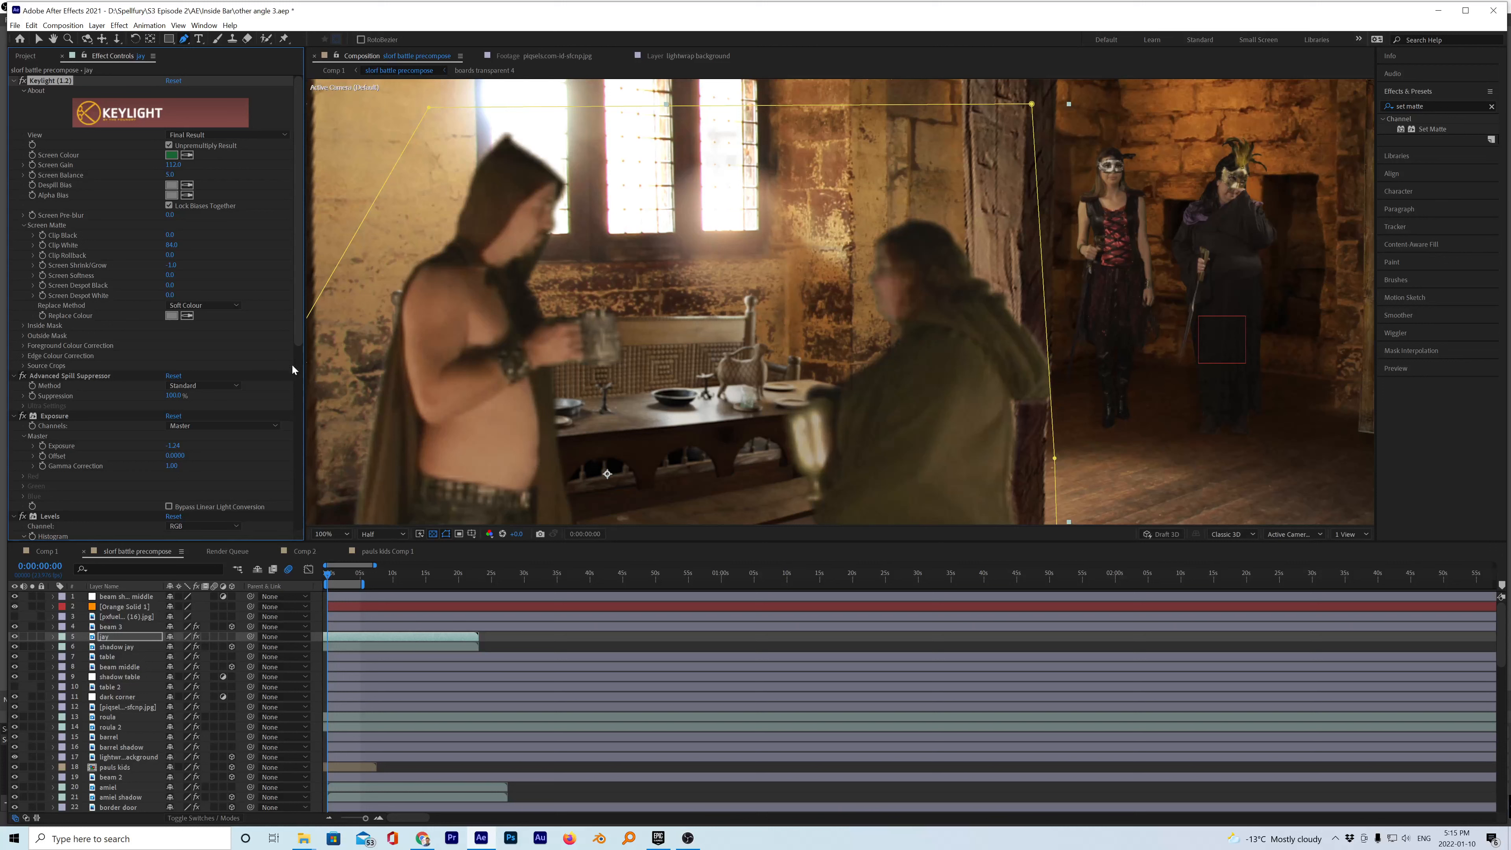
{"action": "mouse_move", "coordinate": [300, 253]}
{"action": "left_mouse_down"}
{"action": "mouse_move", "coordinate": [360, 482]}
{"action": "mouse_move", "coordinate": [308, 231]}
{"action": "left_mouse_up"}
{"action": "key", "text": "comma"}
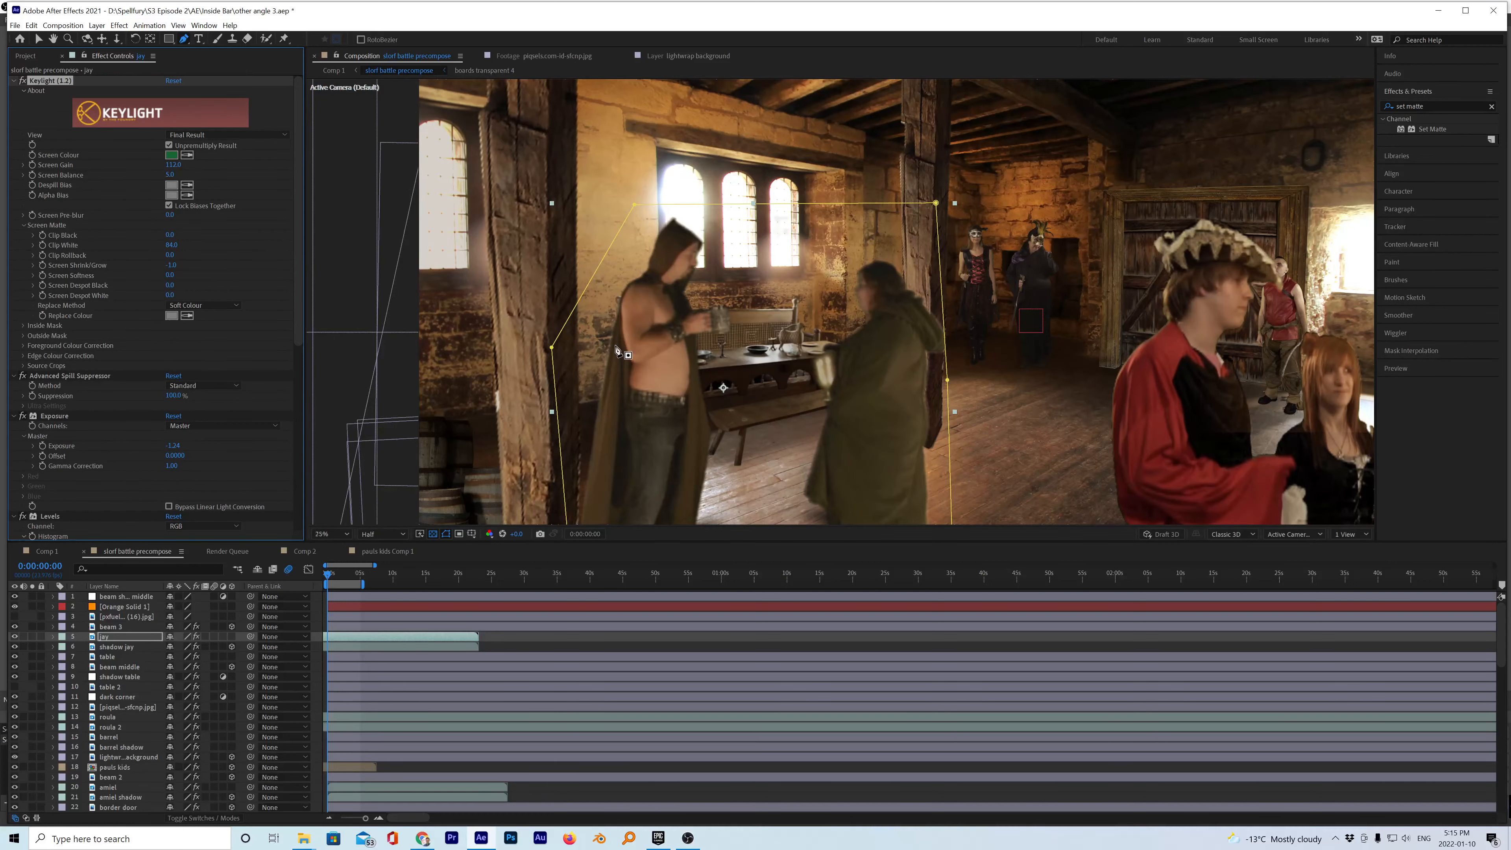
{"action": "key", "text": "slash"}
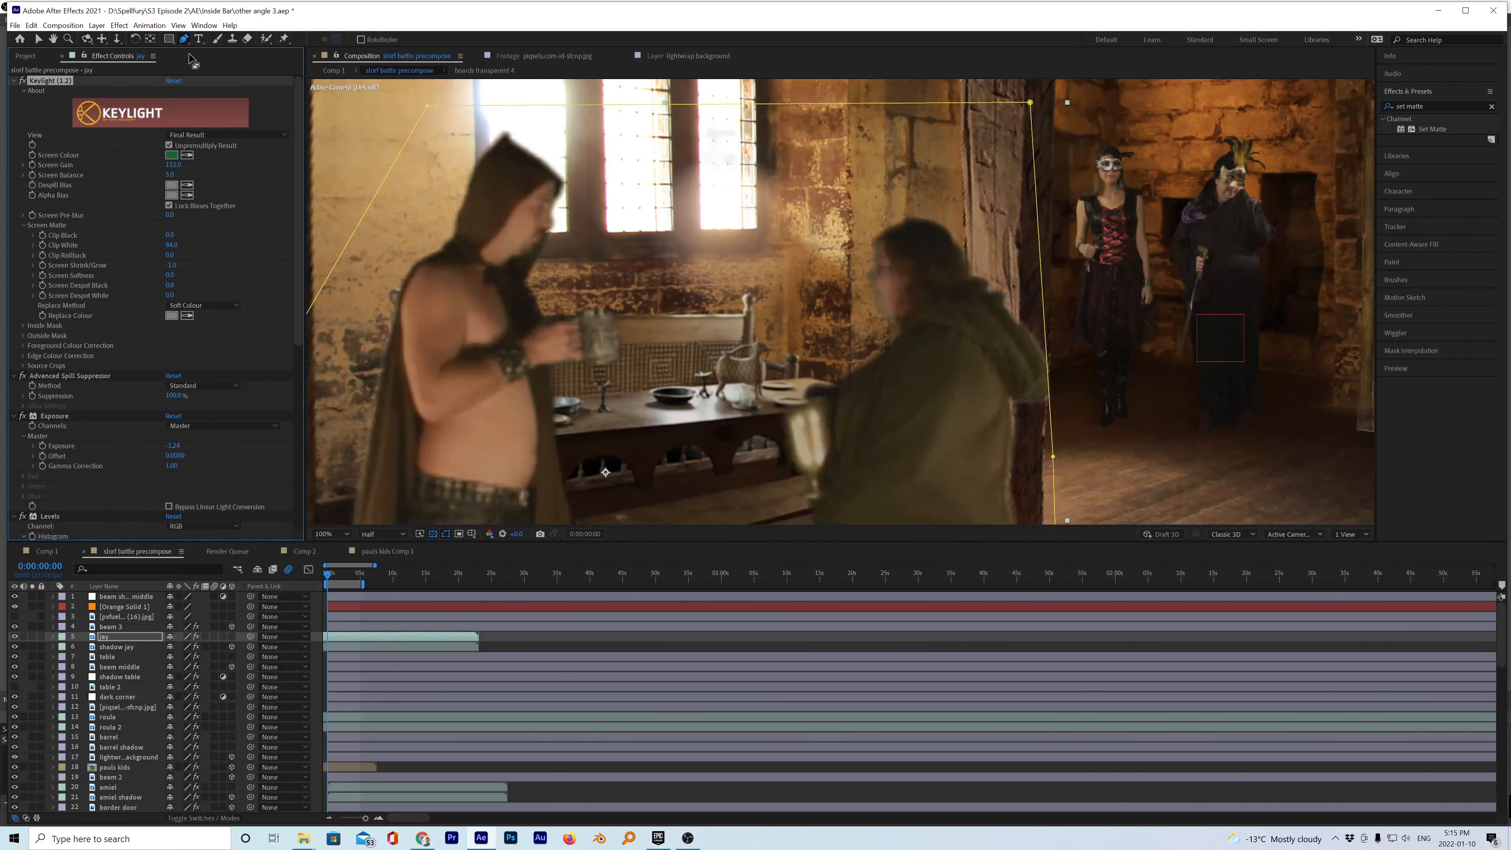
{"action": "left_click", "coordinate": [118, 25]}
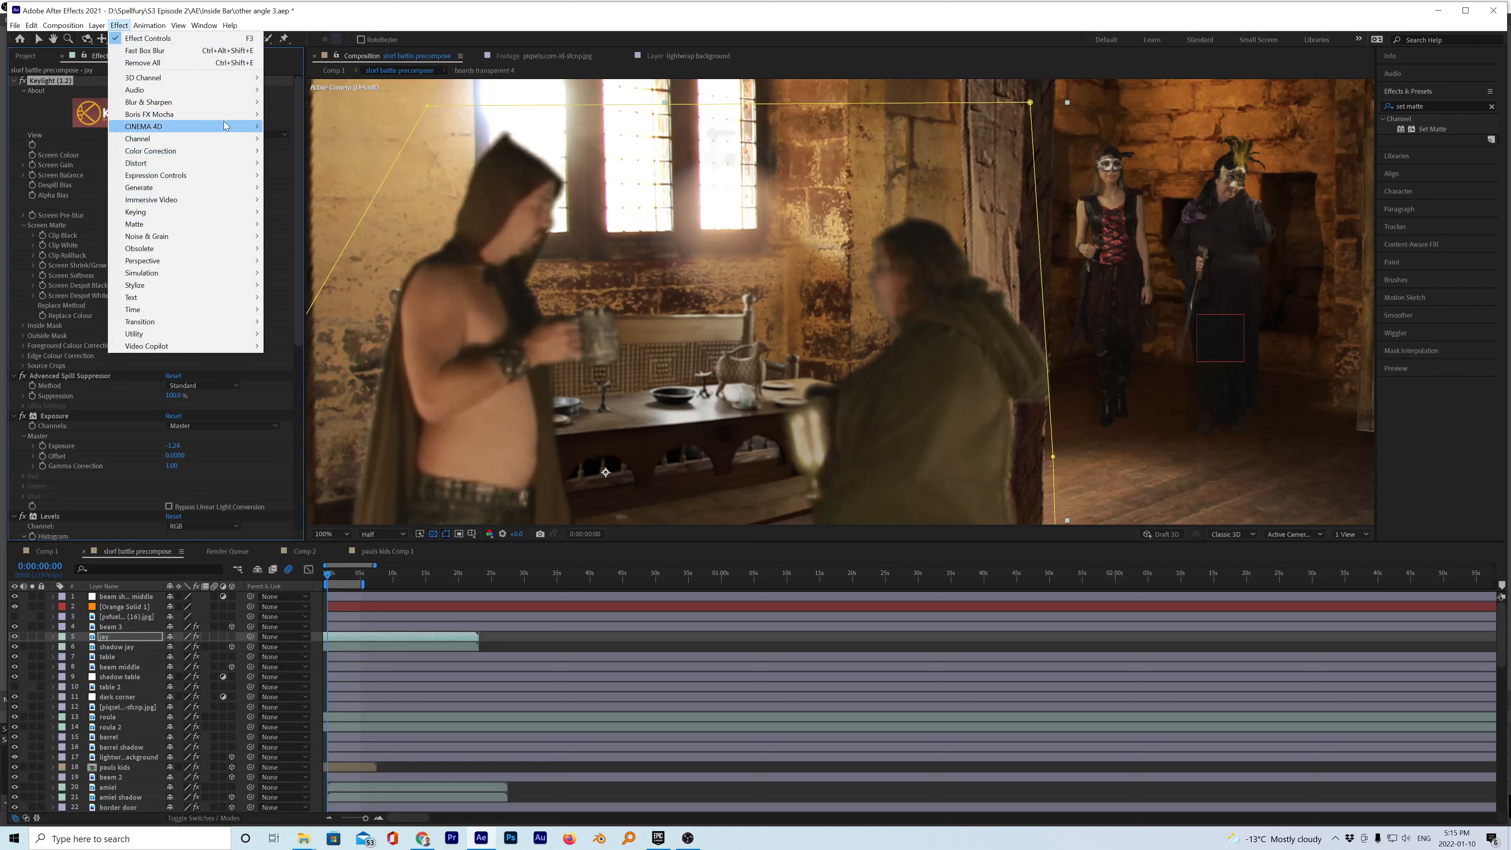
{"action": "mouse_move", "coordinate": [235, 103]}
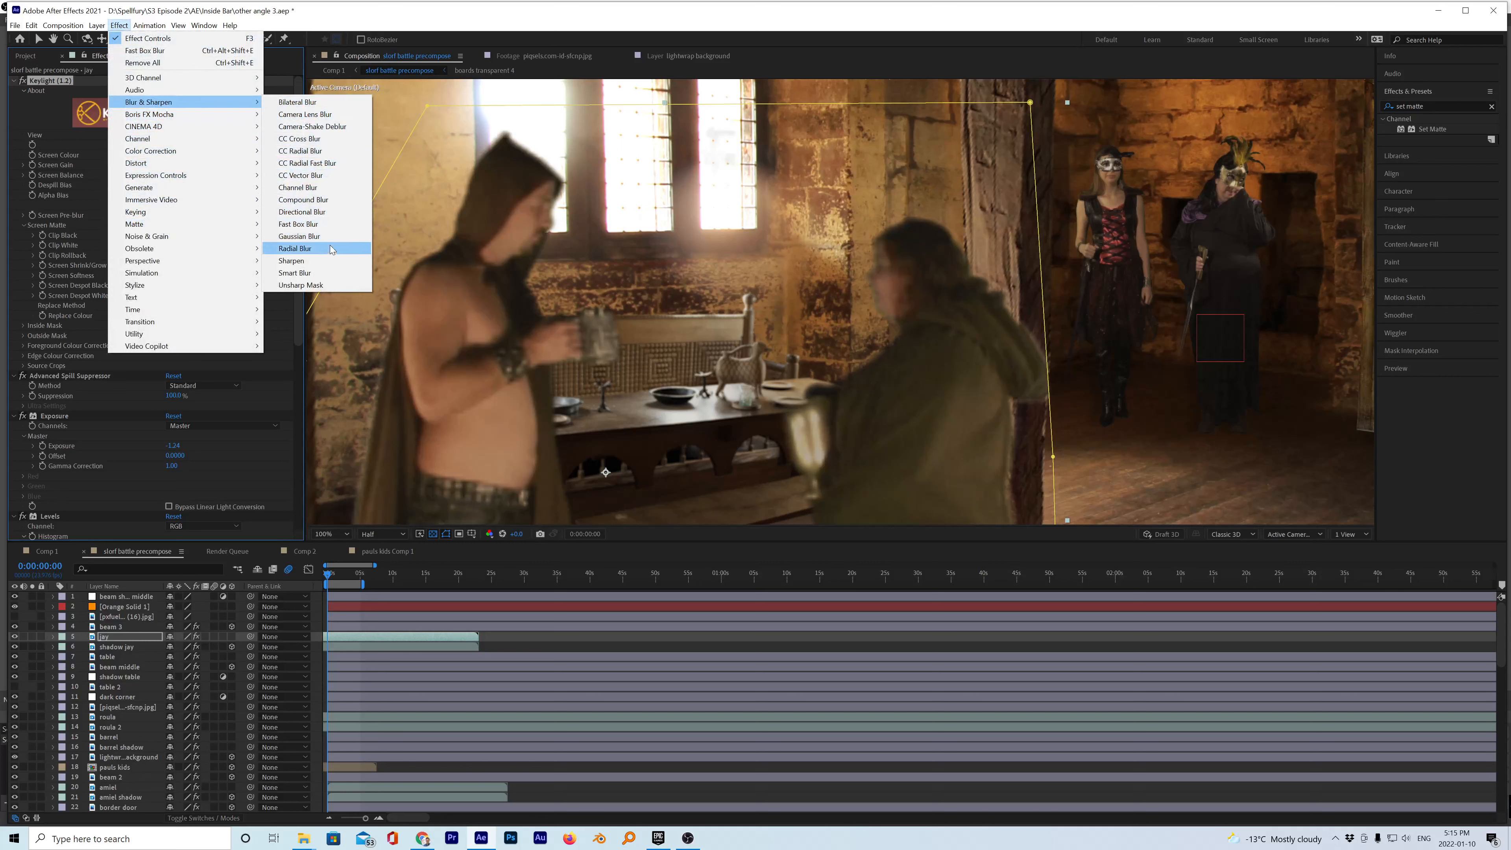
{"action": "left_click", "coordinate": [294, 261]}
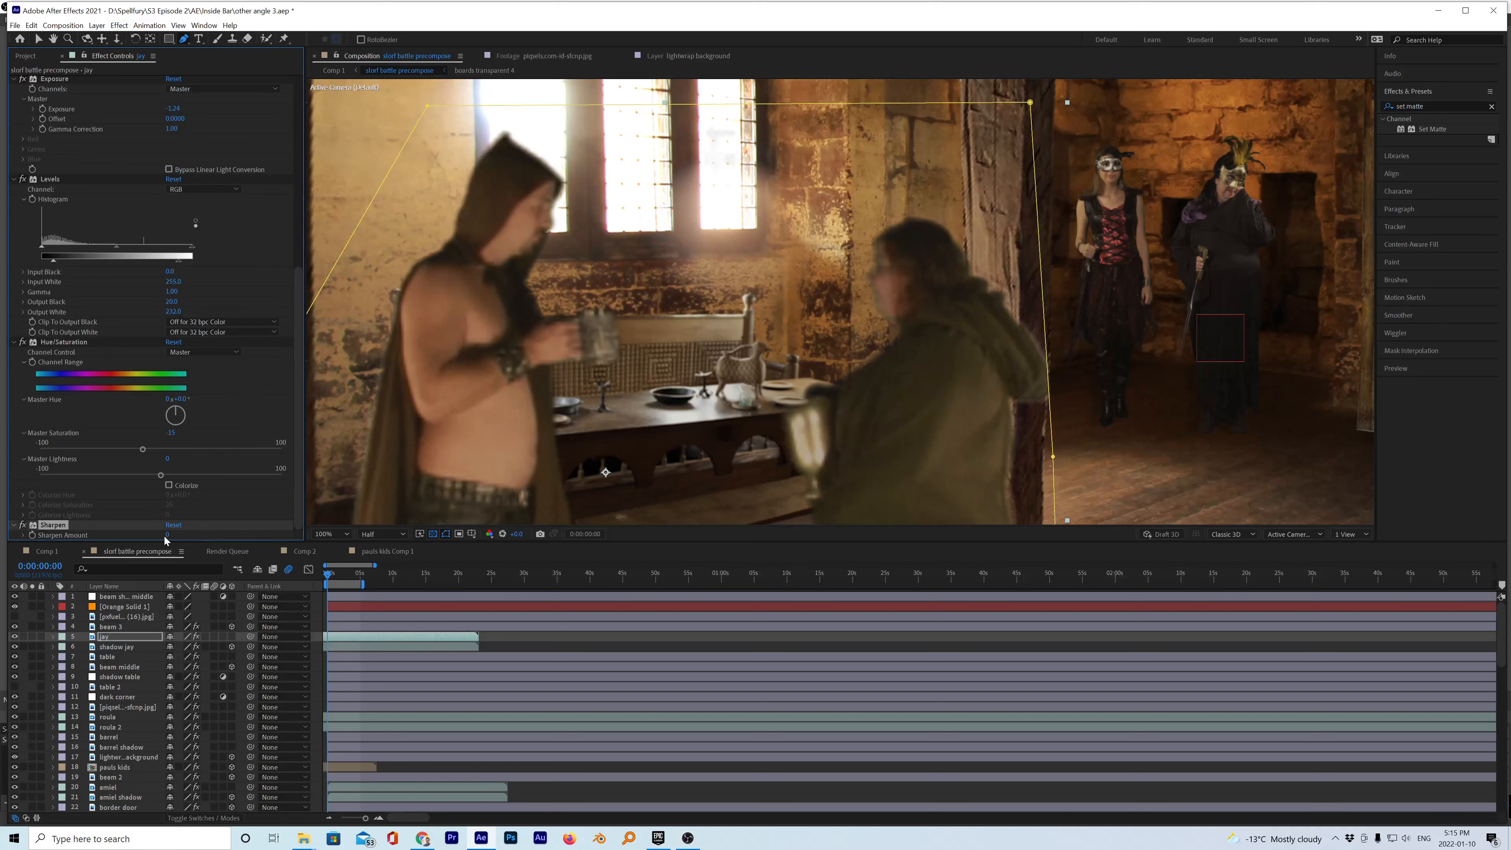
{"action": "left_click_drag", "start_coordinate": [164, 535], "coordinate": [192, 527]}
{"action": "key", "text": "v"}
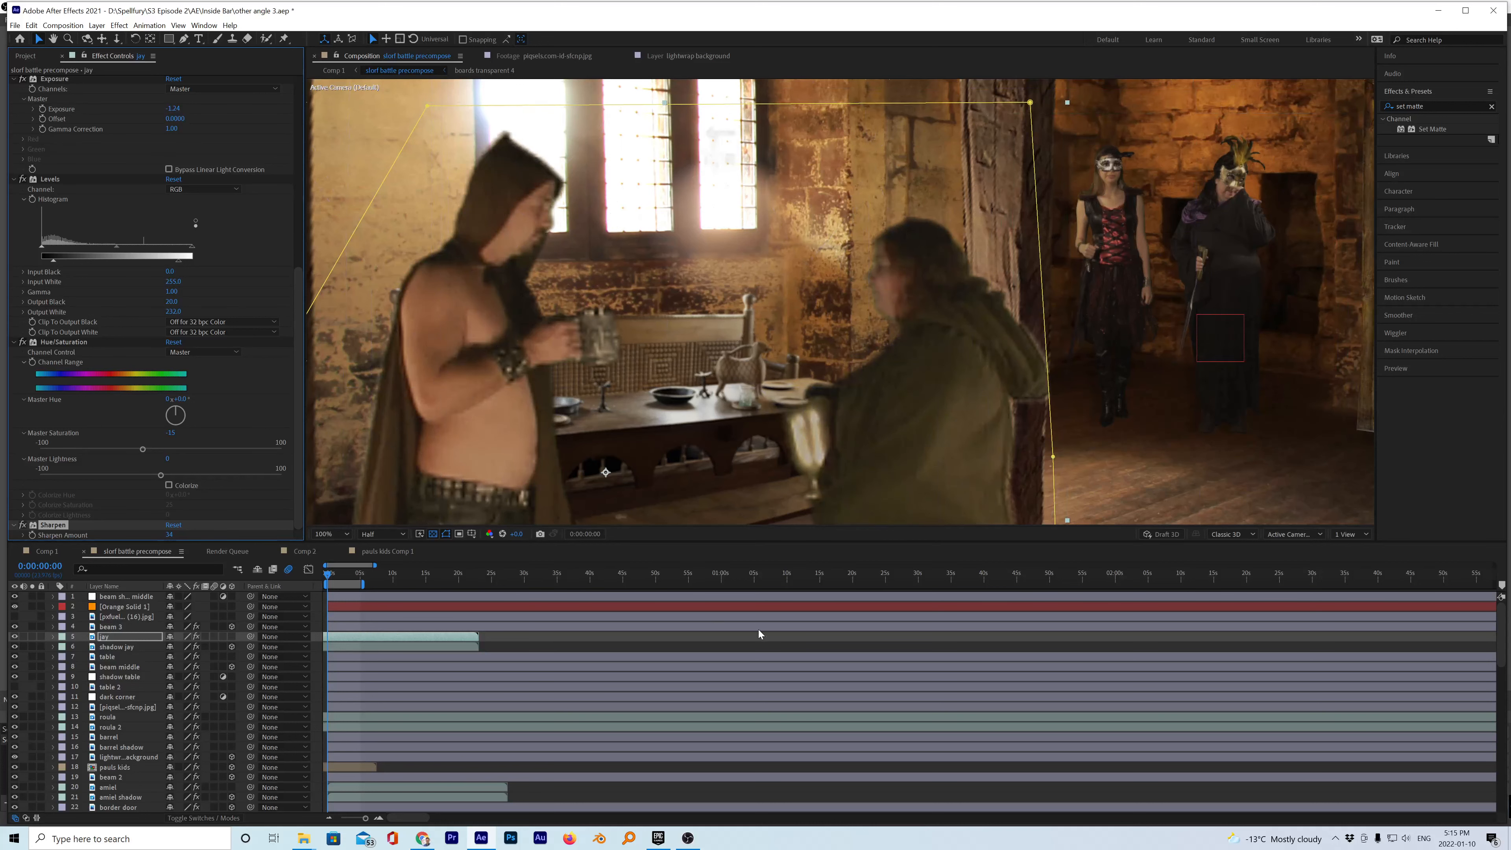
{"action": "left_click", "coordinate": [758, 641]}
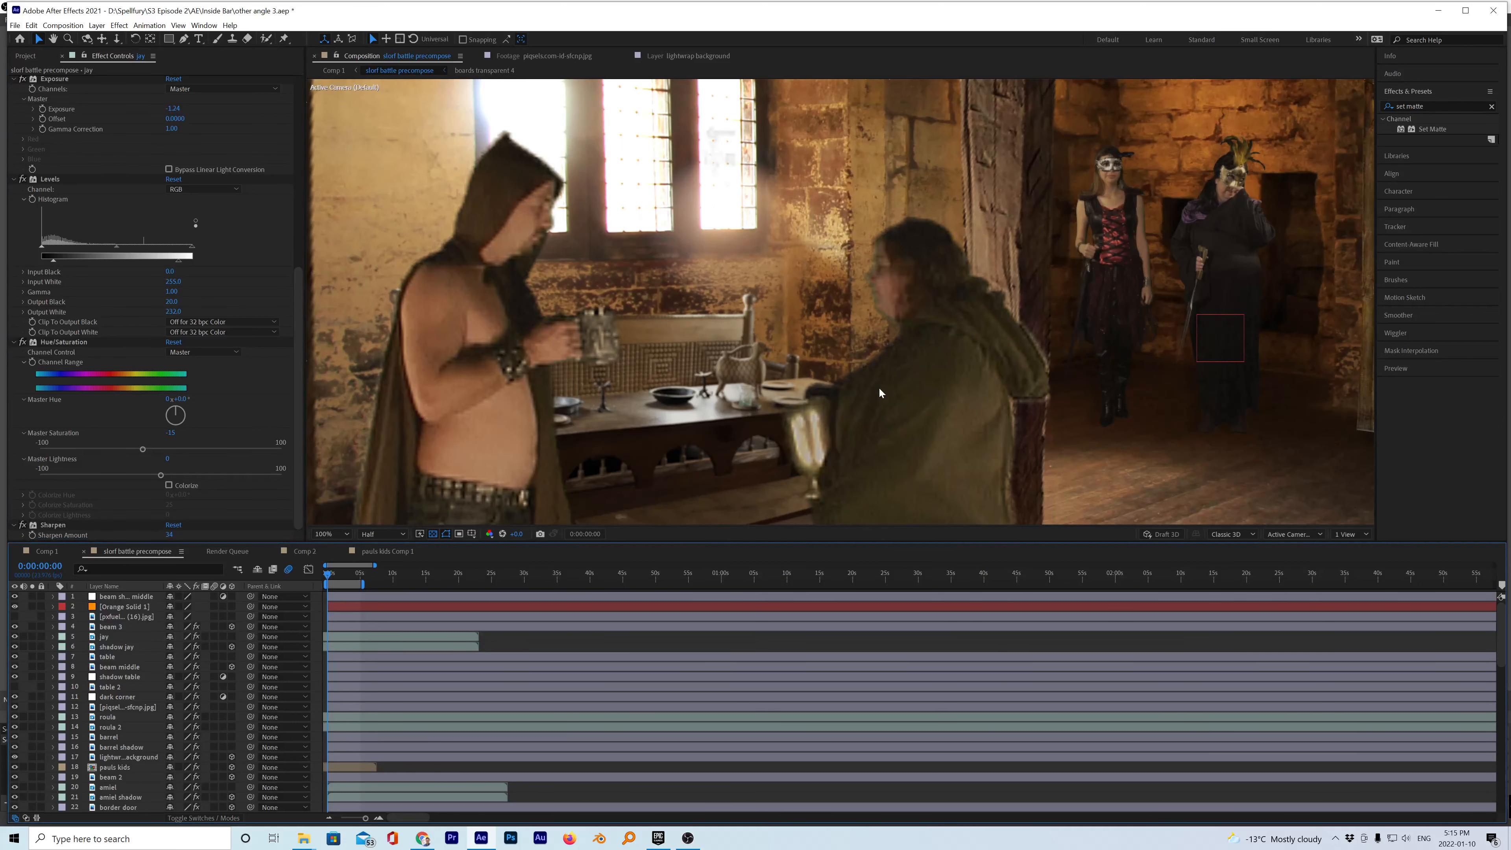
- Set the jay layer's Sharpen Amount to 10 and check the two cloaked actors up close
{"action": "scroll", "coordinate": [878, 388], "scroll_direction": "down", "scroll_amount": 4}
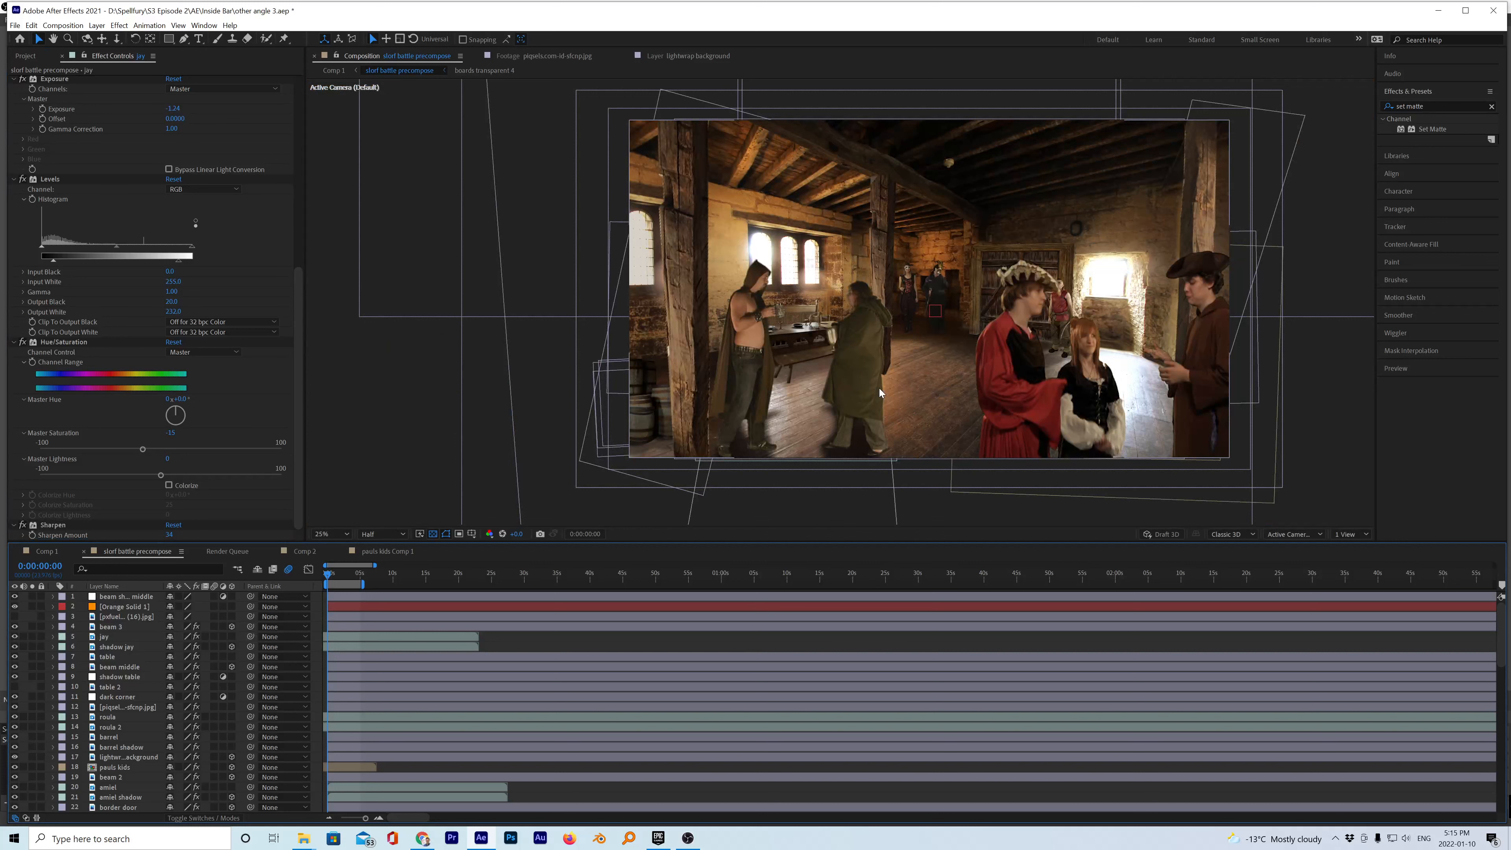
{"action": "scroll", "coordinate": [879, 389], "scroll_direction": "up", "scroll_amount": 2}
{"action": "left_click", "coordinate": [171, 536]}
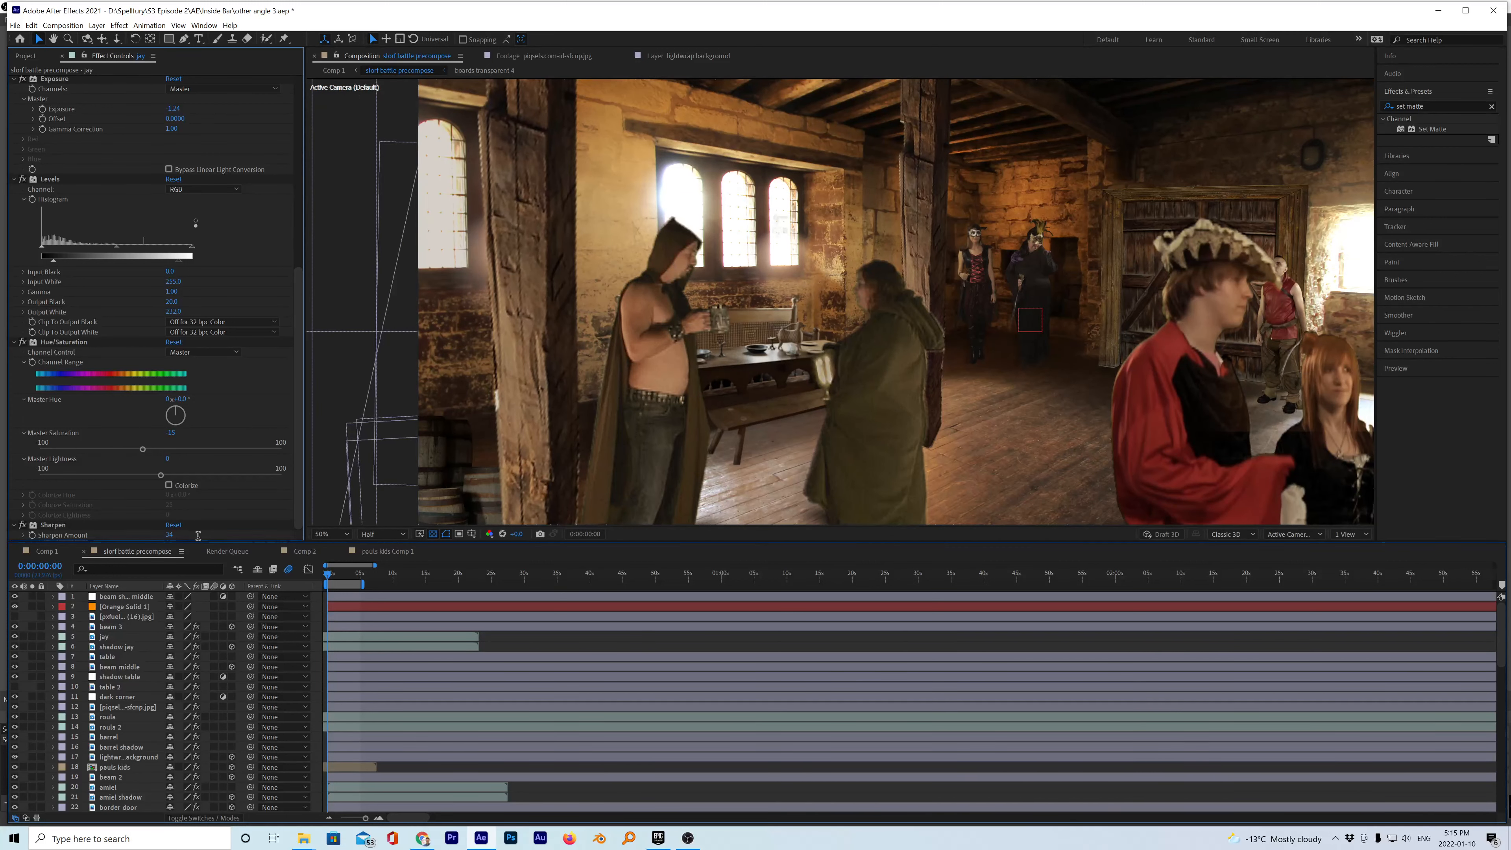
{"action": "type", "text": "10"}
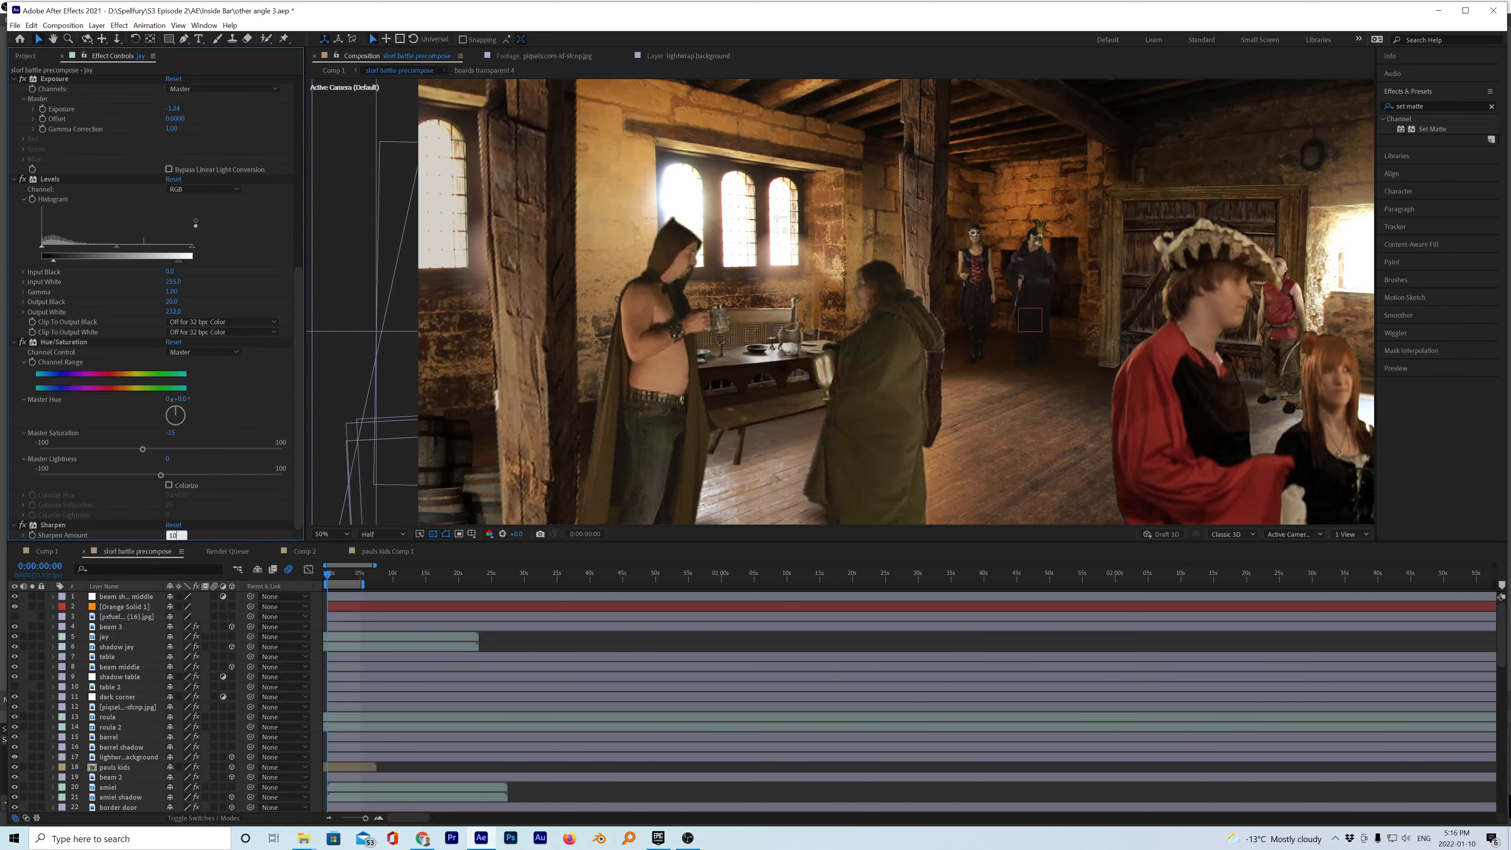
{"action": "key", "text": "Return"}
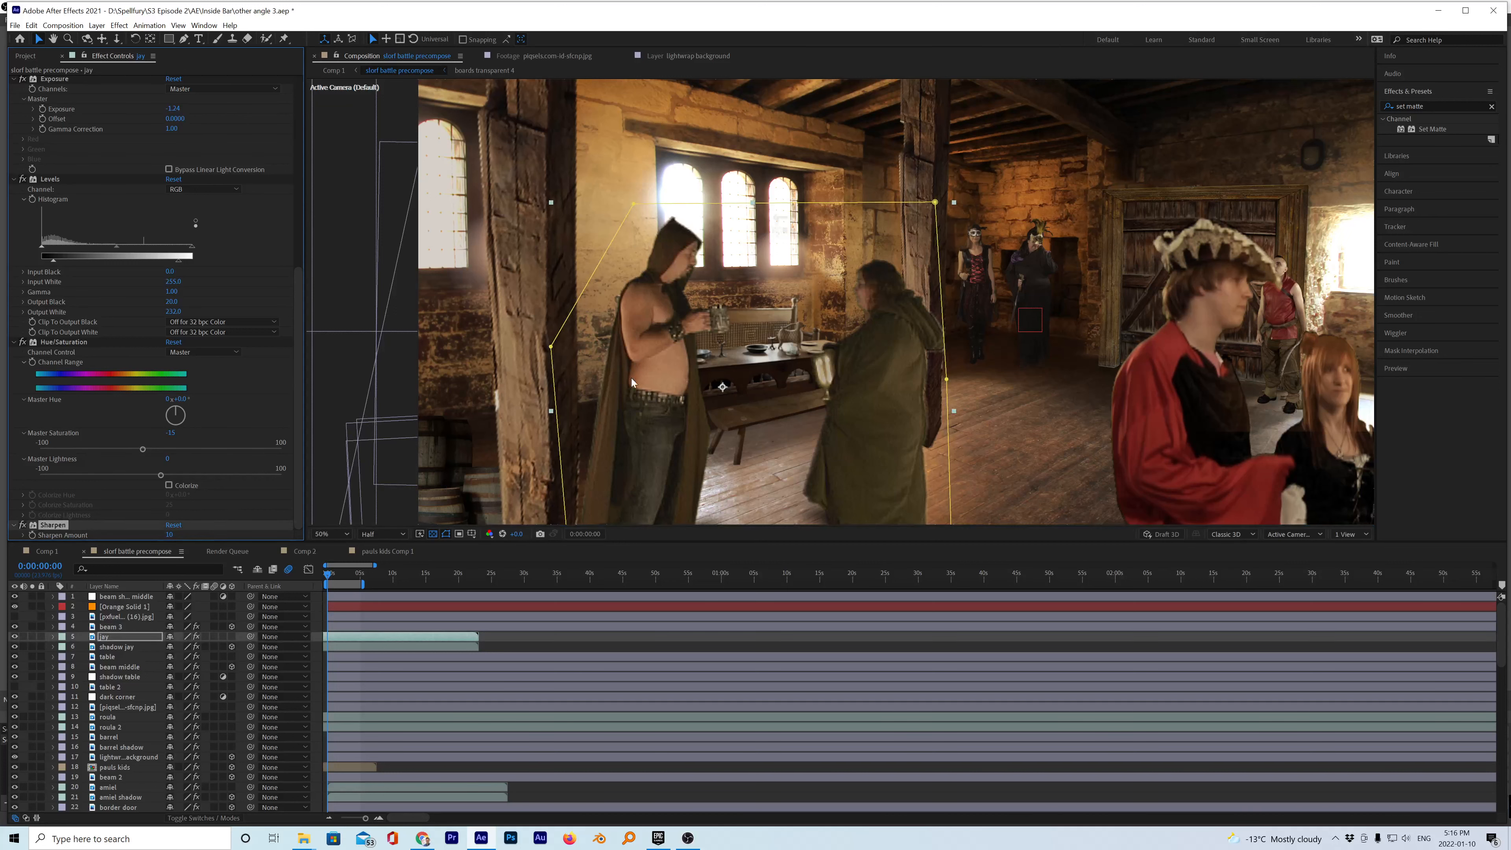
{"action": "scroll", "coordinate": [725, 339], "scroll_direction": "up", "scroll_amount": 2}
{"action": "scroll", "coordinate": [720, 348], "scroll_direction": "down", "scroll_amount": 1}
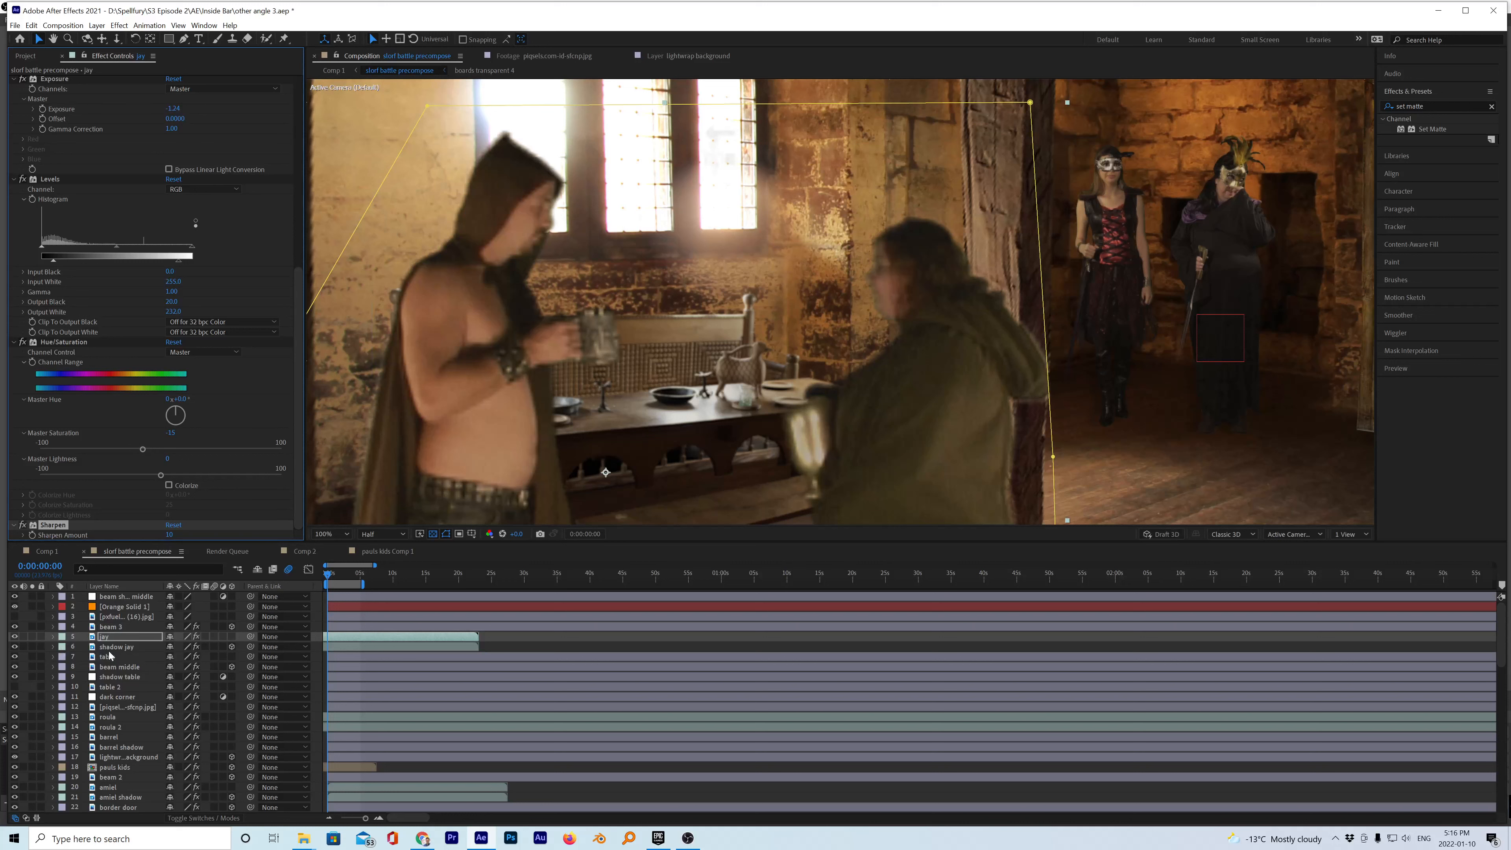
- Find the back layer tavern layer and compare the shot with it hidden and shown
{"action": "left_click", "coordinate": [102, 638]}
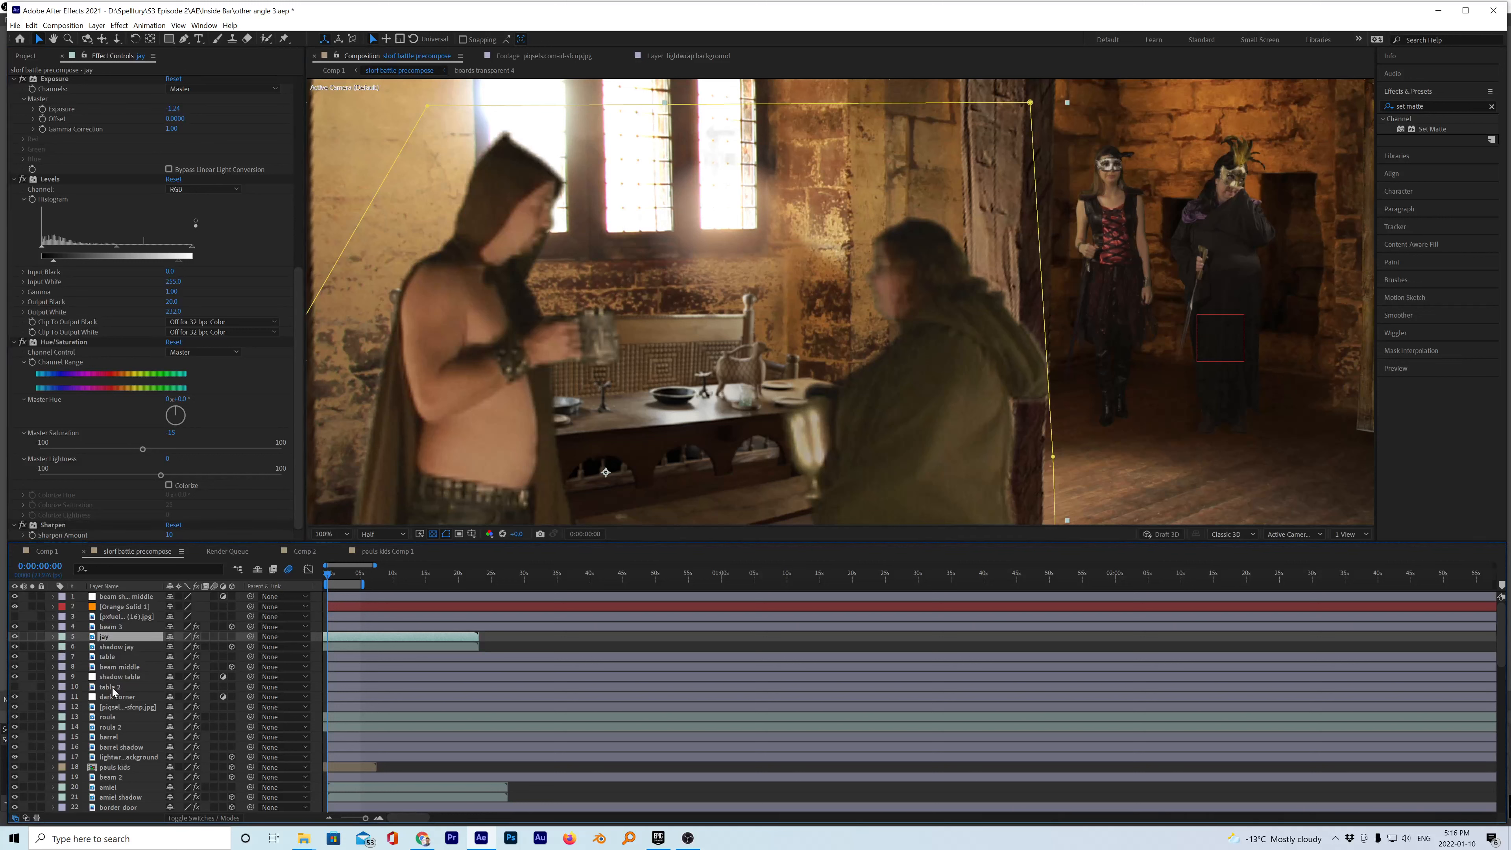
{"action": "scroll", "coordinate": [113, 691], "scroll_direction": "down", "scroll_amount": 1}
{"action": "scroll", "coordinate": [113, 690], "scroll_direction": "down", "scroll_amount": 5}
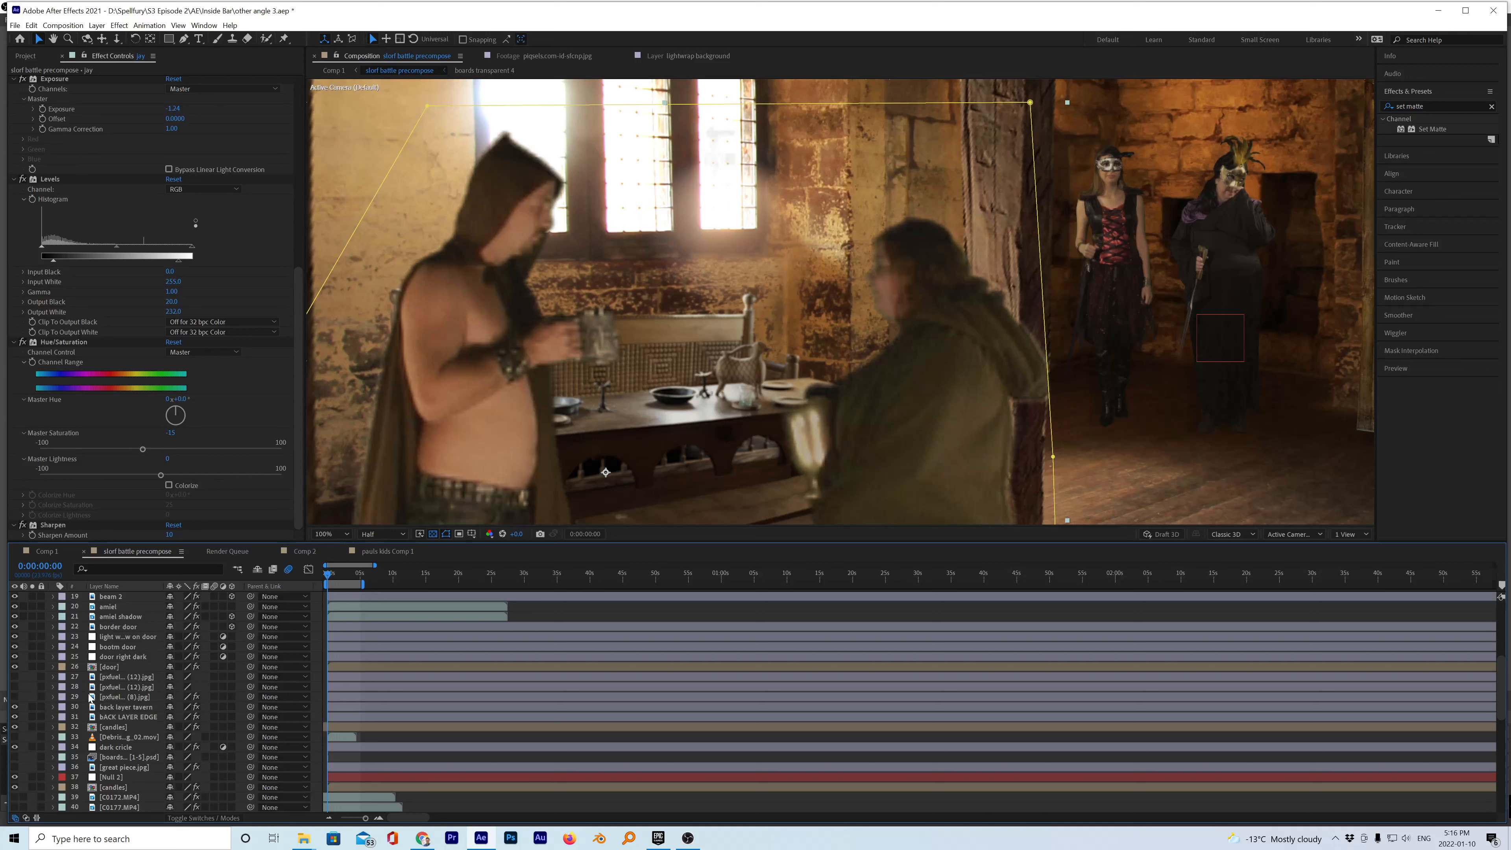
{"action": "left_click", "coordinate": [15, 707]}
{"action": "left_click", "coordinate": [15, 707]}
- Duplicate the back layer tavern layer and rename the copy "on top of jay lightwrap"
{"action": "left_click", "coordinate": [129, 707]}
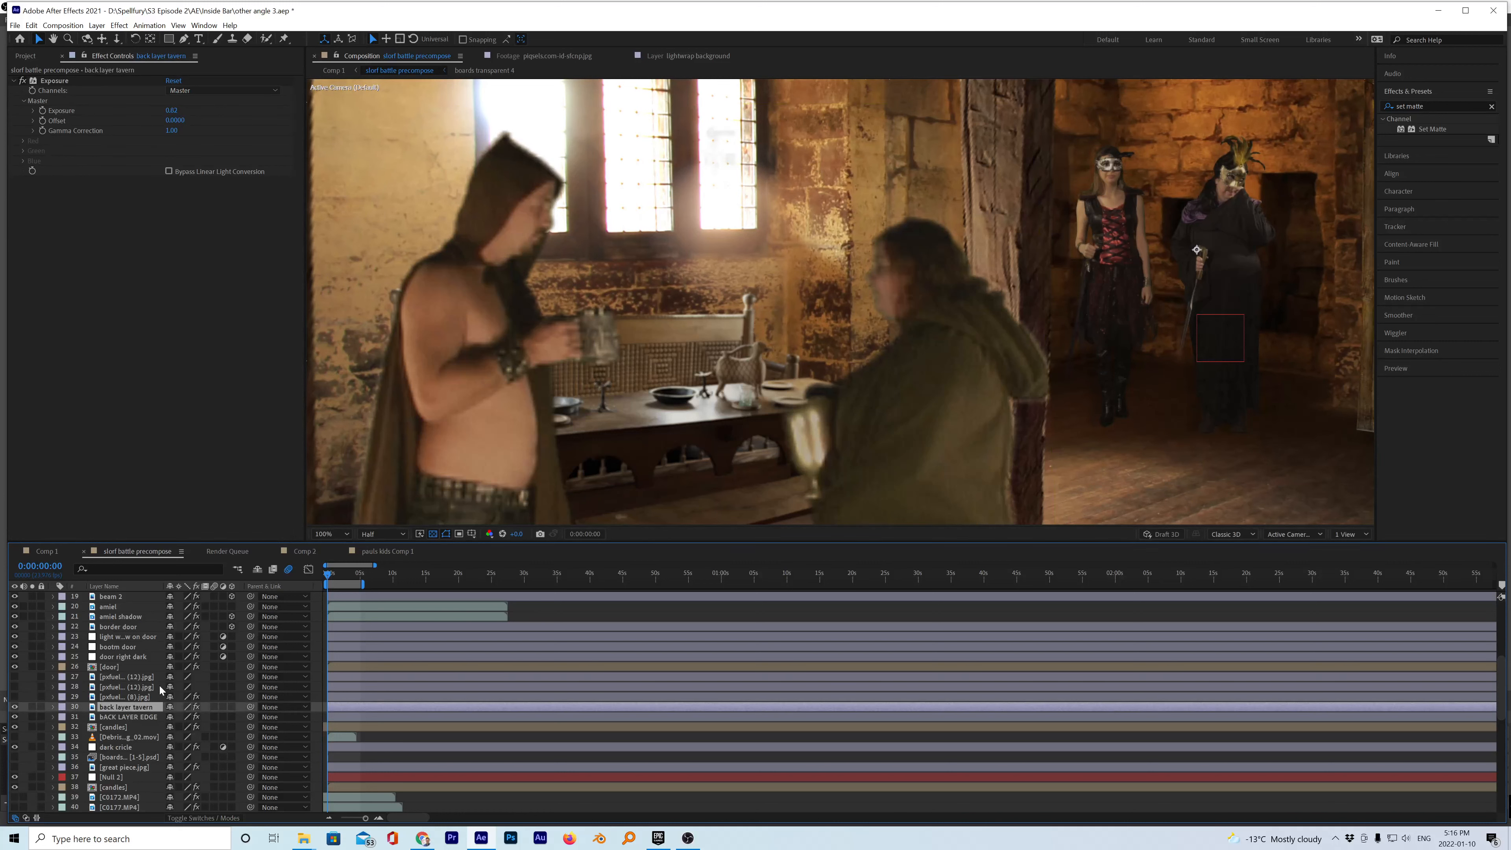
{"action": "key", "text": "ctrl+d"}
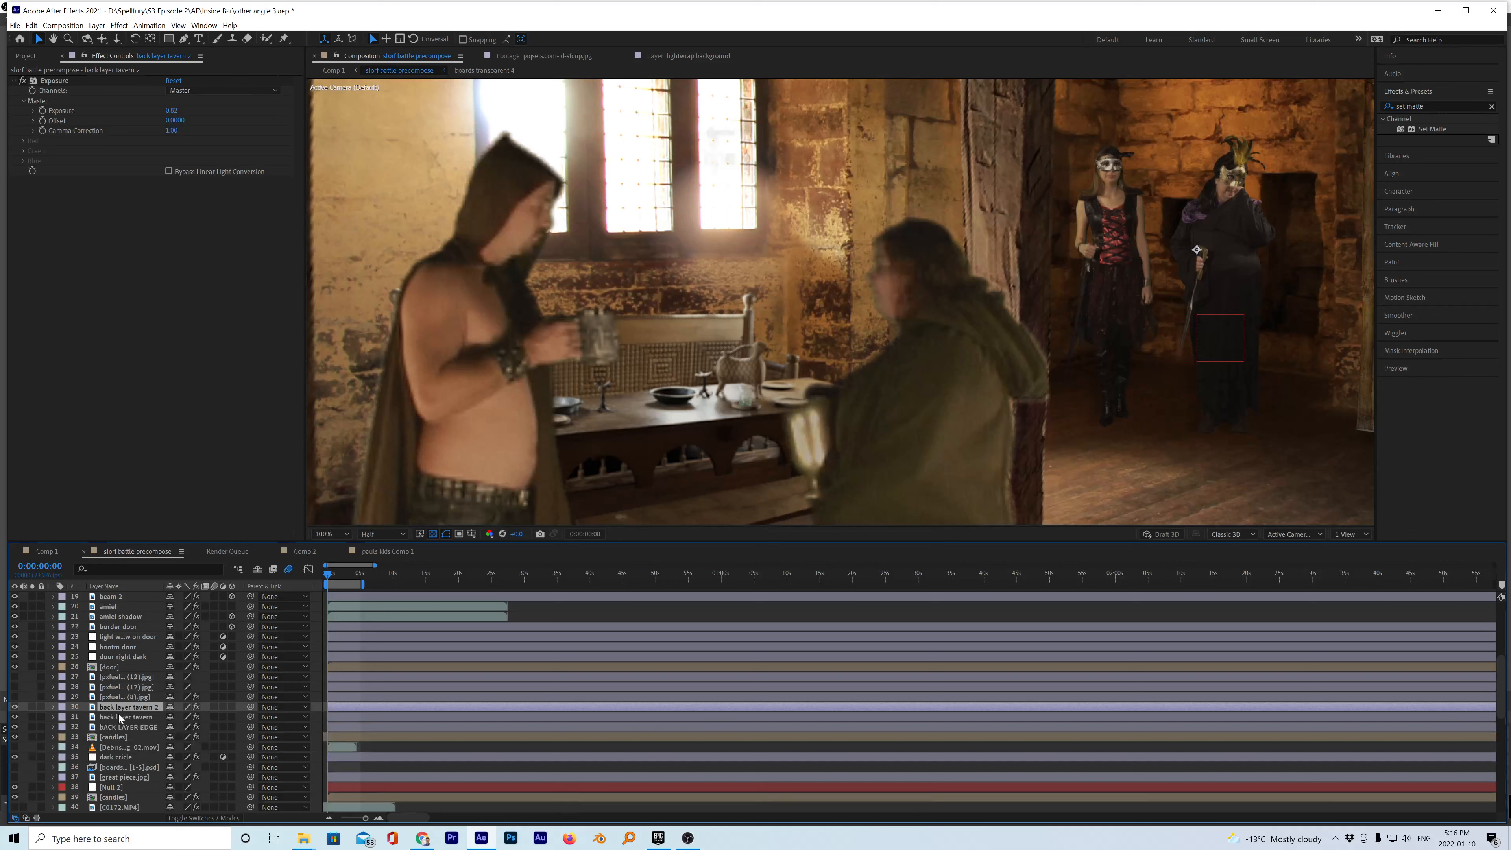
{"action": "key", "text": "Return"}
{"action": "type", "text": "o"}
{"action": "type", "text": "n top of jay"}
{"action": "type", "text": " lightwrap"}
{"action": "key", "text": "Return"}
- Place the on top of jay lightwrap layer directly above the jay layer and apply the Set Matte effect to it
{"action": "left_click_drag", "start_coordinate": [125, 706], "coordinate": [126, 631]}
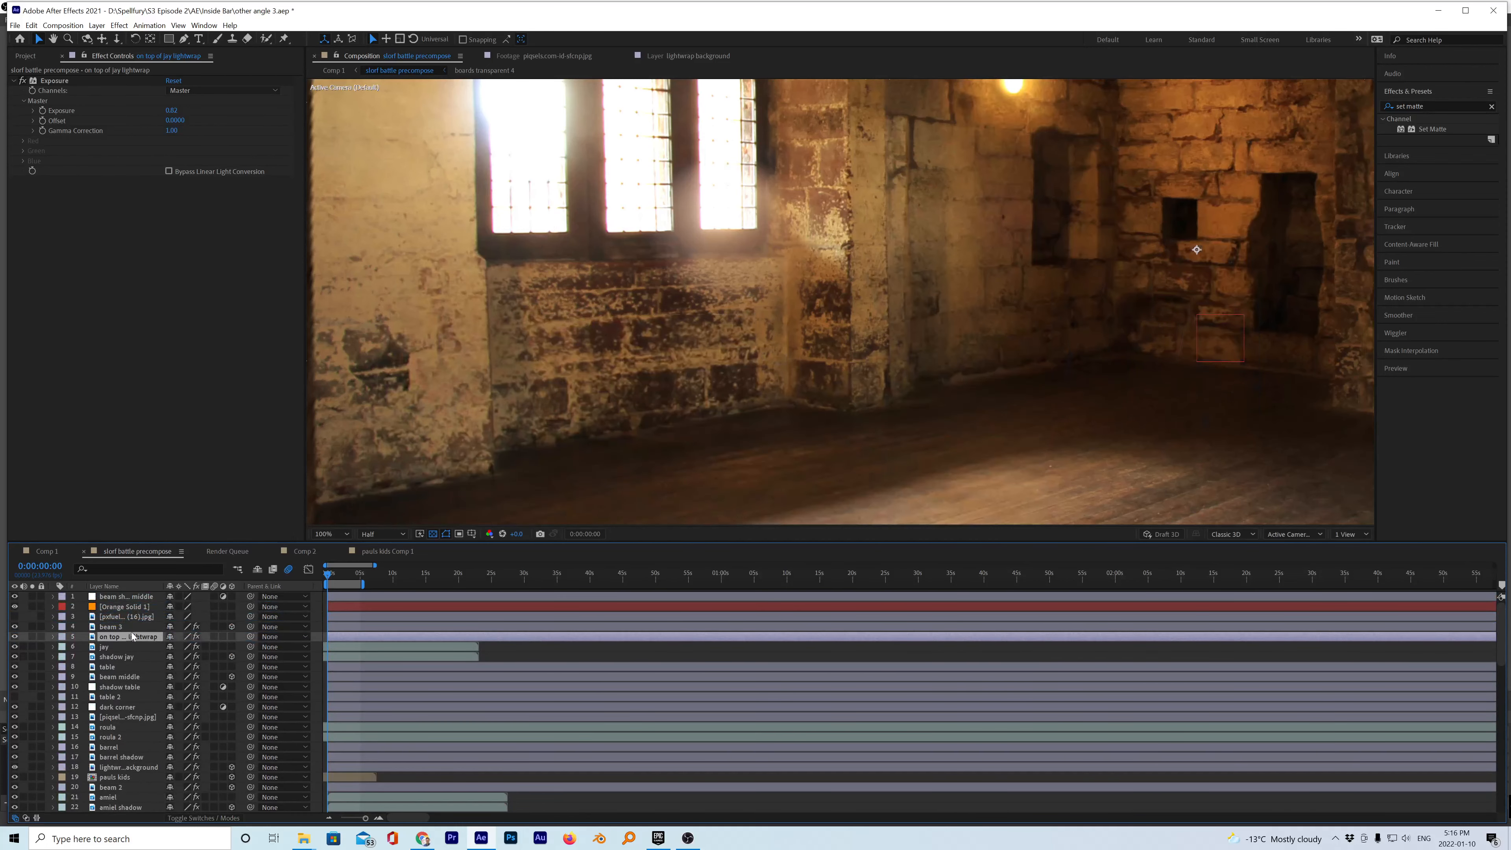
{"action": "key", "text": "comma"}
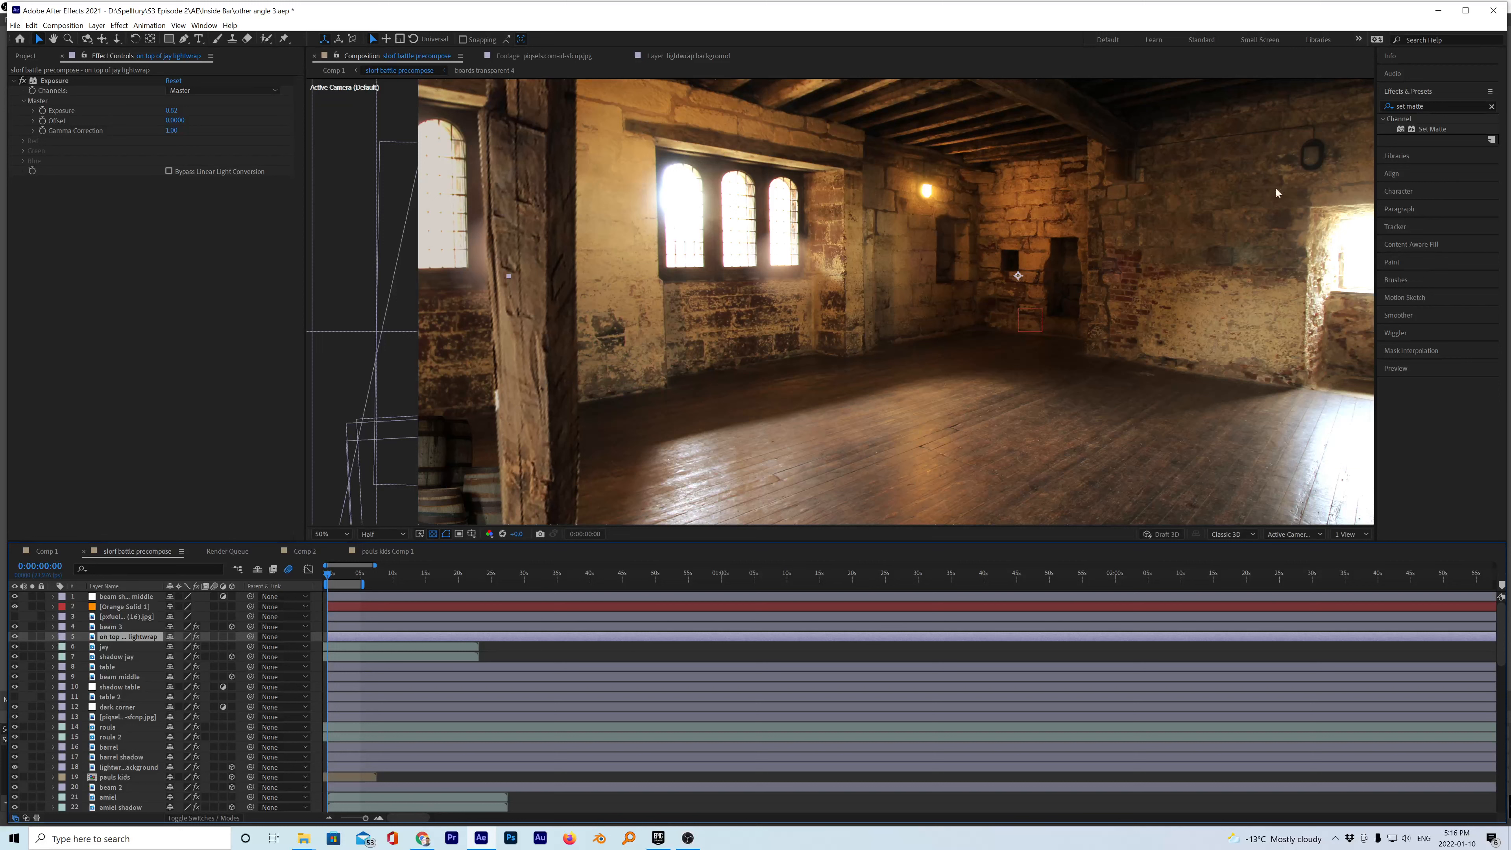
{"action": "left_click", "coordinate": [1436, 129]}
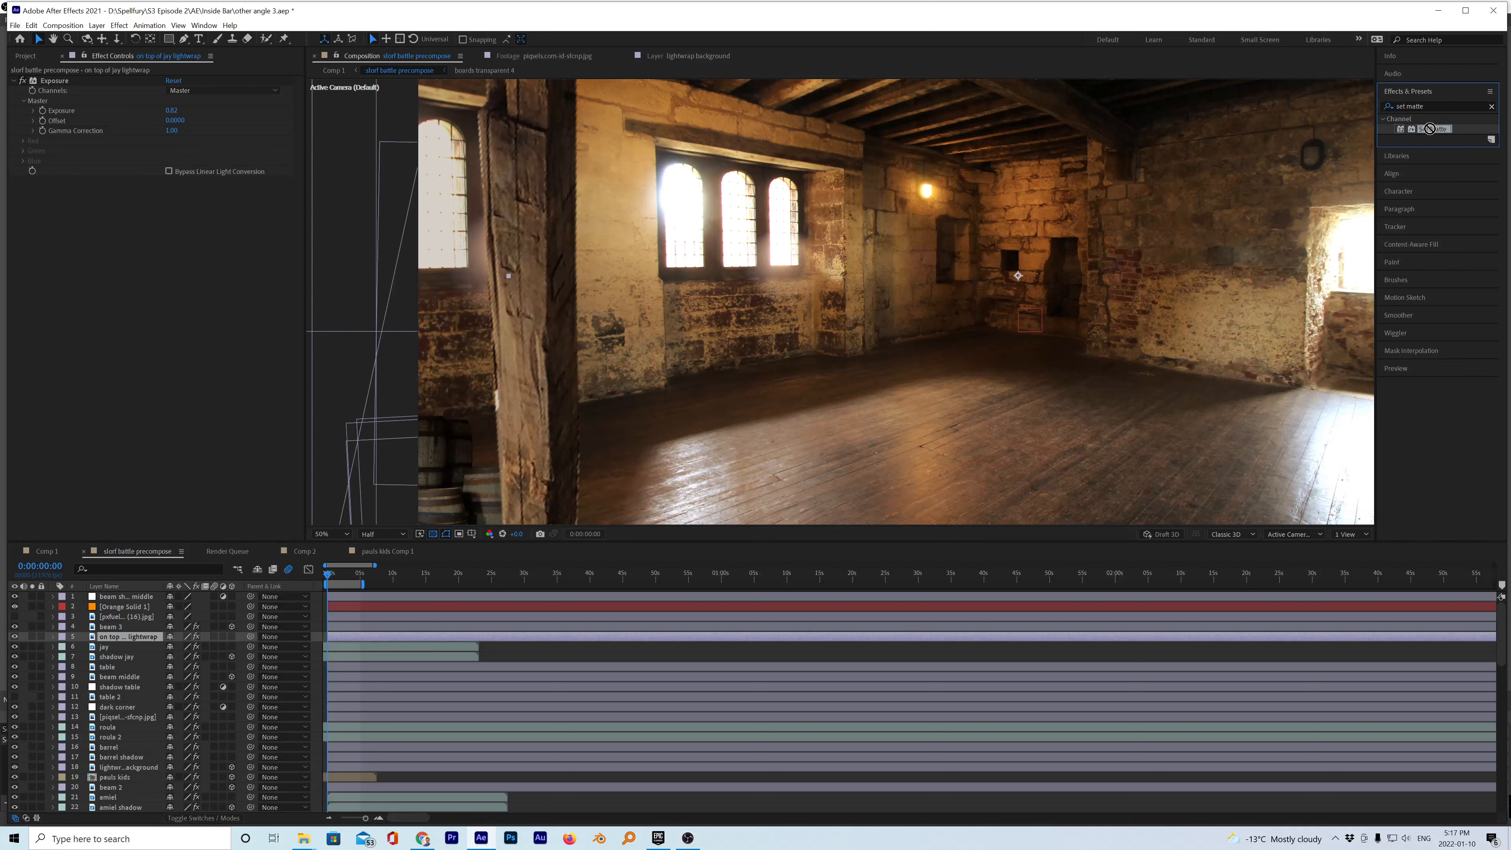
{"action": "left_click_drag", "start_coordinate": [1431, 129], "coordinate": [110, 638]}
{"action": "left_click", "coordinate": [111, 639]}
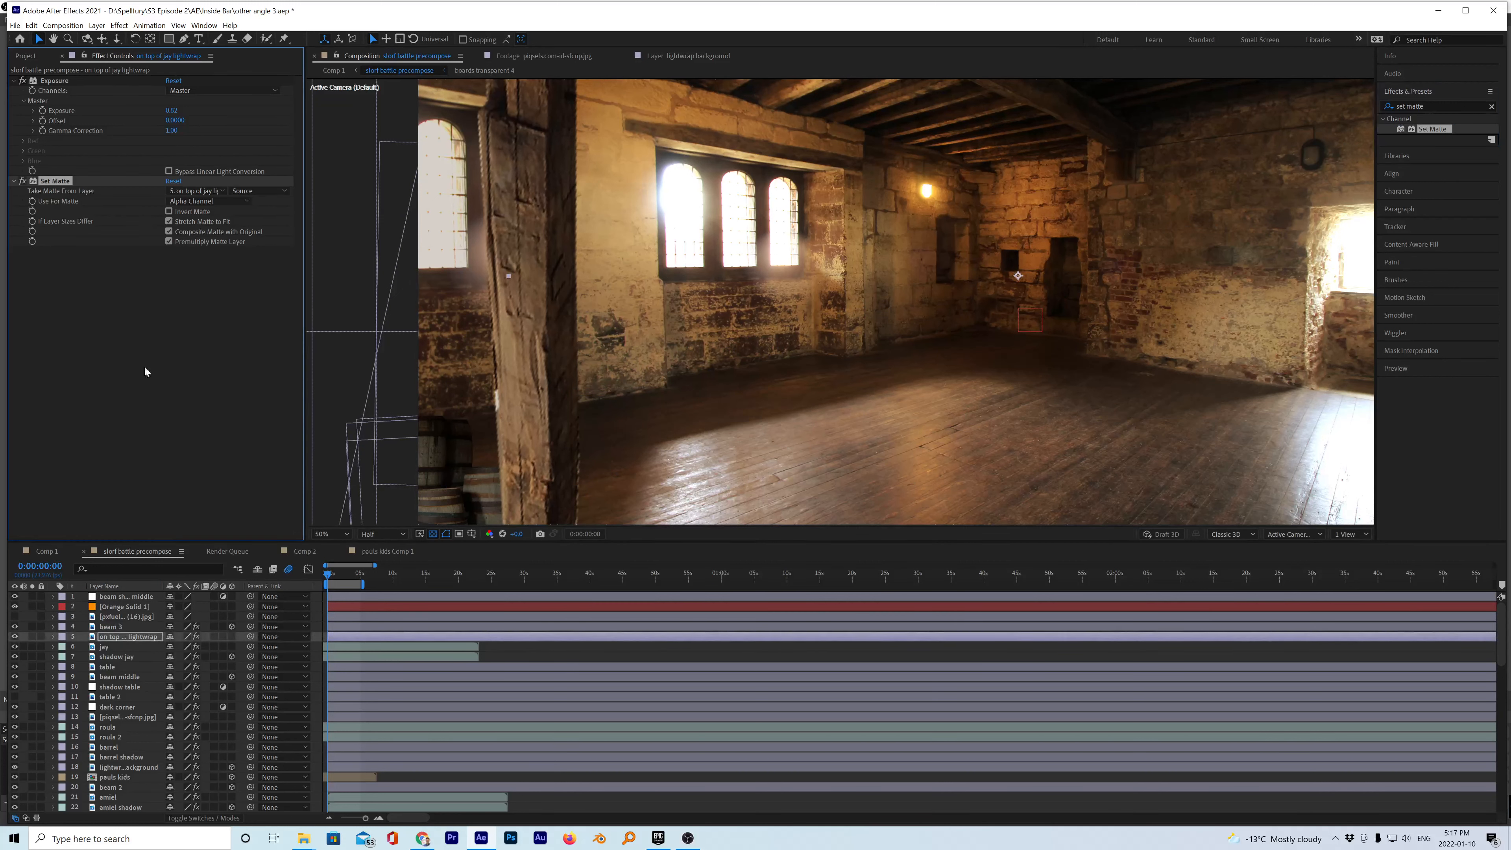
- Make Set Matte take its matte from the jay layer using Effects & Masks
{"action": "left_click", "coordinate": [219, 190]}
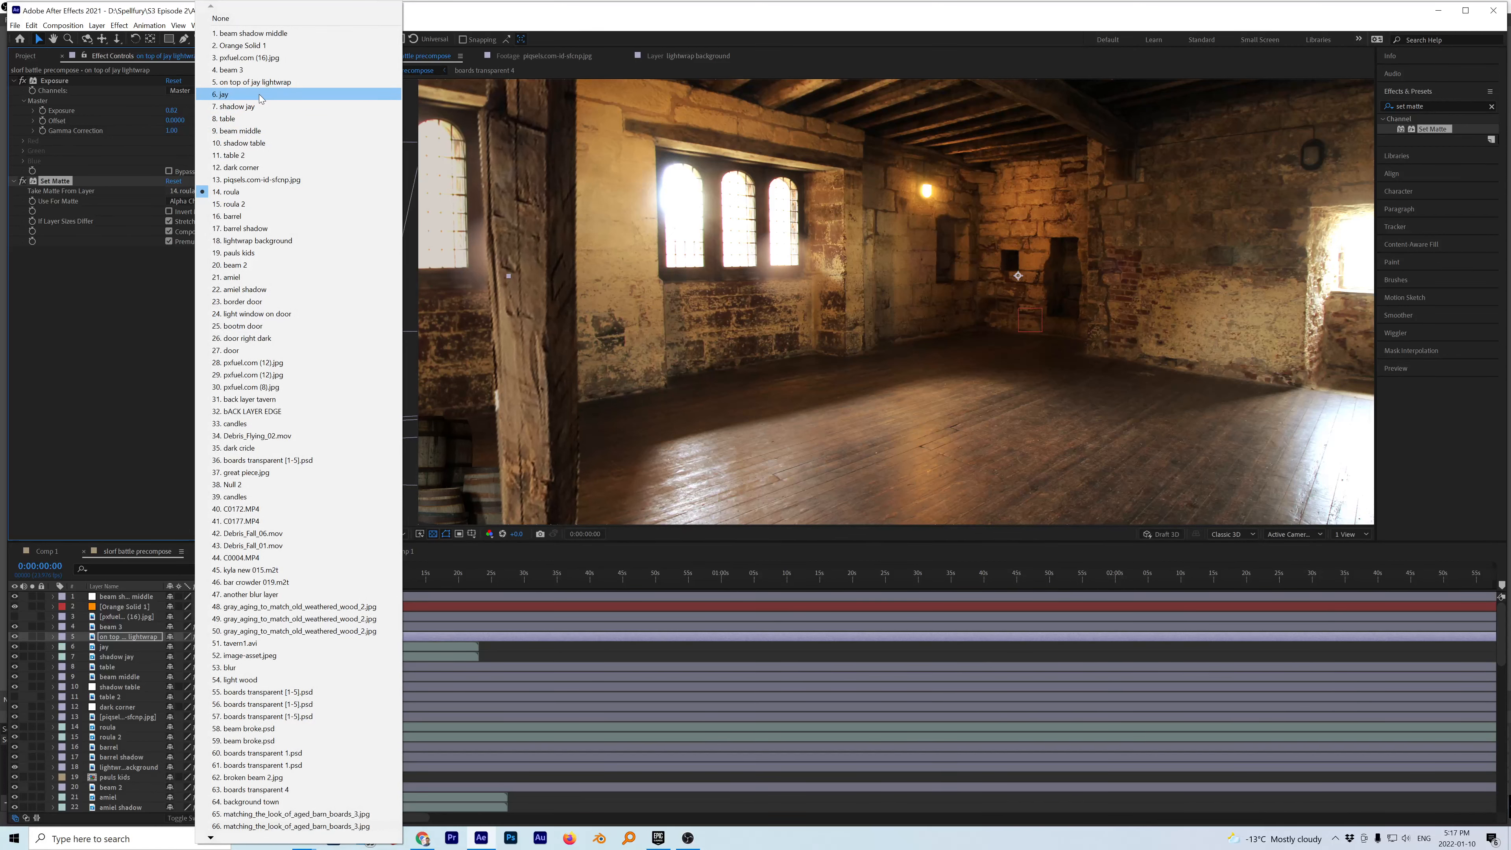
{"action": "left_click", "coordinate": [245, 95]}
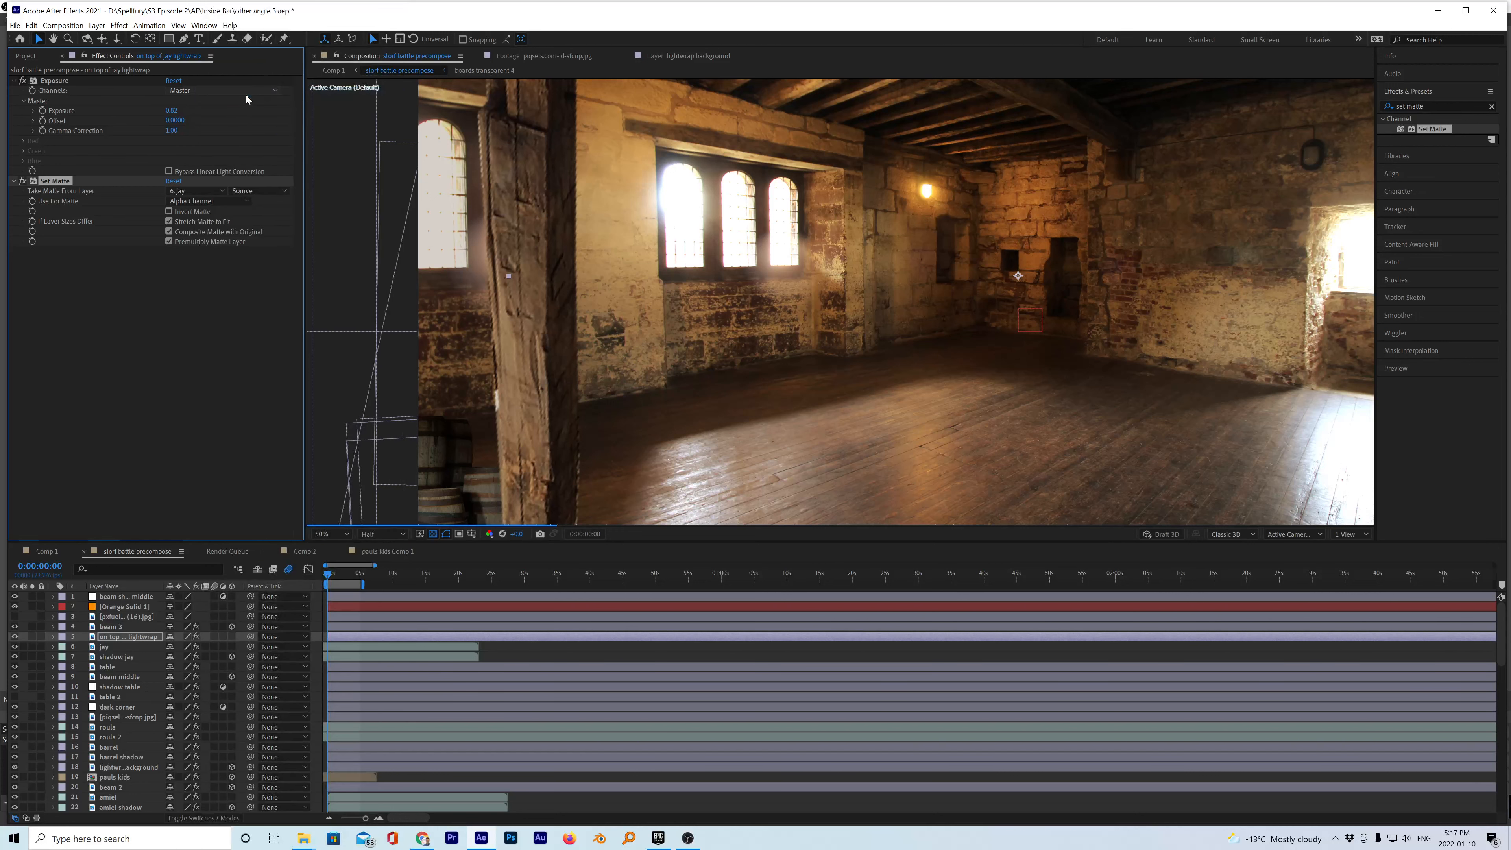
{"action": "left_click", "coordinate": [272, 191]}
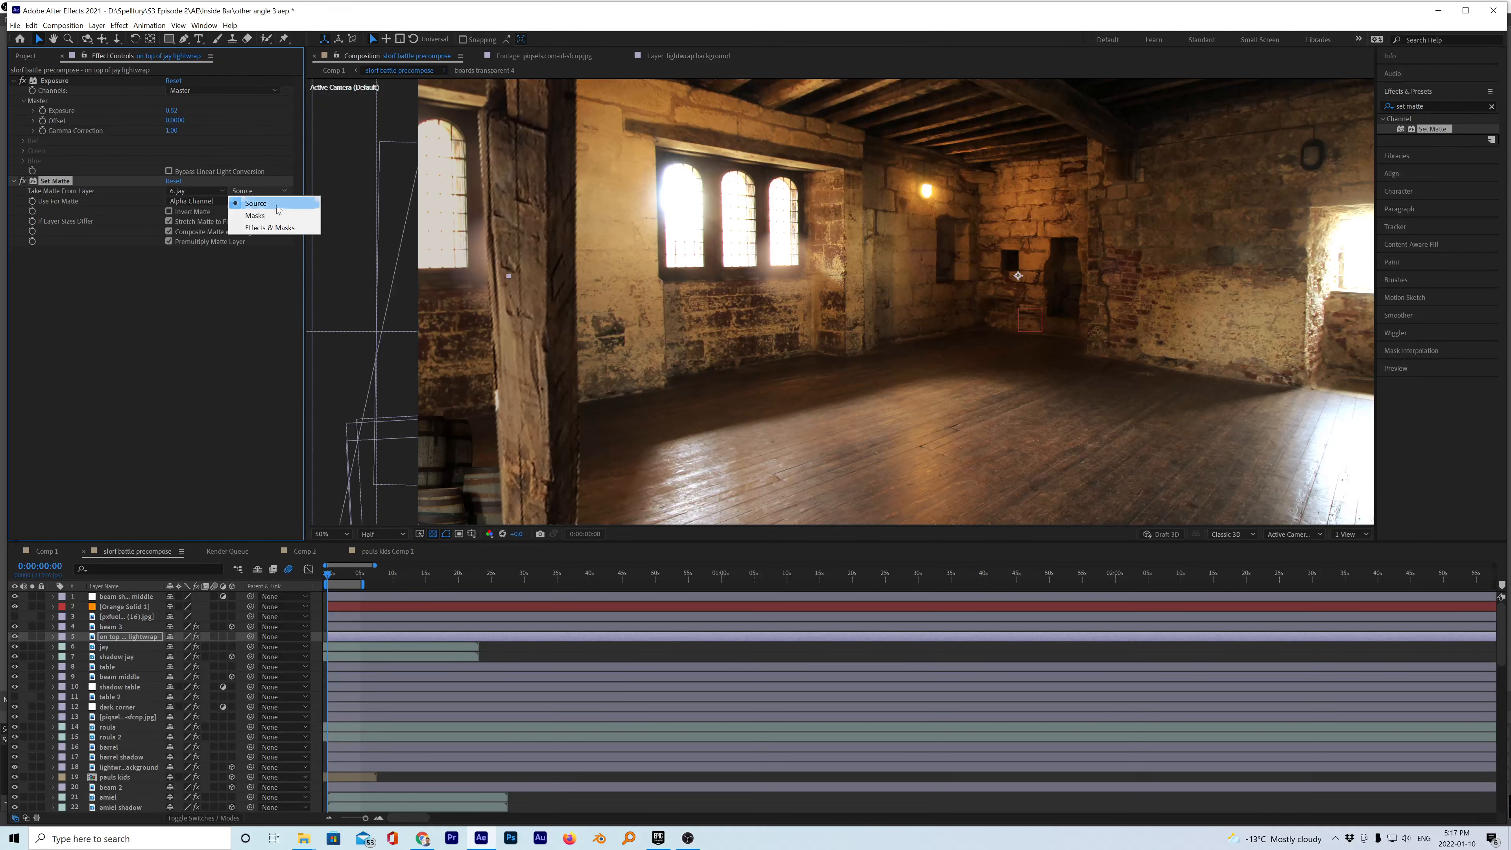
{"action": "left_click", "coordinate": [280, 226]}
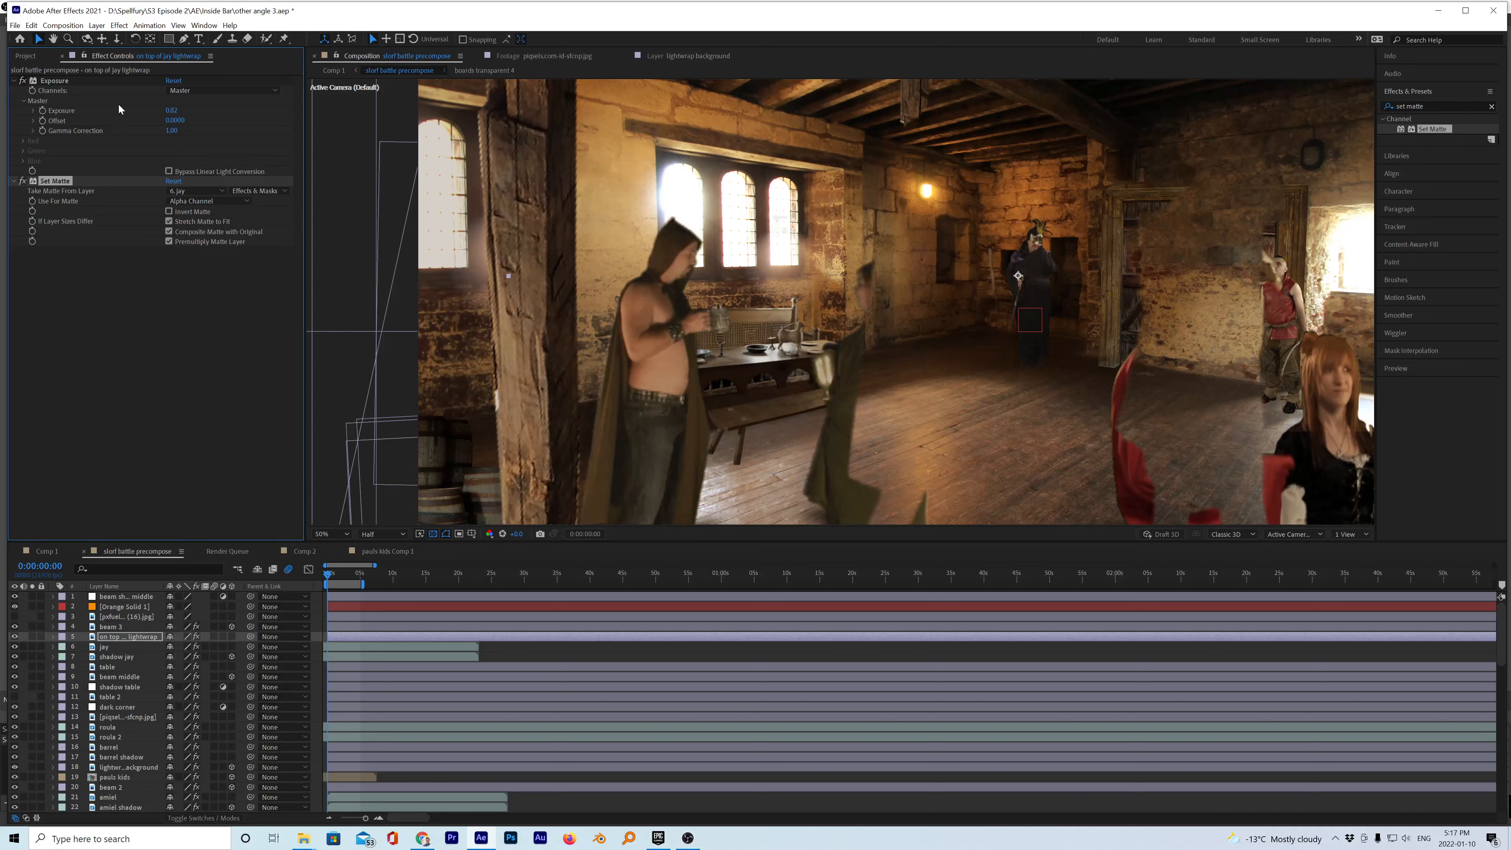
- Duplicate the Set Matte effect on the lightwrap layer, turn on Invert Matte for the copy and place it above the original
{"action": "key", "text": "ctrl+d"}
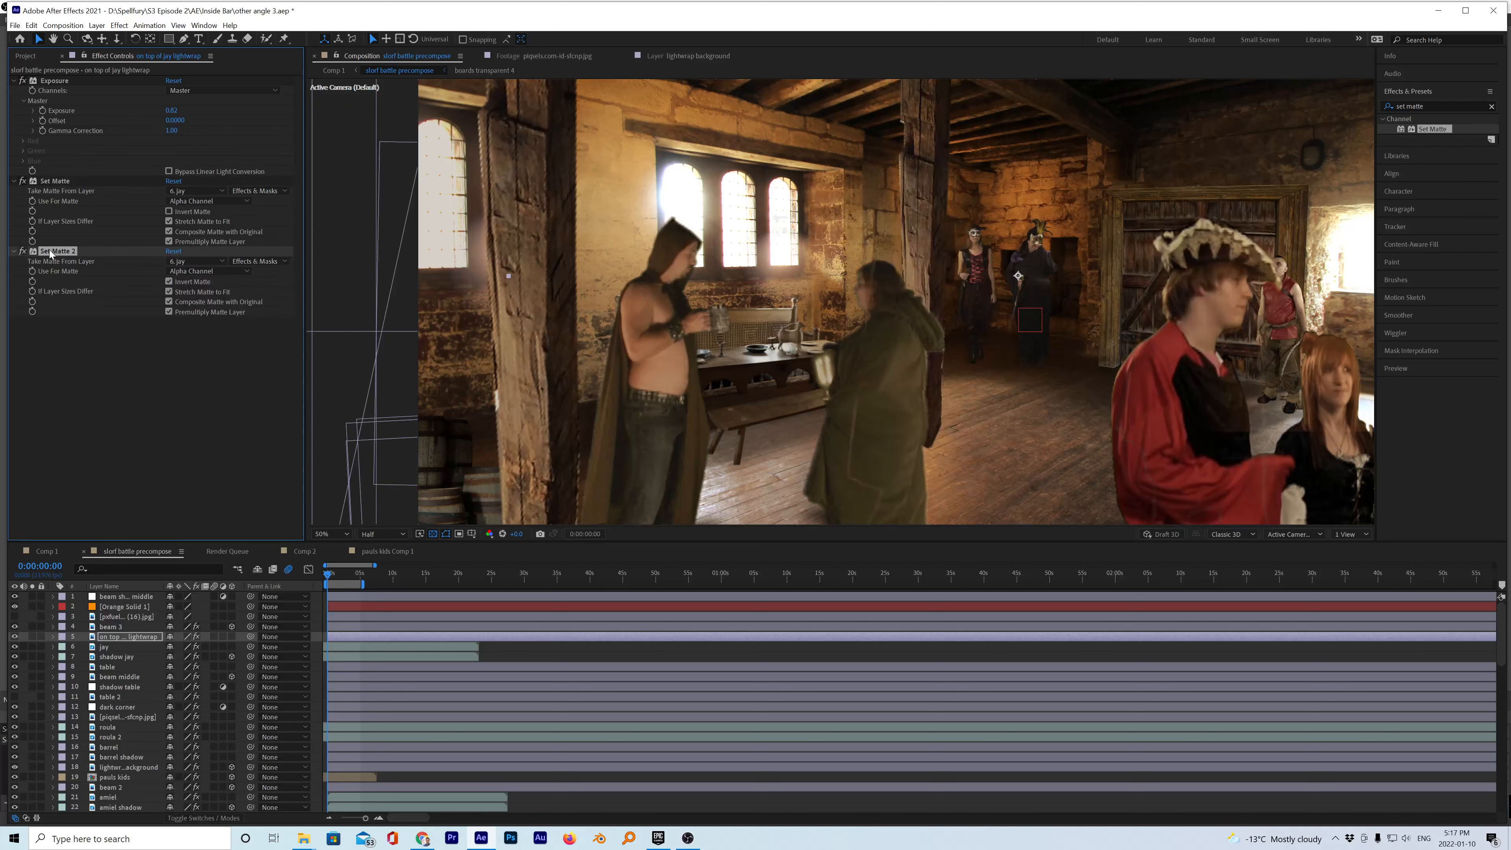
{"action": "left_click_drag", "start_coordinate": [50, 249], "coordinate": [56, 182]}
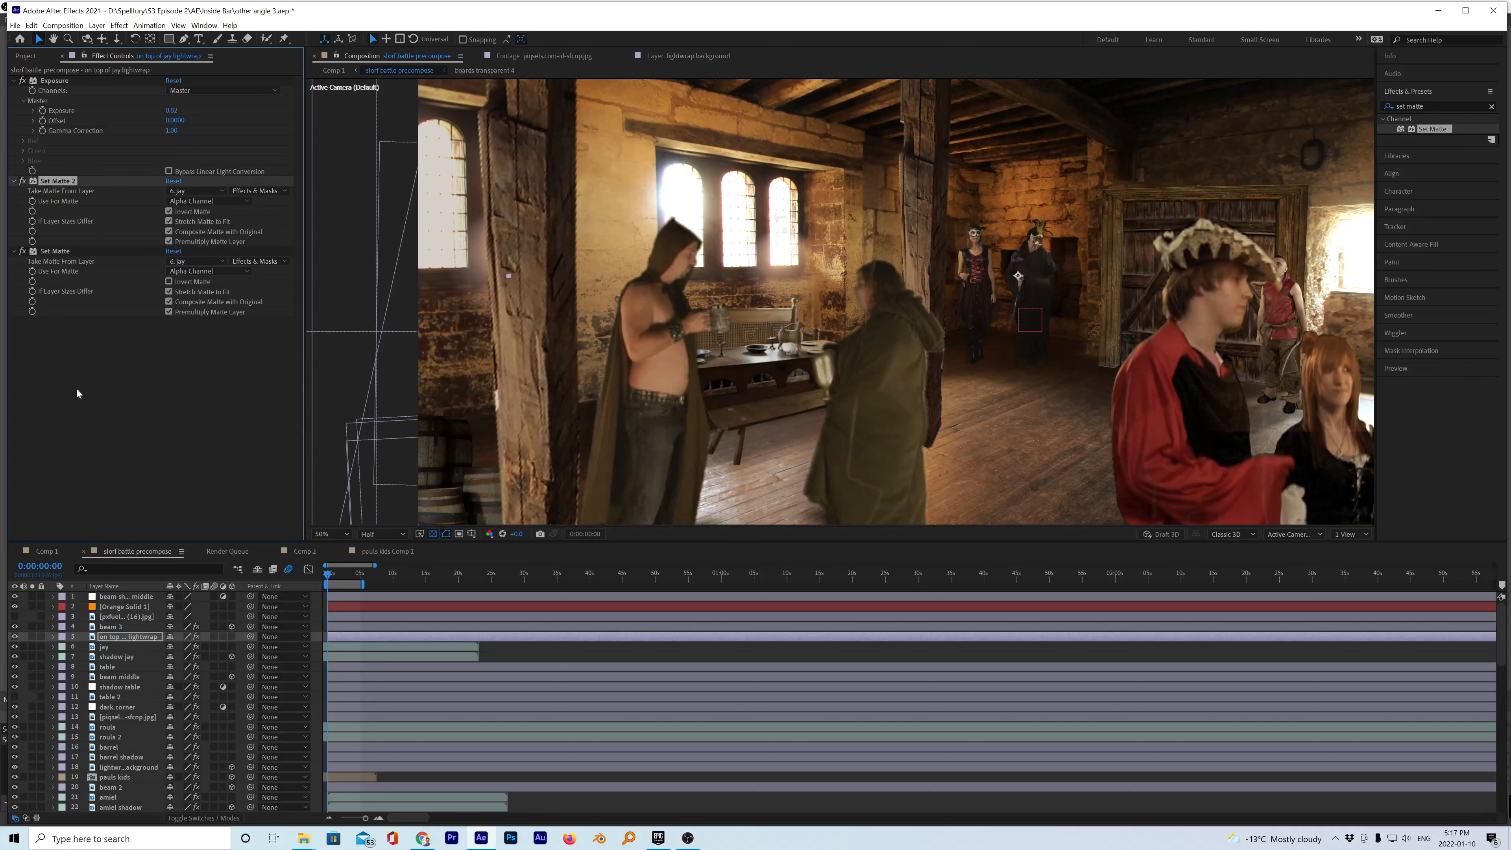
{"action": "left_click", "coordinate": [15, 636]}
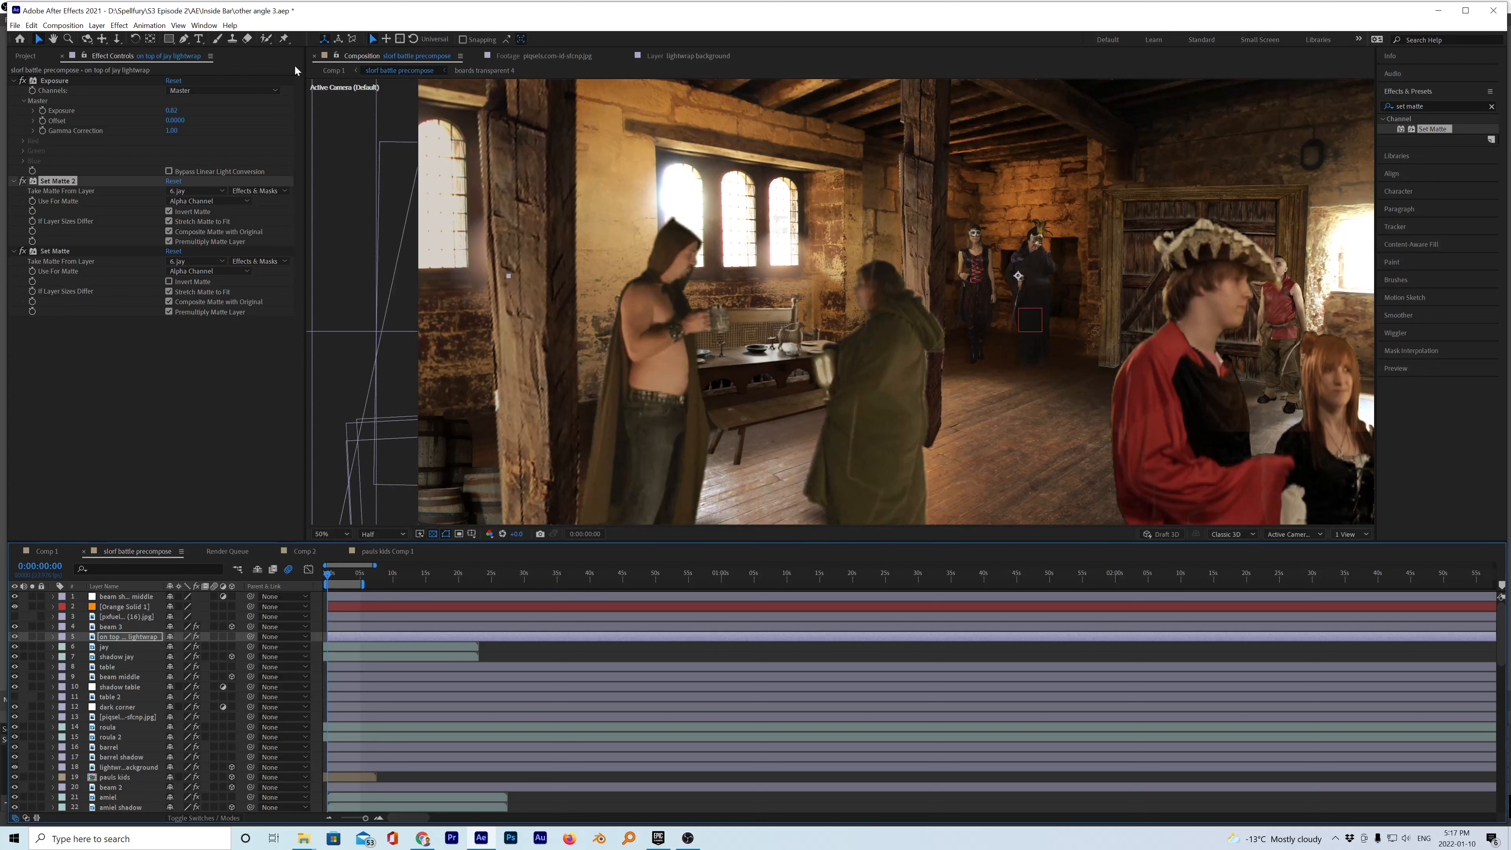
- Apply Fast Box Blur to the lightwrap layer, place it between the two Set Matte effects and strongly raise its Blur Radius
{"action": "left_click", "coordinate": [1432, 105]}
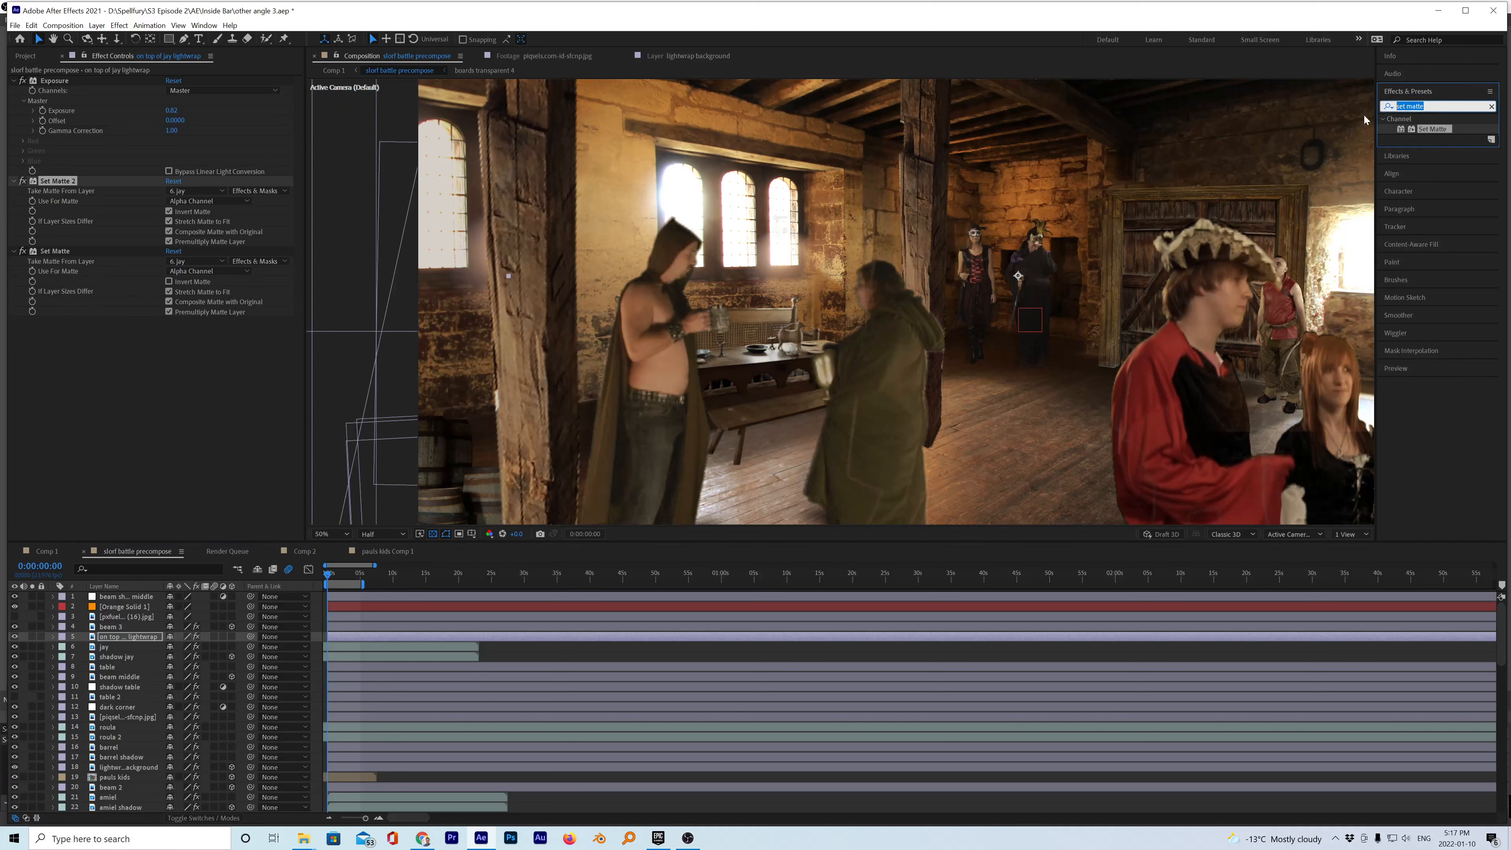
{"action": "type", "text": "fast"}
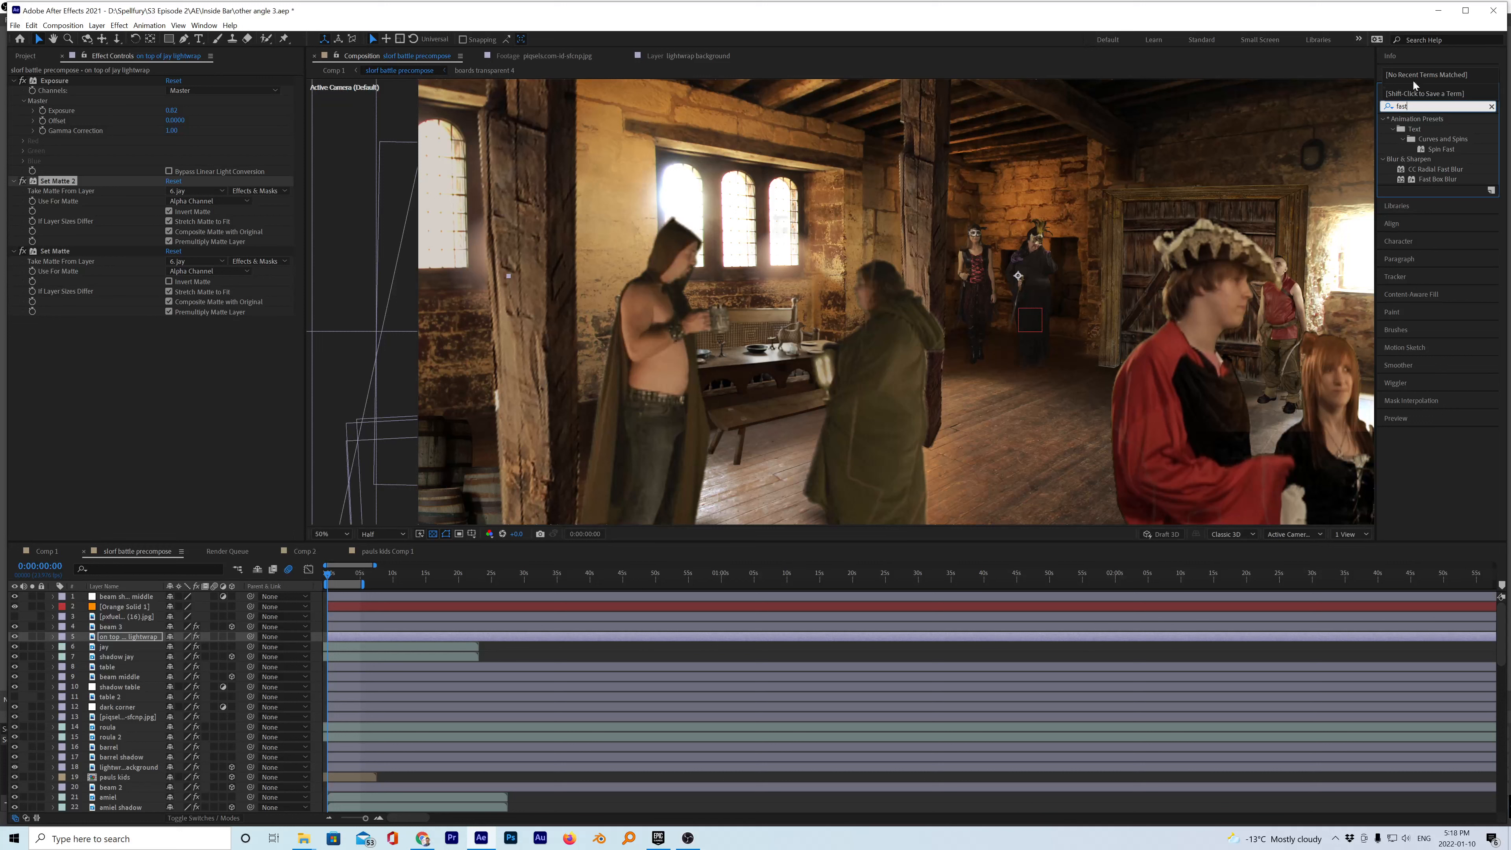
{"action": "left_click_drag", "start_coordinate": [1452, 180], "coordinate": [115, 640]}
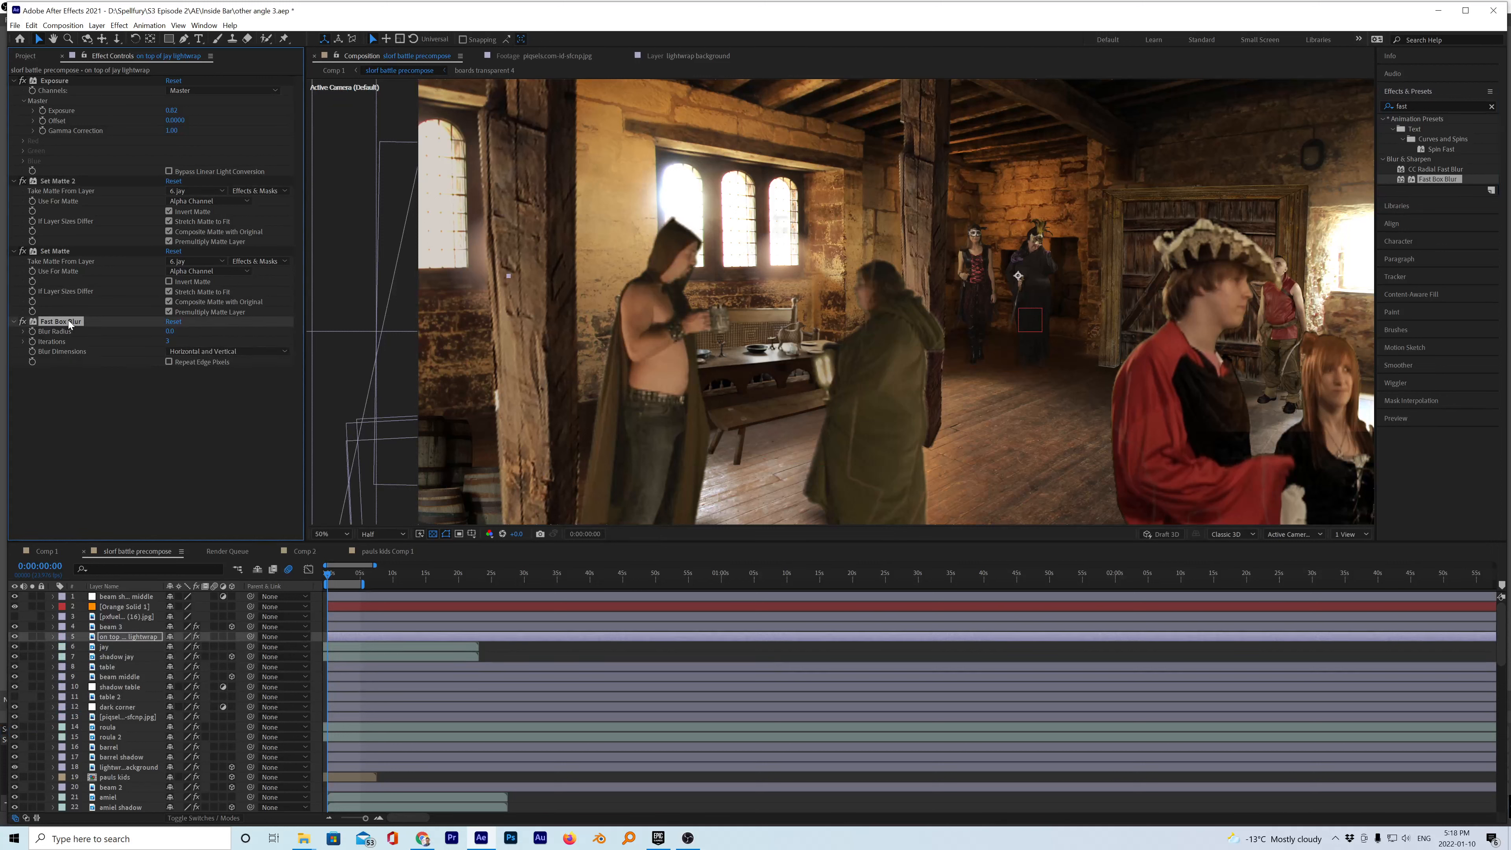
{"action": "left_click_drag", "start_coordinate": [68, 320], "coordinate": [73, 252]}
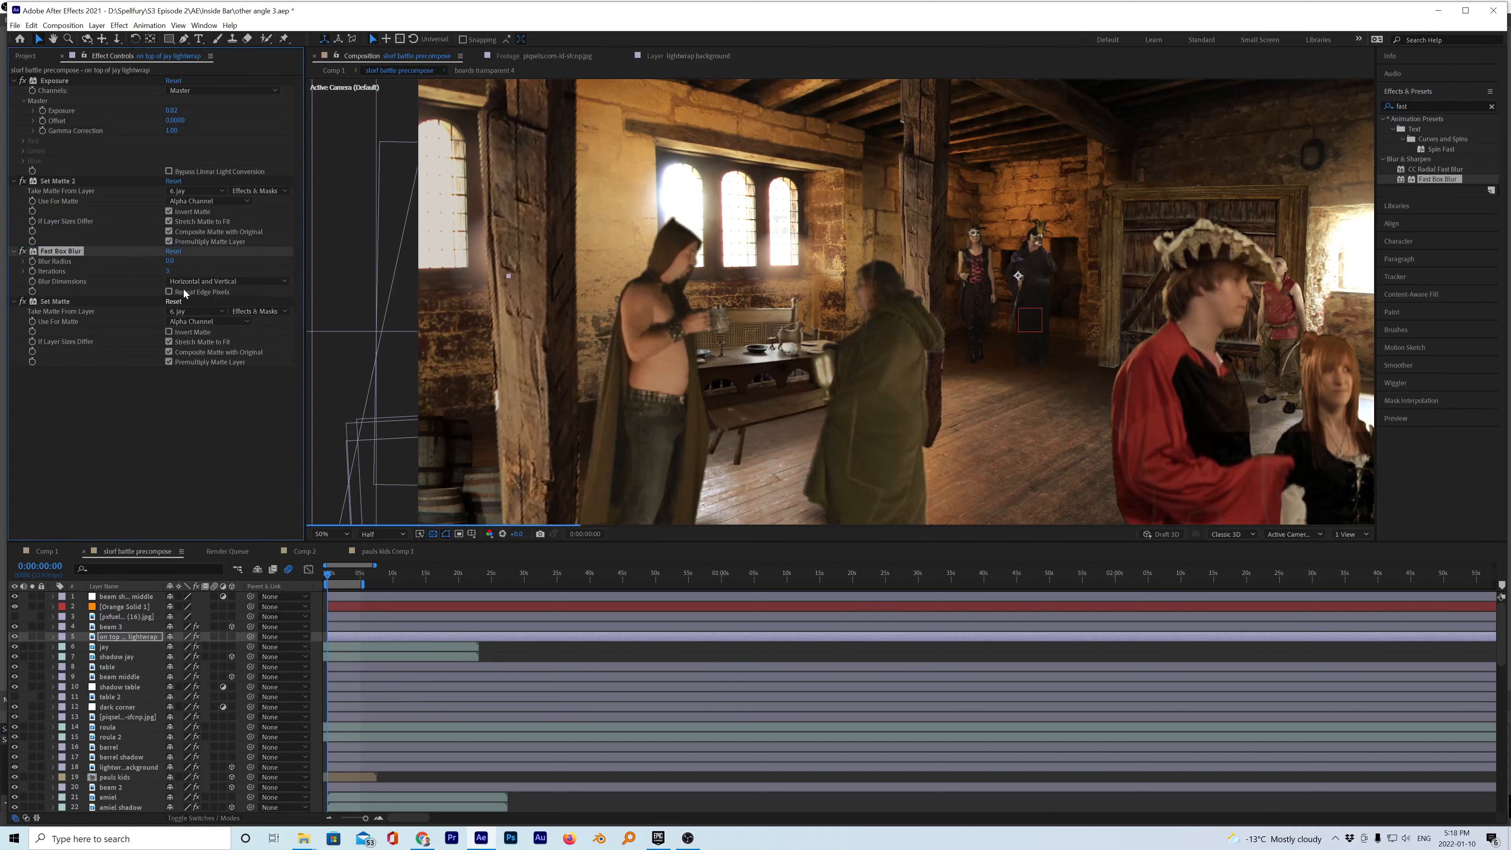
{"action": "left_click_drag", "start_coordinate": [252, 268], "coordinate": [307, 269]}
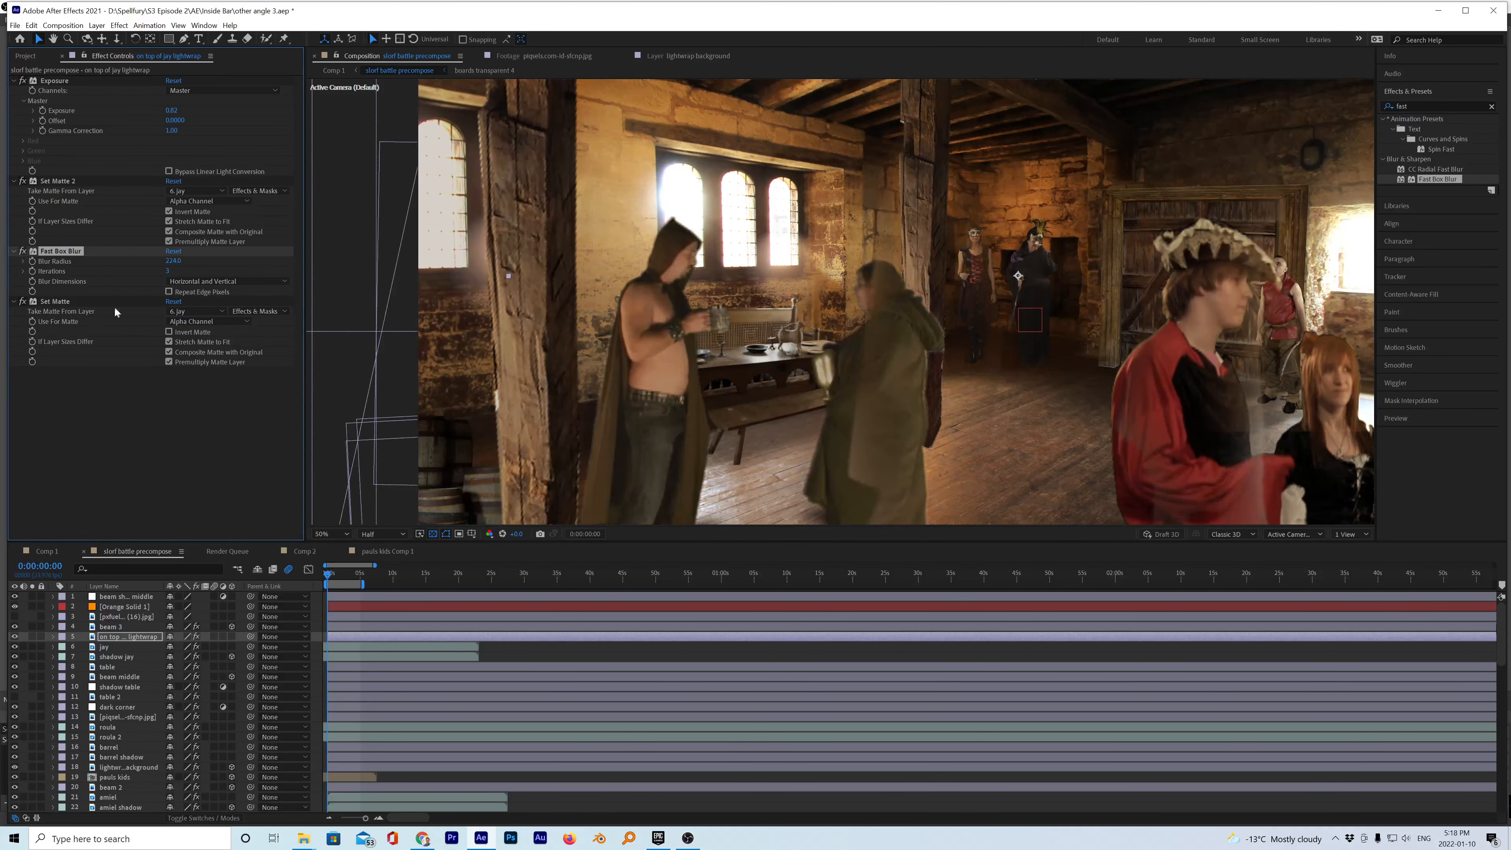
- Turn off Stretch Matte to Fit in both Set Matte effects, checking the lightwrap layer in solo
{"action": "left_click", "coordinate": [34, 636]}
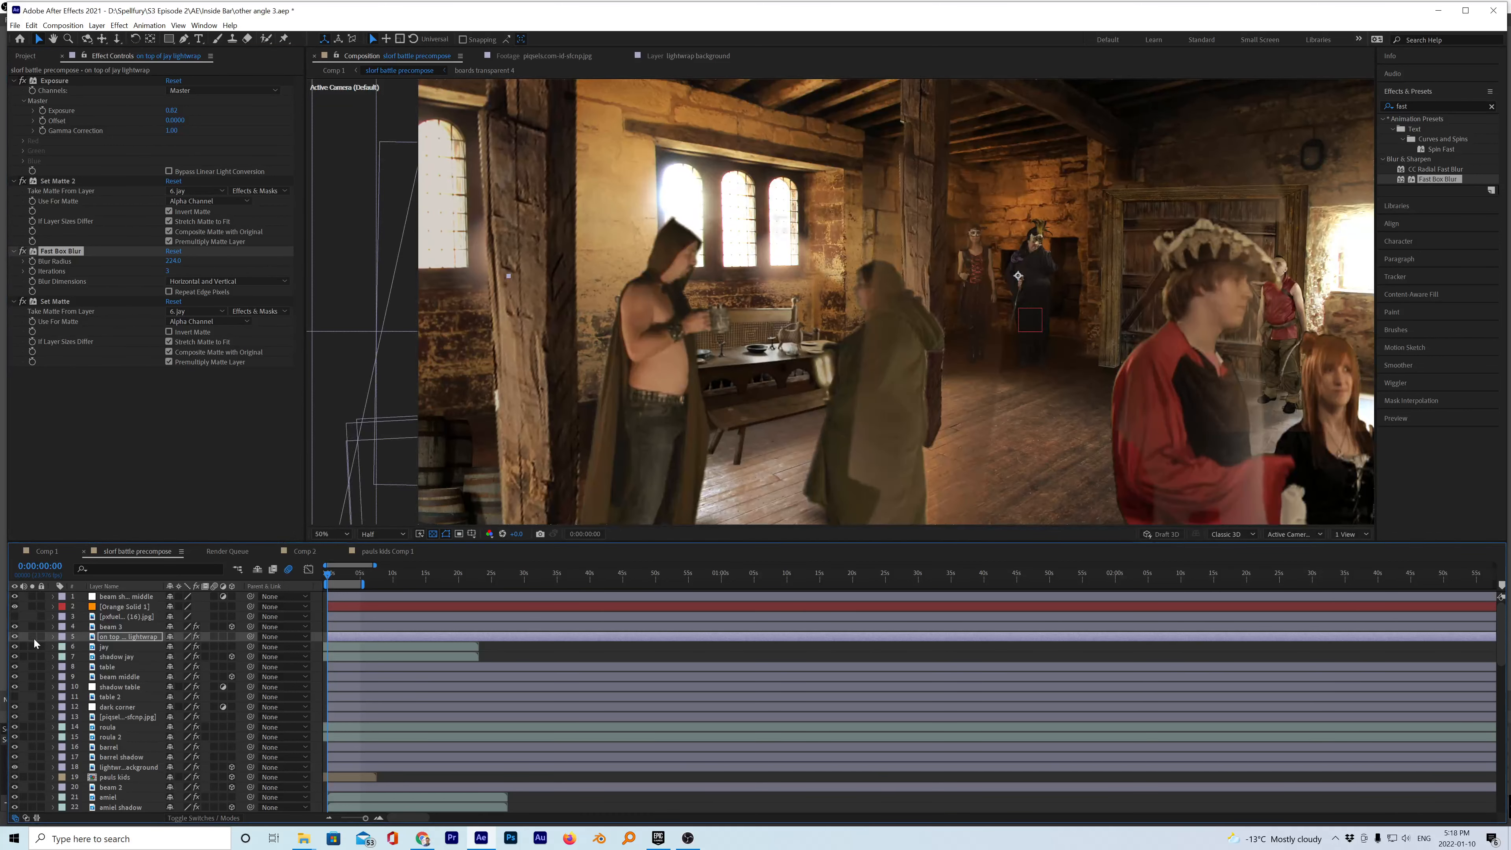
{"action": "left_click", "coordinate": [33, 637]}
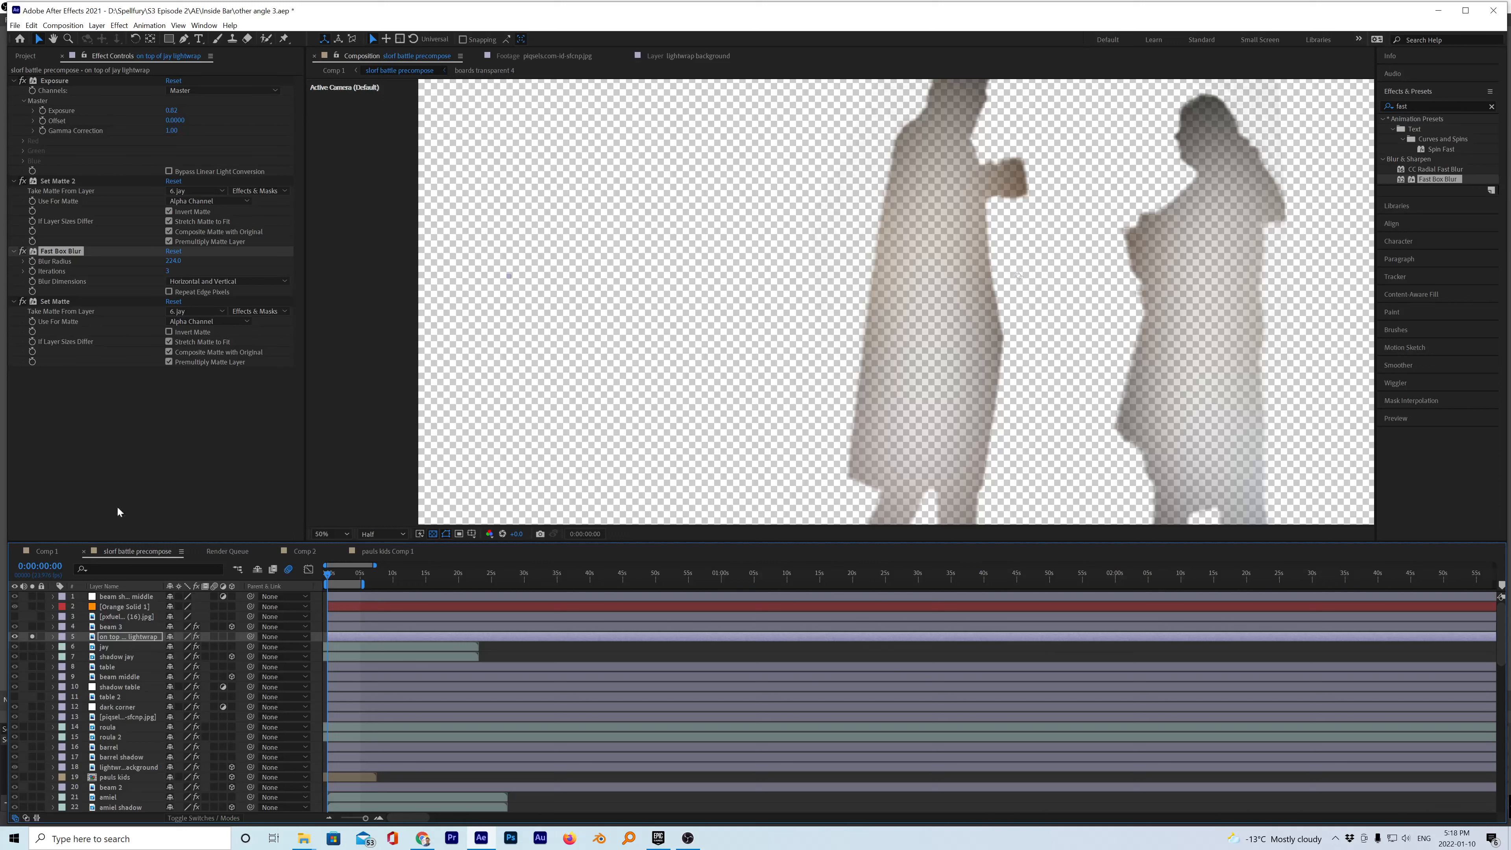
{"action": "left_click", "coordinate": [169, 342]}
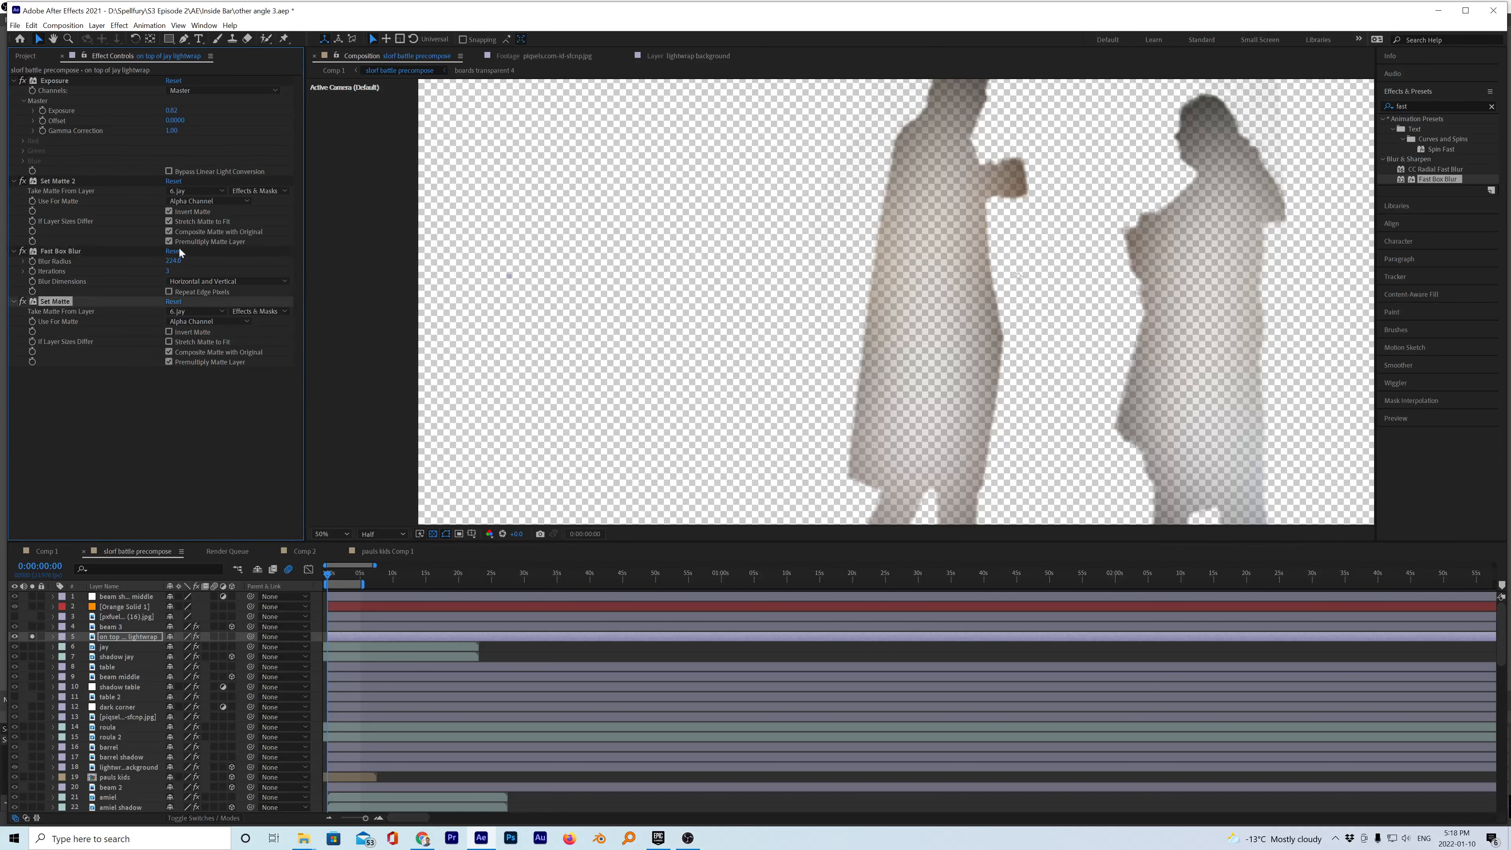
{"action": "left_click", "coordinate": [169, 222]}
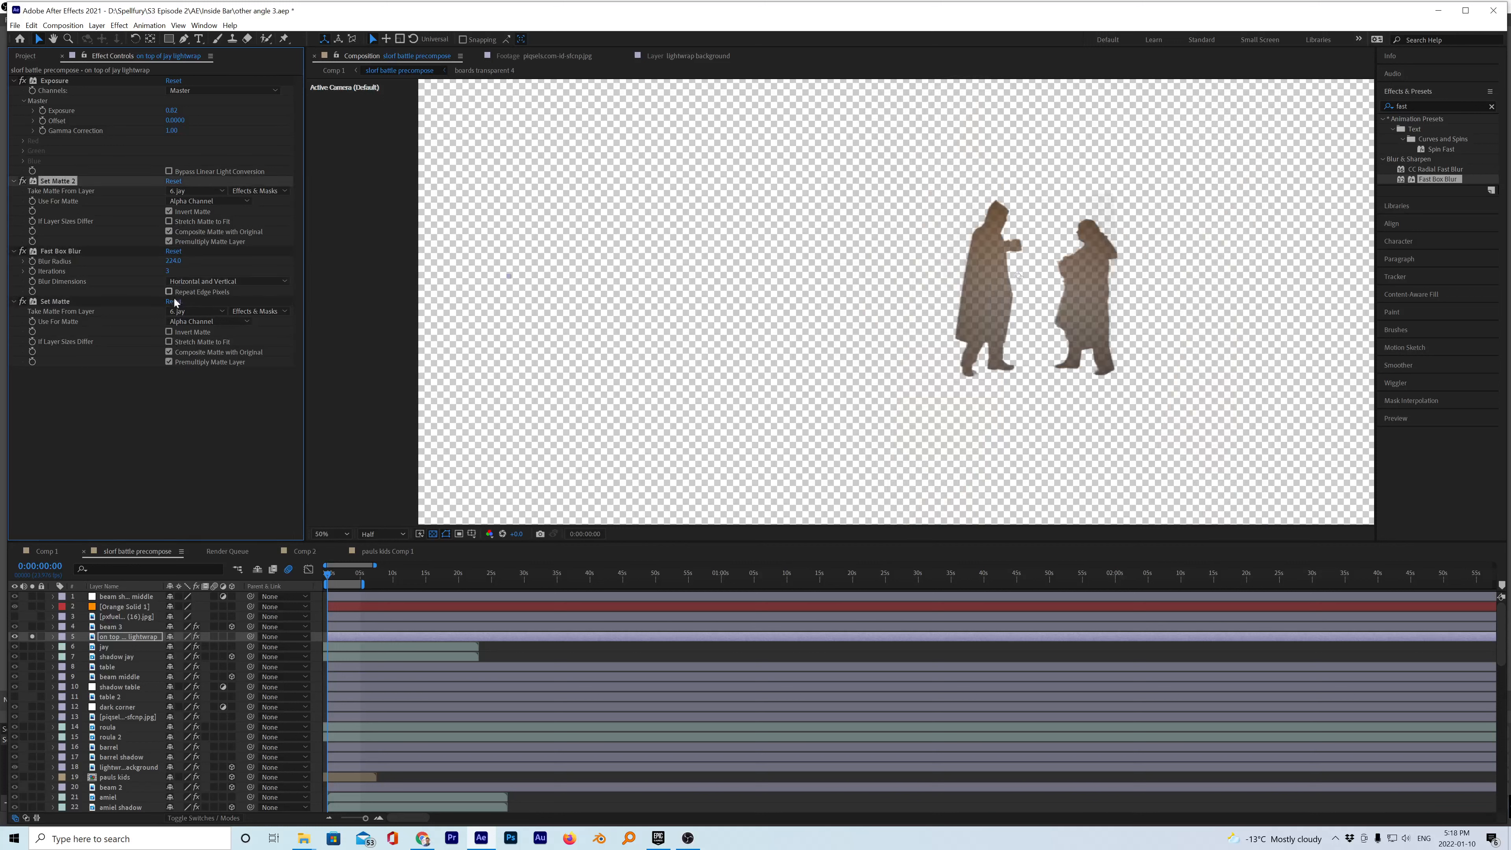
{"action": "left_click", "coordinate": [33, 635]}
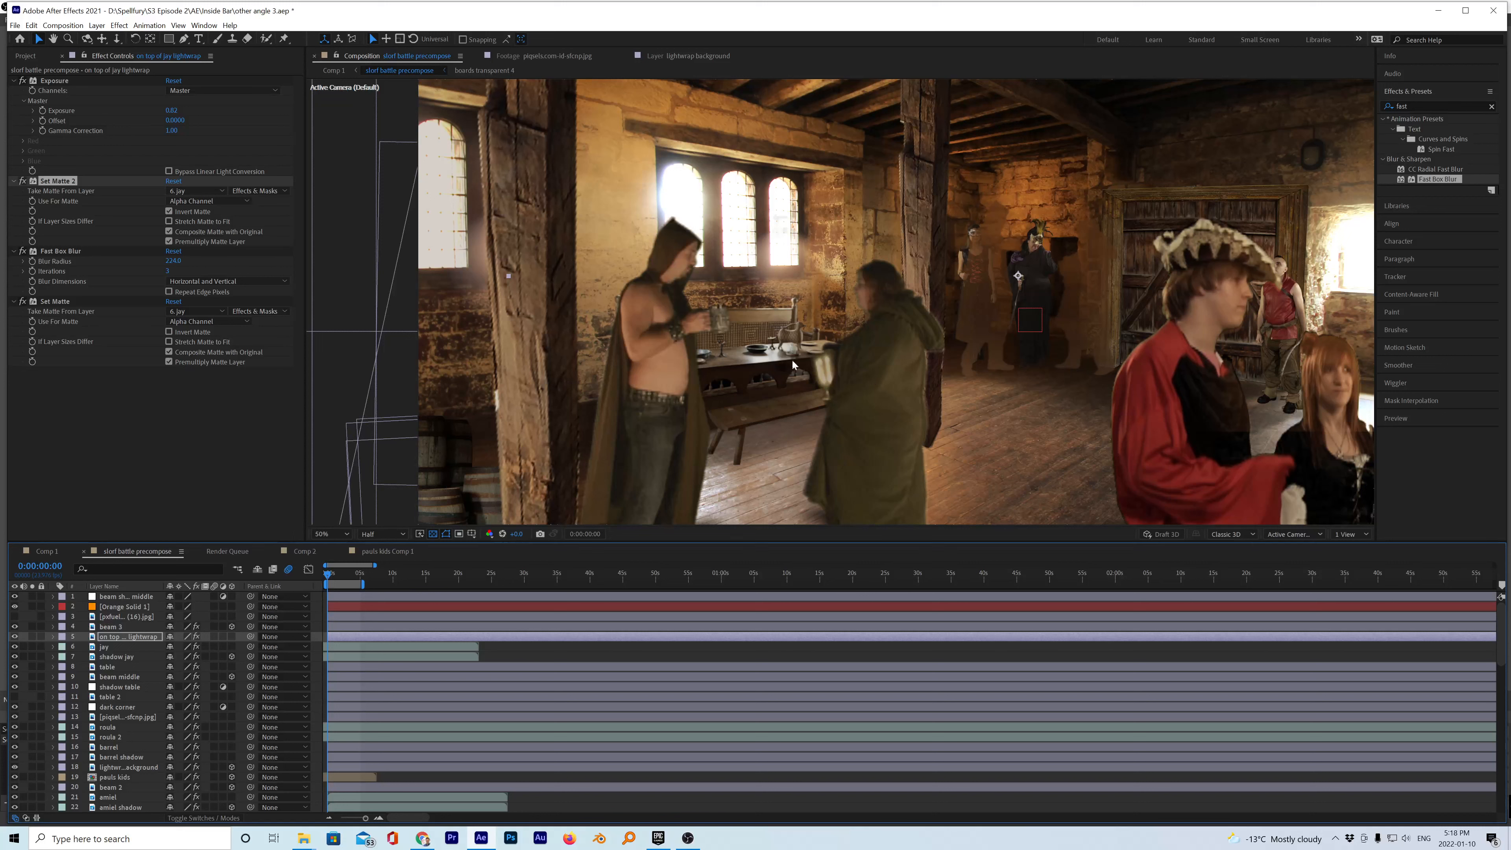
- Try to line up the light wrap with the actors at the table by shifting the layer's horizontal Position
{"action": "left_click", "coordinate": [53, 636]}
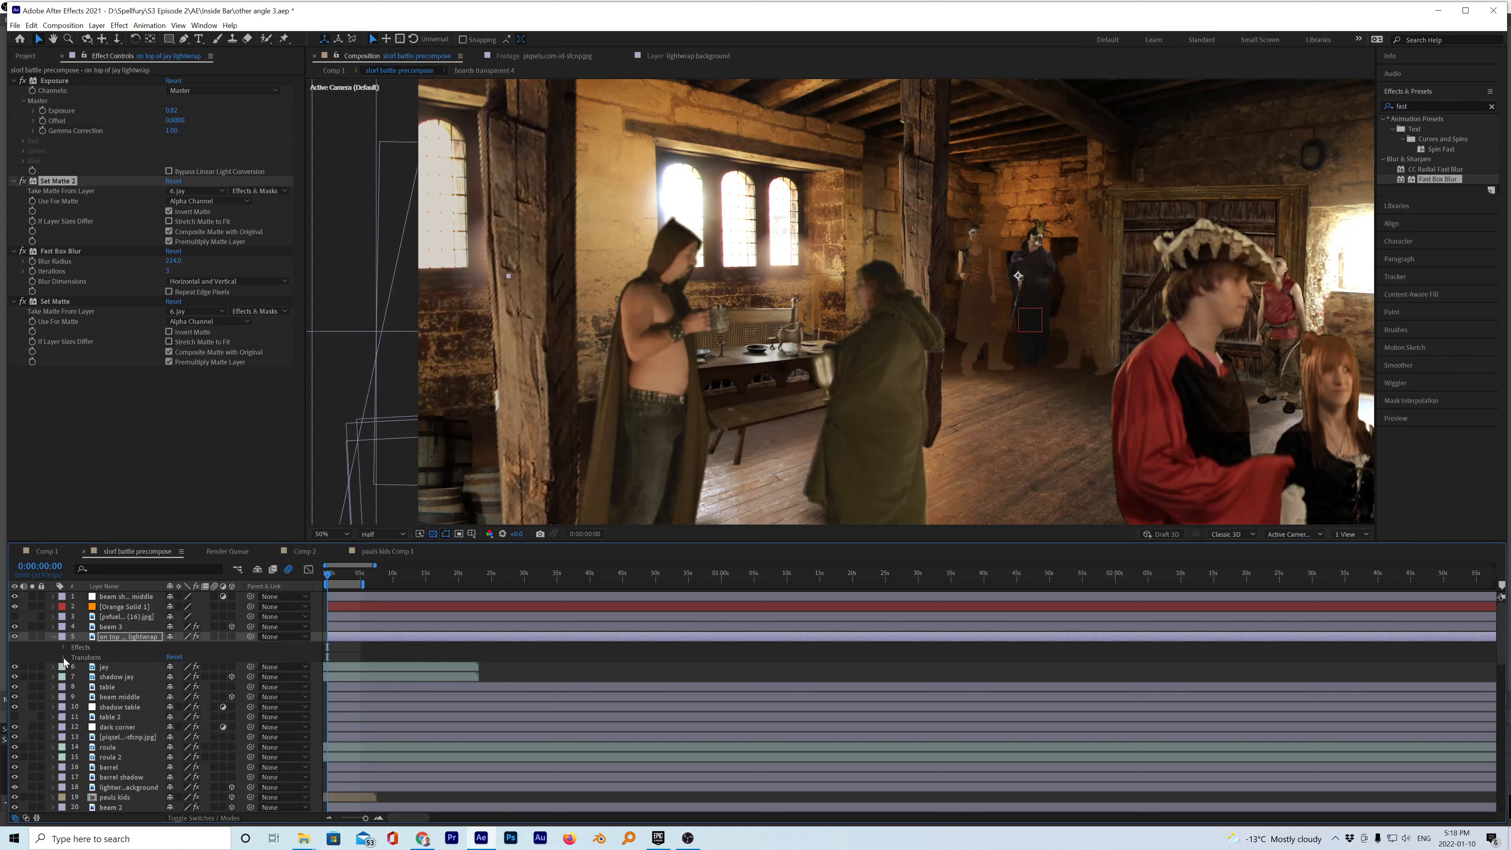
{"action": "left_click", "coordinate": [64, 657]}
{"action": "left_click_drag", "start_coordinate": [174, 677], "coordinate": [2, 662]}
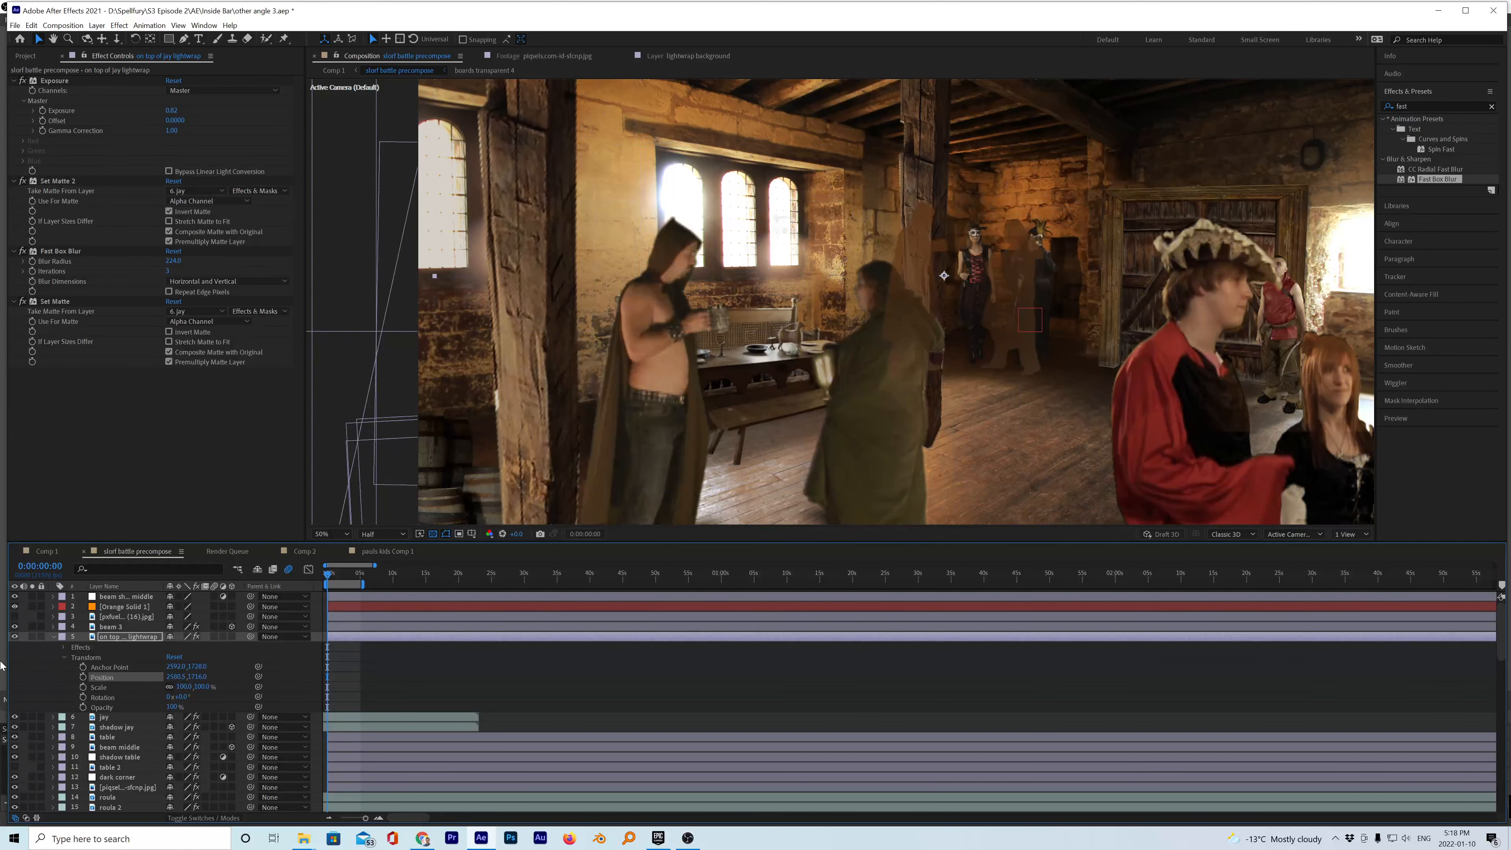
{"action": "left_click_drag", "start_coordinate": [172, 675], "coordinate": [3, 676]}
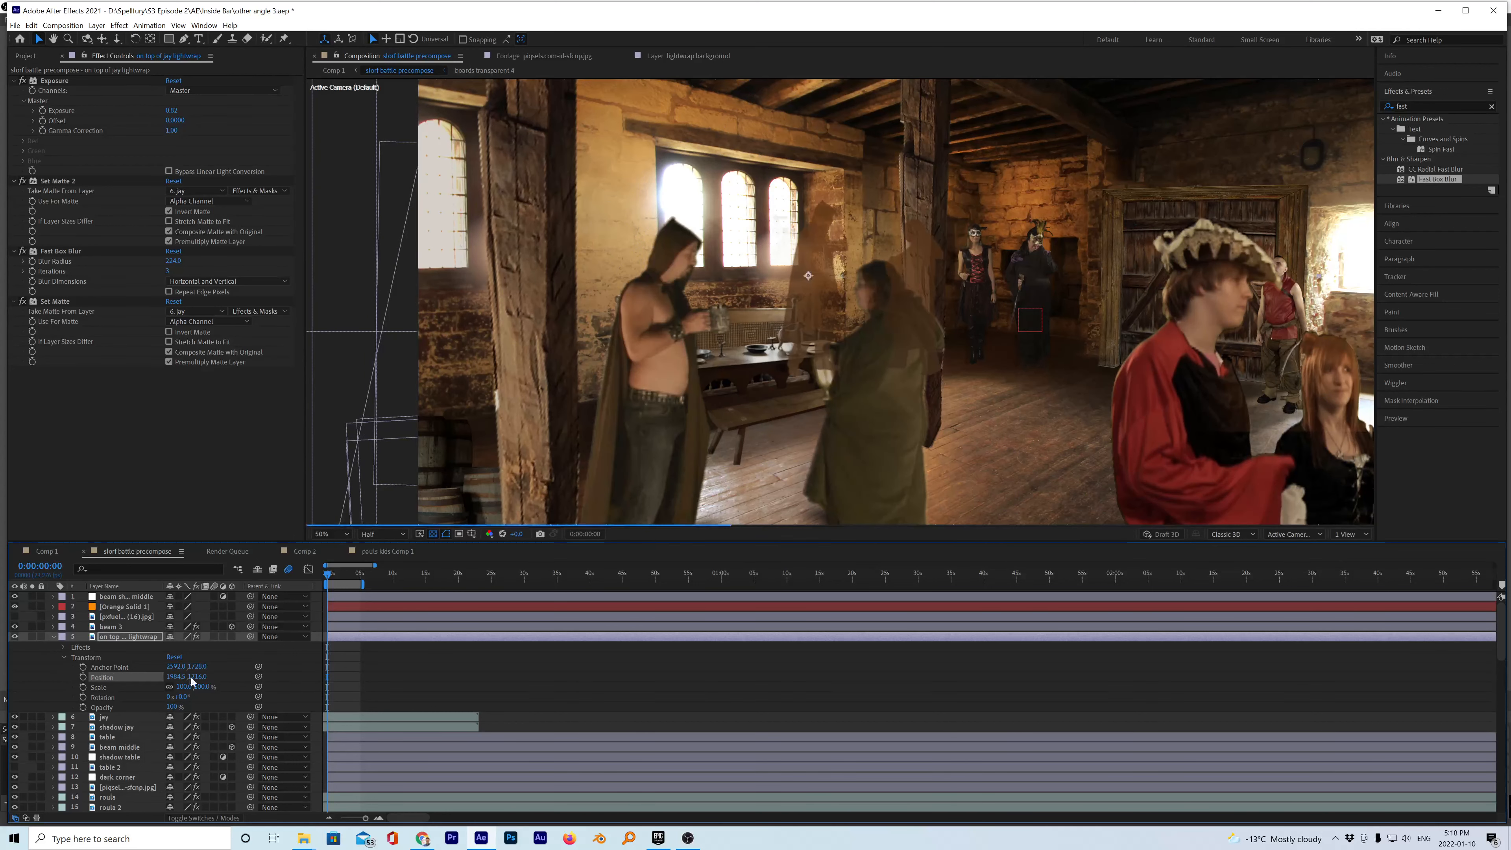
{"action": "left_click_drag", "start_coordinate": [104, 675], "coordinate": [73, 718]}
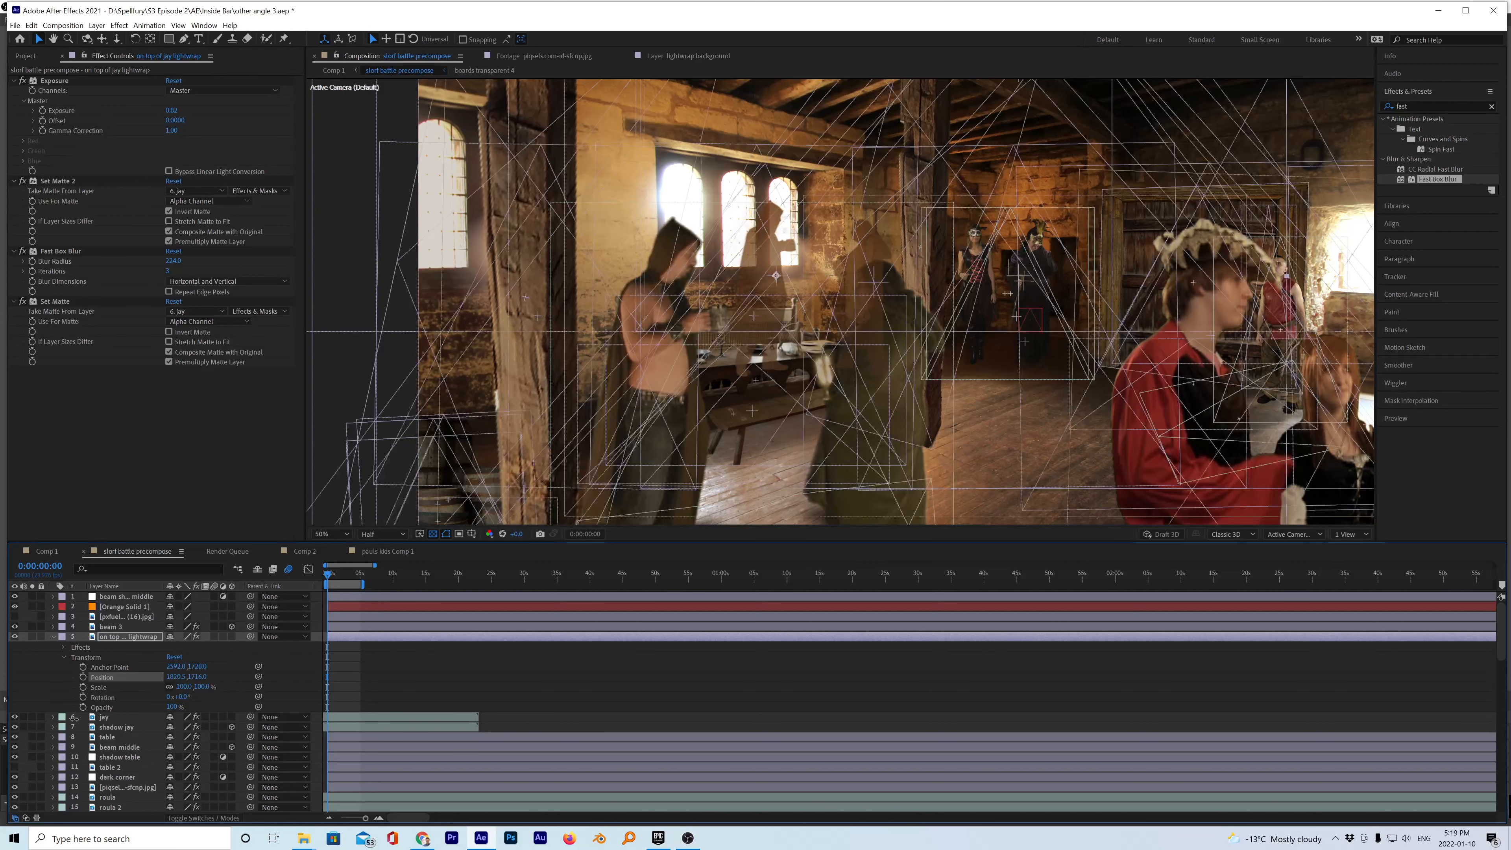
- Match the lightwrap layer's transform to the jay layer's, with Position 1548.5, 2282 and Scale 224%
{"action": "left_click", "coordinate": [53, 718]}
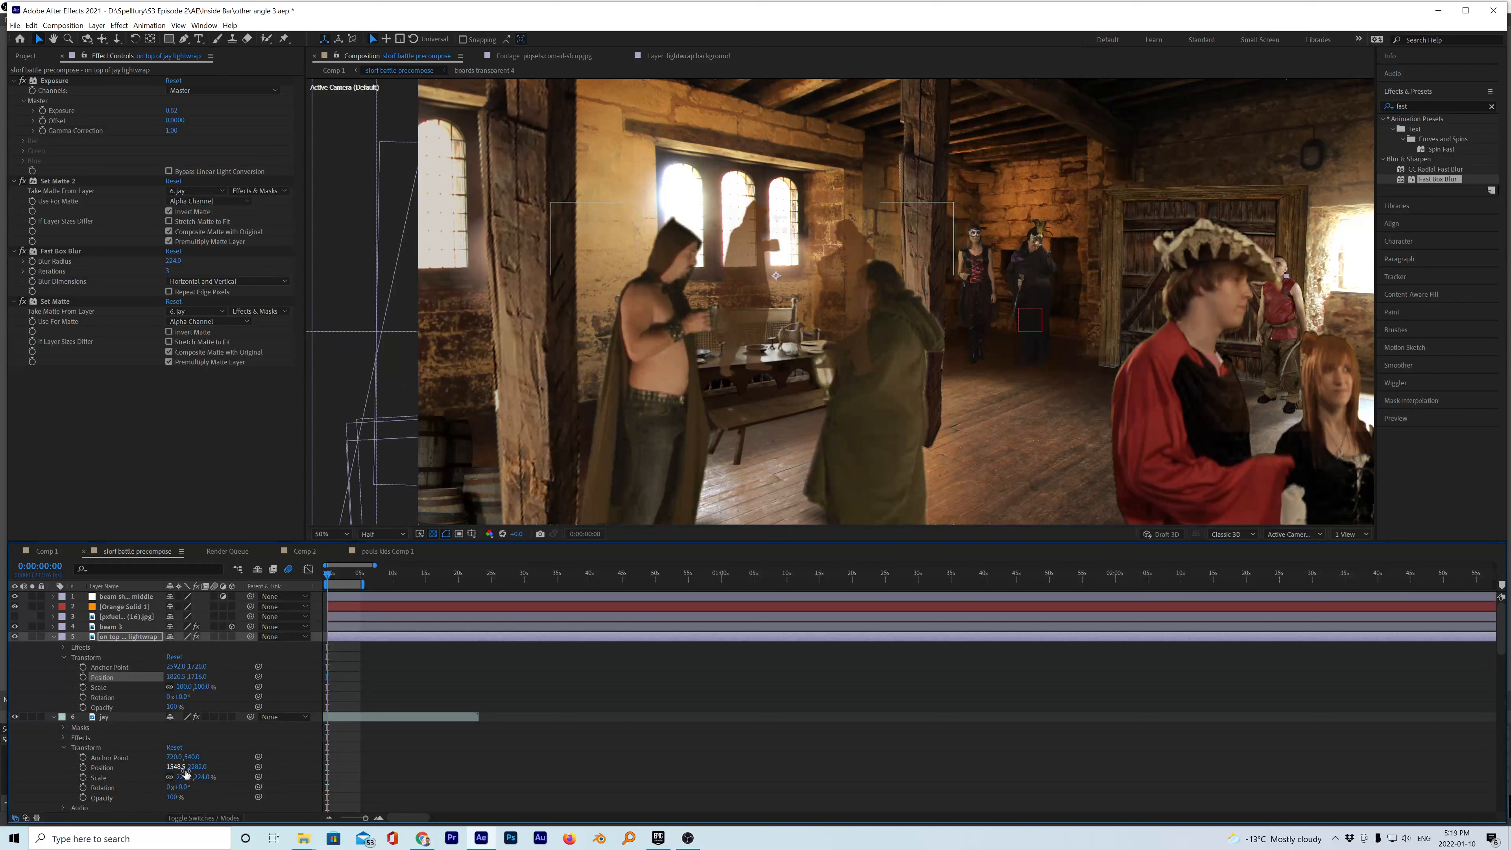
{"action": "left_click", "coordinate": [181, 677]}
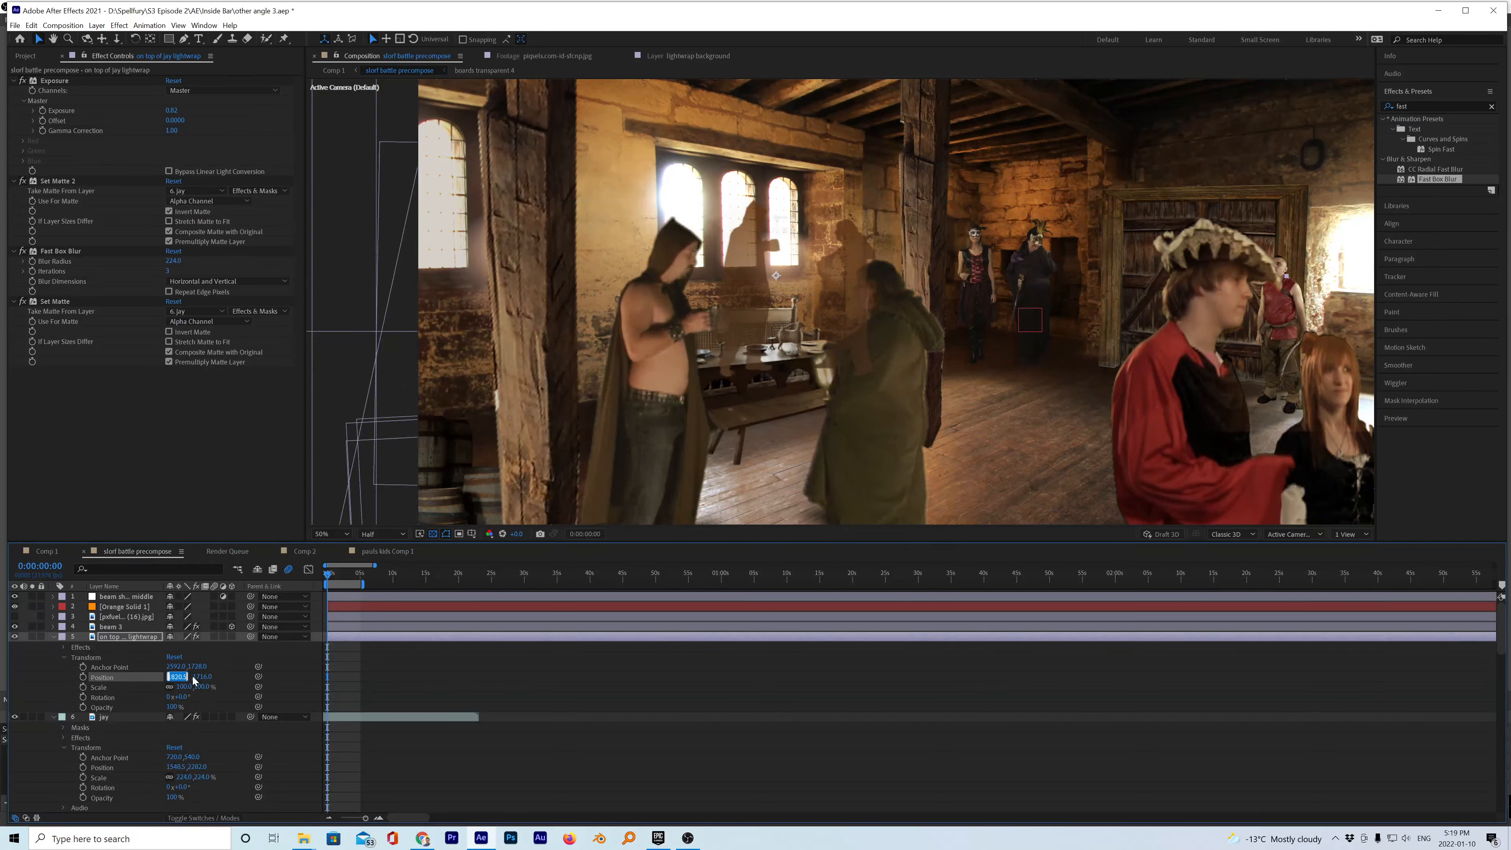
{"action": "type", "text": "1548.5"}
{"action": "key", "text": "Return"}
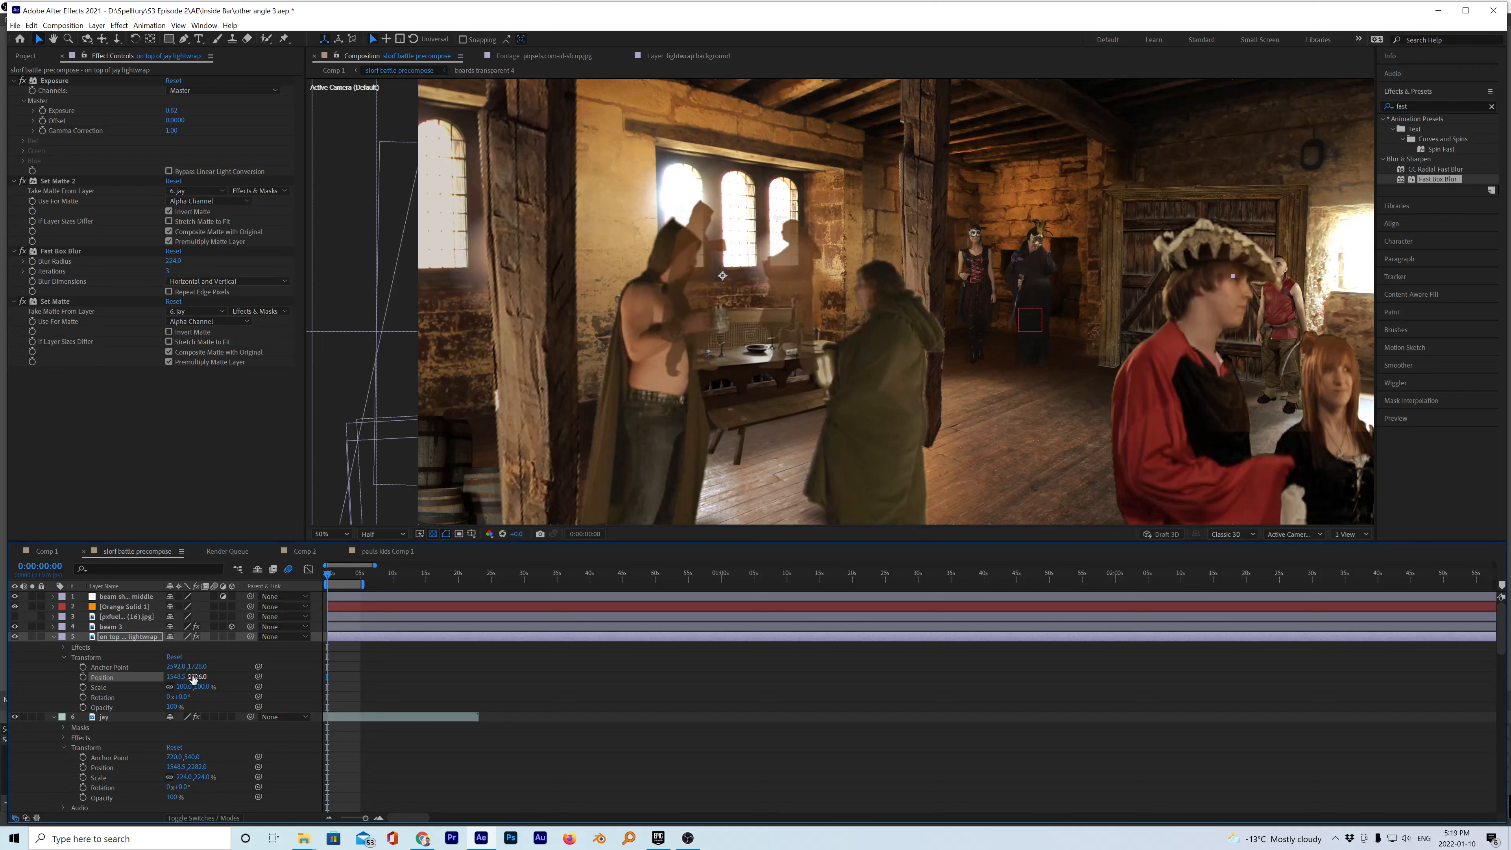
{"action": "left_click_drag", "start_coordinate": [192, 679], "coordinate": [186, 679]}
{"action": "left_click", "coordinate": [187, 686]}
{"action": "type", "text": "224"}
{"action": "key", "text": "Return"}
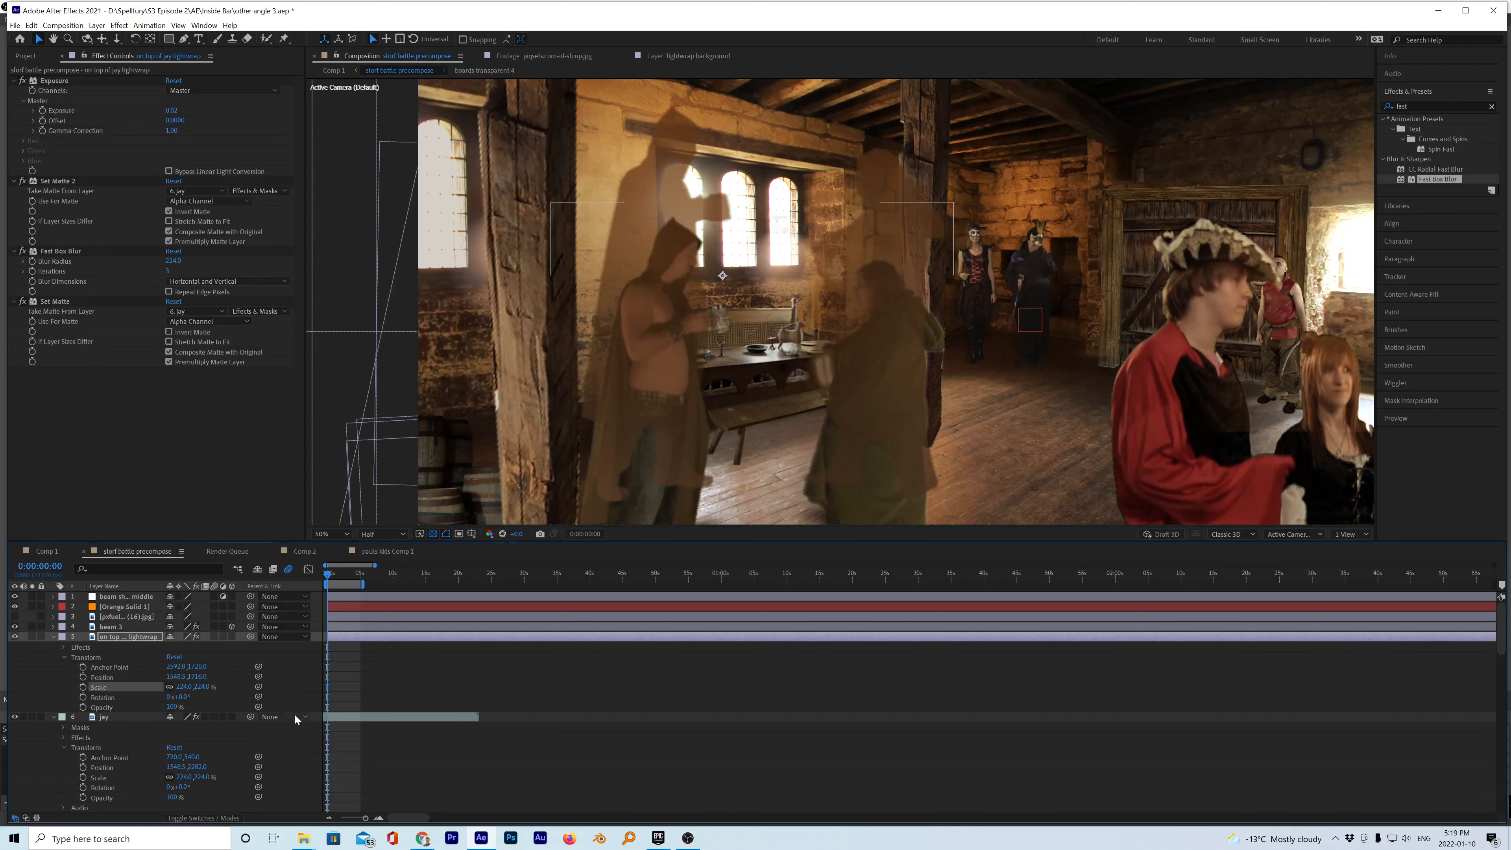
{"action": "left_click", "coordinate": [199, 677]}
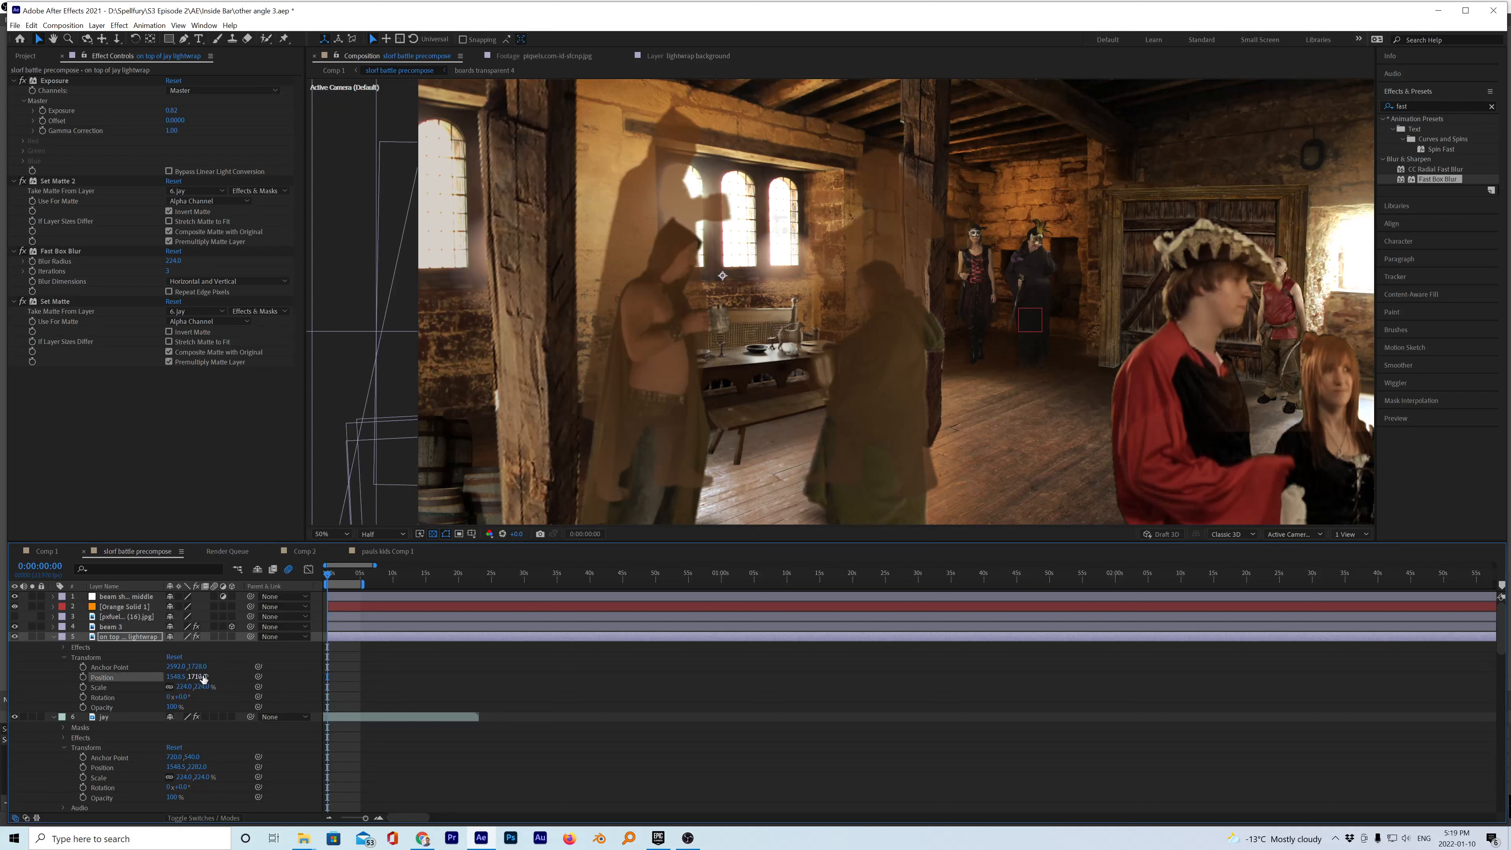
{"action": "type", "text": "2282"}
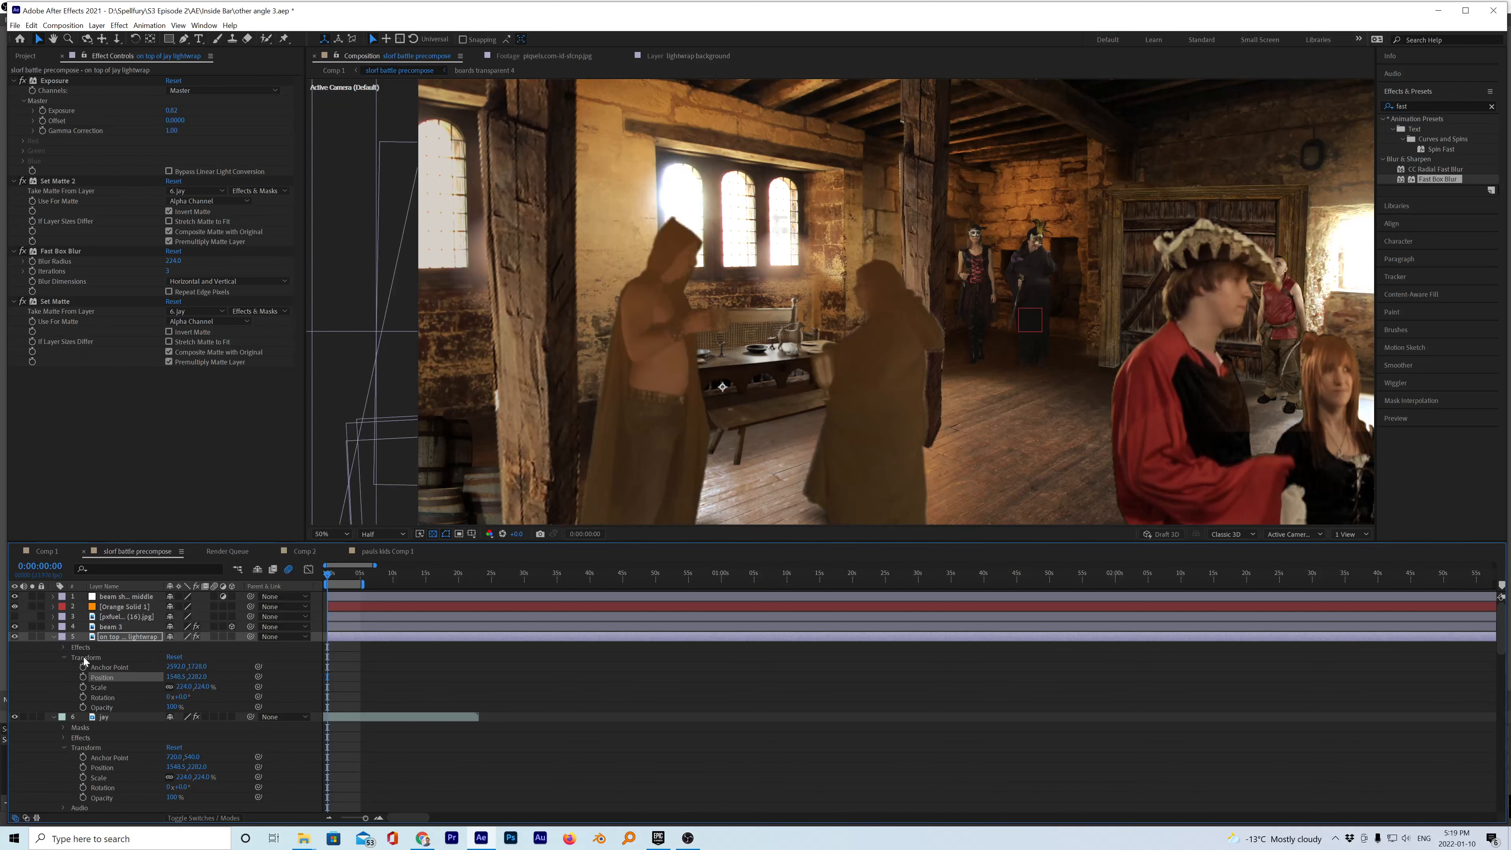
- Lower the Fast Box Blur radius to about 13, checking the light wrap in solo and in the full composite
{"action": "left_click", "coordinate": [34, 636]}
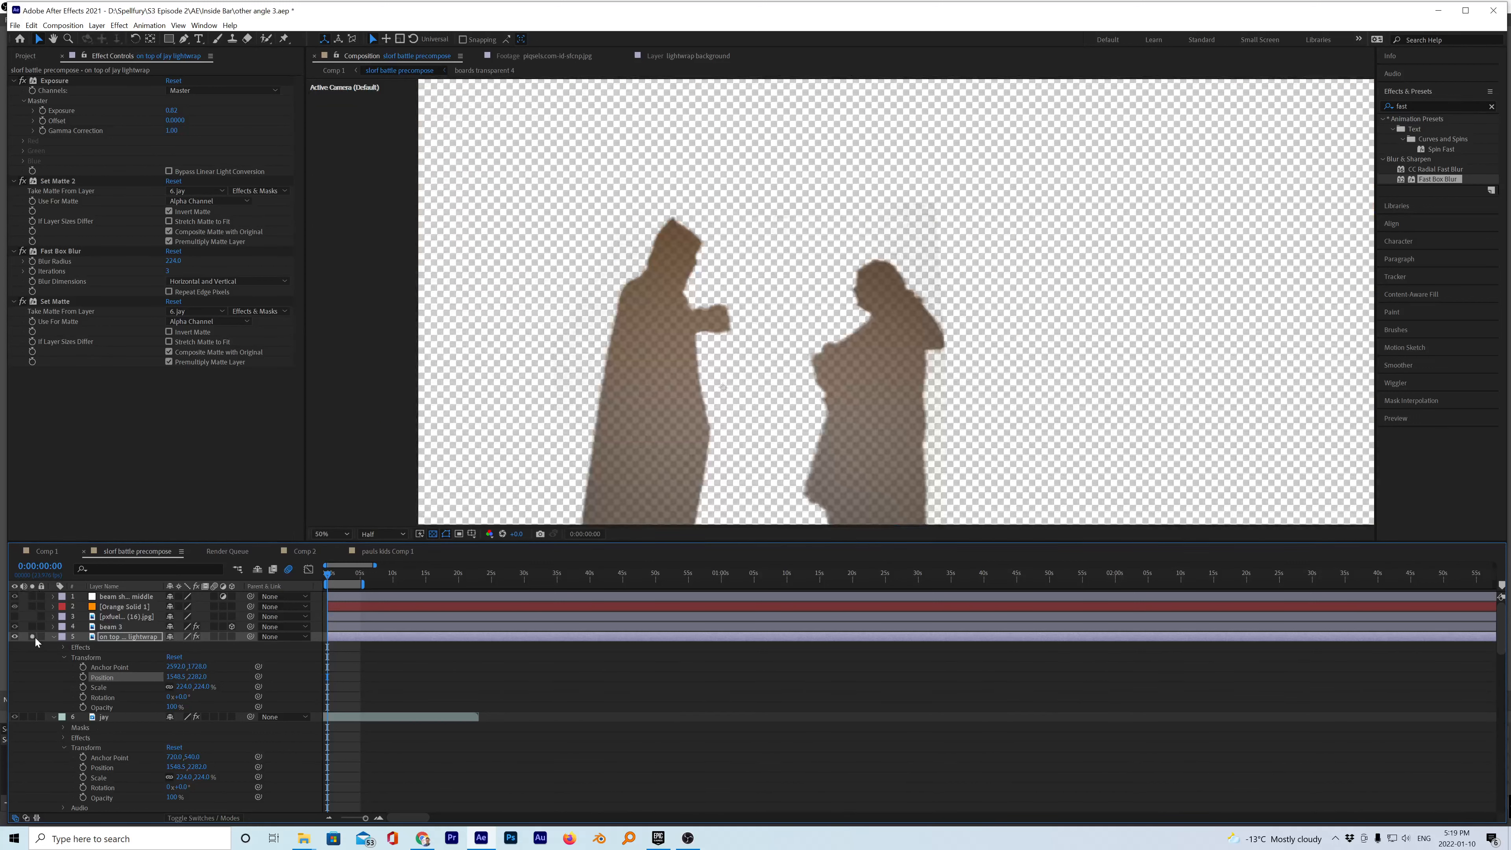
{"action": "left_click", "coordinate": [34, 637]}
{"action": "left_click", "coordinate": [36, 636]}
{"action": "left_click_drag", "start_coordinate": [167, 261], "coordinate": [71, 262]}
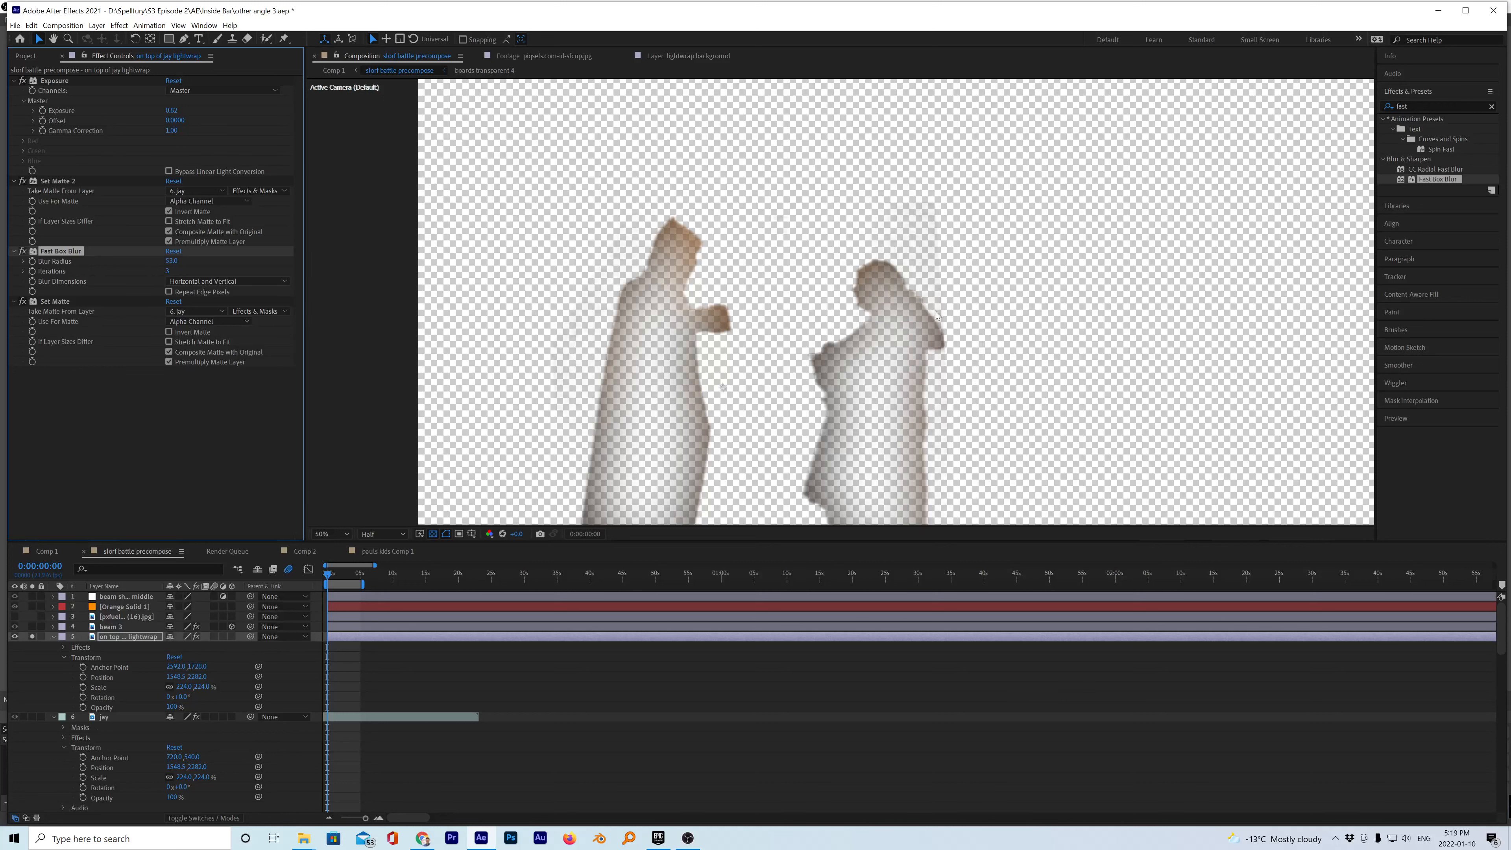
{"action": "left_click", "coordinate": [32, 637]}
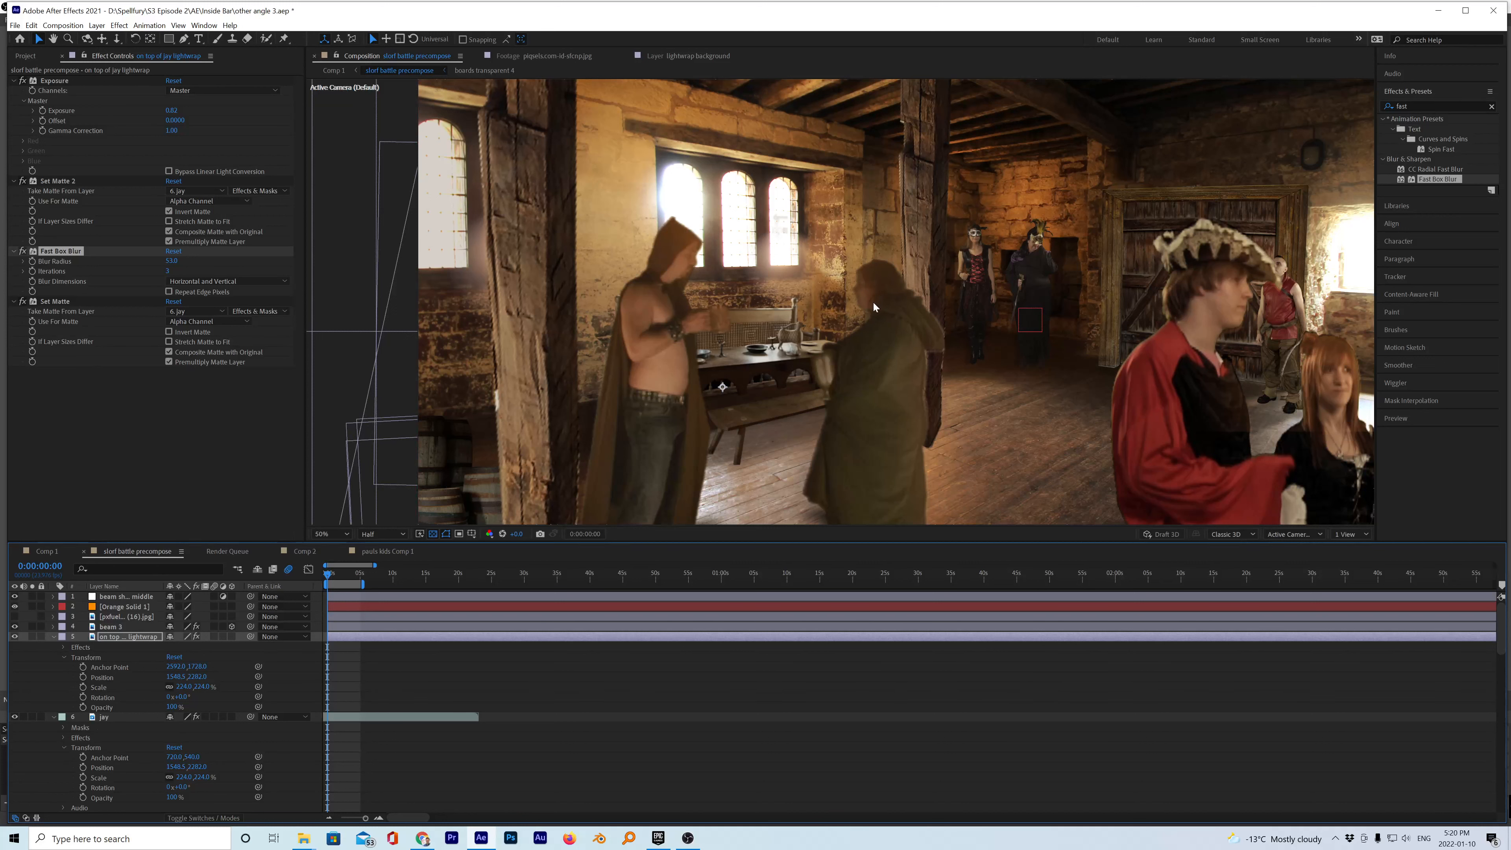
{"action": "scroll", "coordinate": [660, 325], "scroll_direction": "down", "scroll_amount": 2}
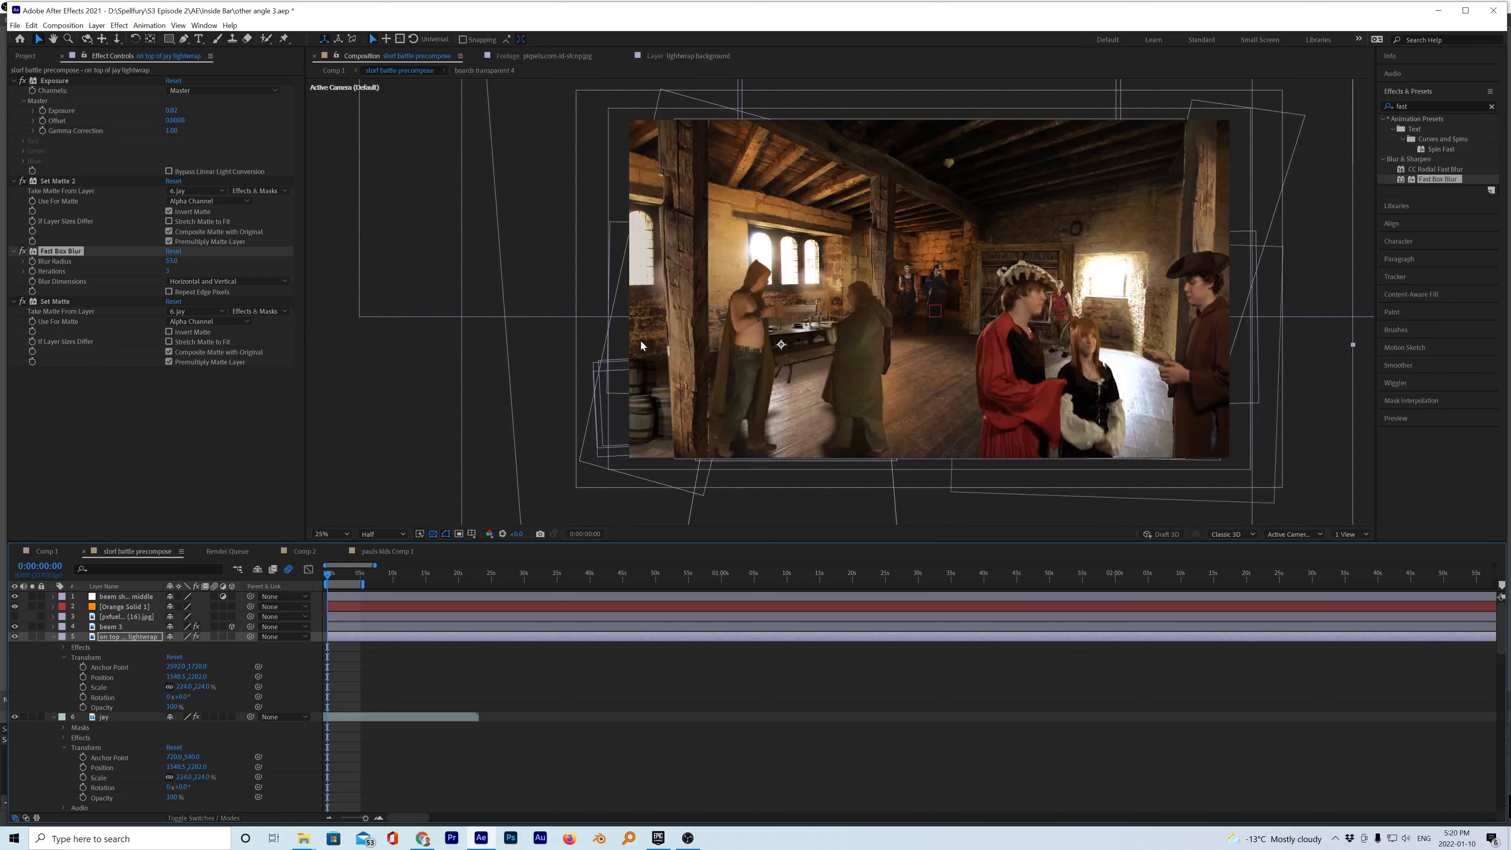
{"action": "scroll", "coordinate": [641, 345], "scroll_direction": "up", "scroll_amount": 4}
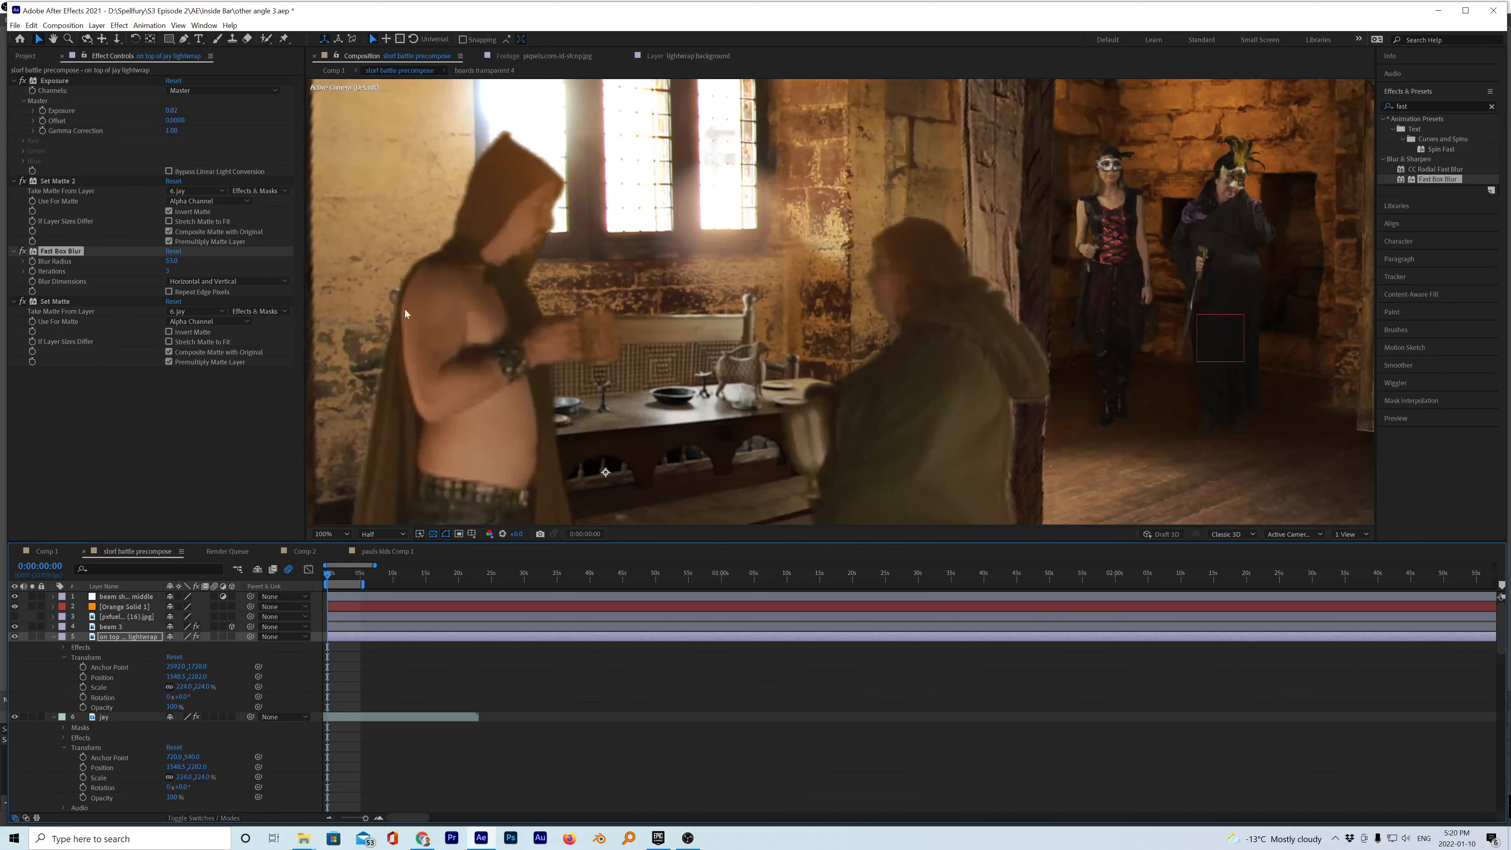
{"action": "left_click_drag", "start_coordinate": [182, 260], "coordinate": [156, 267]}
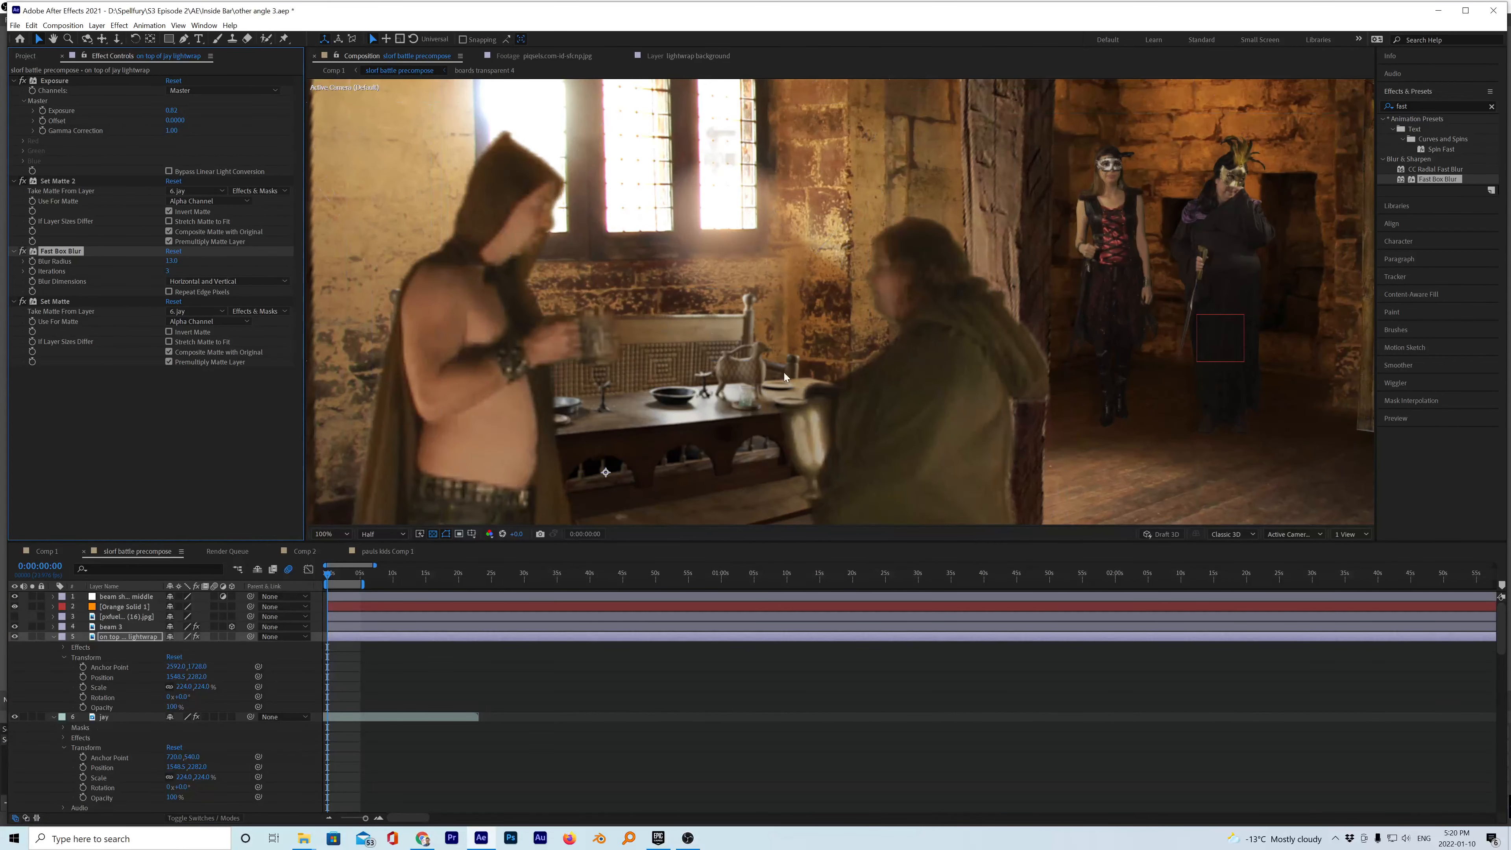
- Examine the light wrap around the two actors at the table, comparing close-up and full-frame views
{"action": "scroll", "coordinate": [827, 380], "scroll_direction": "down", "scroll_amount": 4}
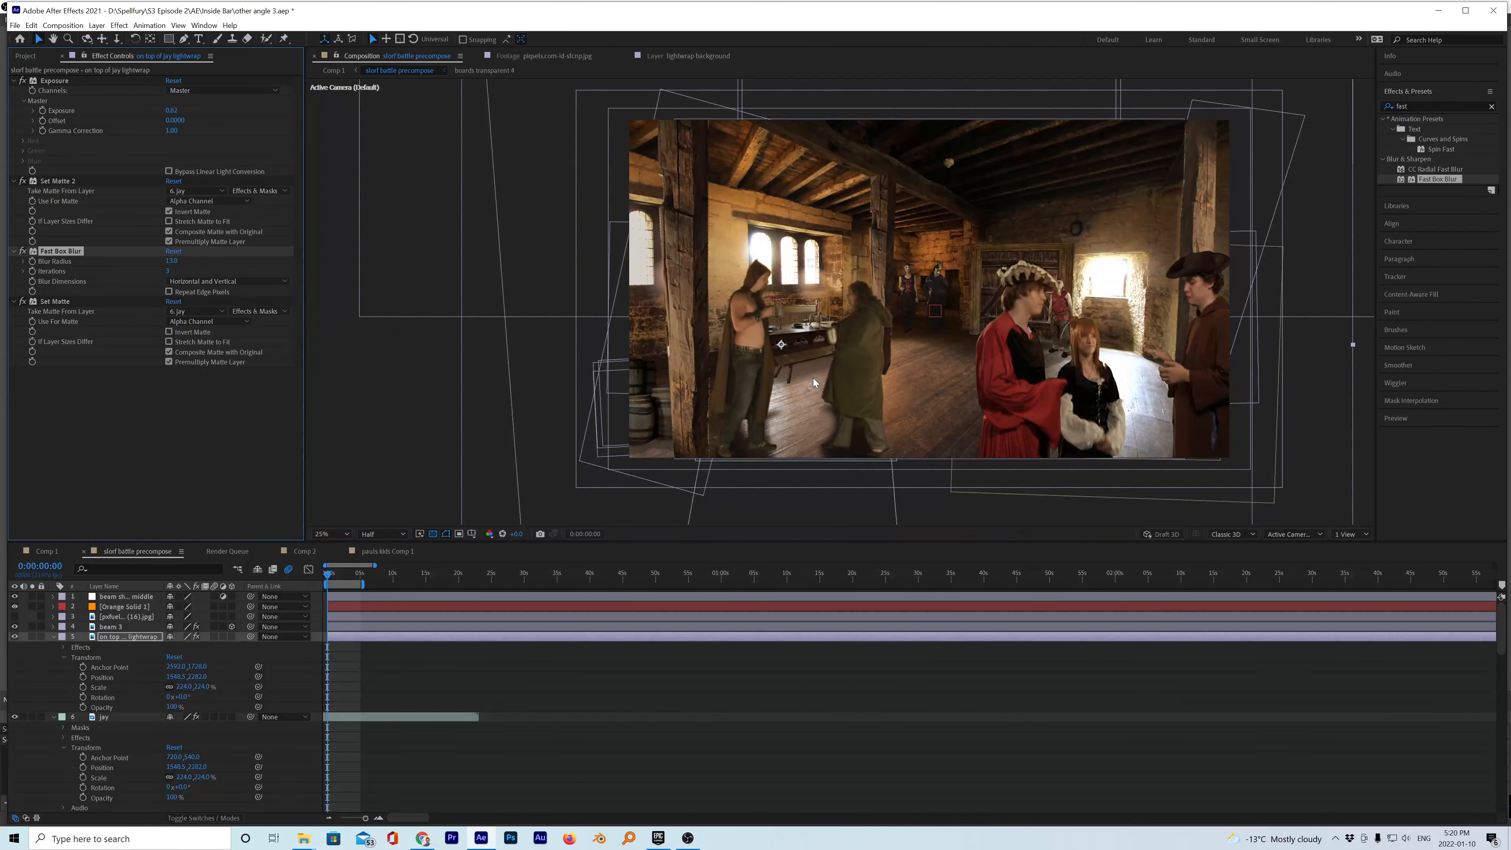
{"action": "key", "text": "period"}
{"action": "key", "text": "period"}
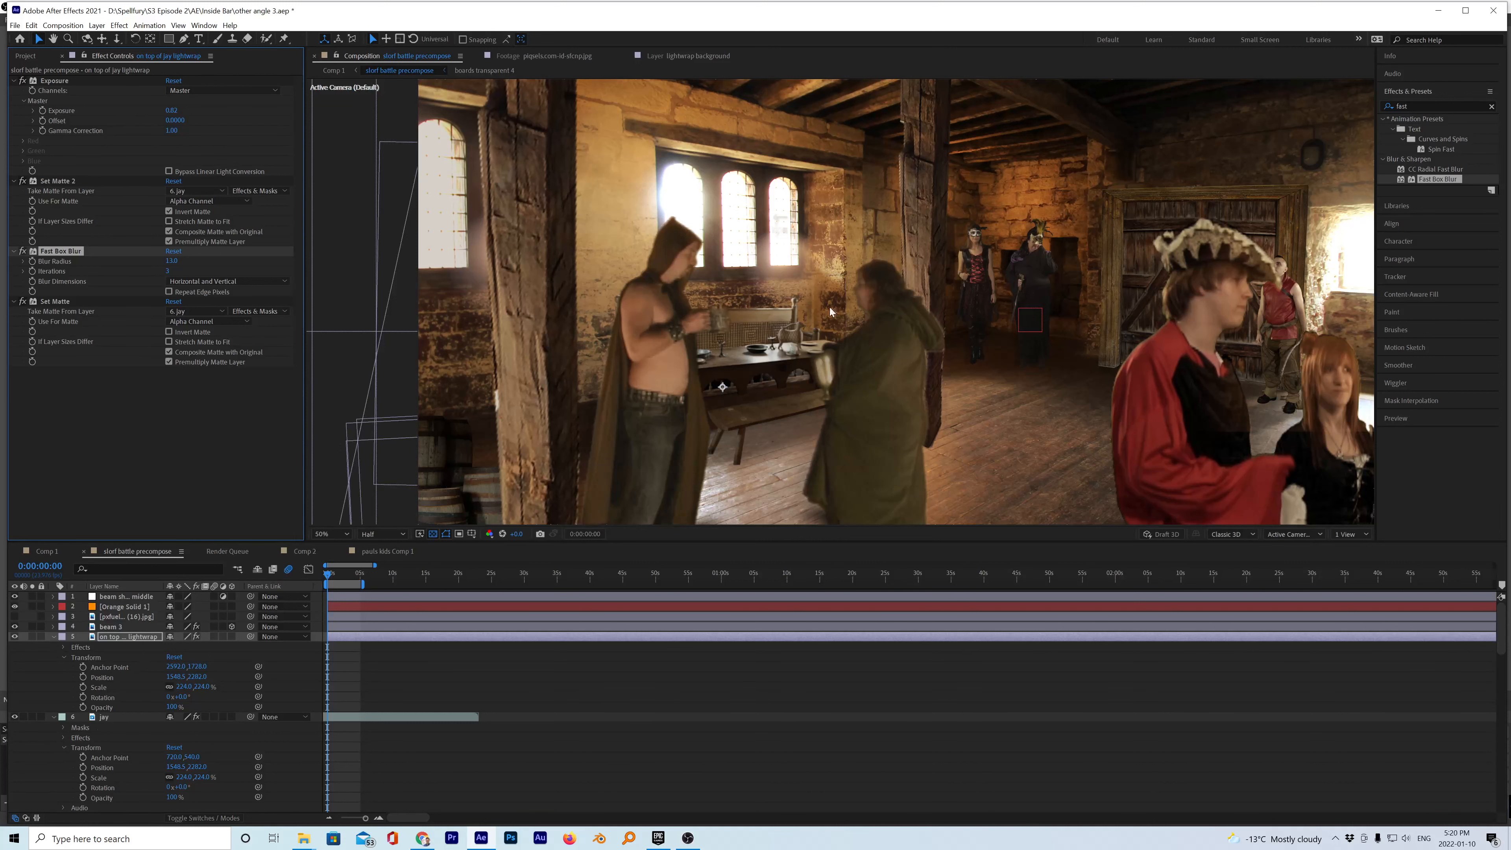
{"action": "key", "text": "comma"}
{"action": "key", "text": "comma"}
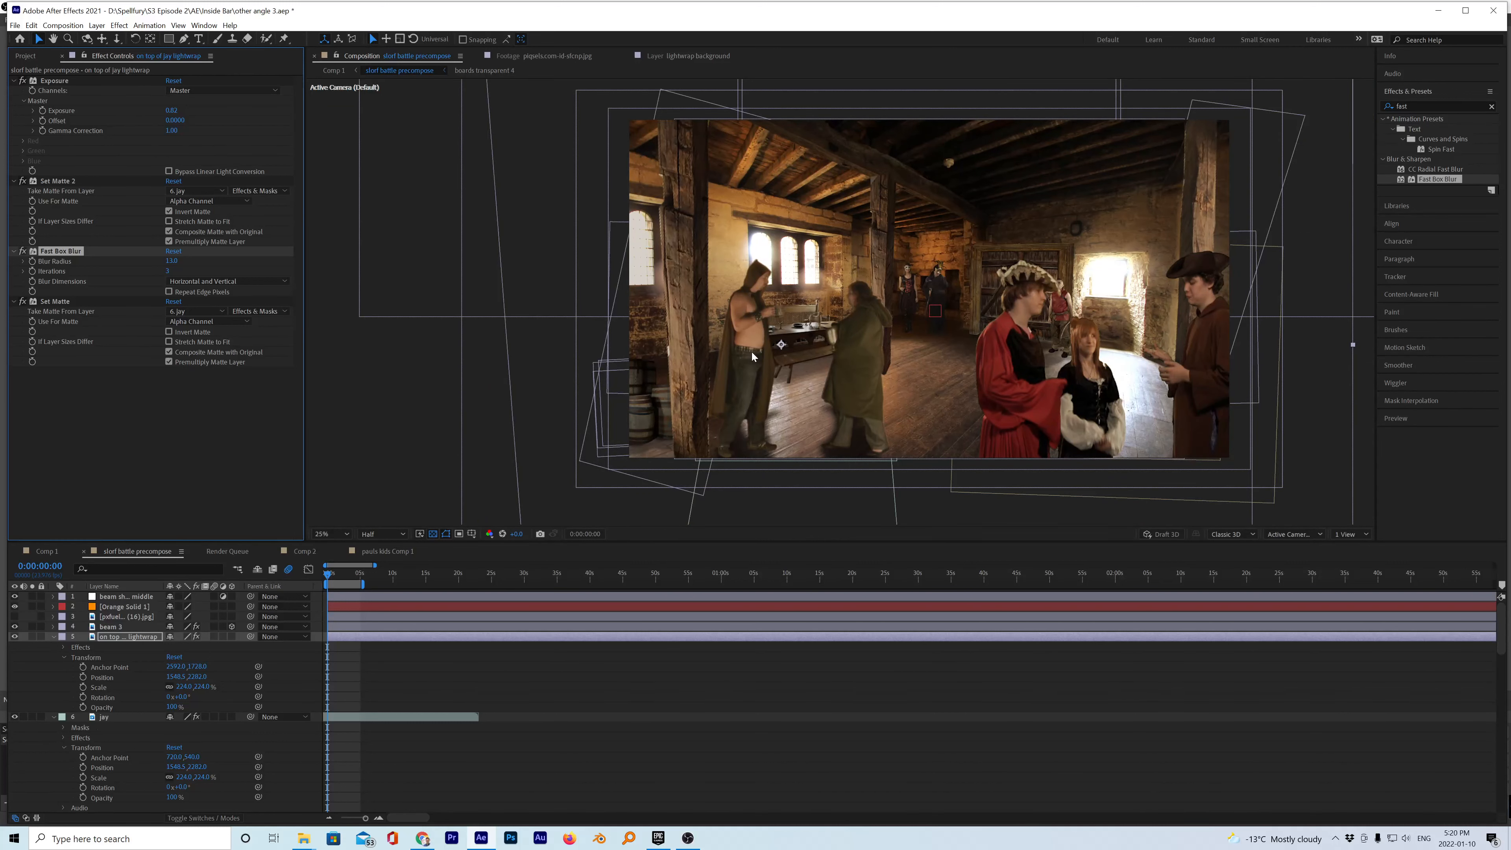
{"action": "key", "text": "period"}
{"action": "key", "text": "period"}
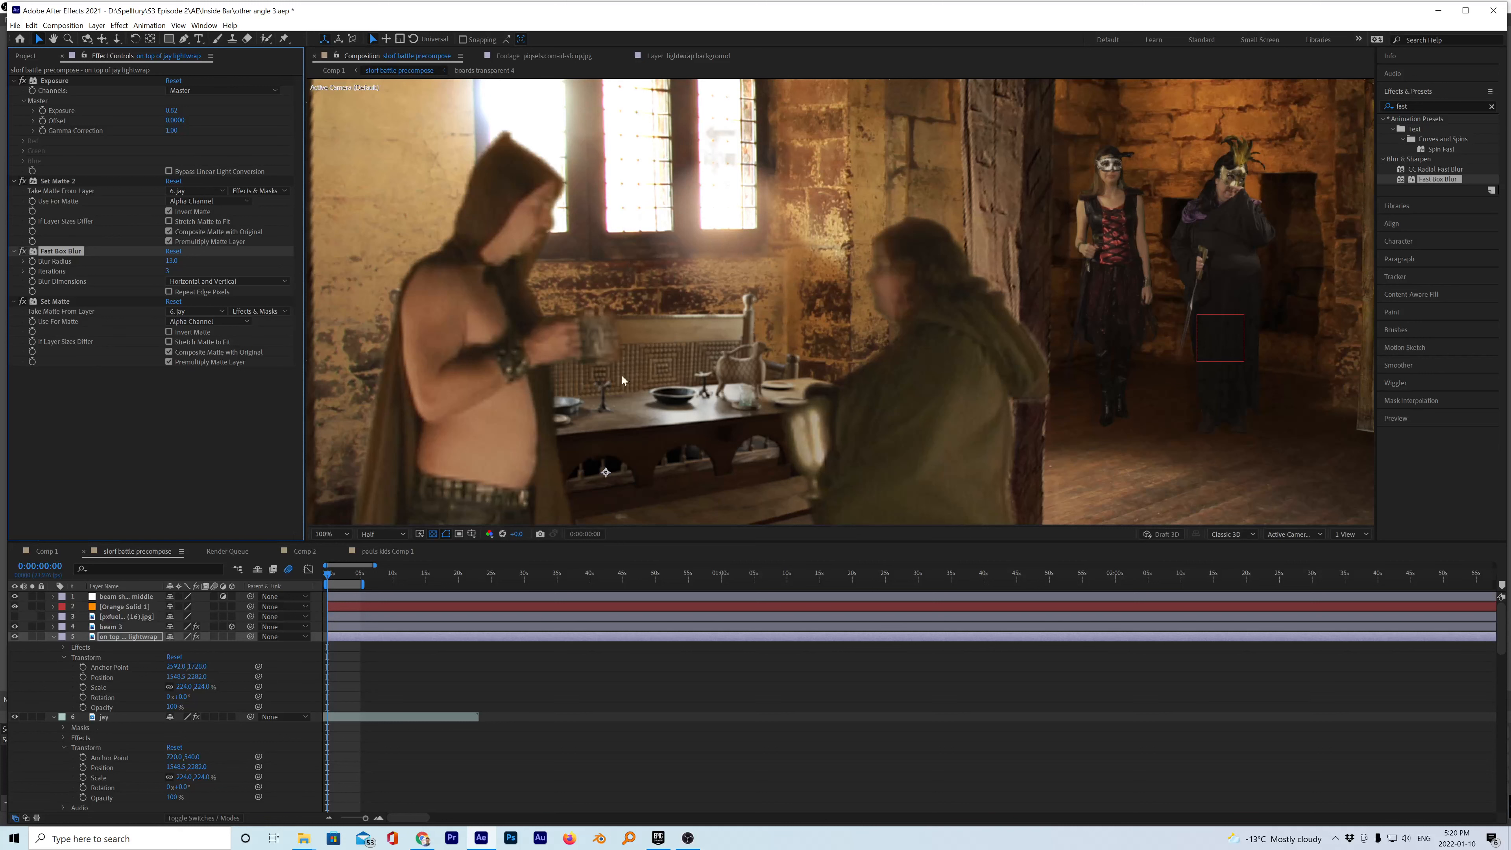
{"action": "key", "text": "comma"}
{"action": "key", "text": "comma"}
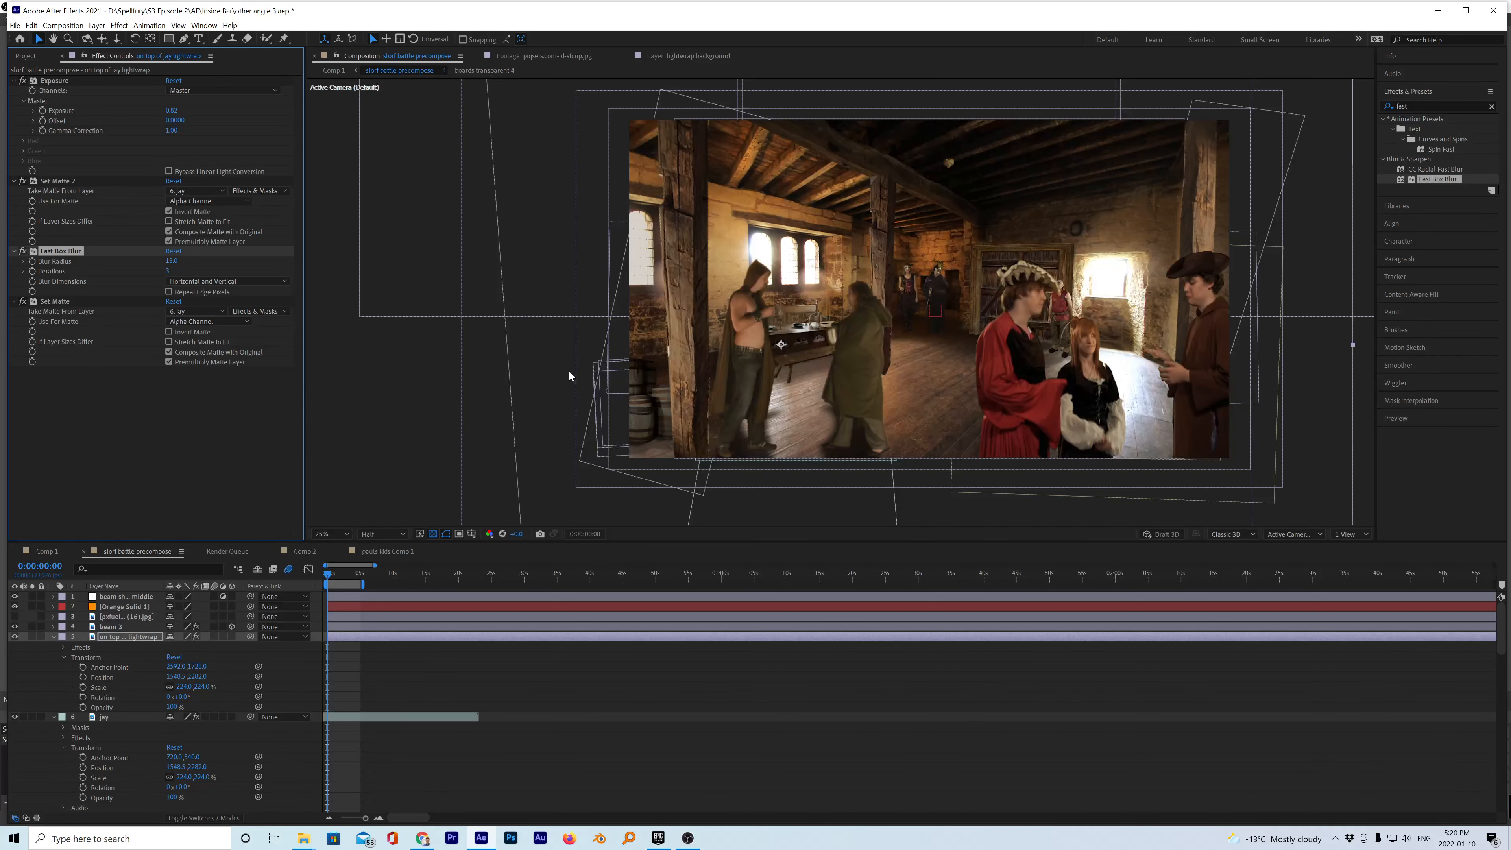
{"action": "key", "text": "period"}
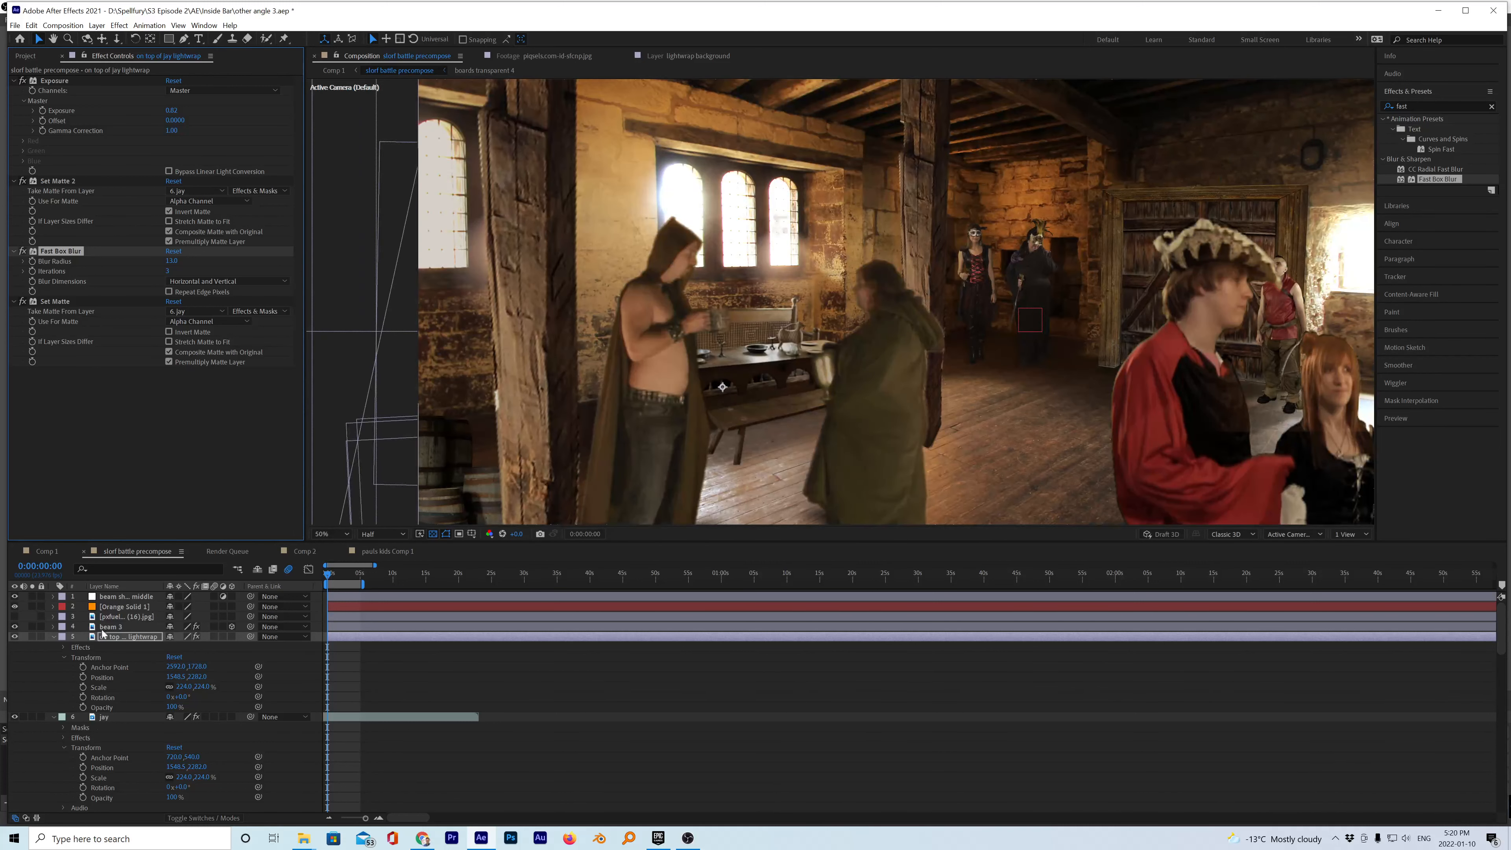
- Try a Fast Box Blur radius of 0 on the lightwrap layer and check it in solo
{"action": "left_click_drag", "start_coordinate": [172, 268], "coordinate": [148, 264]}
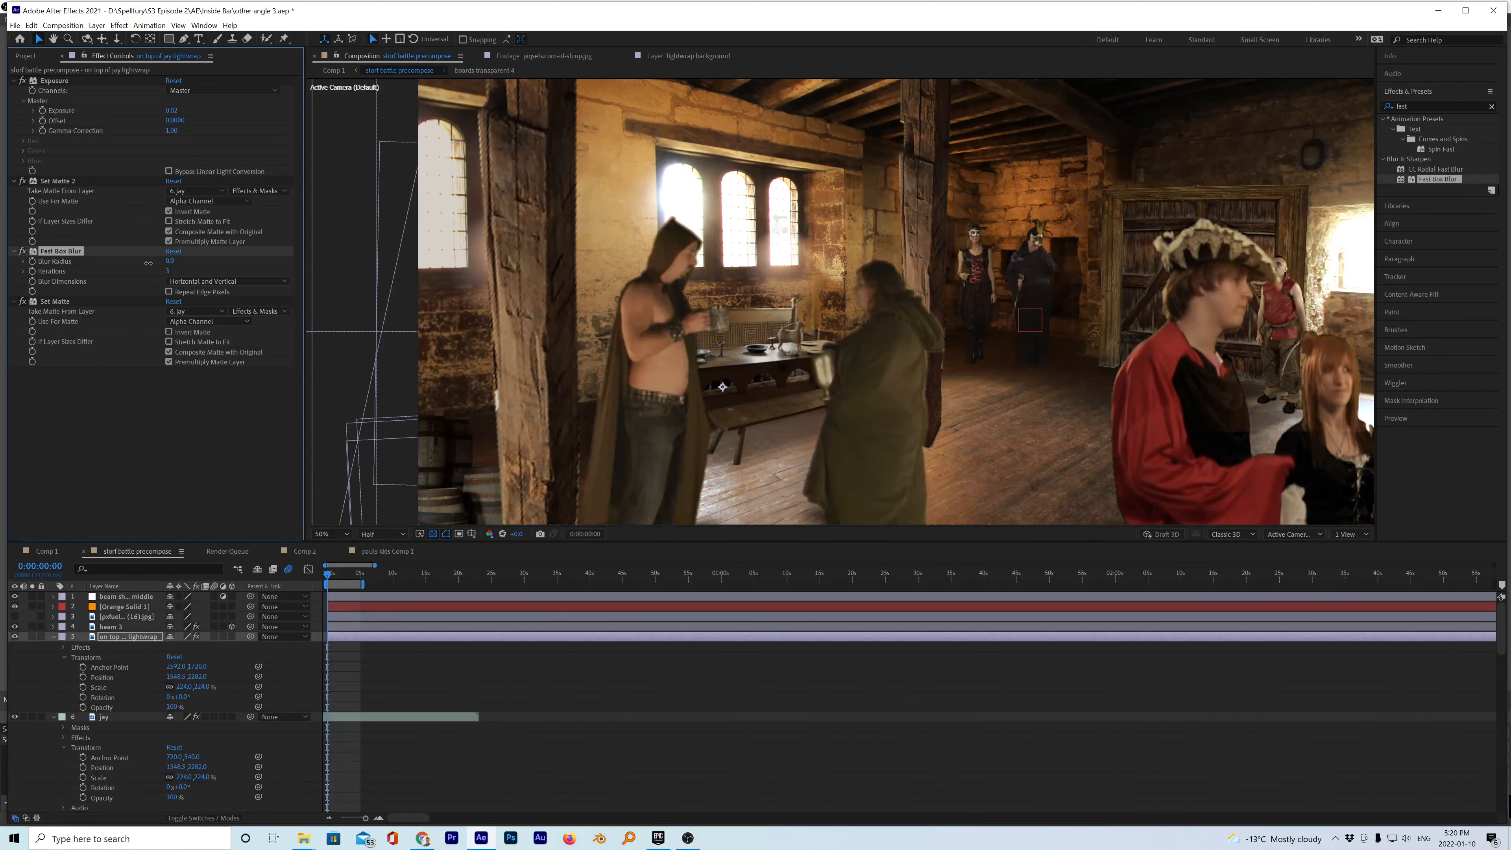
{"action": "left_click", "coordinate": [33, 639]}
{"action": "left_click", "coordinate": [33, 639]}
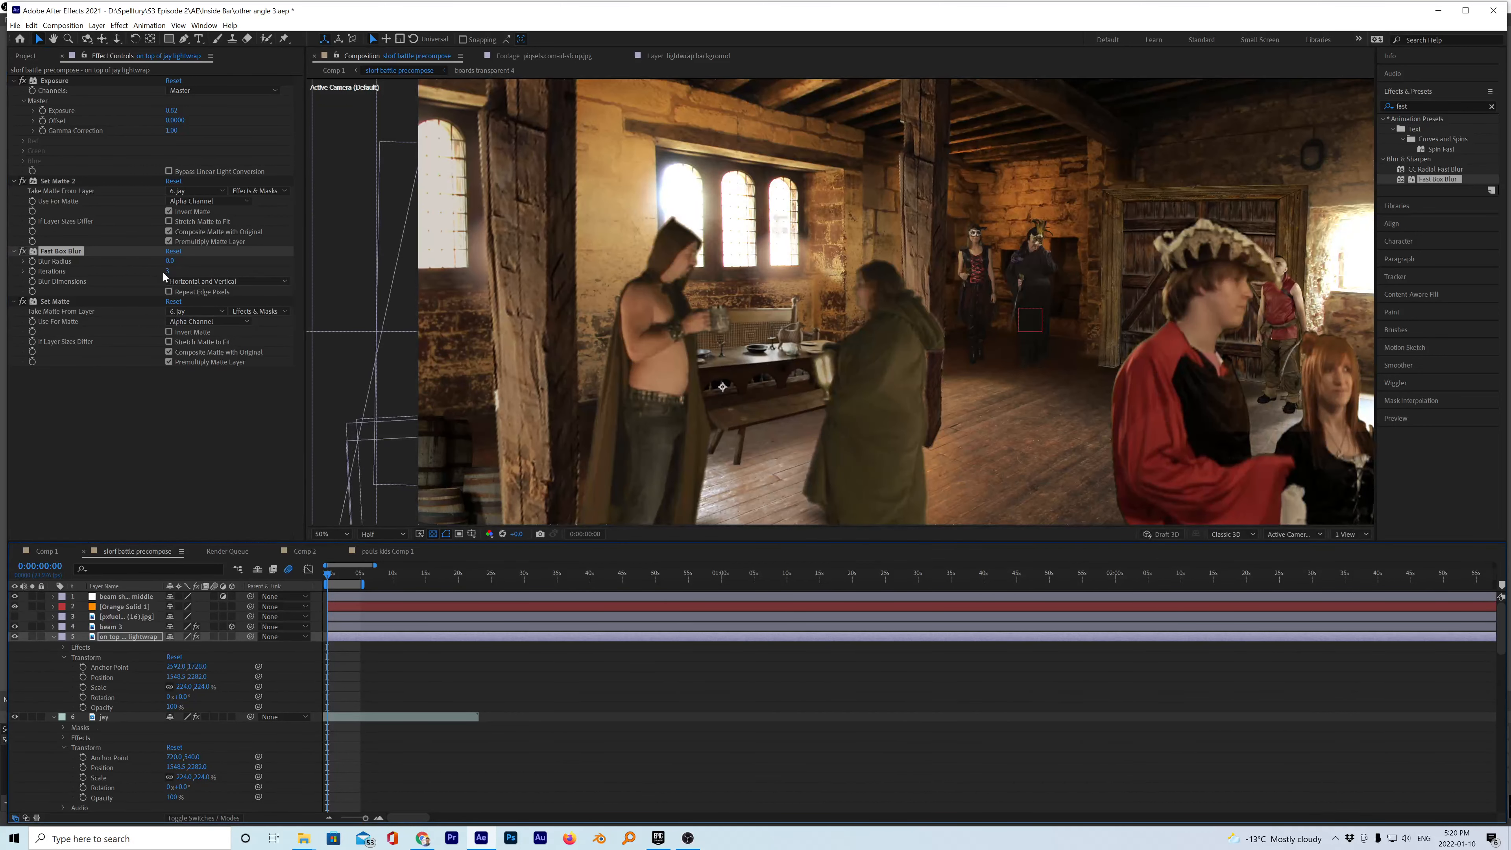
- Raise the lightwrap layer's Fast Box Blur radius to about 27, checking the result in solo and in the full composite
{"action": "left_click_drag", "start_coordinate": [173, 266], "coordinate": [192, 263]}
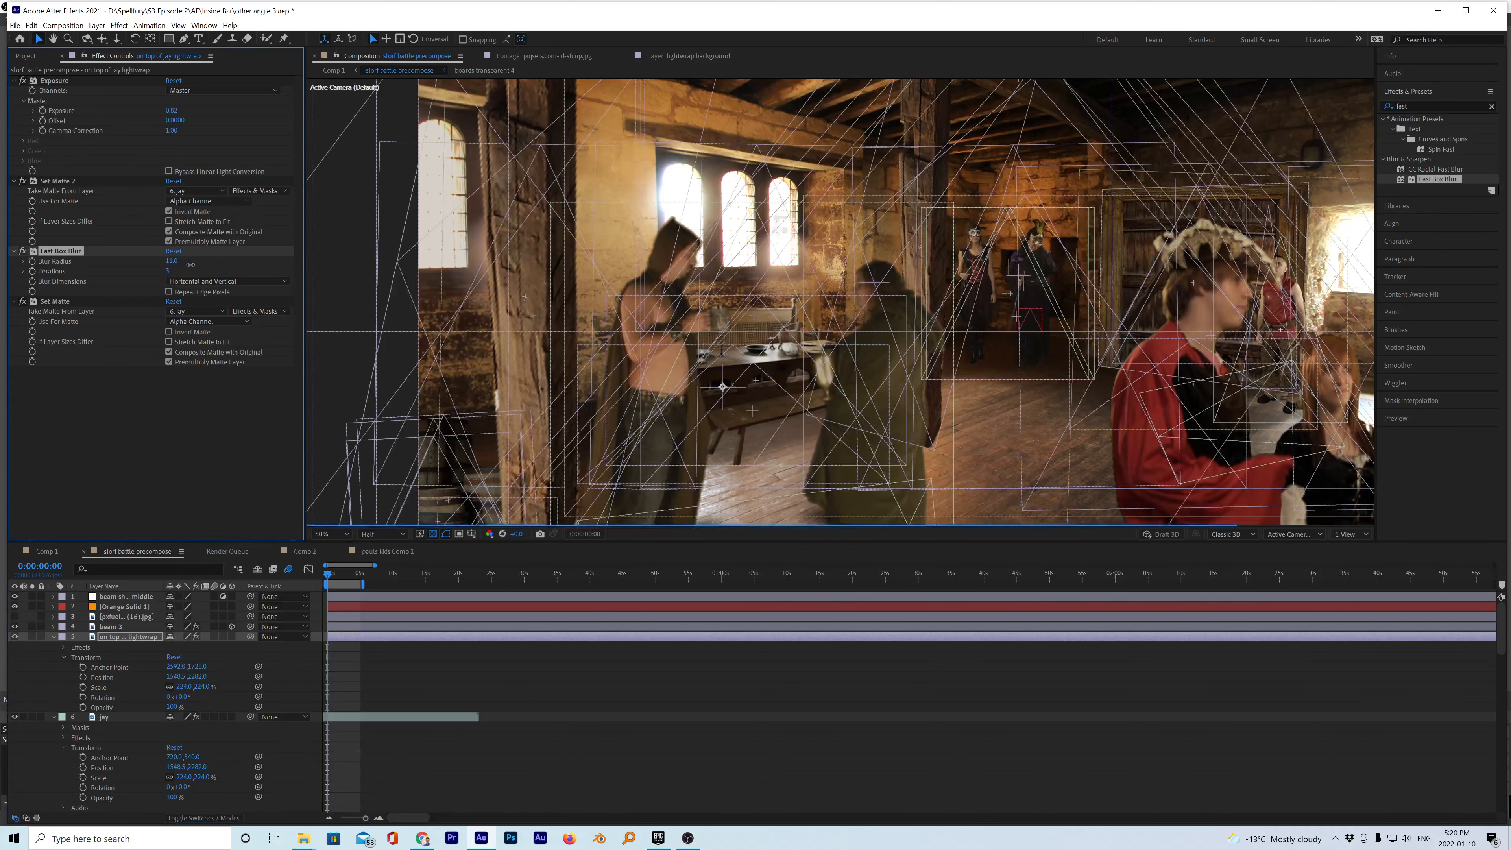
{"action": "left_click", "coordinate": [32, 638]}
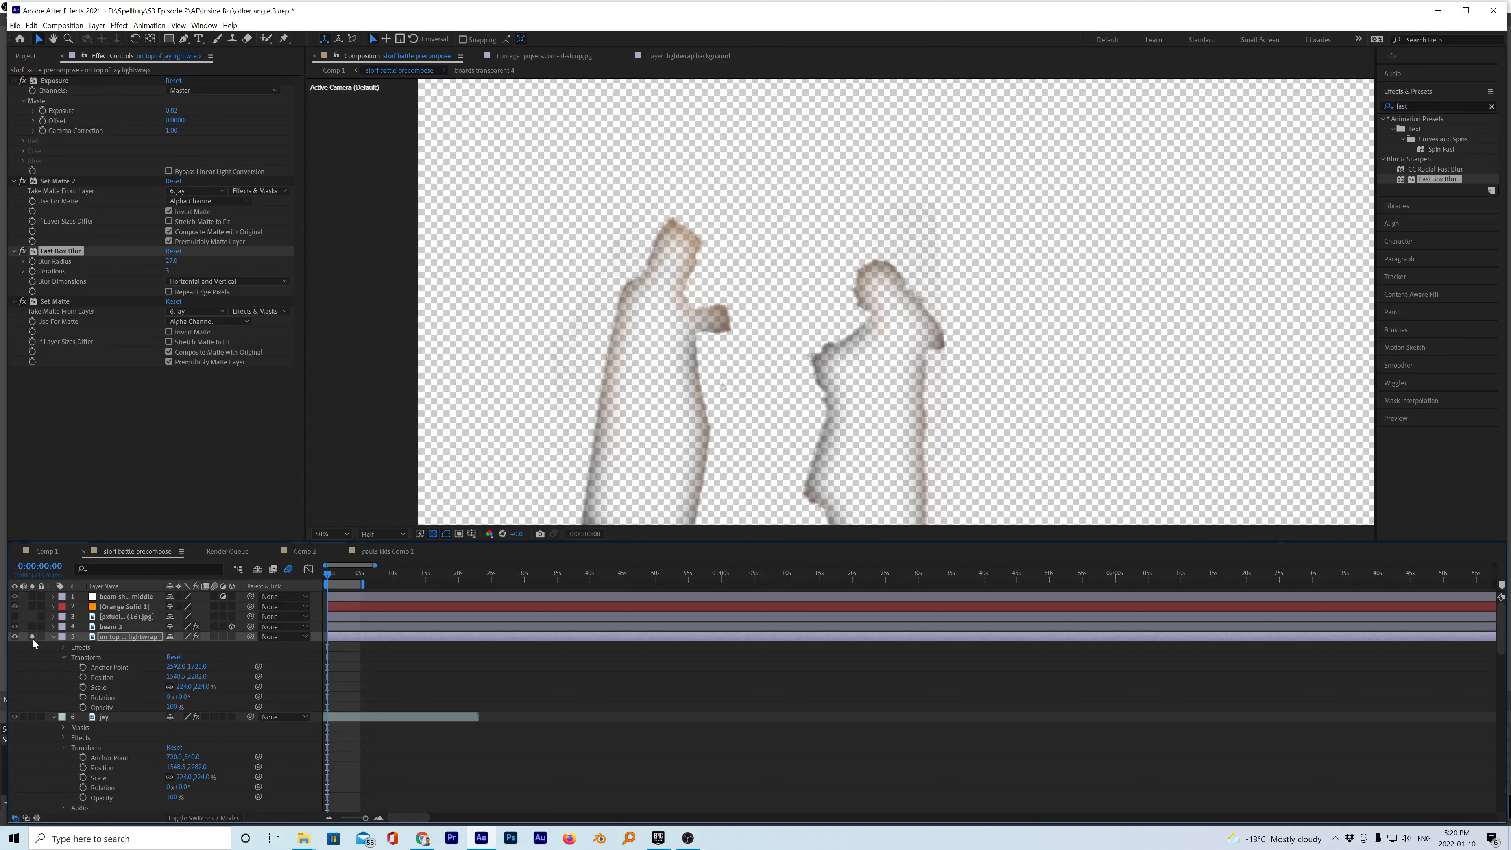
{"action": "left_click", "coordinate": [32, 638]}
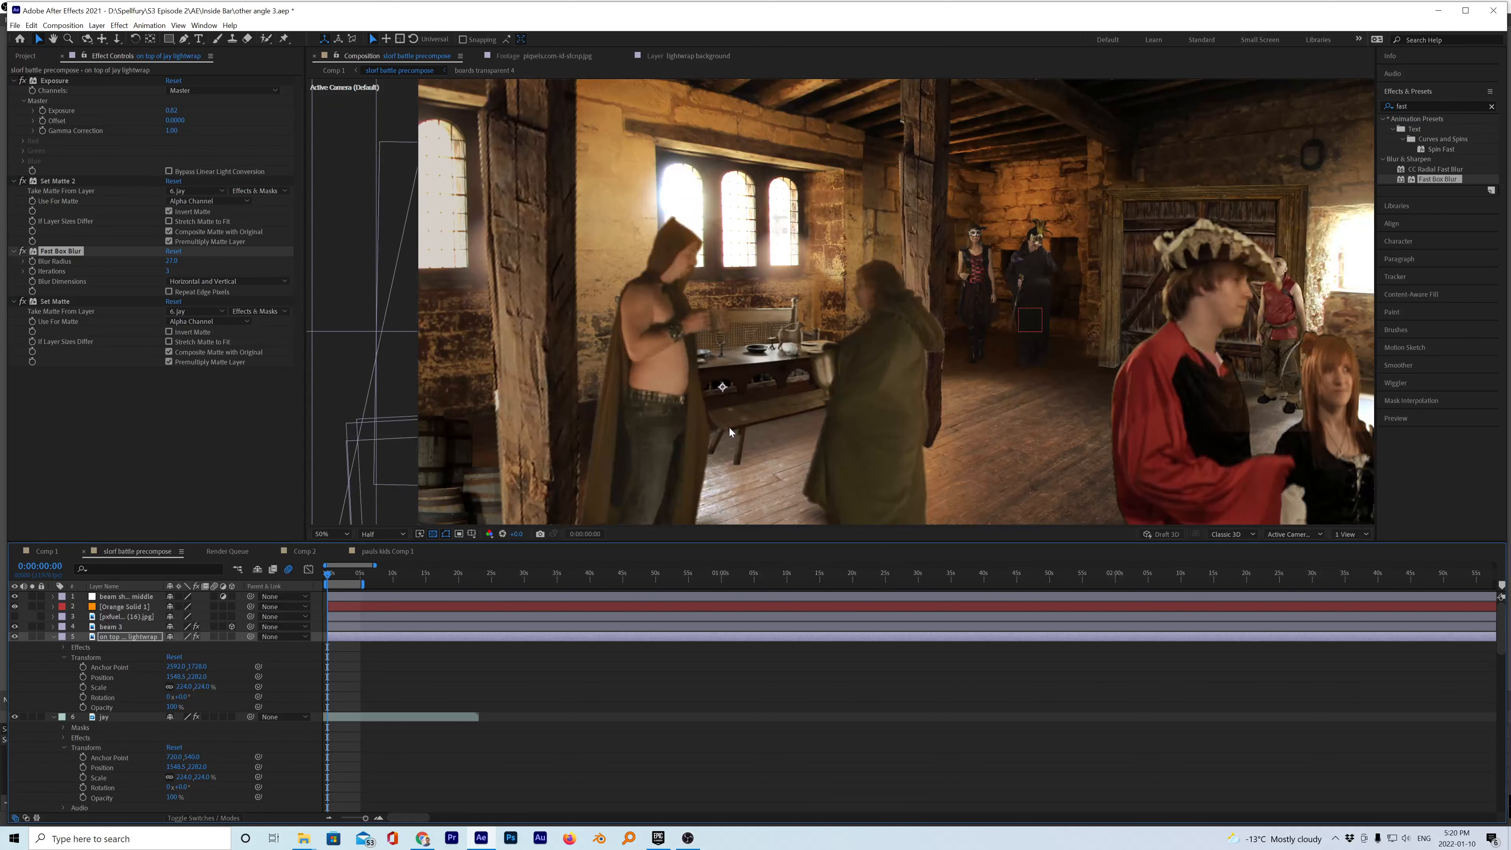
{"action": "key", "text": "comma"}
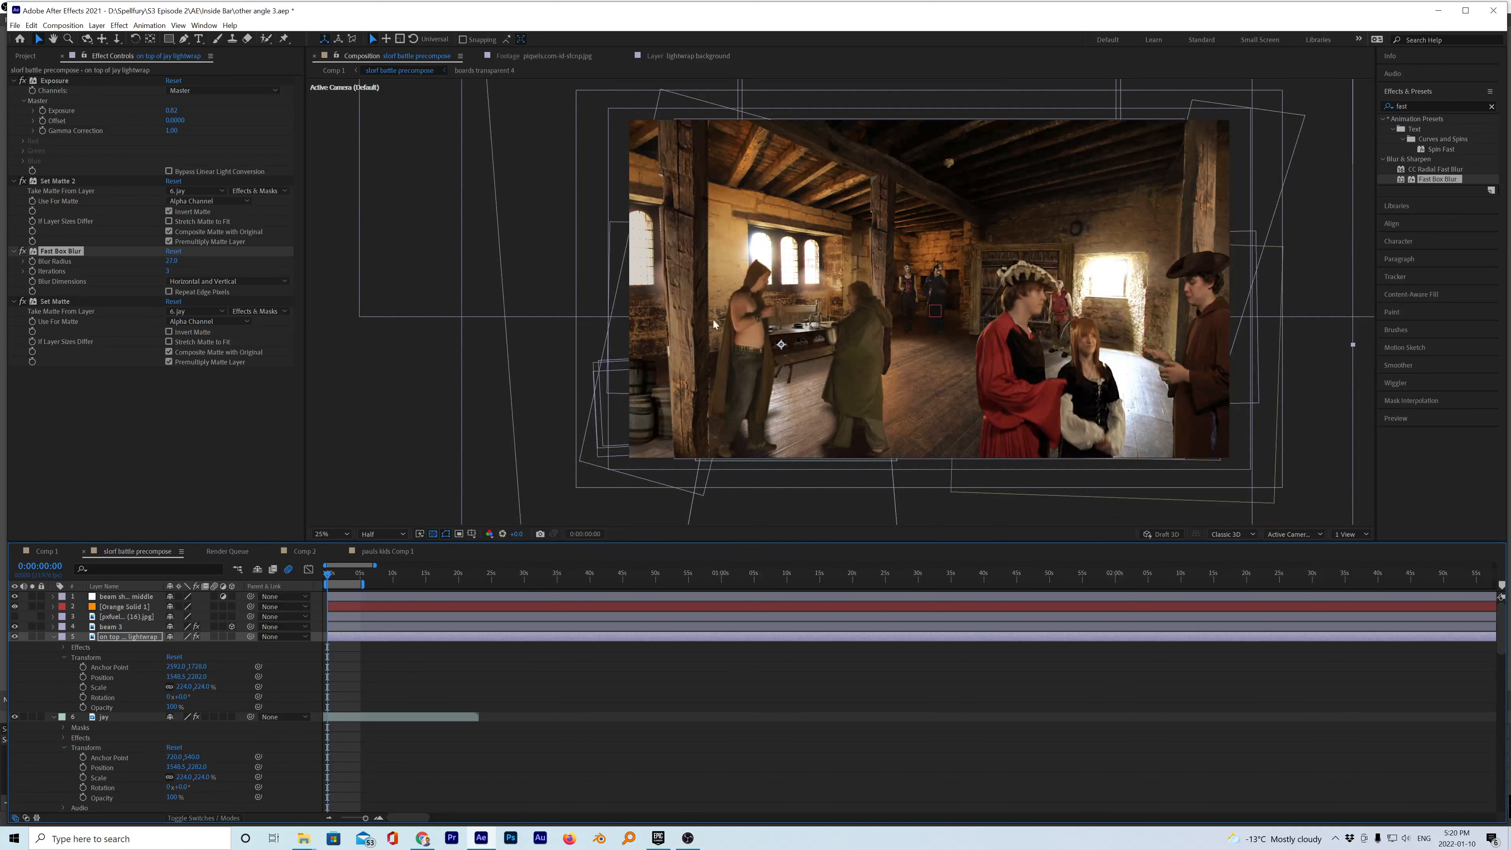
{"action": "key", "text": "period"}
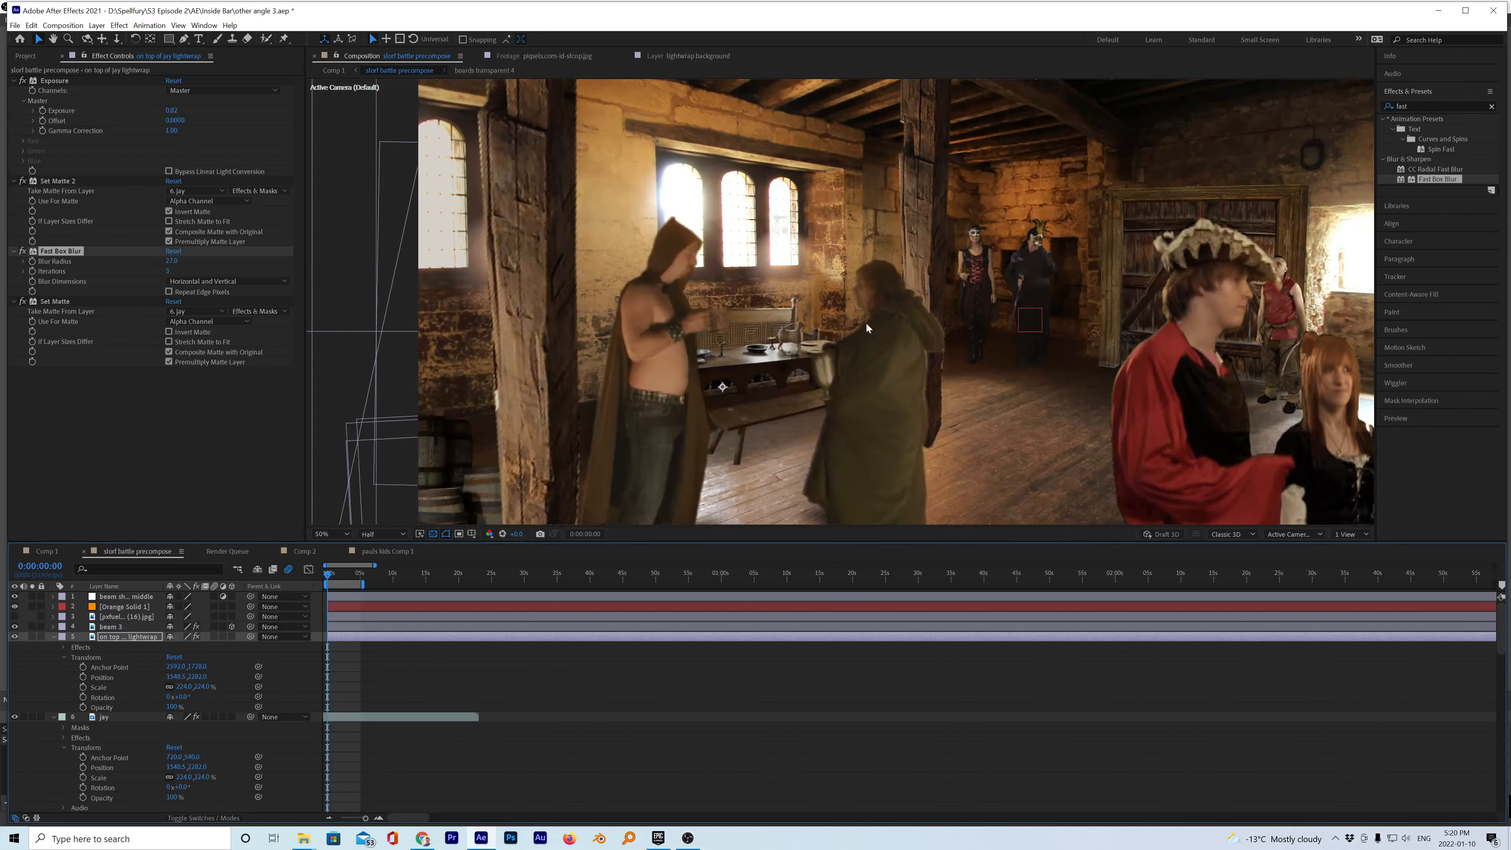
{"action": "scroll", "coordinate": [606, 314], "scroll_direction": "down", "scroll_amount": 3}
{"action": "scroll", "coordinate": [607, 315], "scroll_direction": "up", "scroll_amount": 3}
- Check the lightwrap layer in solo once more and collapse the properties of the lightwrap and jay layers
{"action": "key", "text": "F2"}
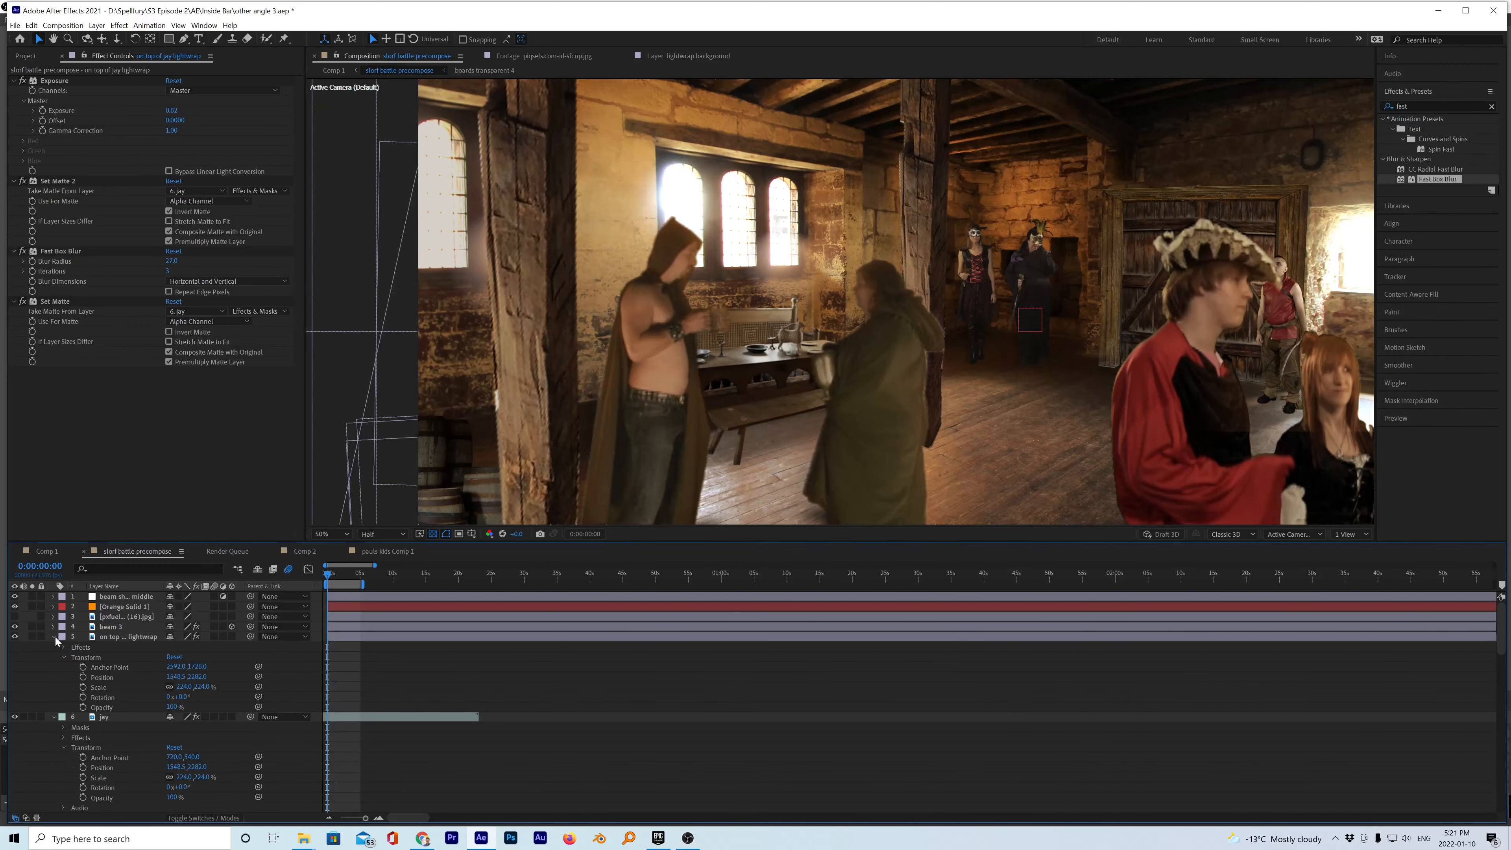
{"action": "left_click", "coordinate": [53, 637]}
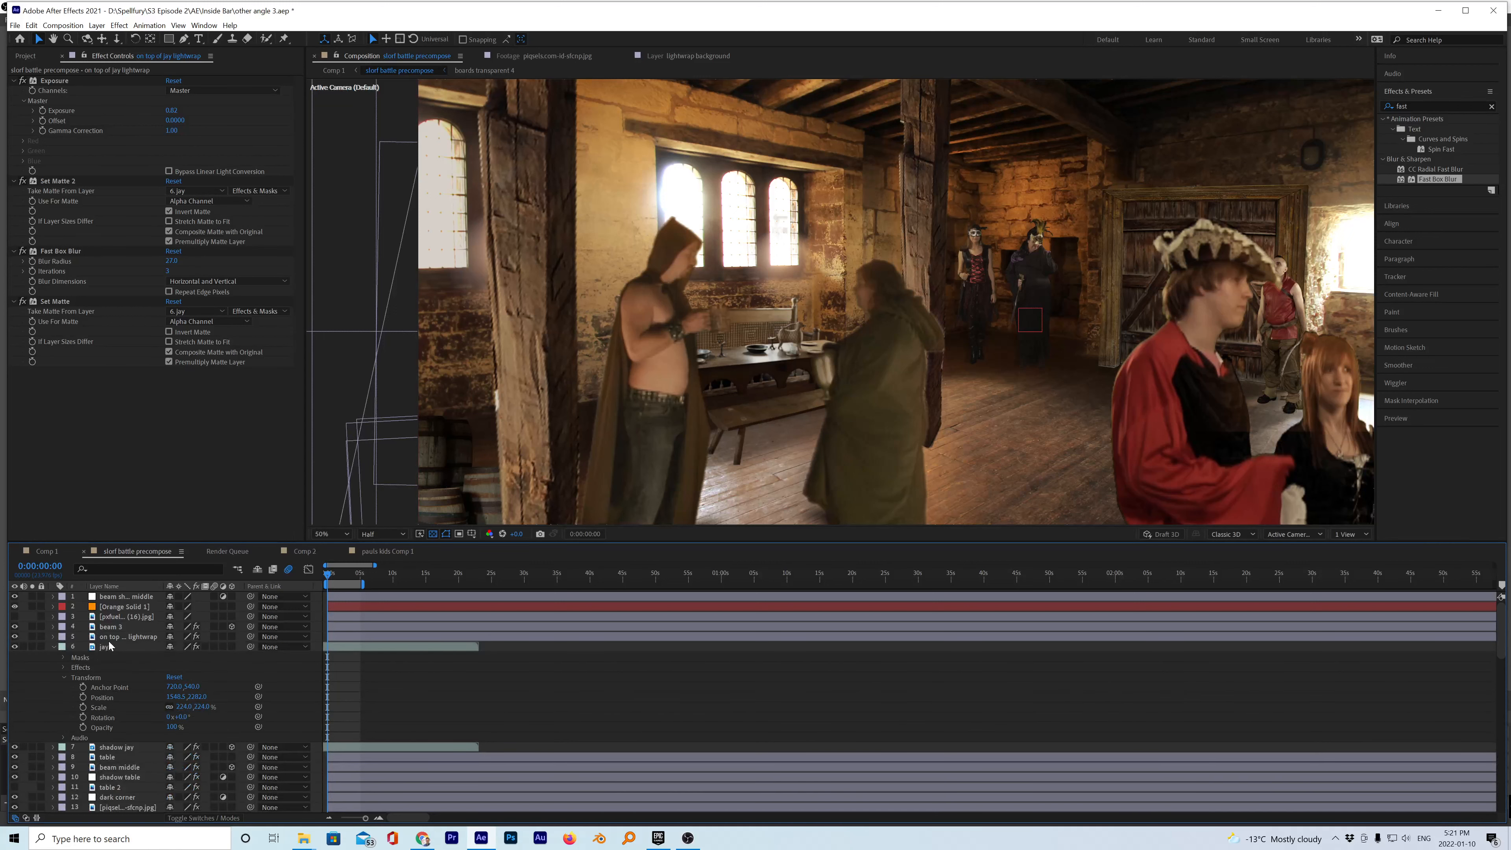
{"action": "left_click", "coordinate": [33, 636]}
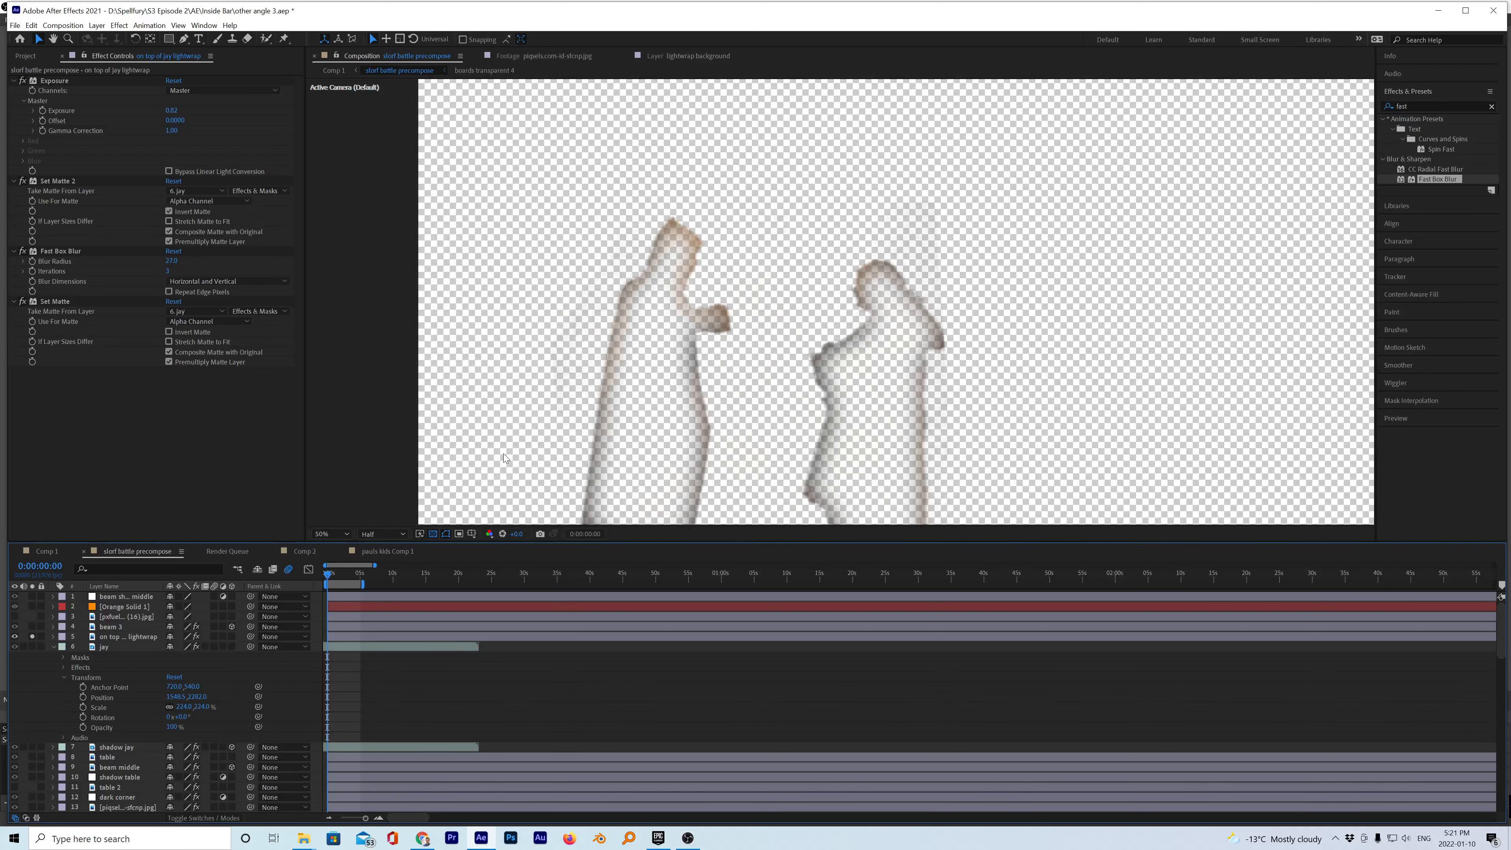
{"action": "left_click", "coordinate": [32, 637]}
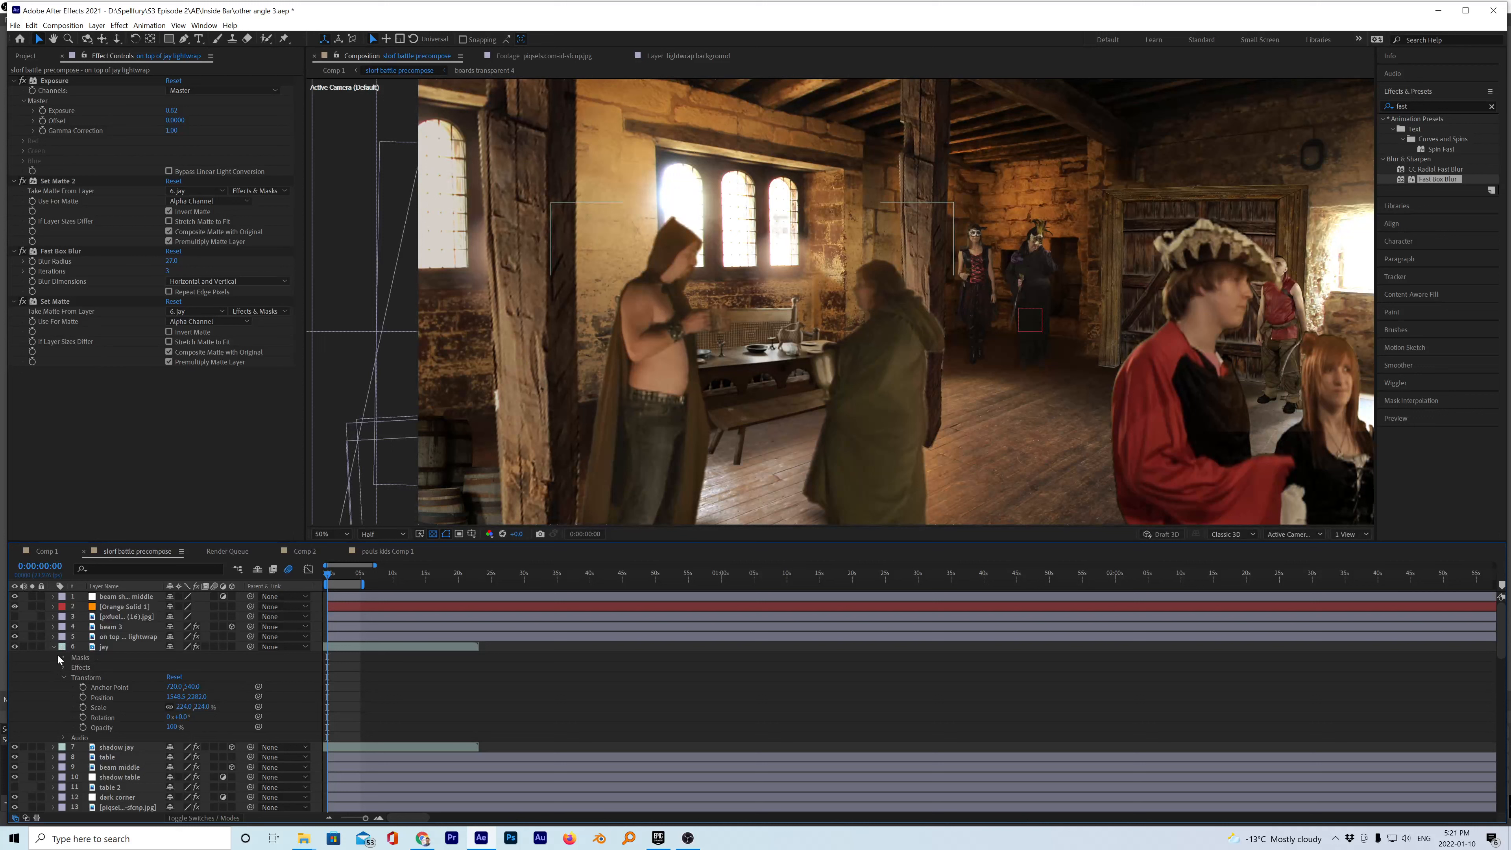
{"action": "left_click", "coordinate": [54, 647]}
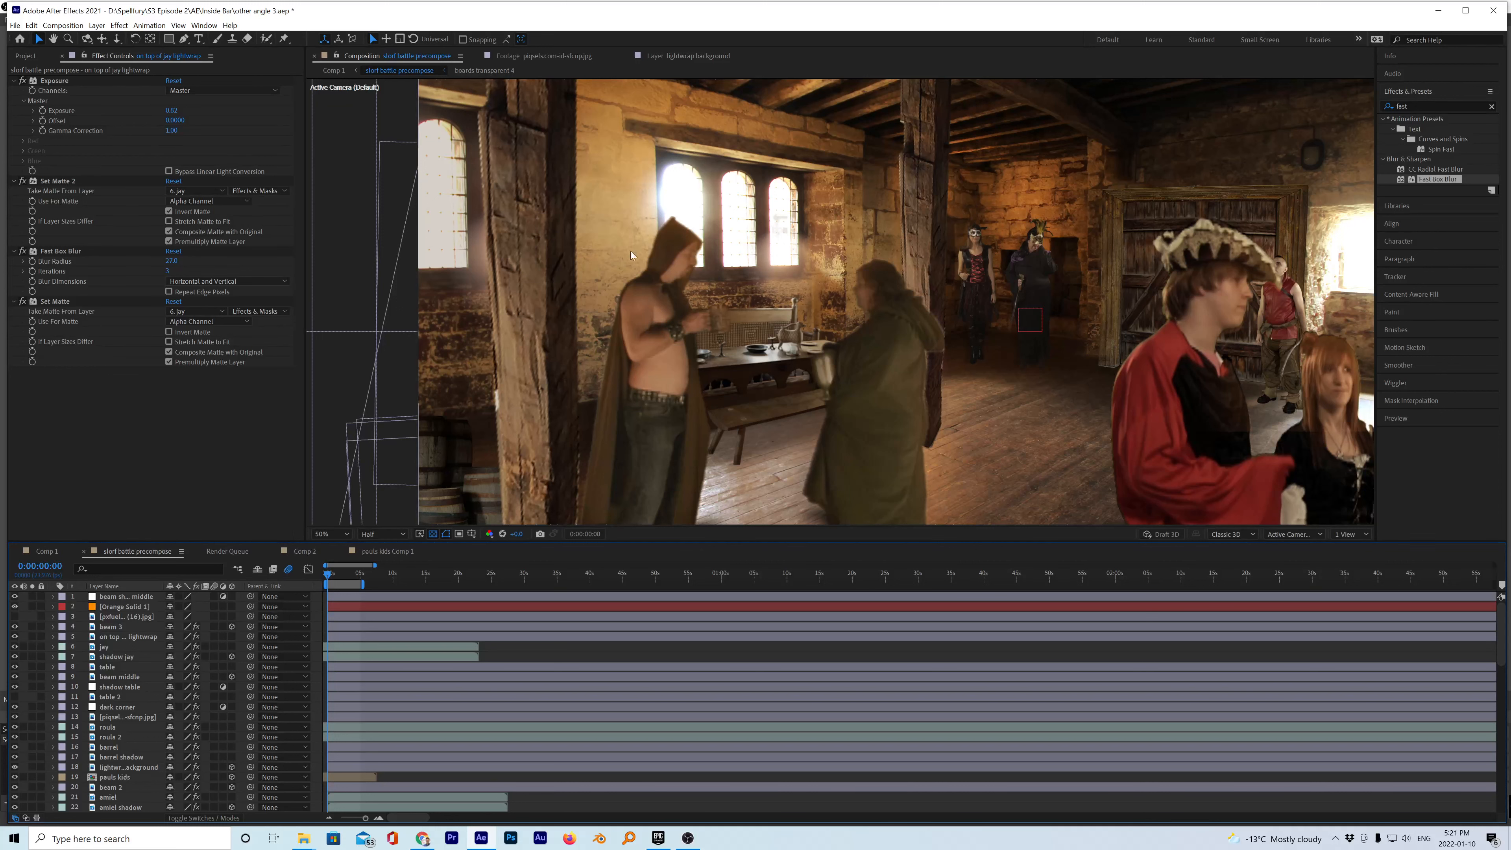
- Set the Sharpen Amount on the jay layer to 15 while viewing the actors at the table close up
{"action": "scroll", "coordinate": [729, 384], "scroll_direction": "down", "scroll_amount": 2}
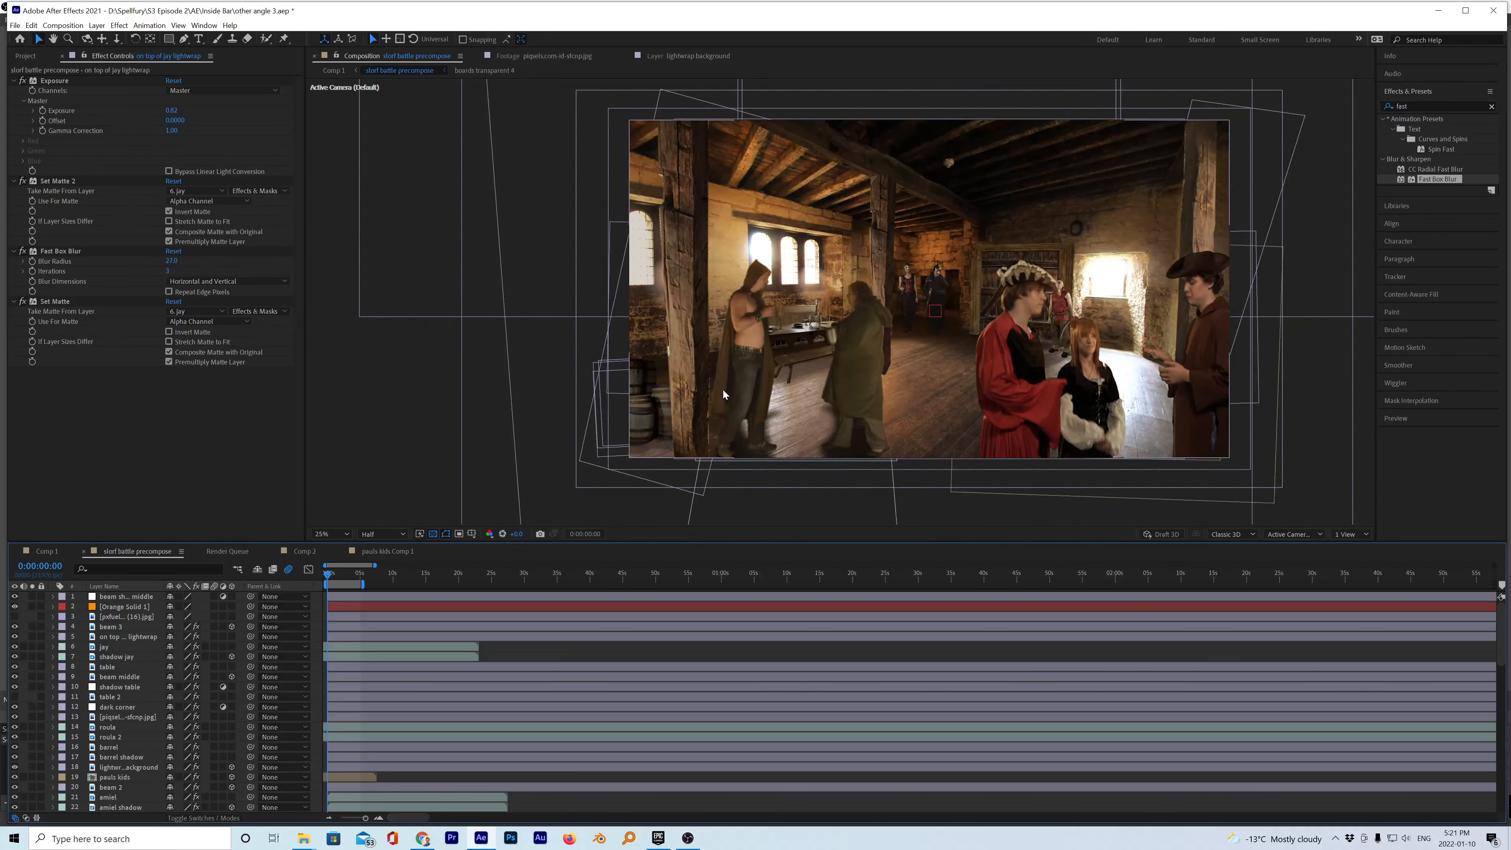
{"action": "scroll", "coordinate": [722, 388], "scroll_direction": "up", "scroll_amount": 4}
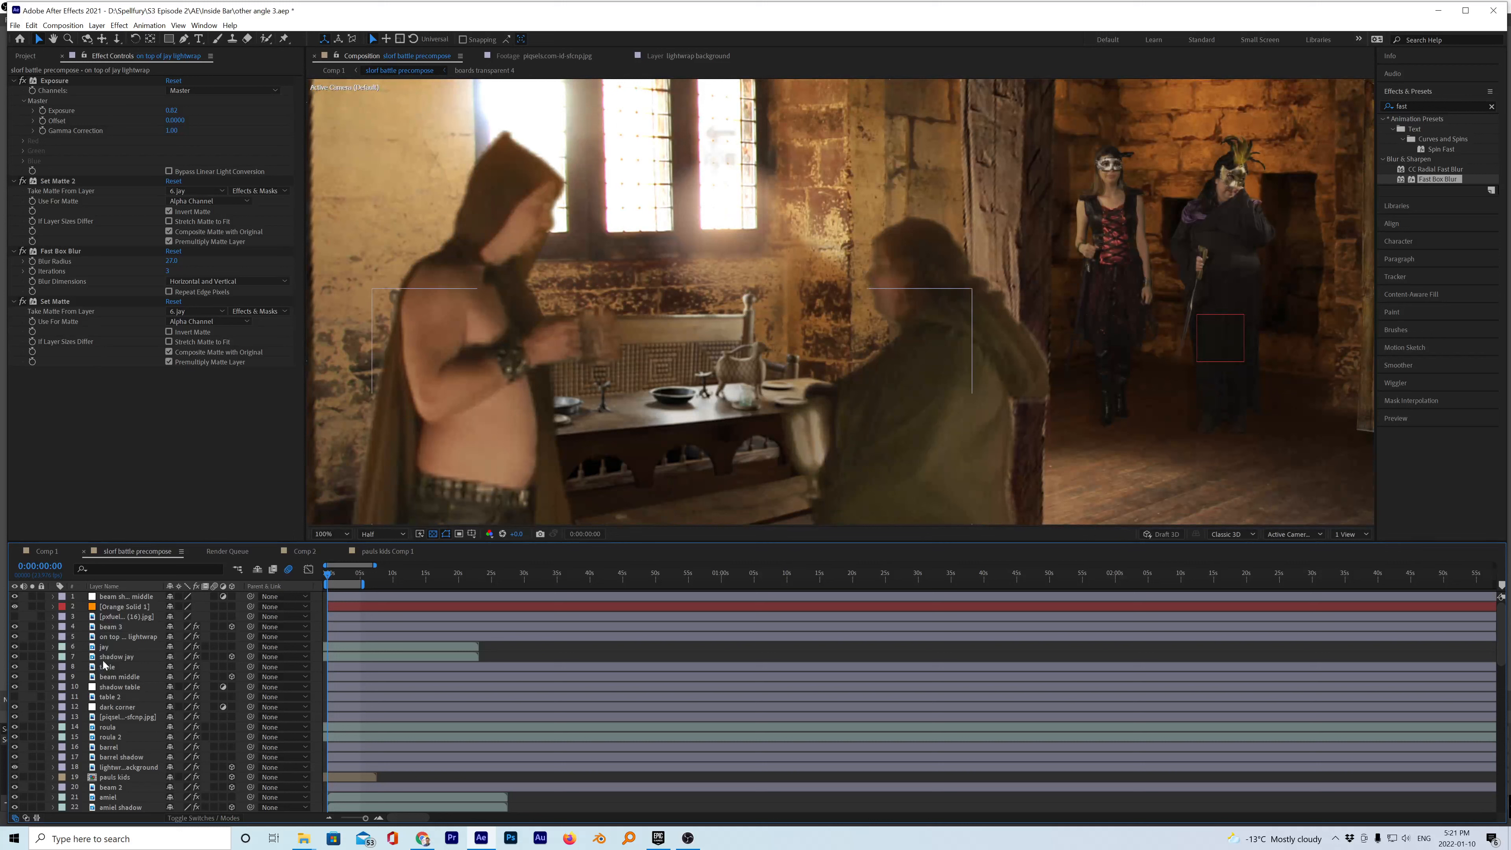
{"action": "left_click", "coordinate": [104, 647]}
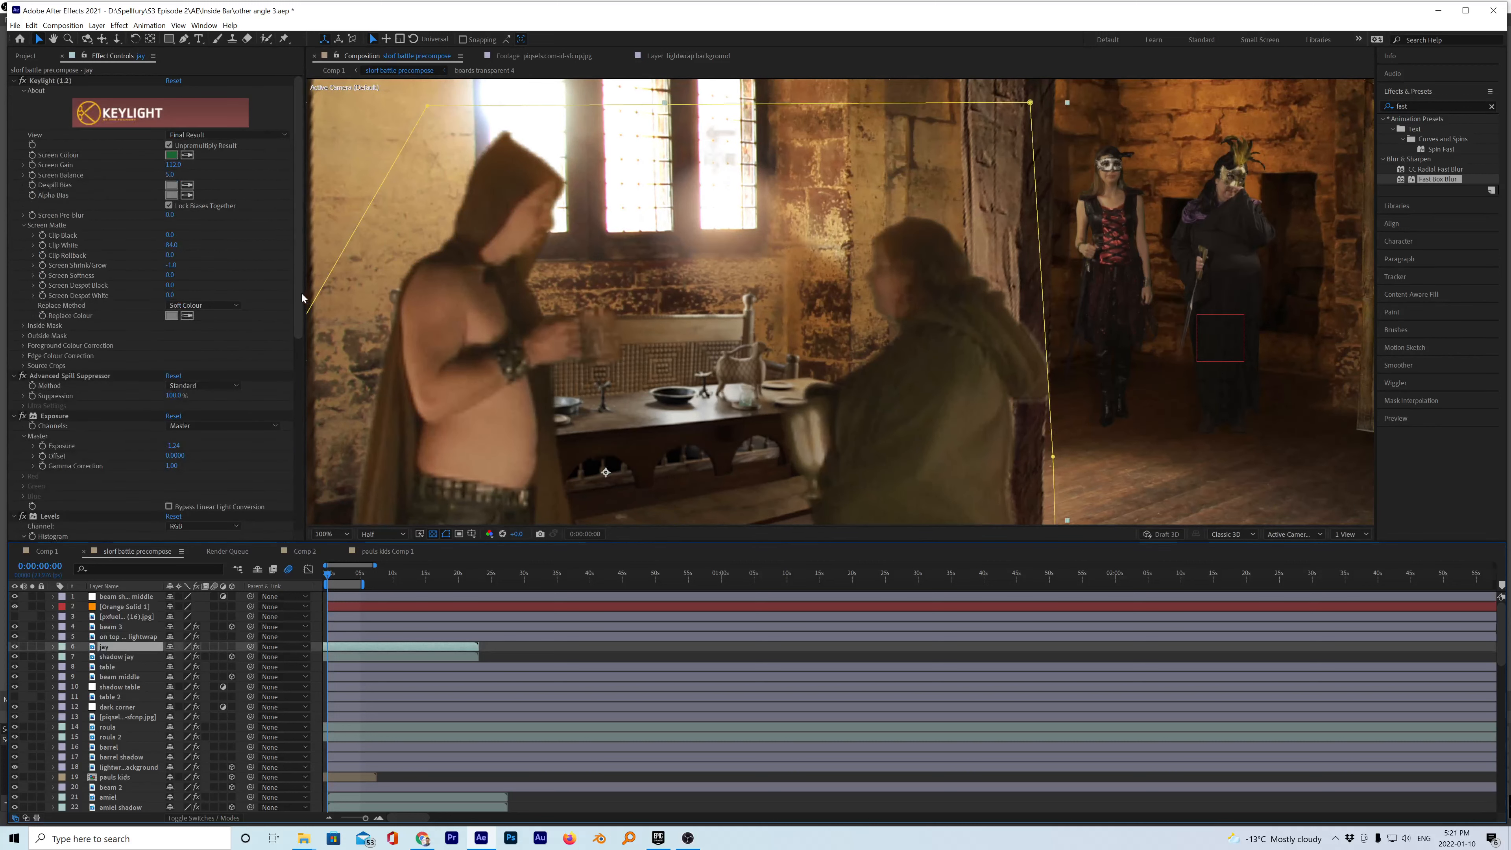
{"action": "left_click_drag", "start_coordinate": [301, 327], "coordinate": [288, 503]}
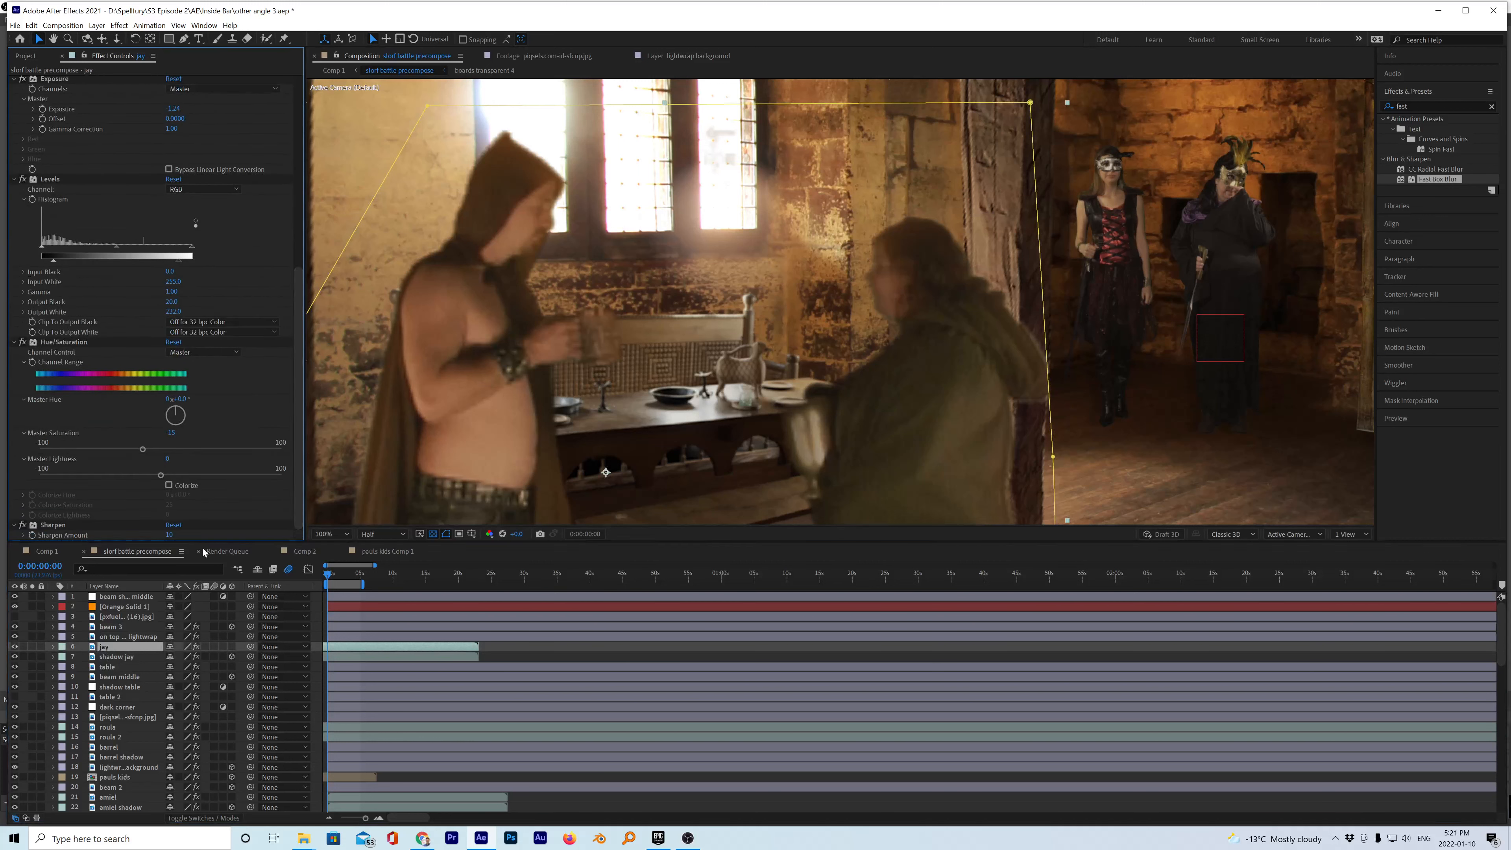
{"action": "left_click", "coordinate": [170, 535]}
{"action": "type", "text": "1"}
{"action": "key", "text": "Return"}
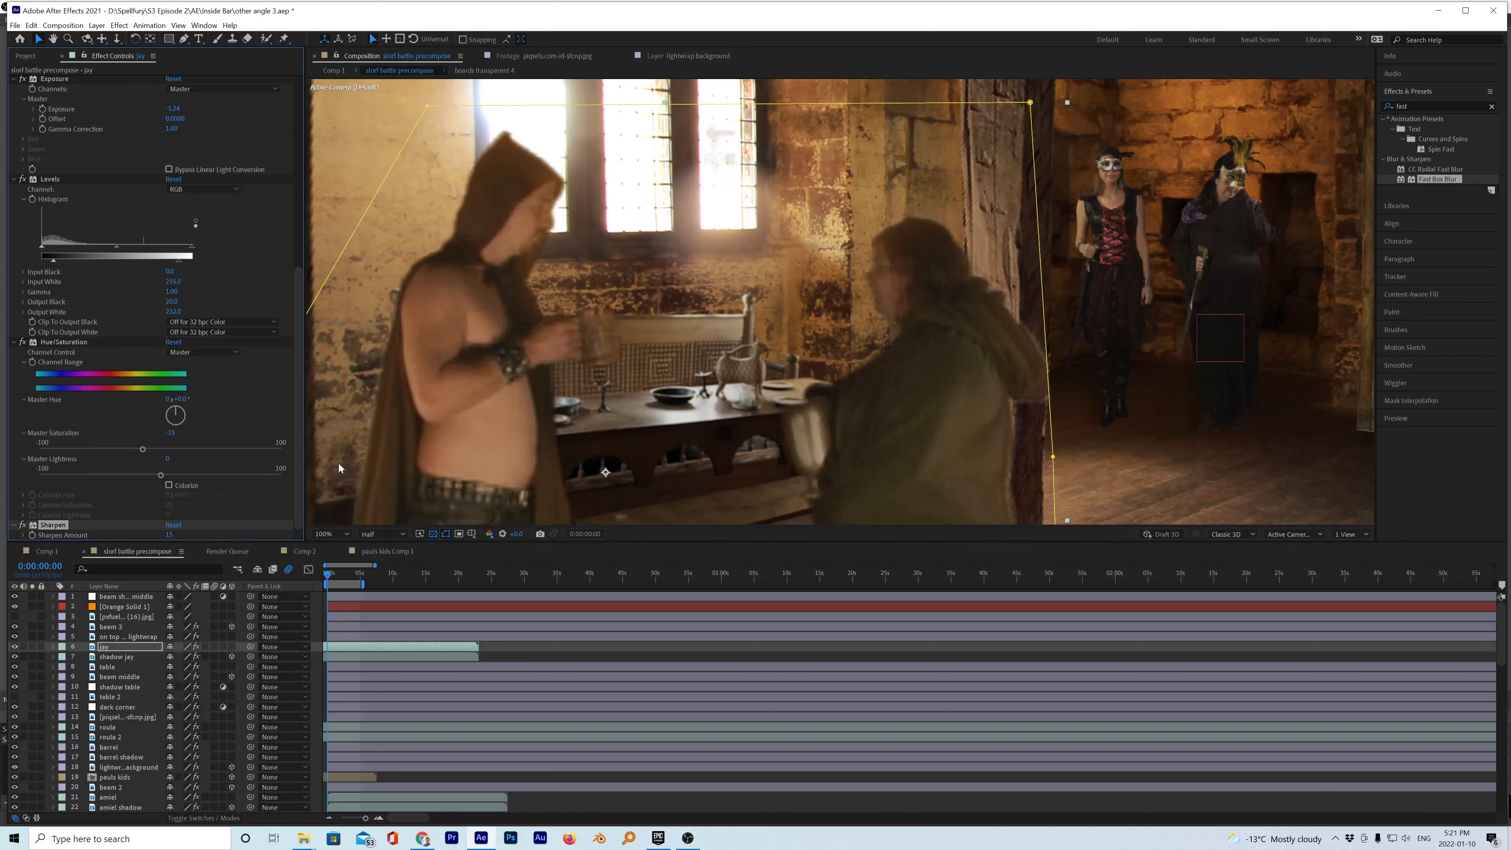
- Examine the finished tavern composite and its layer stack, comparing the full frame with a close-up of the actors
{"action": "key", "text": "comma"}
{"action": "key", "text": "comma"}
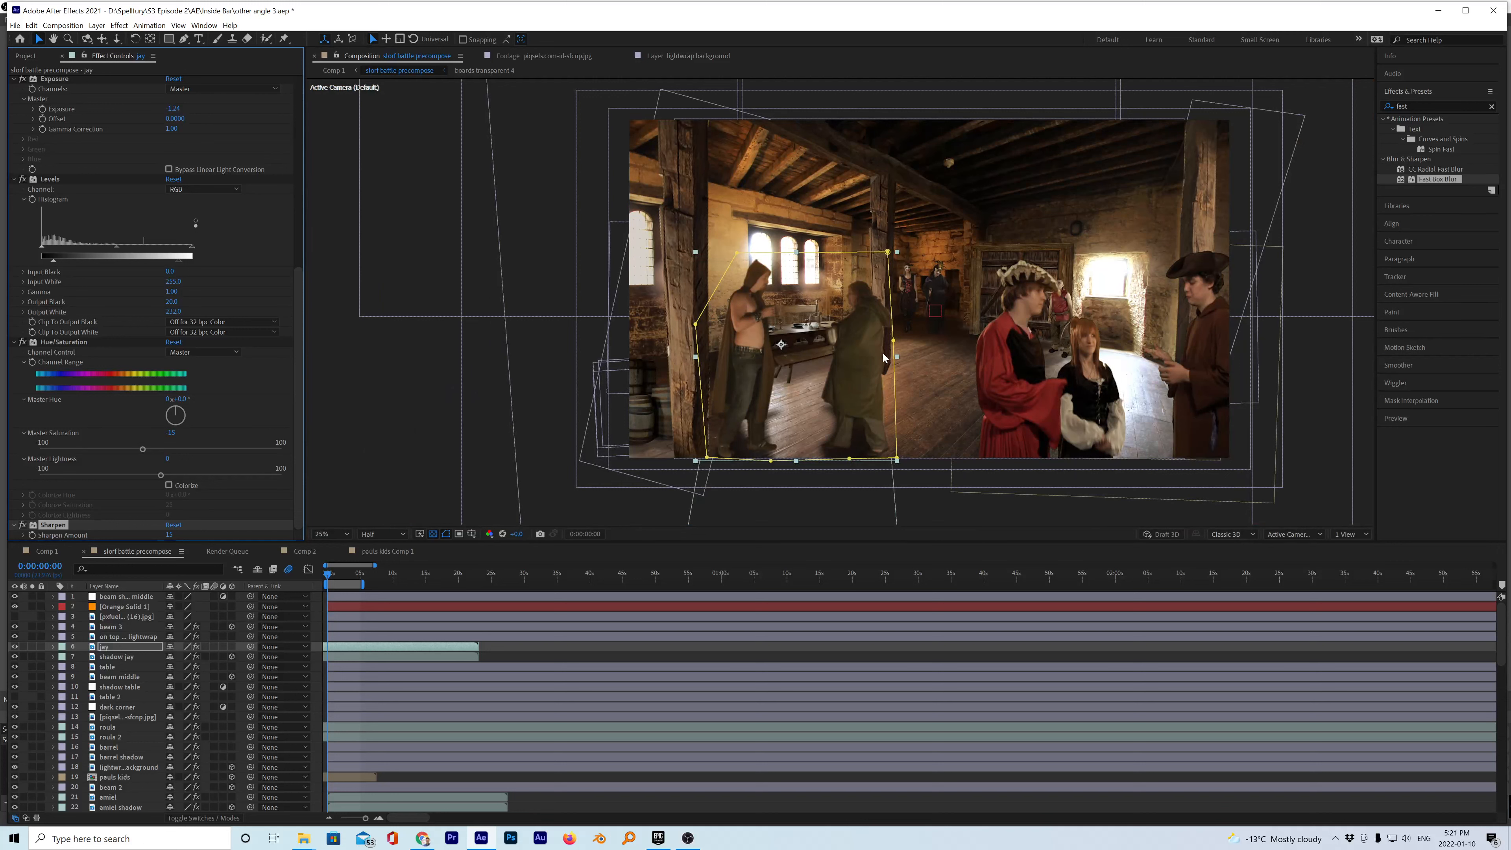
{"action": "left_click", "coordinate": [643, 295]}
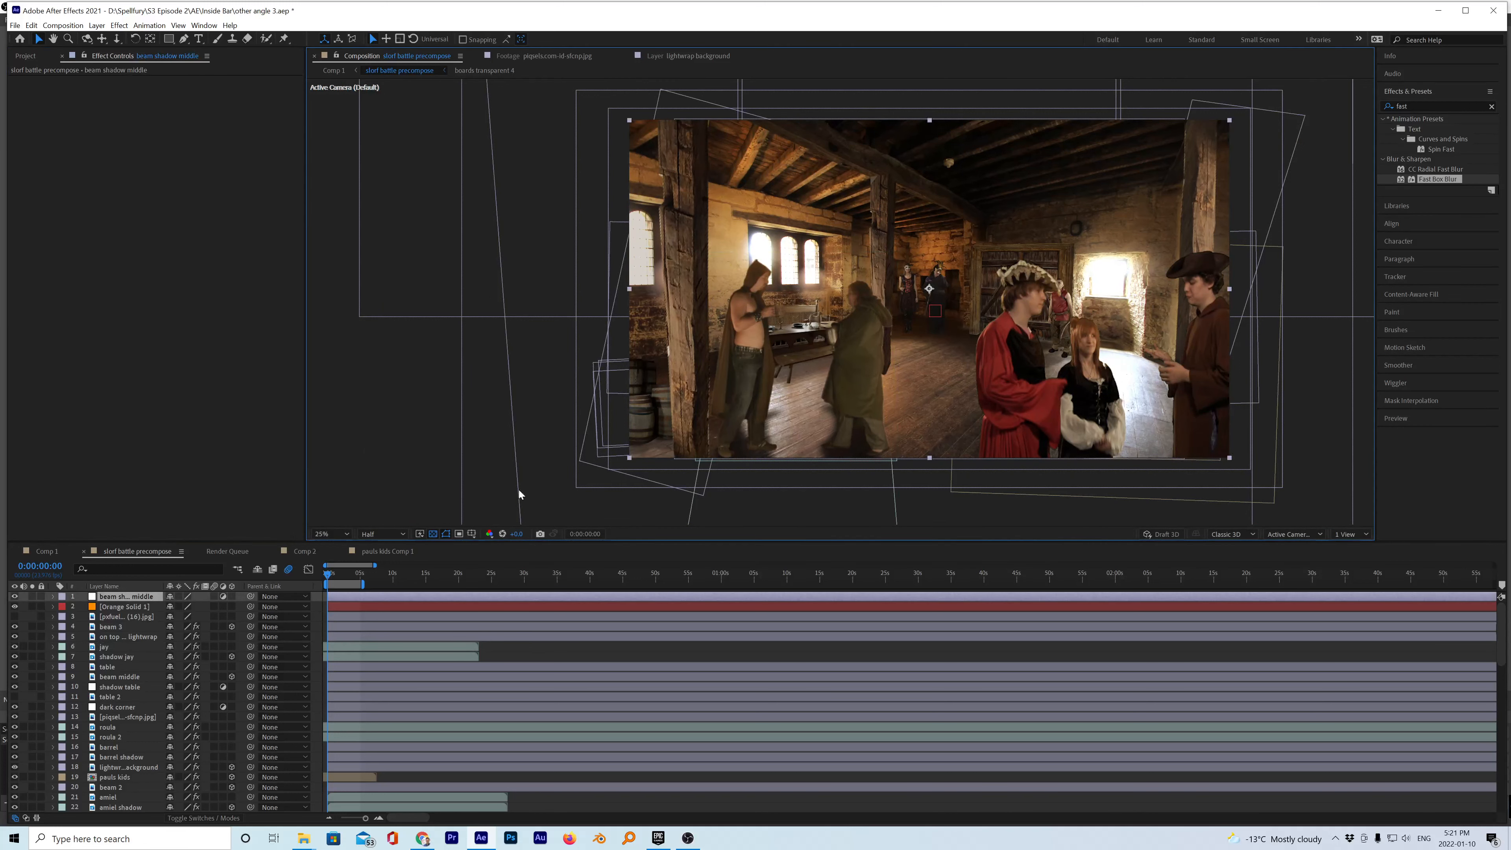
{"action": "left_click", "coordinate": [105, 678]}
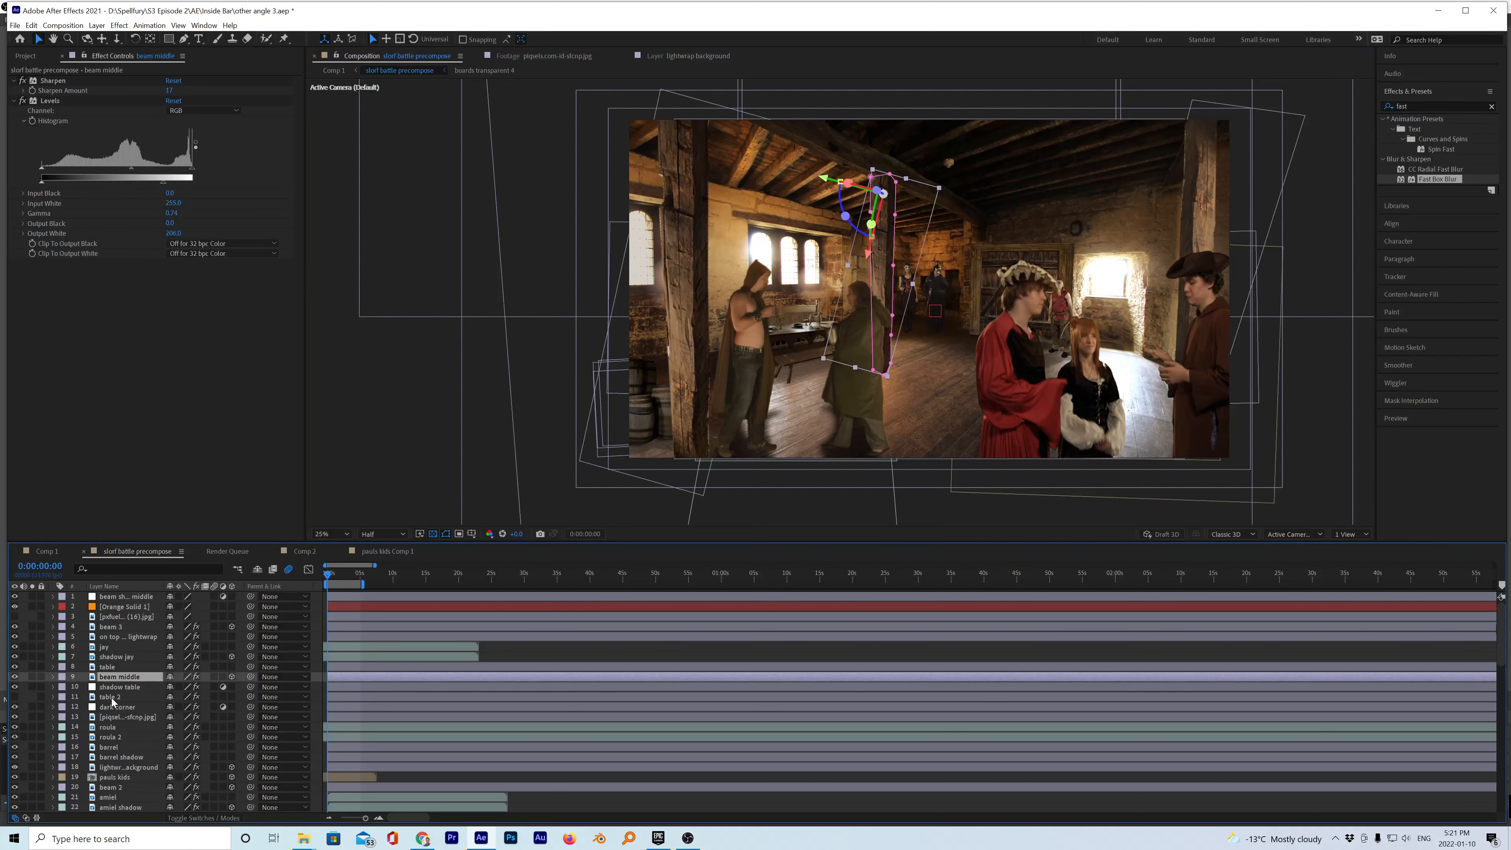
{"action": "scroll", "coordinate": [113, 720], "scroll_direction": "down", "scroll_amount": 1}
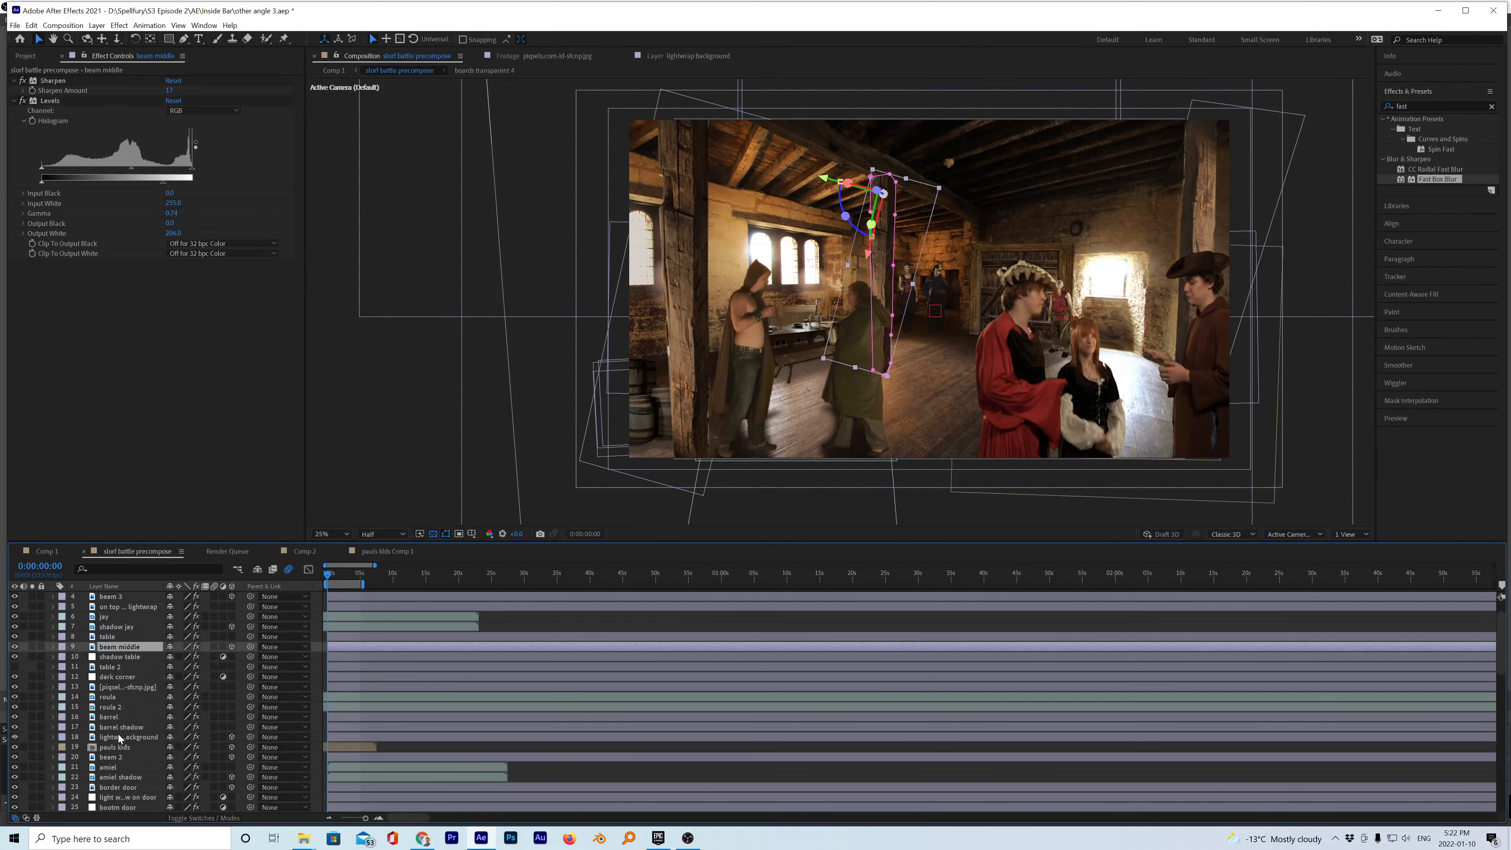
{"action": "left_click", "coordinate": [985, 354]}
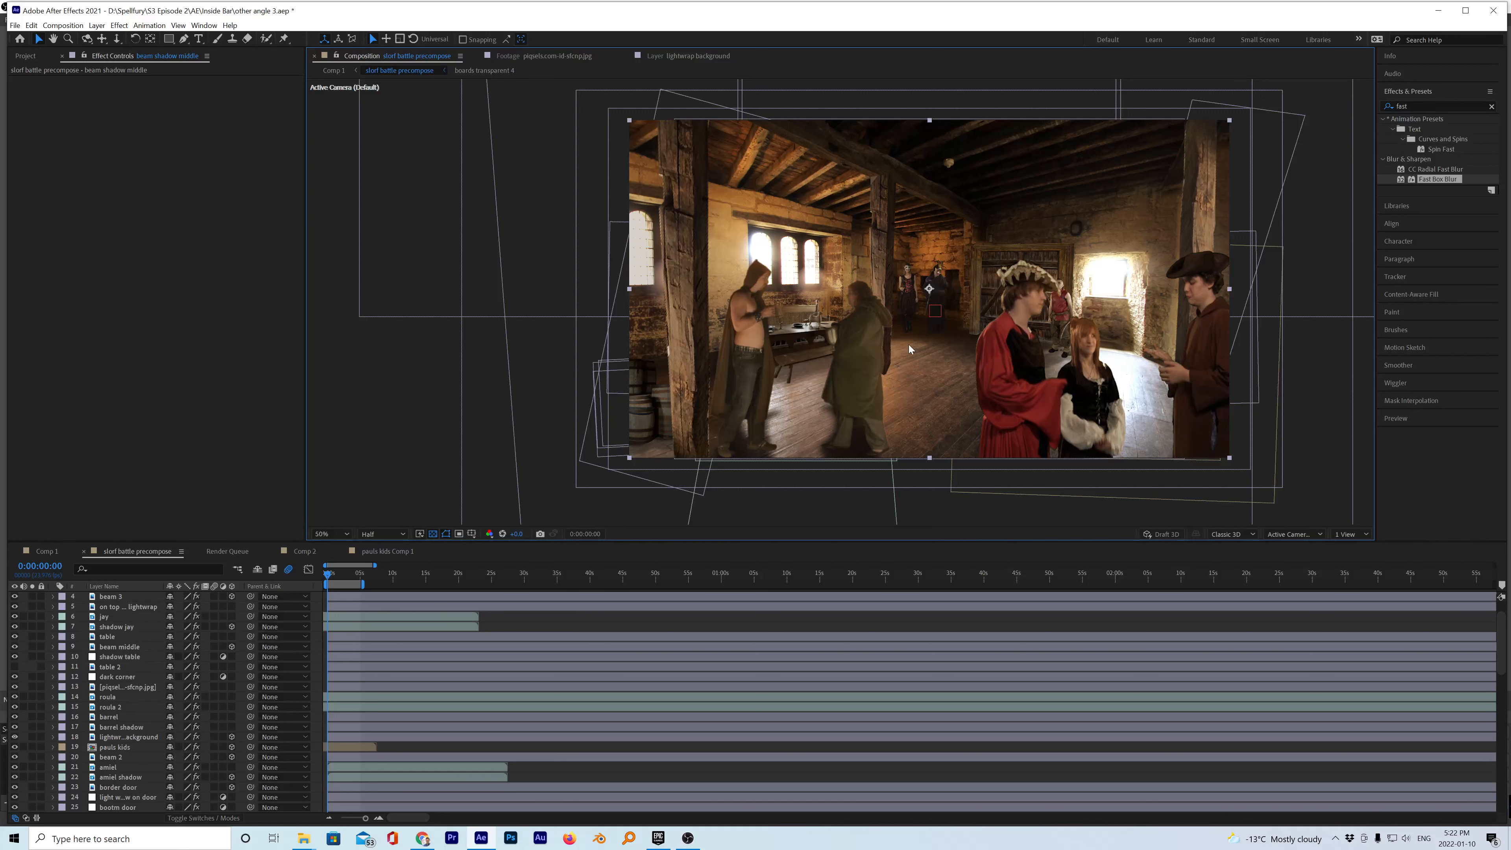
{"action": "key", "text": "slash"}
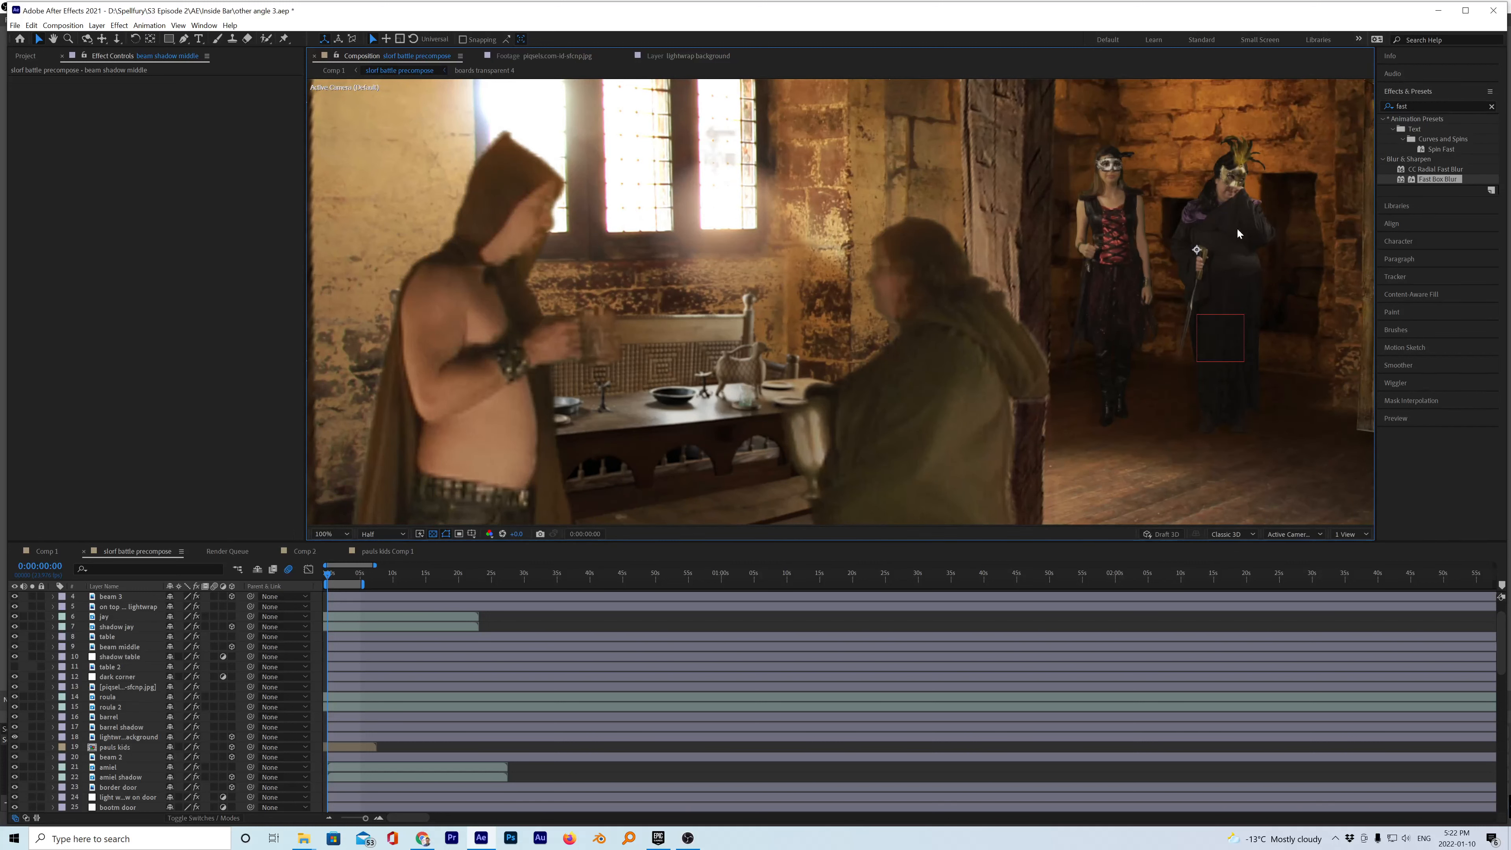
{"action": "scroll", "coordinate": [1227, 252], "scroll_direction": "down", "scroll_amount": 4}
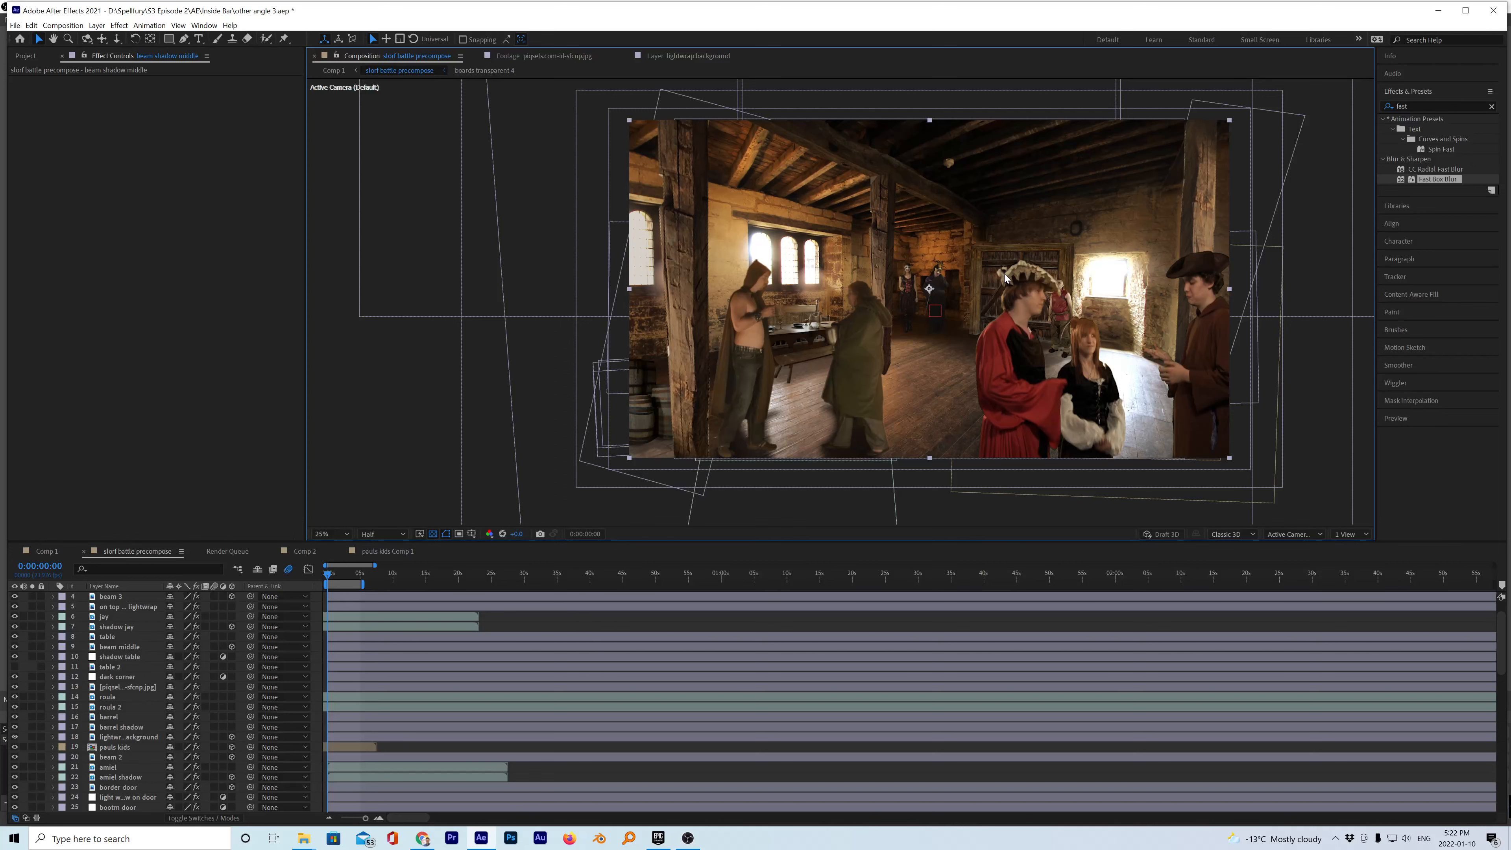
{"action": "left_click", "coordinate": [688, 838]}
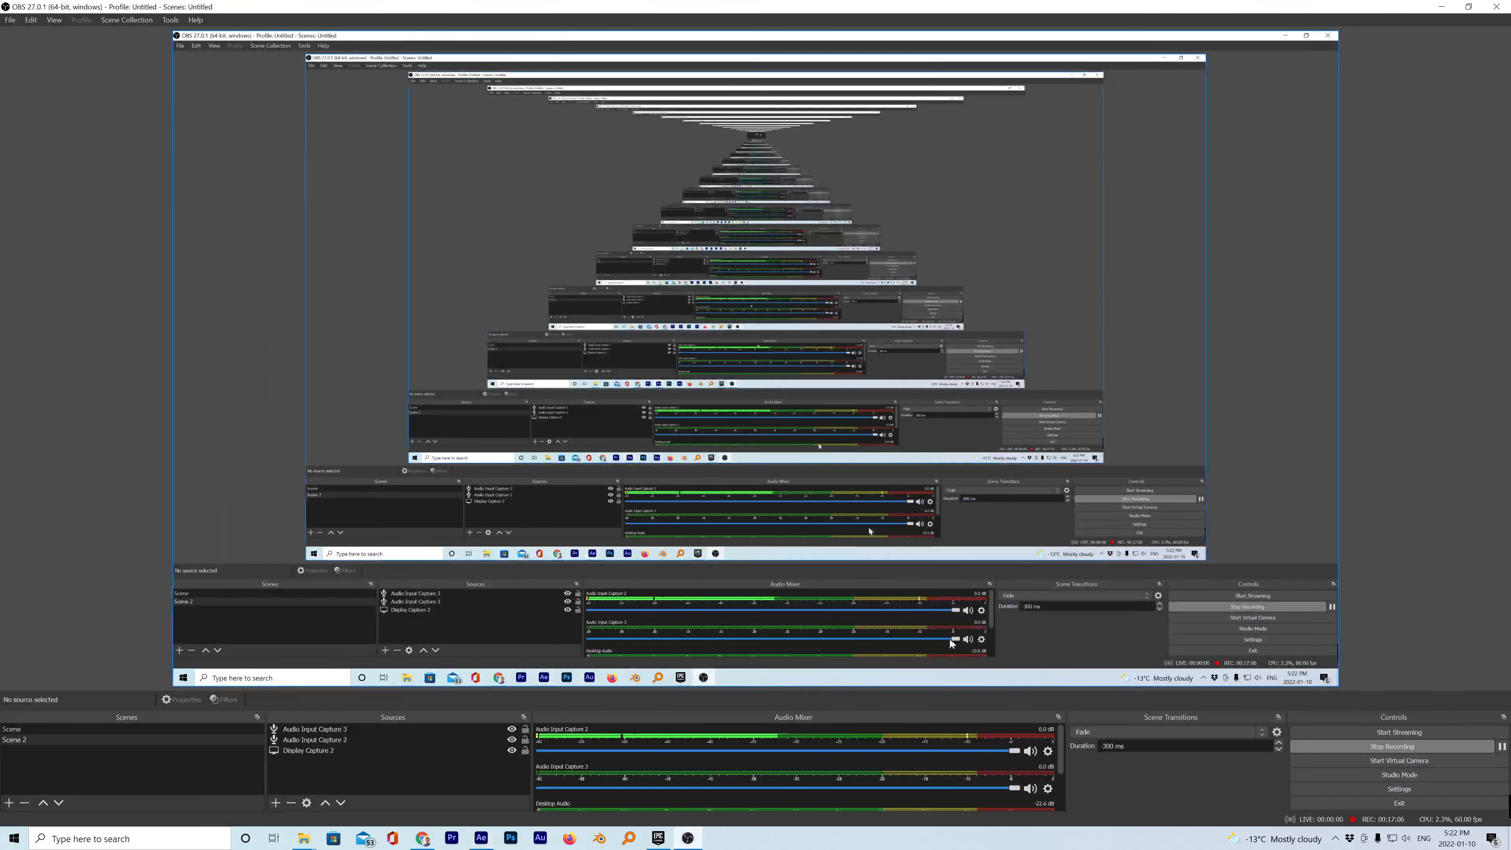